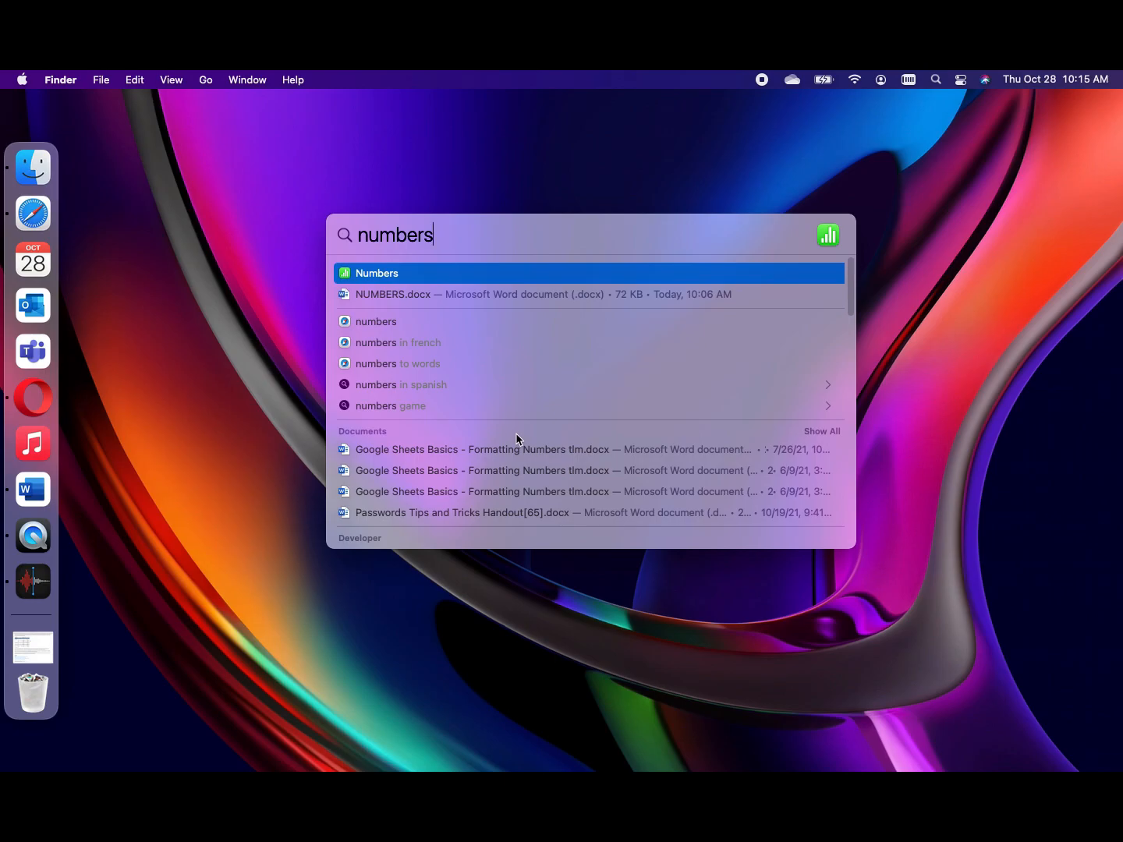
Step: Dismiss the Spotlight search and open the Applications folder in Finder, shifting its window slightly
{"action": "left_click", "coordinate": [415, 193]}
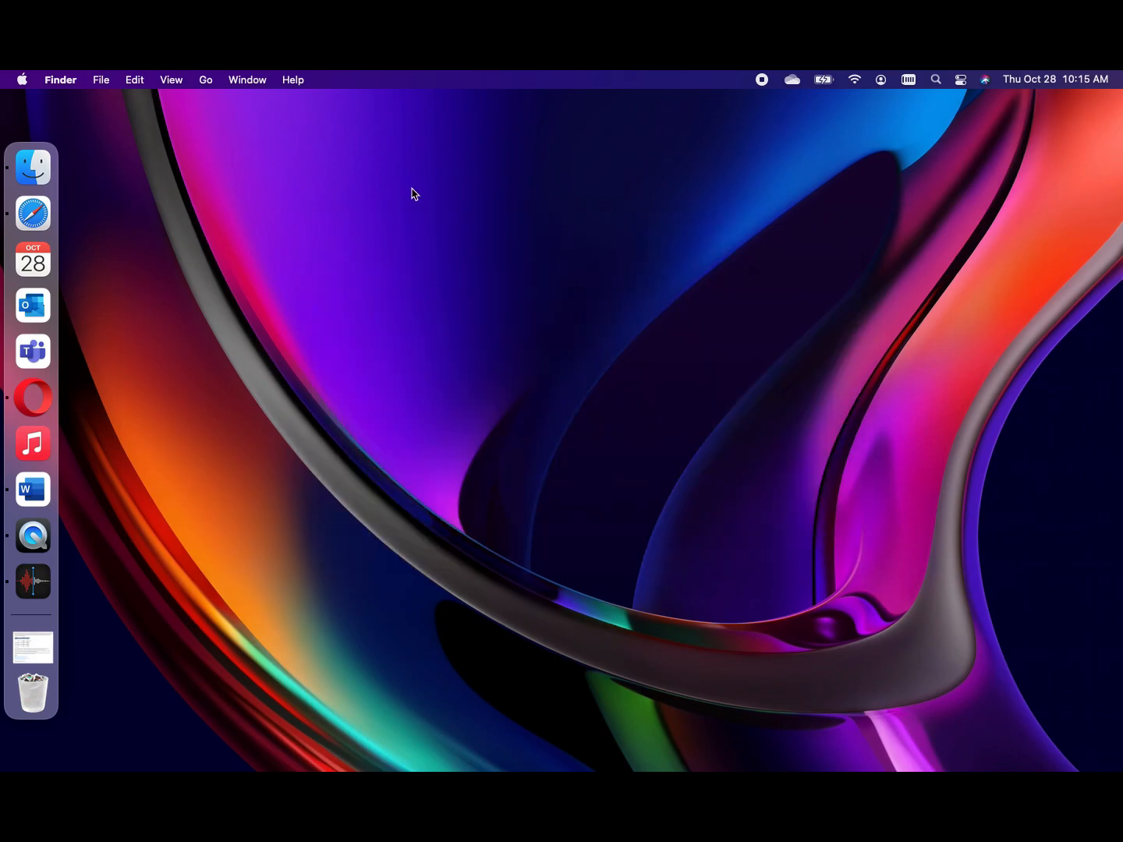
{"action": "left_click", "coordinate": [208, 86]}
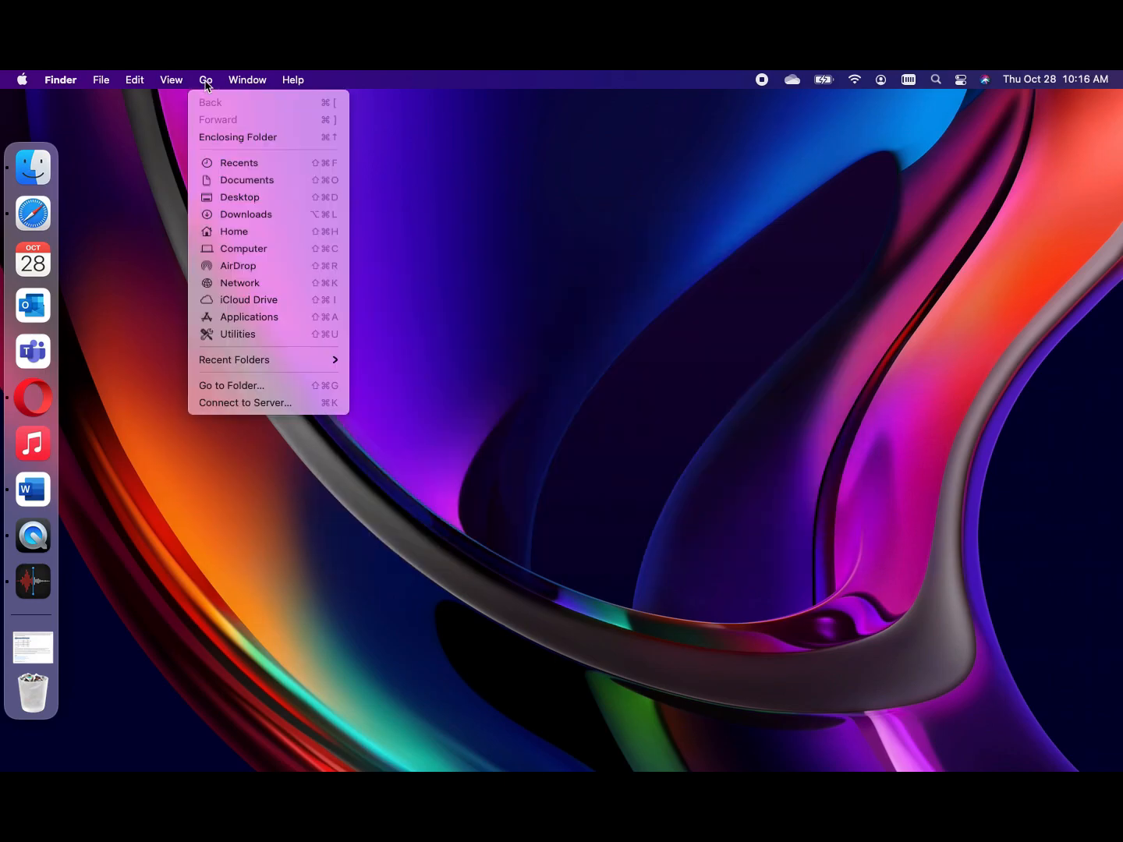
{"action": "left_click", "coordinate": [319, 316]}
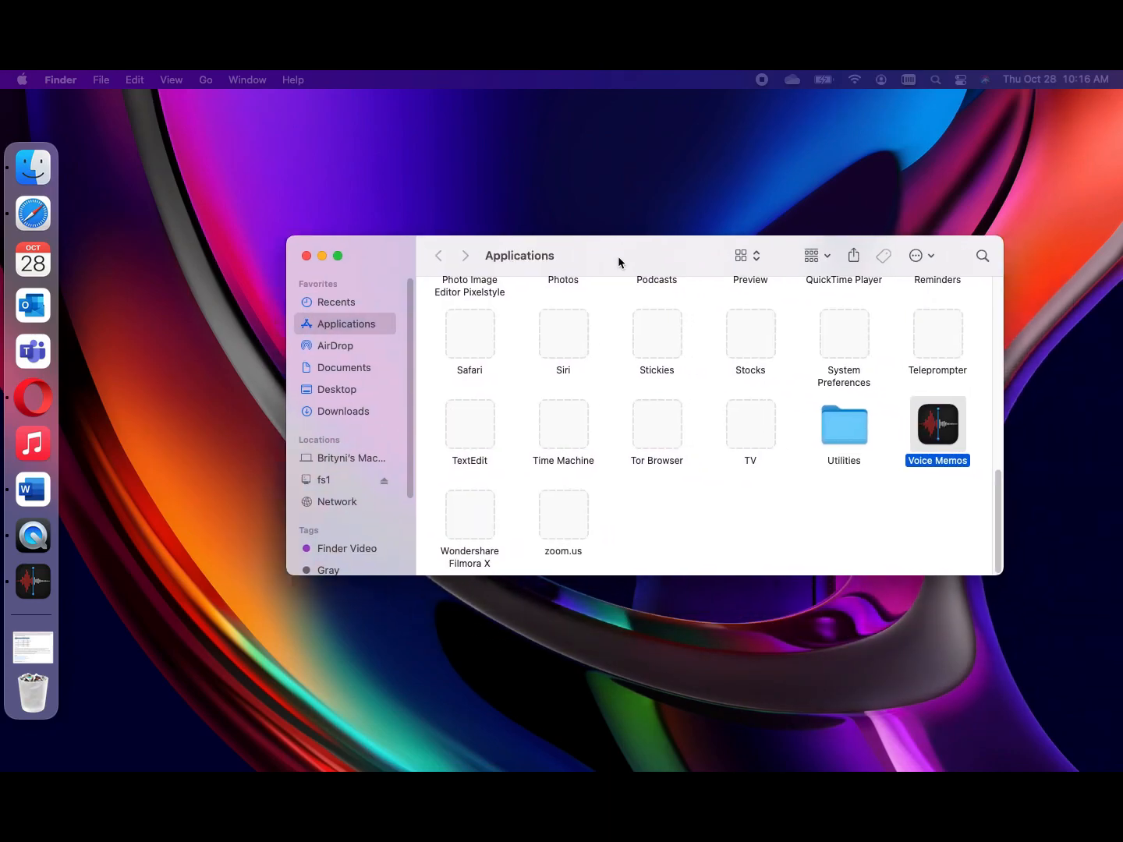
{"action": "left_click_drag", "start_coordinate": [617, 256], "coordinate": [565, 259]}
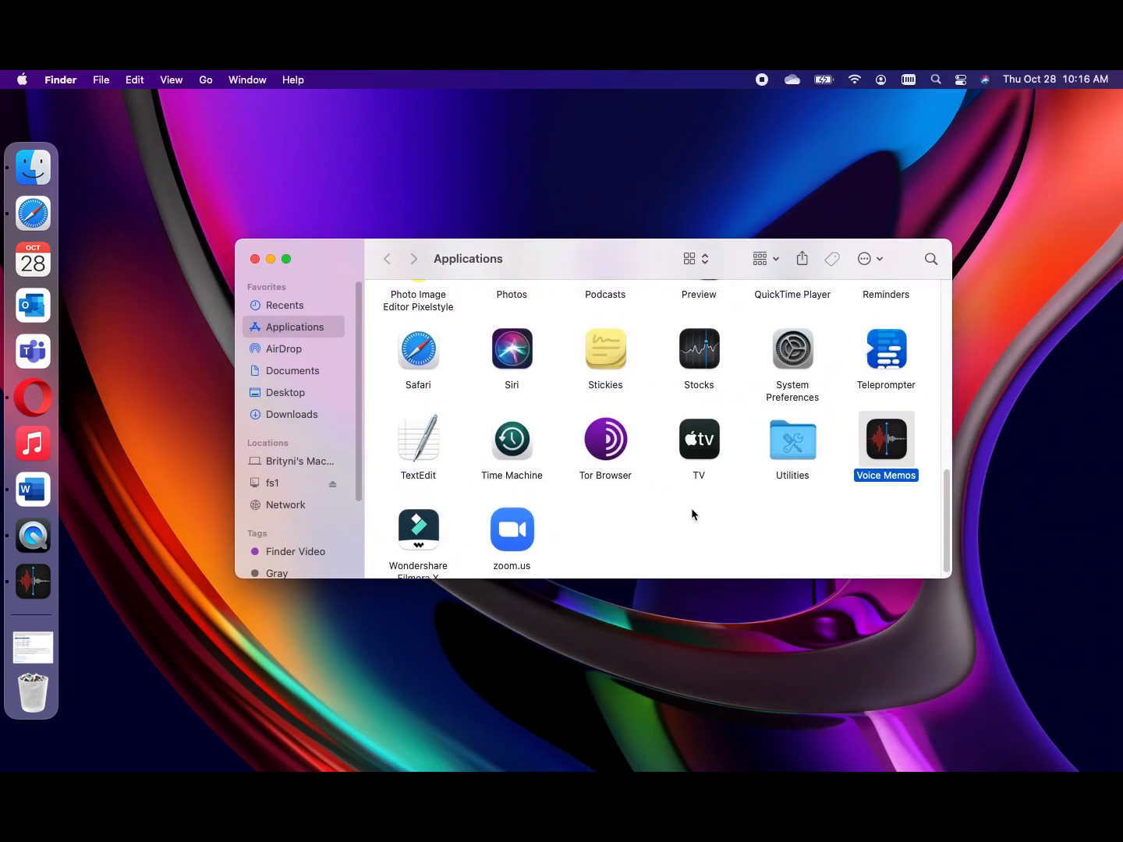
Step: Launch Numbers from the Applications folder
{"action": "scroll", "coordinate": [693, 518], "scroll_direction": "up", "scroll_amount": 3}
{"action": "scroll", "coordinate": [693, 515], "scroll_direction": "up", "scroll_amount": 5}
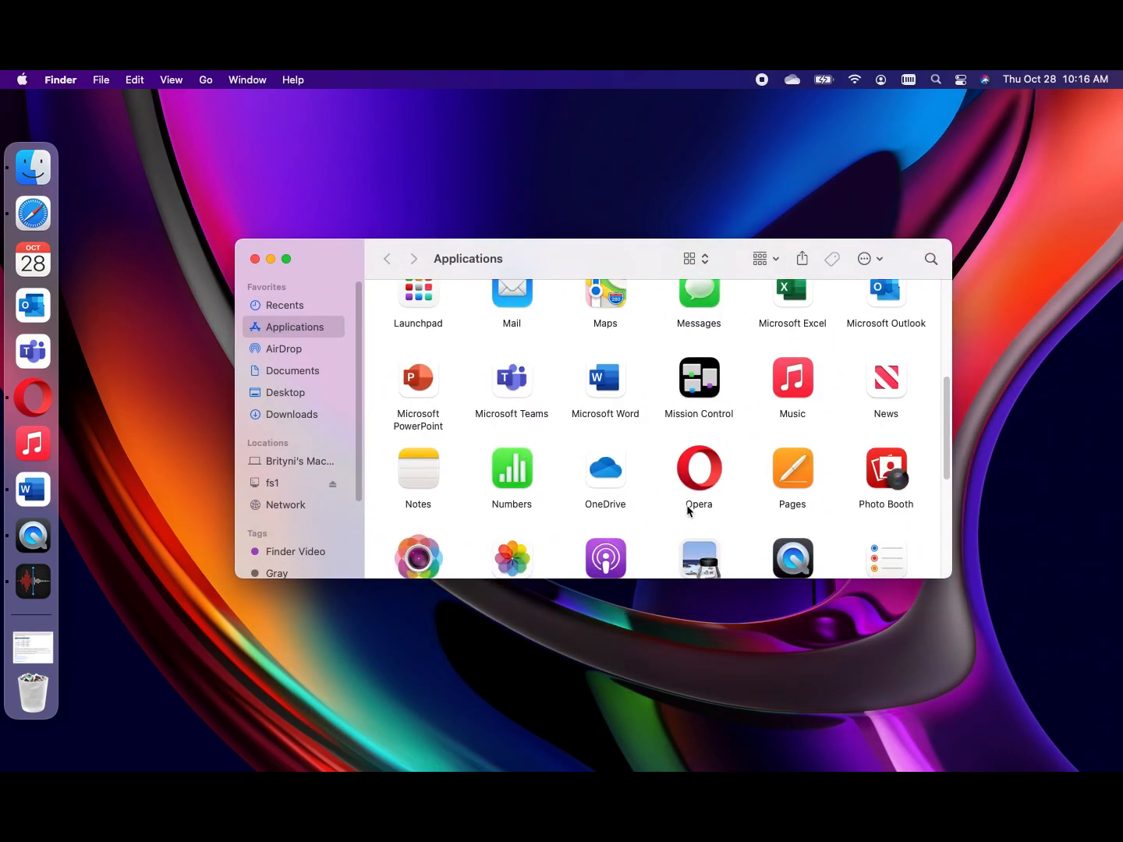
{"action": "left_click", "coordinate": [530, 475]}
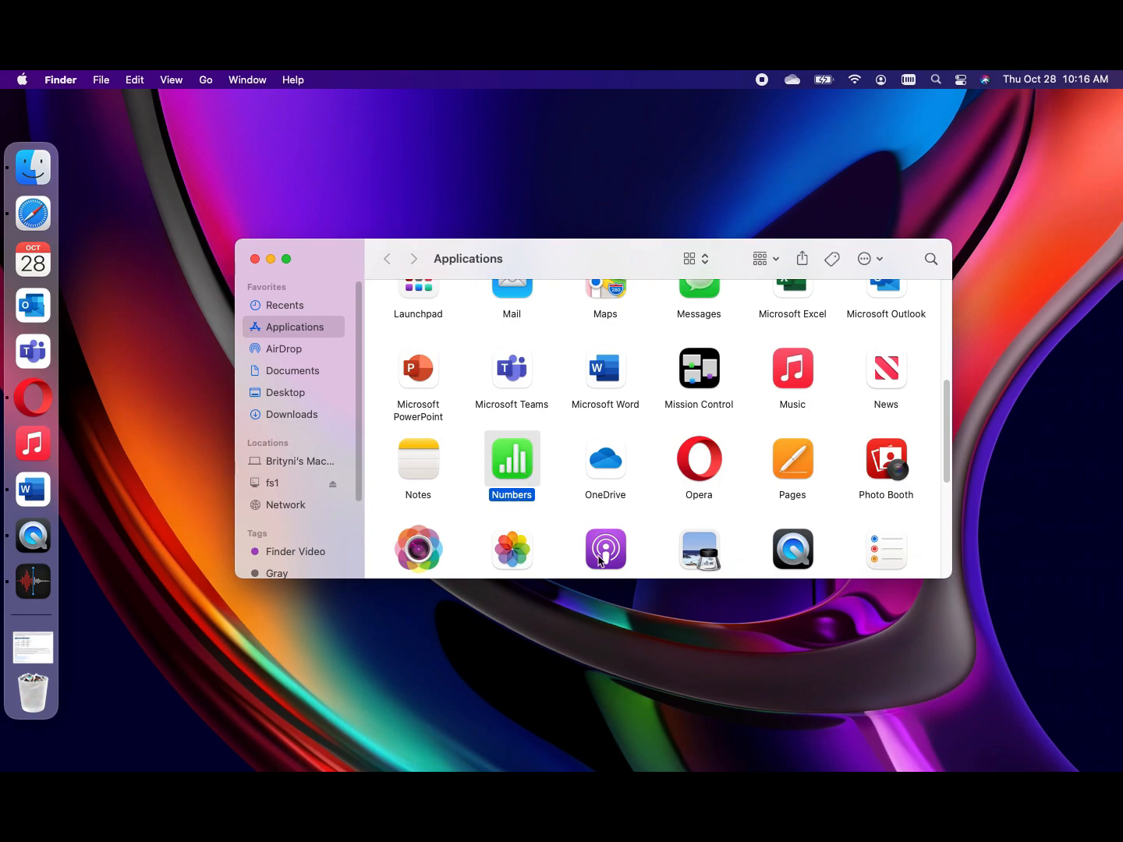
{"action": "double_click", "coordinate": [523, 463]}
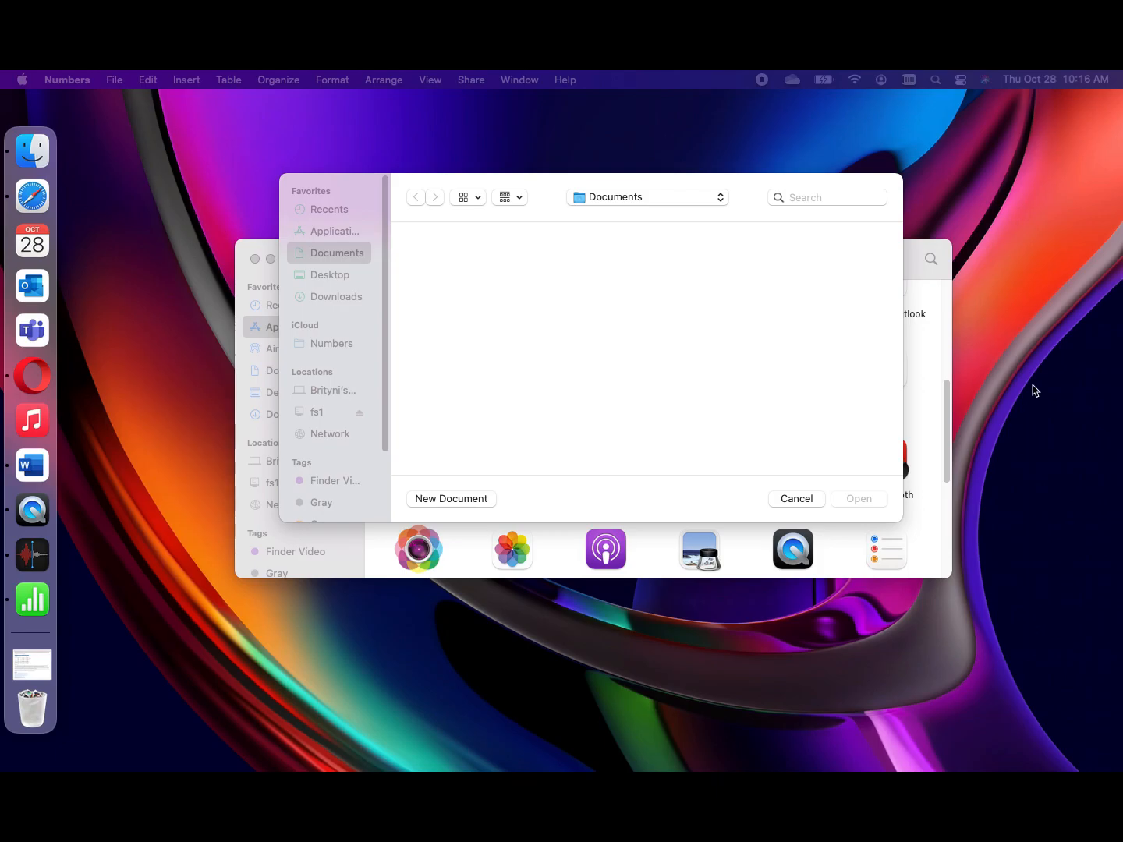
Step: Start a new document and continue past the Get Started introduction to the template chooser
{"action": "left_click", "coordinate": [450, 501]}
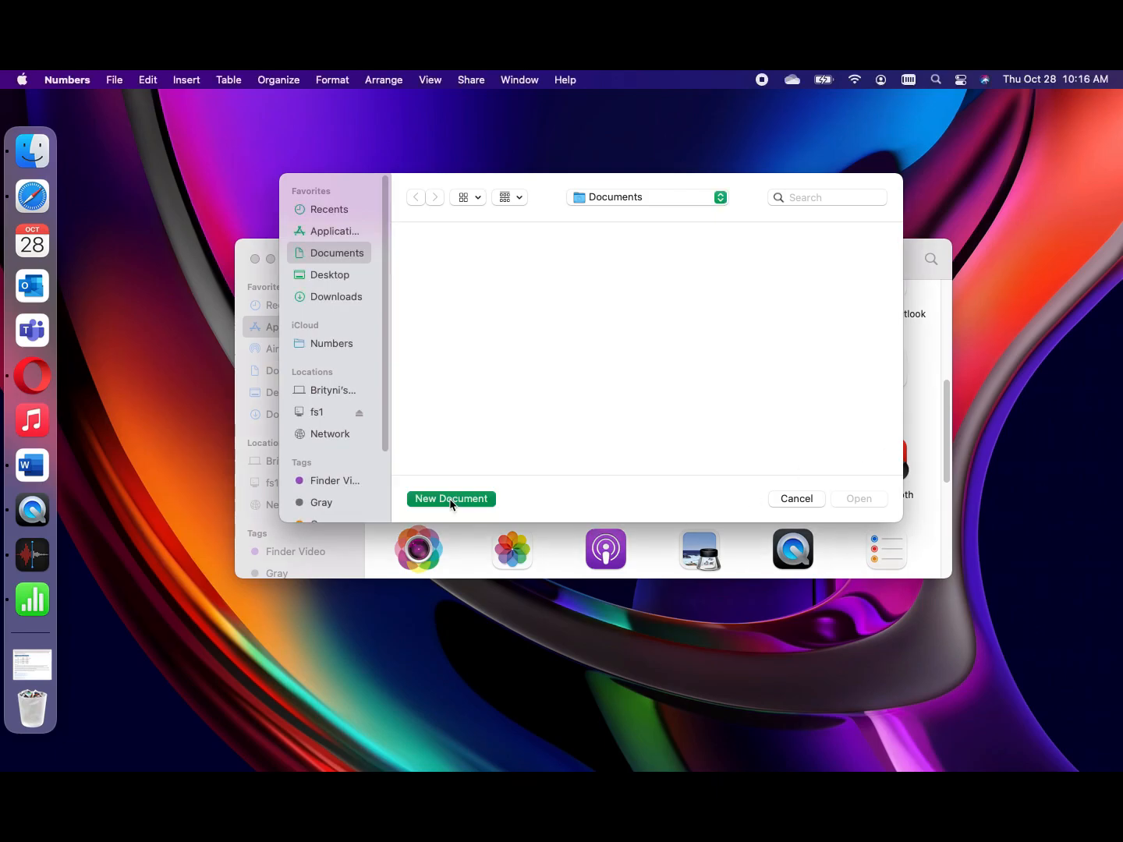
{"action": "left_click", "coordinate": [450, 500]}
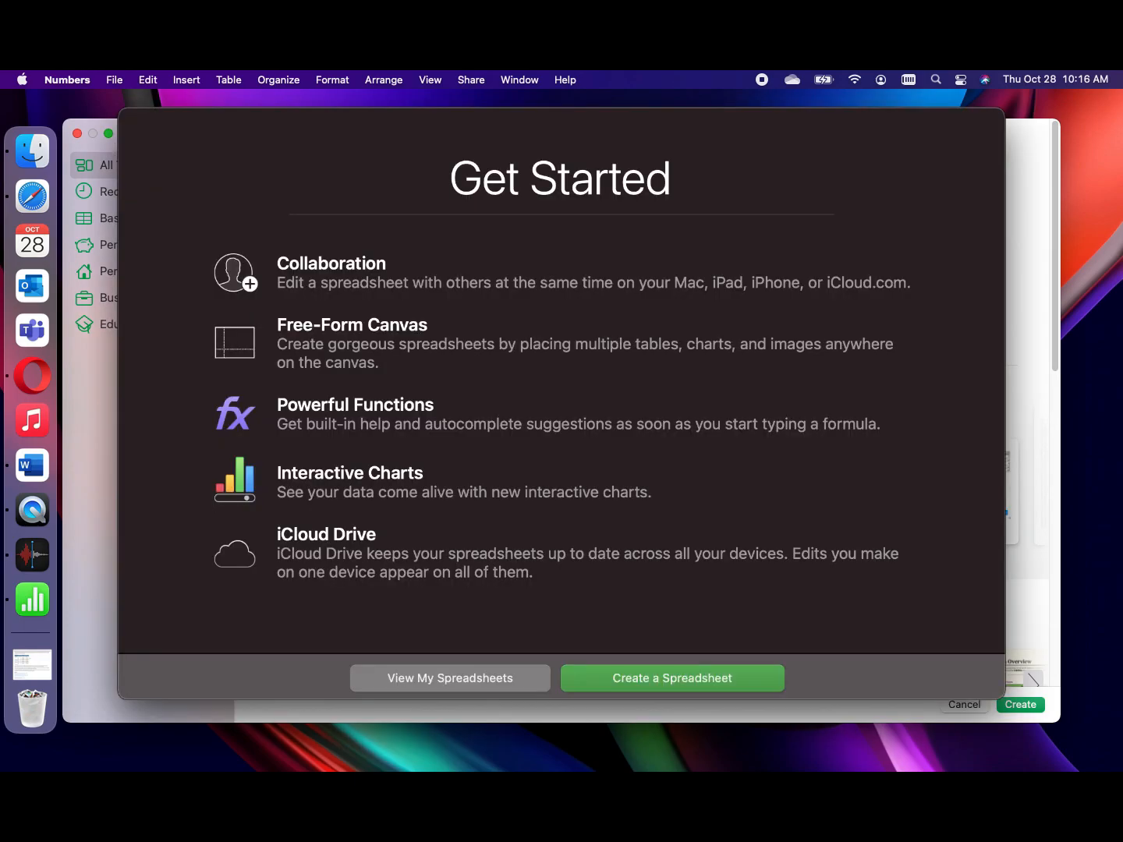
{"action": "key", "text": "Return"}
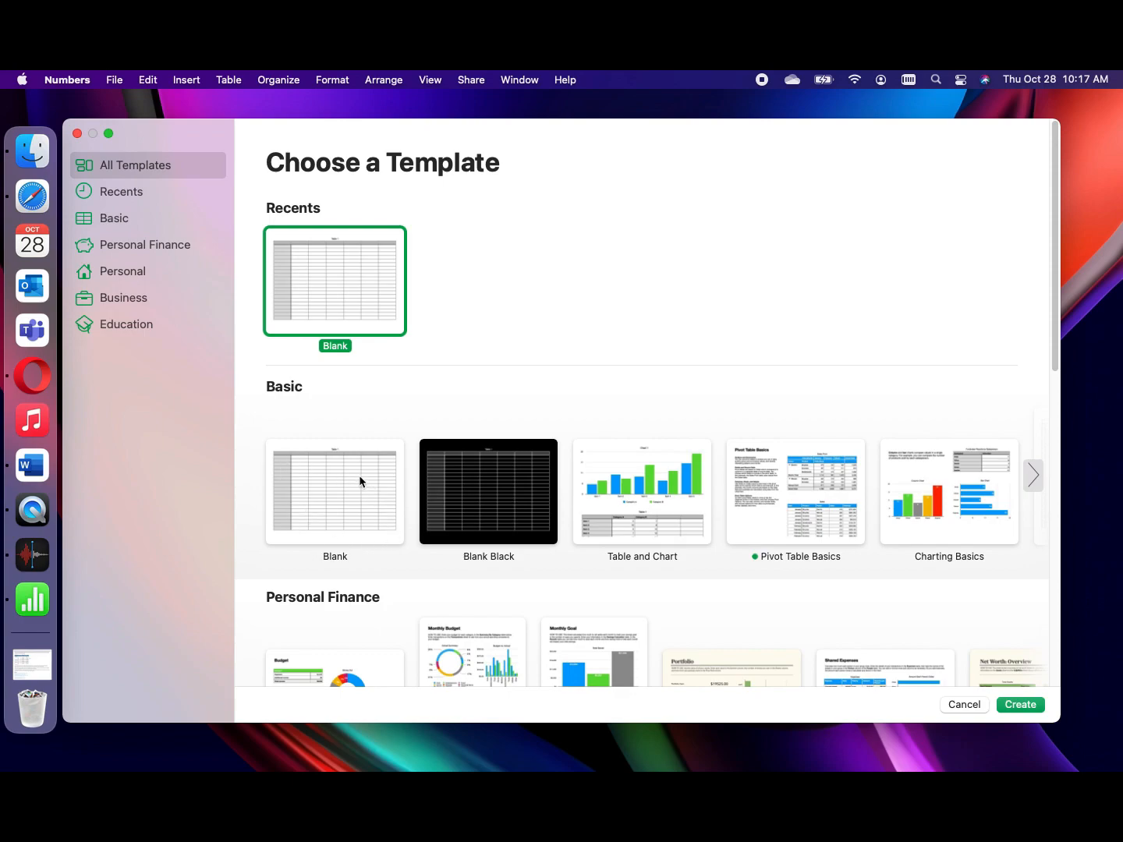
Step: Examine the full template collection from Basic through Education, including Blank Black and the additional Personal templates
{"action": "left_click", "coordinate": [518, 511]}
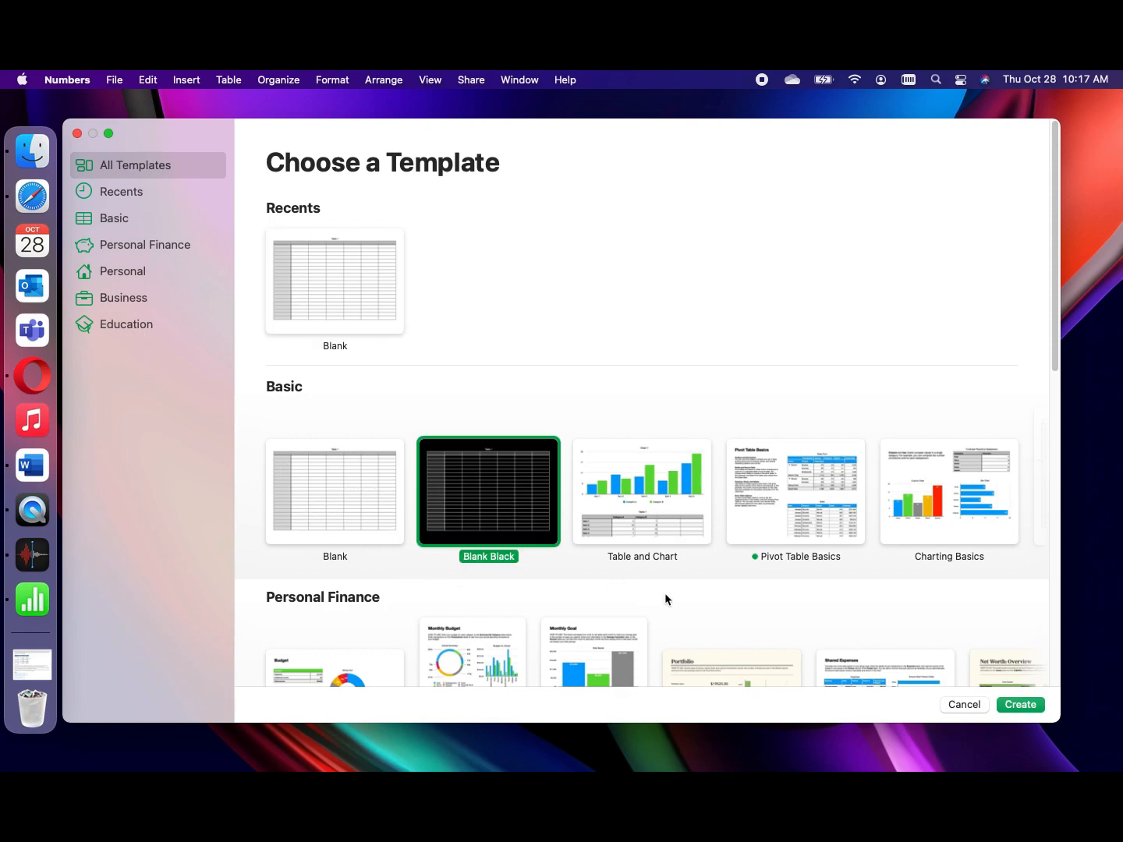
{"action": "scroll", "coordinate": [665, 598], "scroll_direction": "down", "scroll_amount": 3}
{"action": "scroll", "coordinate": [666, 599], "scroll_direction": "down", "scroll_amount": 5}
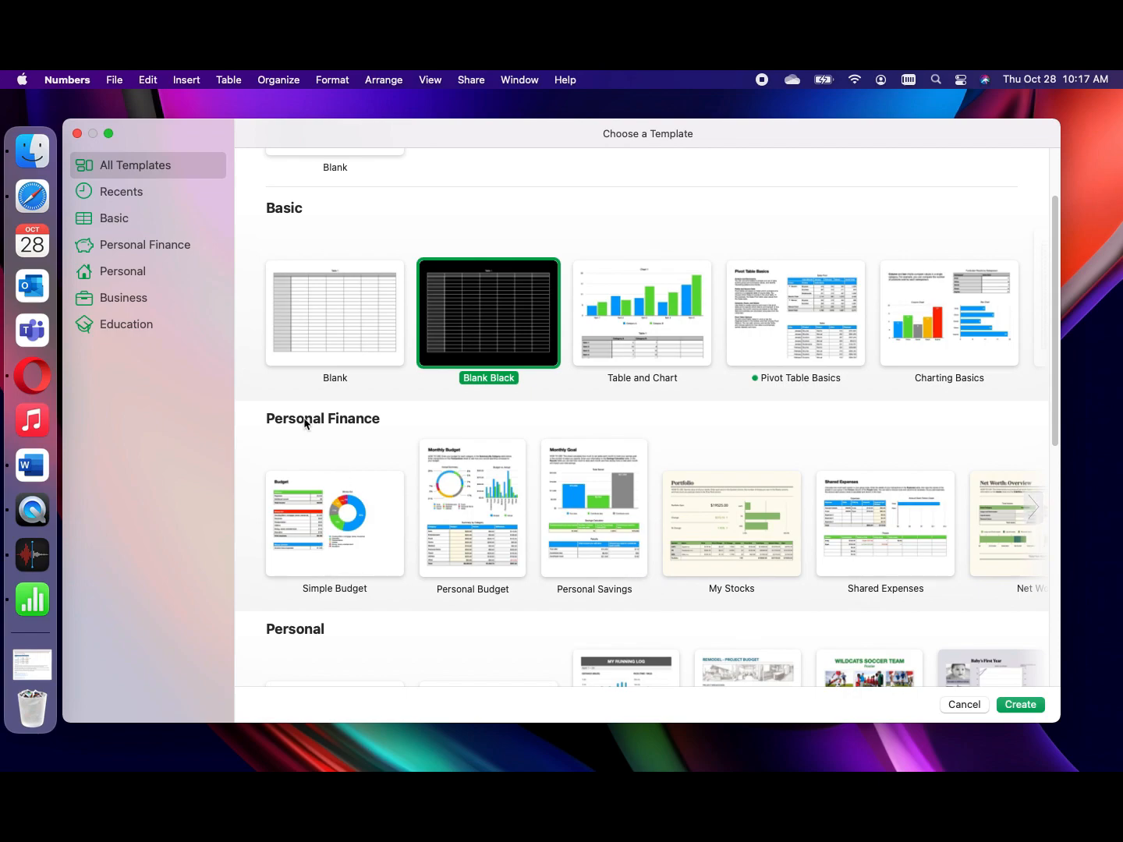
{"action": "scroll", "coordinate": [348, 472], "scroll_direction": "down", "scroll_amount": 5}
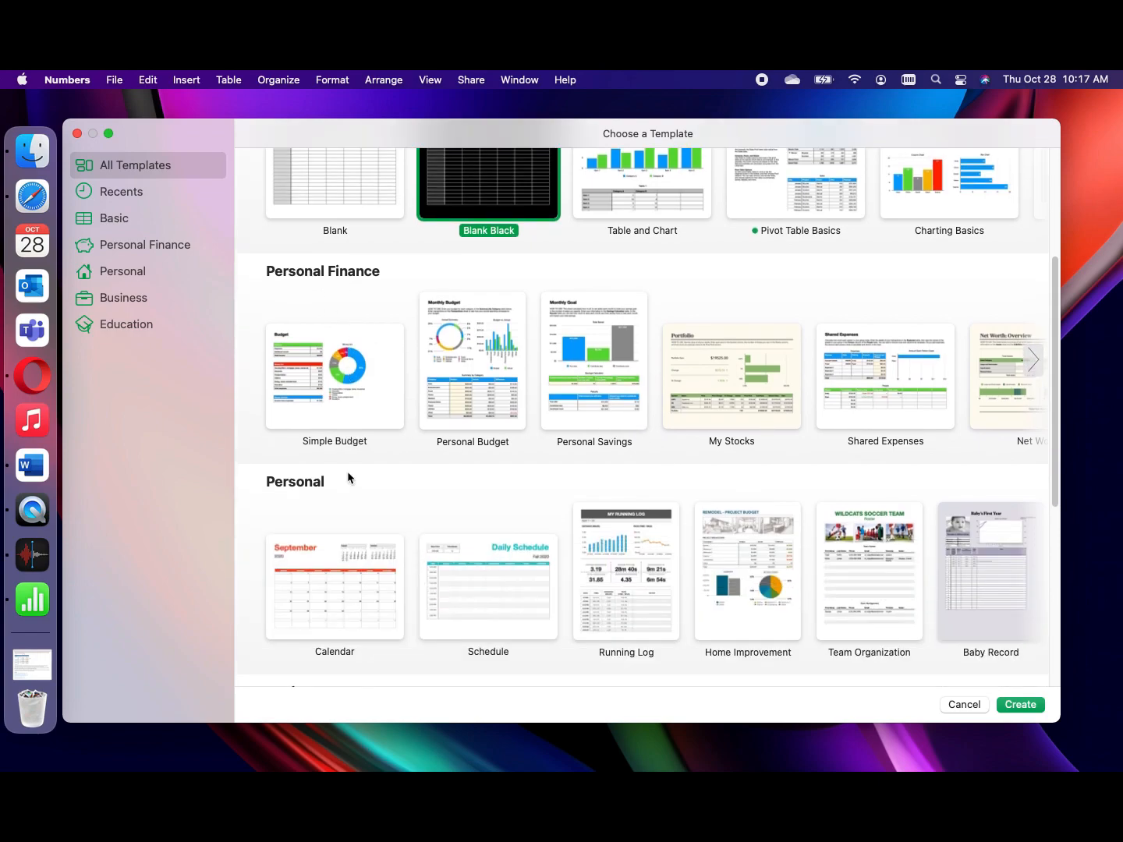
{"action": "scroll", "coordinate": [348, 471], "scroll_direction": "down", "scroll_amount": 4}
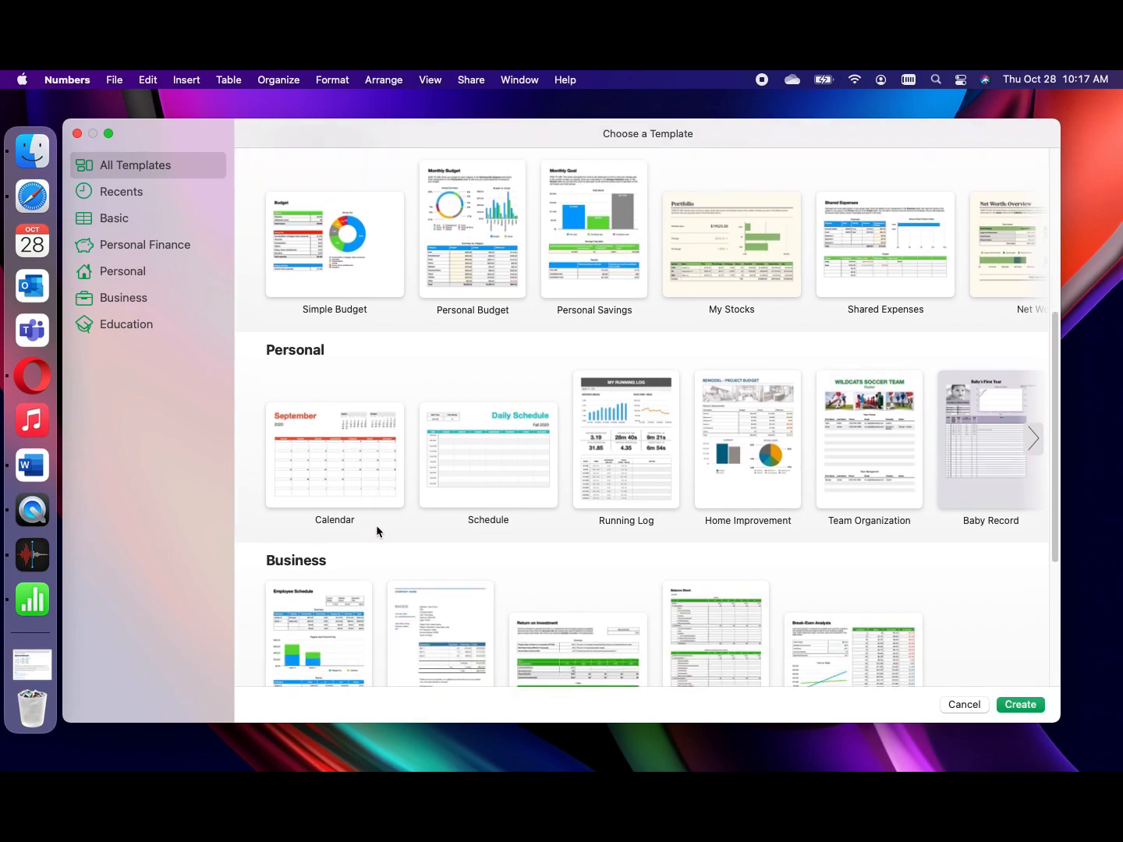
{"action": "left_click", "coordinate": [1033, 438]}
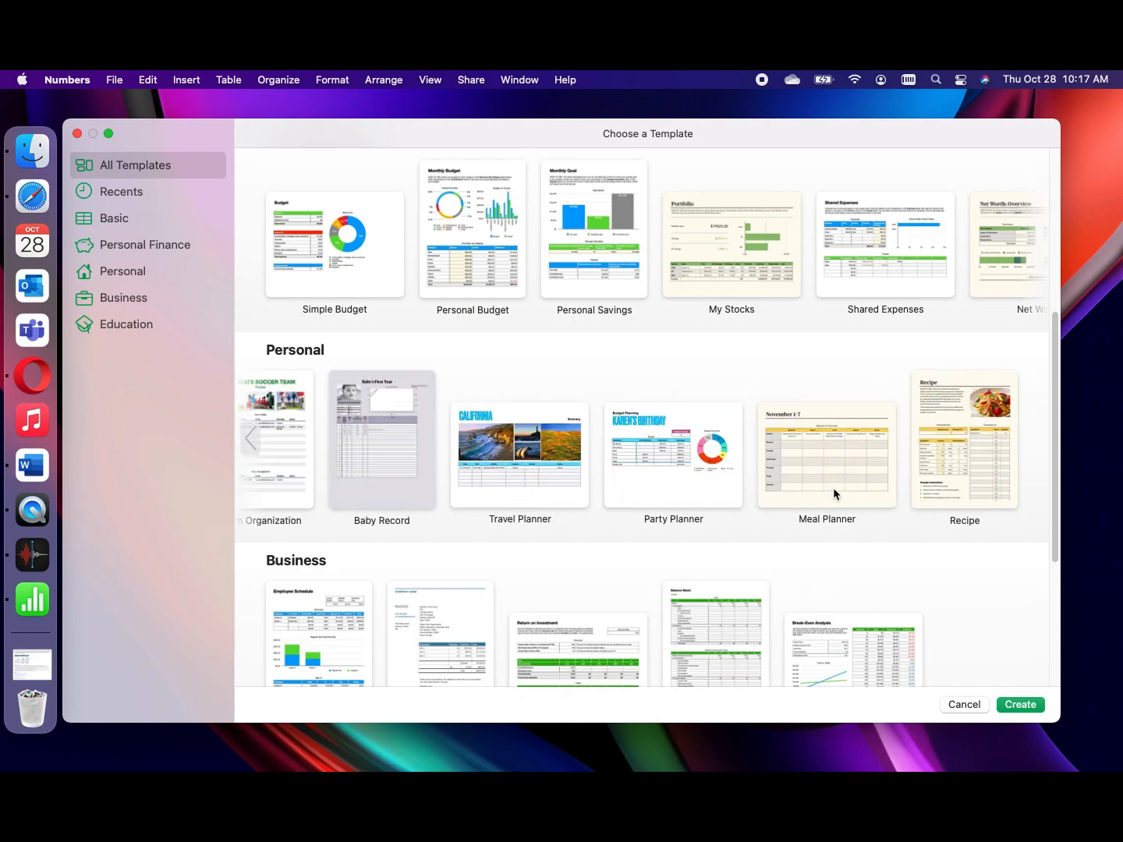
{"action": "scroll", "coordinate": [609, 618], "scroll_direction": "down", "scroll_amount": 5}
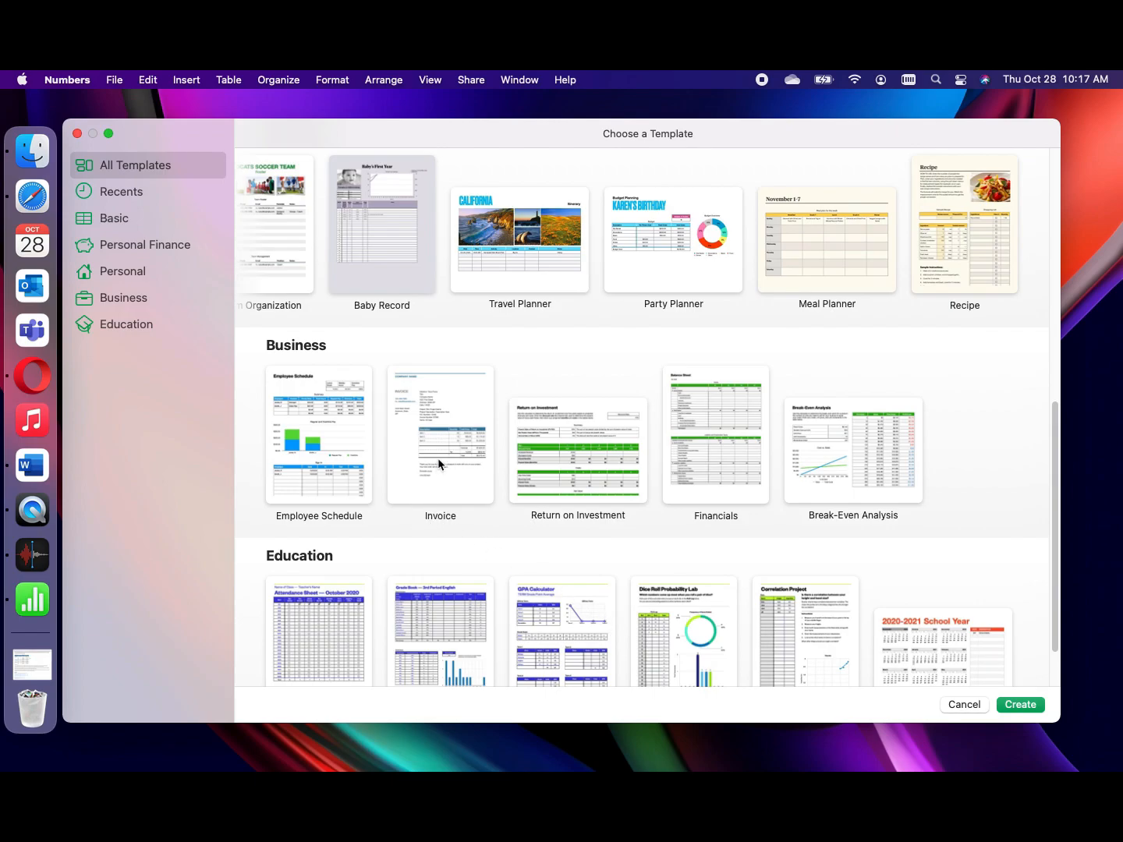
{"action": "scroll", "coordinate": [910, 558], "scroll_direction": "down", "scroll_amount": 1}
{"action": "scroll", "coordinate": [908, 553], "scroll_direction": "down", "scroll_amount": 2}
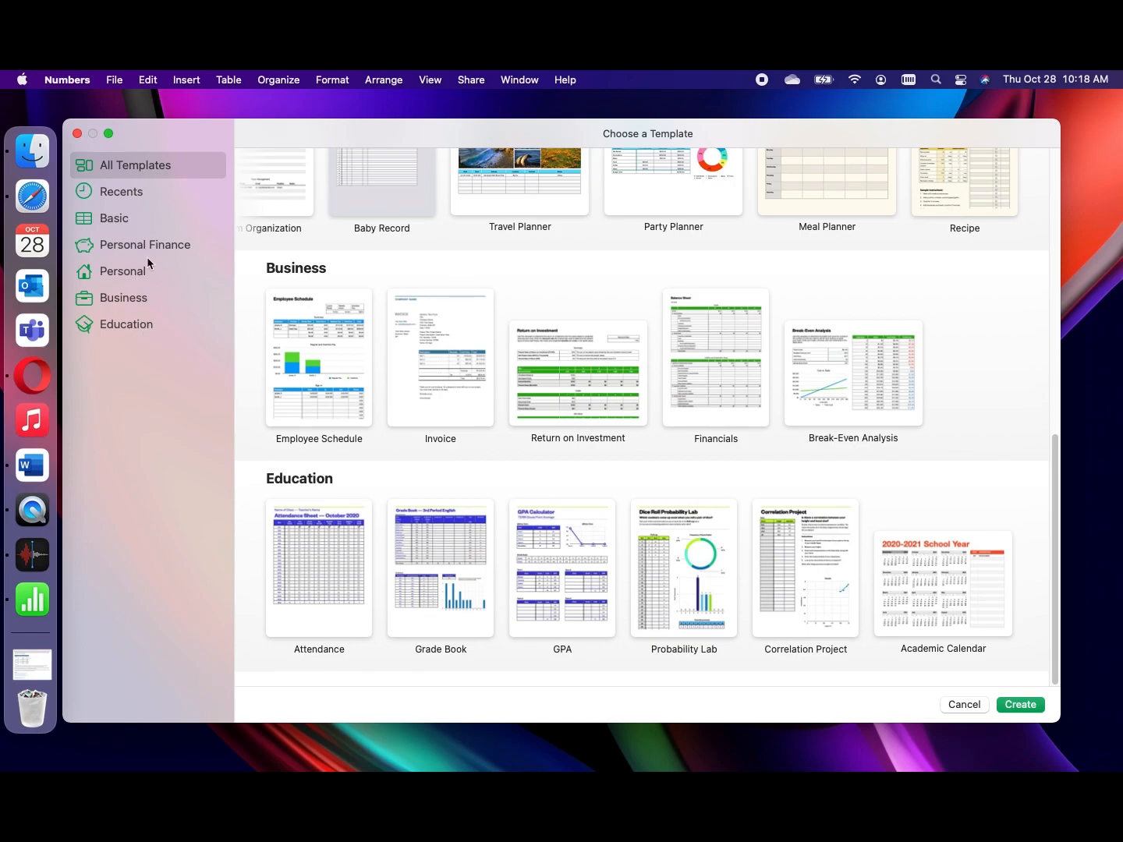
Step: Review the template categories one by one: Recents, Basic, Personal Finance, Personal, Business and Education
{"action": "left_click", "coordinate": [134, 196]}
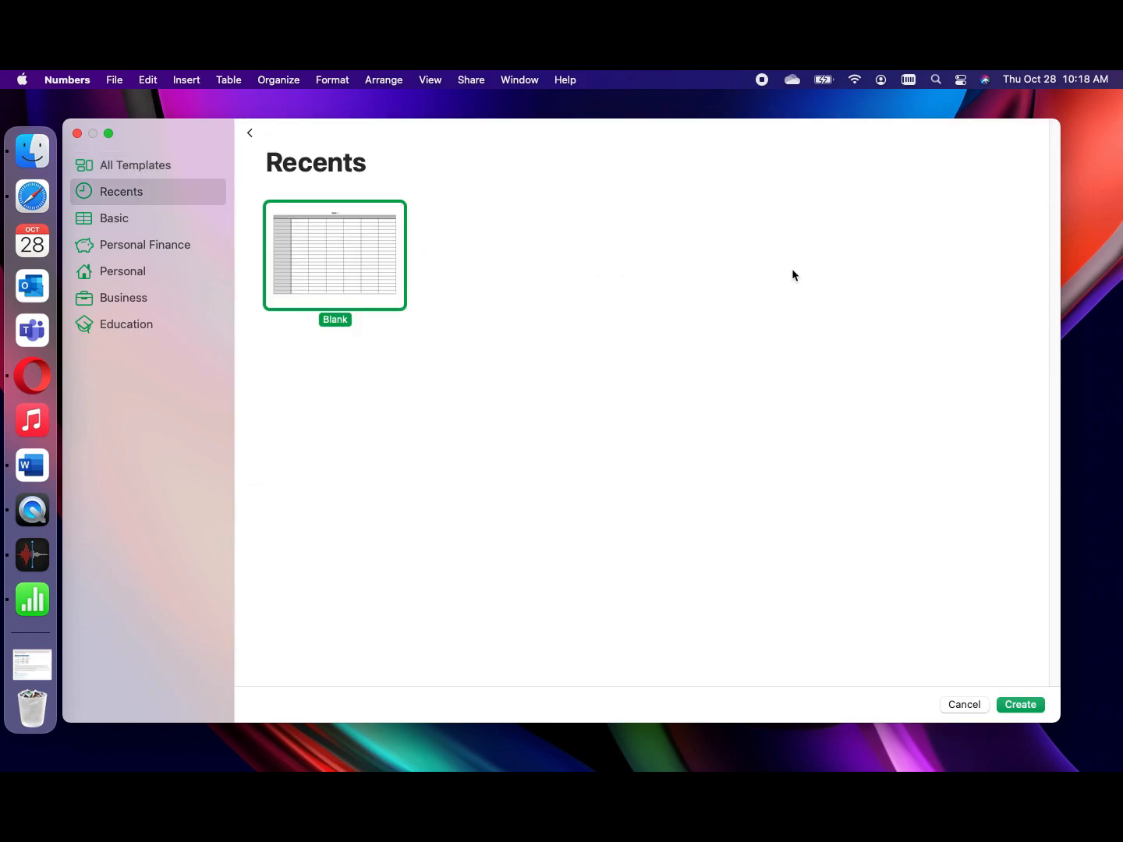
{"action": "left_click", "coordinate": [123, 222]}
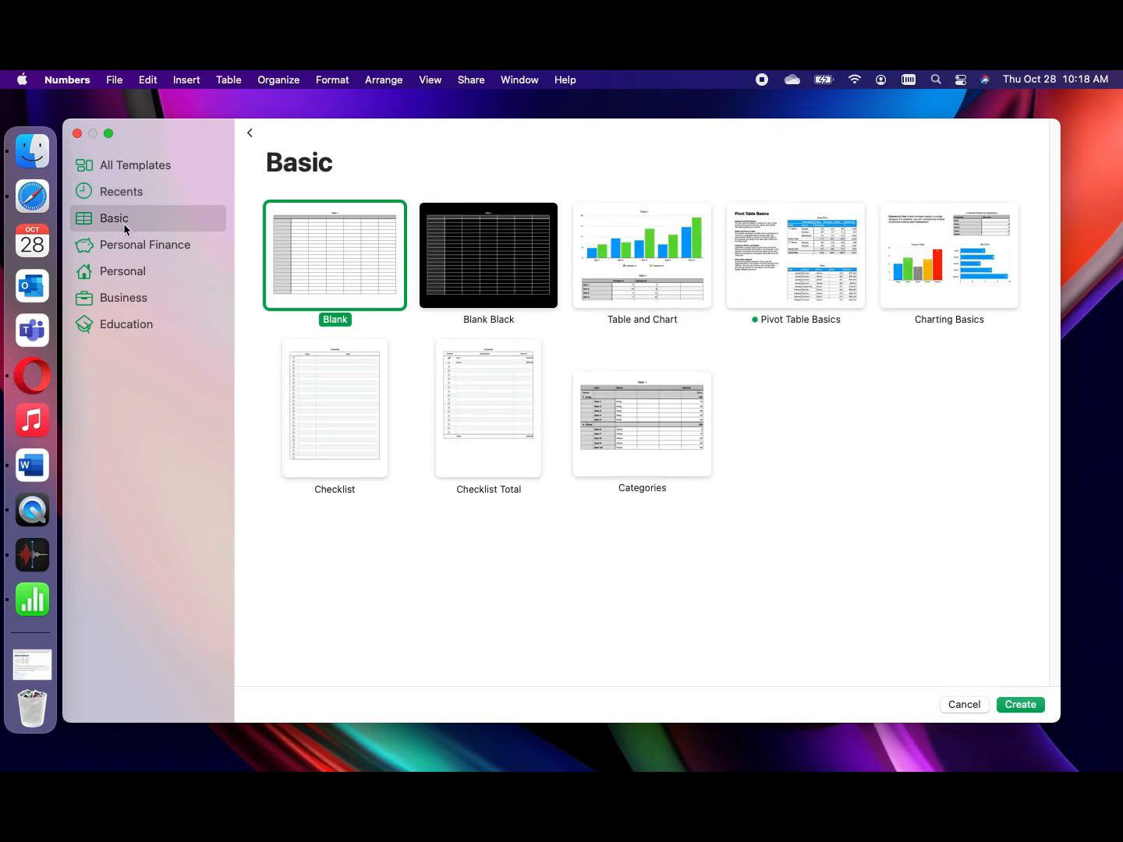
{"action": "left_click", "coordinate": [129, 246]}
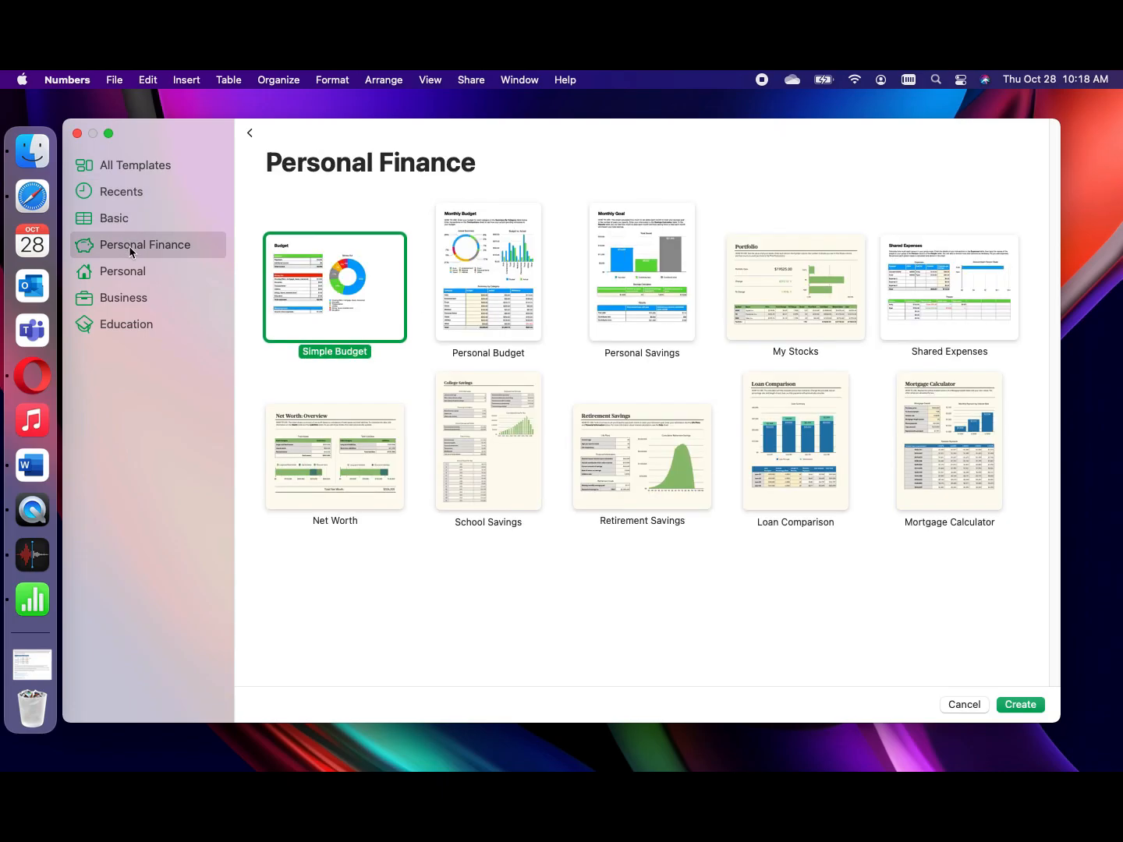
{"action": "left_click", "coordinate": [159, 271]}
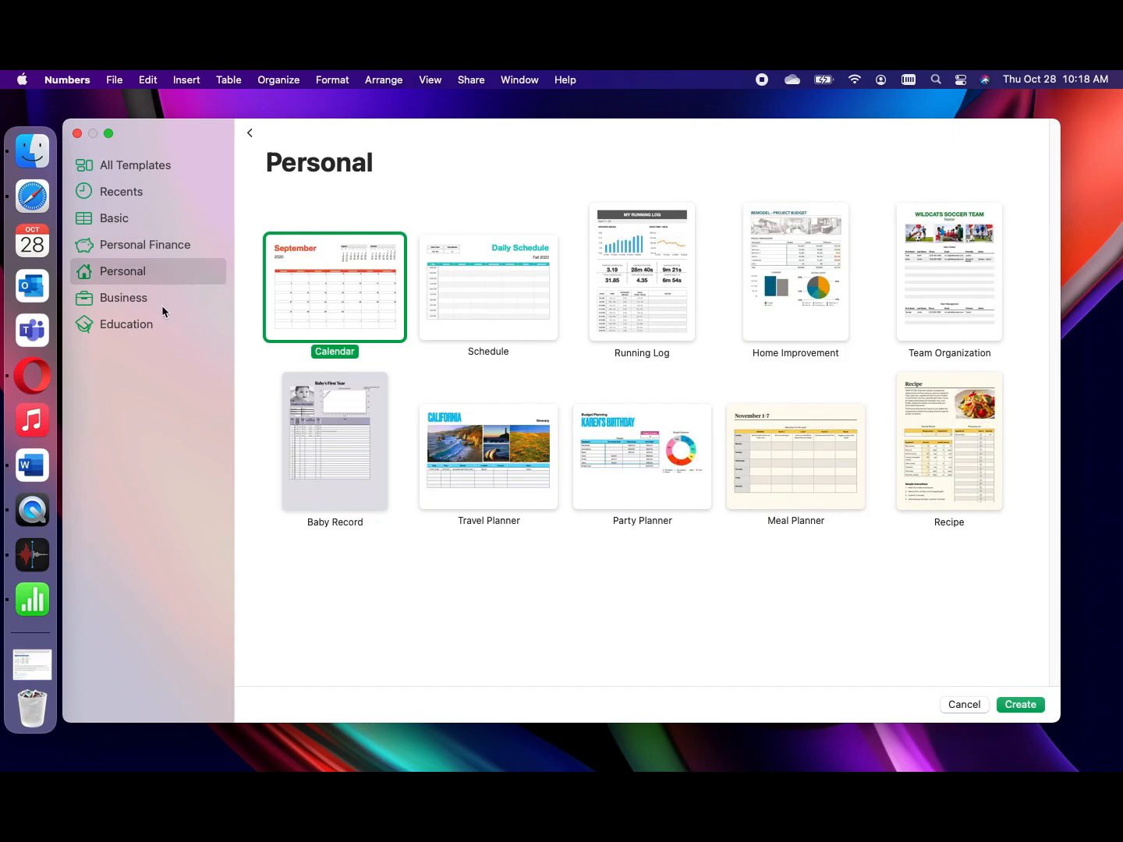
{"action": "left_click", "coordinate": [160, 304]}
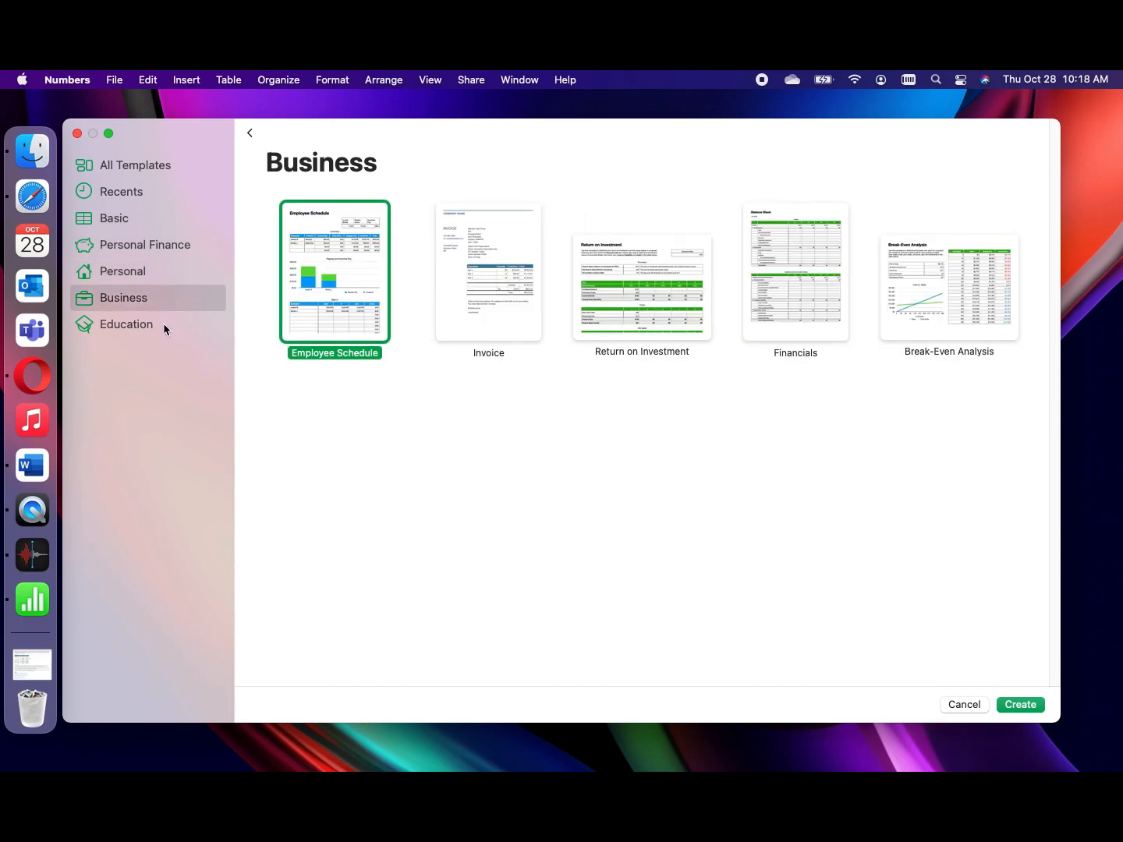
{"action": "left_click", "coordinate": [164, 324]}
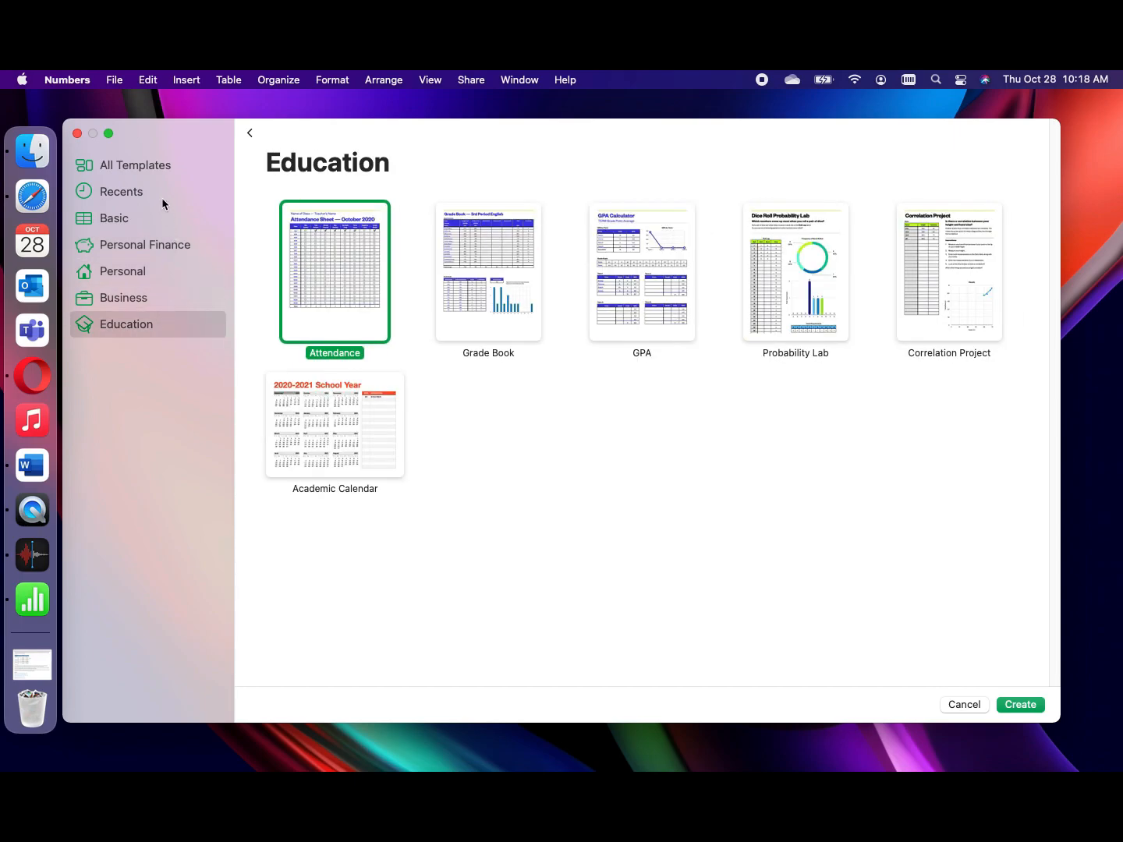
Step: Return to all templates and create a spreadsheet from the Blank template in the Basic group
{"action": "left_click", "coordinate": [166, 168]}
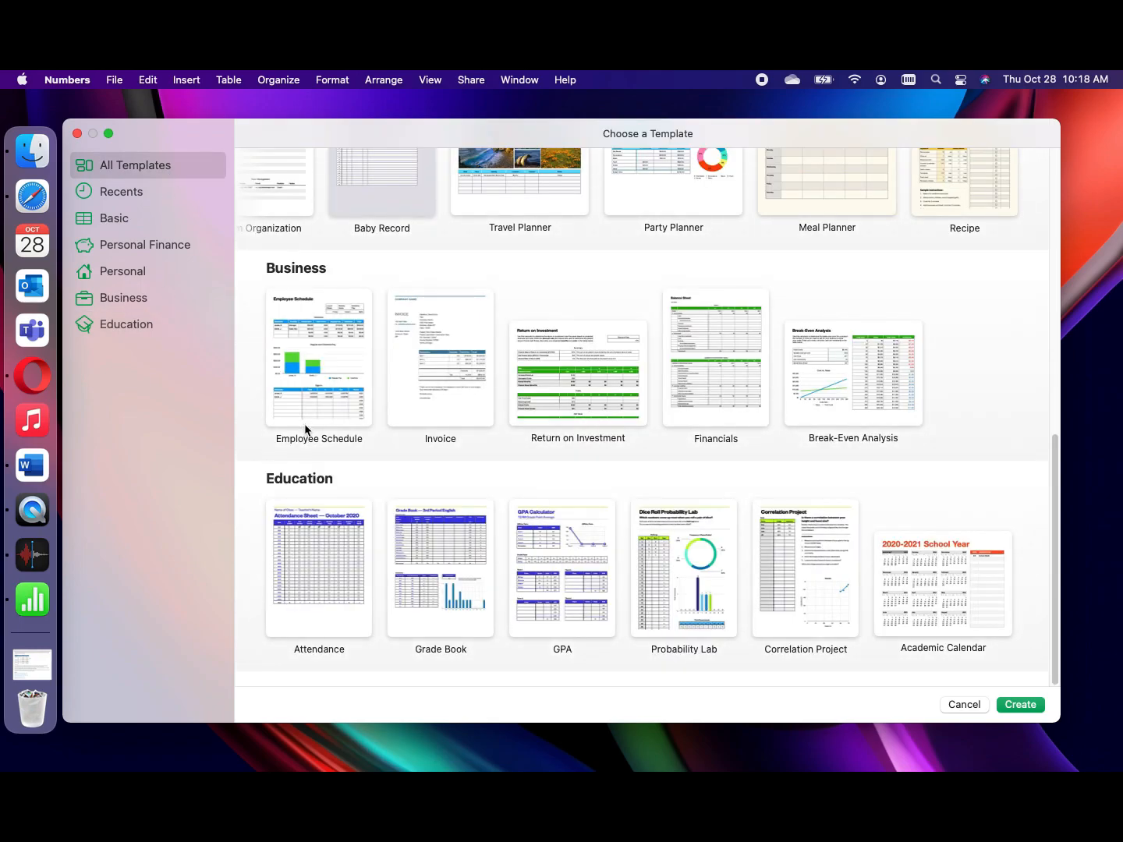
{"action": "scroll", "coordinate": [484, 451], "scroll_direction": "up", "scroll_amount": 1}
{"action": "scroll", "coordinate": [482, 447], "scroll_direction": "up", "scroll_amount": 10}
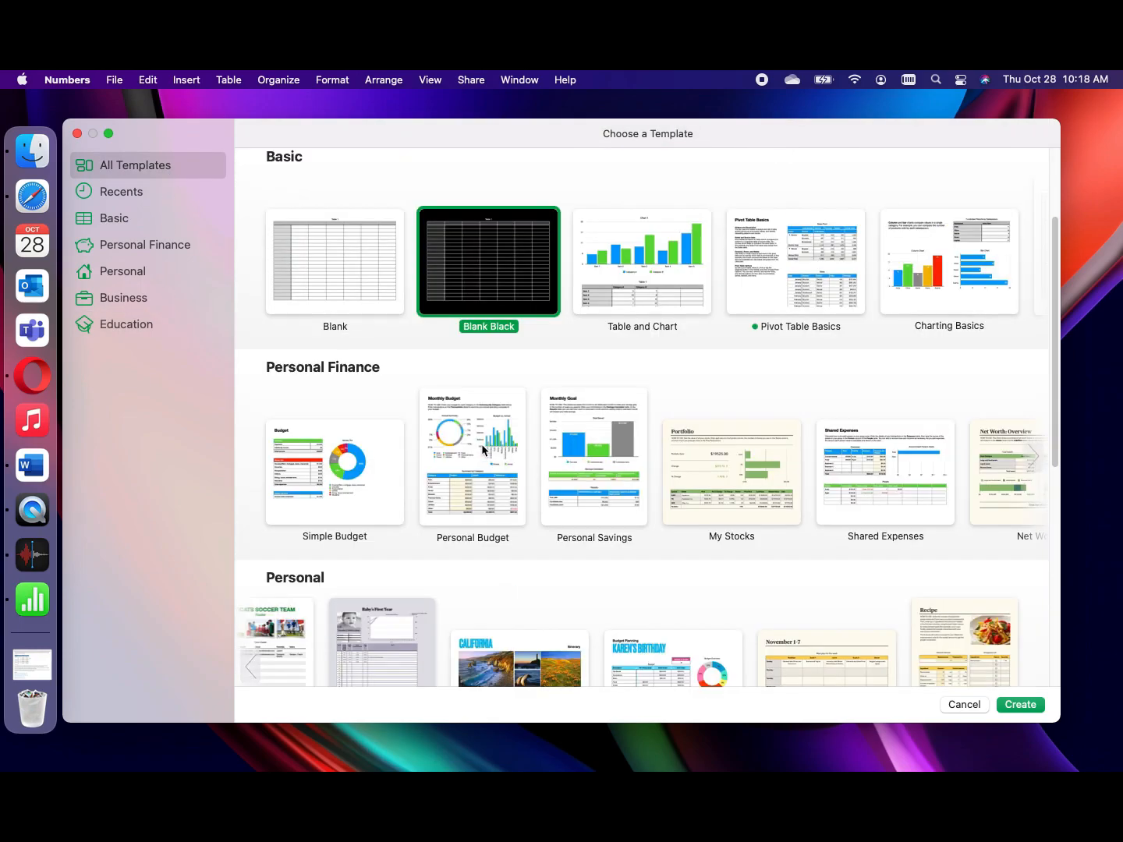
{"action": "double_click", "coordinate": [315, 274]}
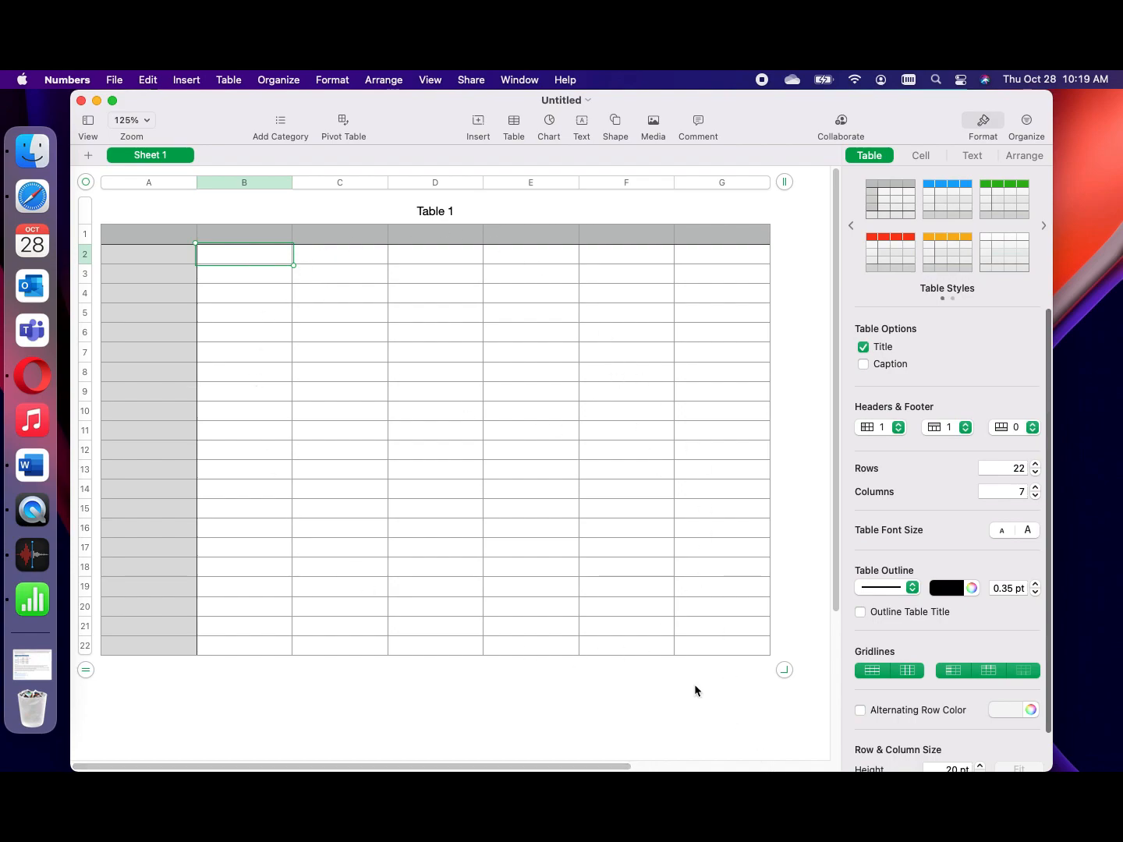
Step: Deselect the table by selecting the empty sheet area and switch the spreadsheet window to full screen
{"action": "left_click", "coordinate": [393, 418]}
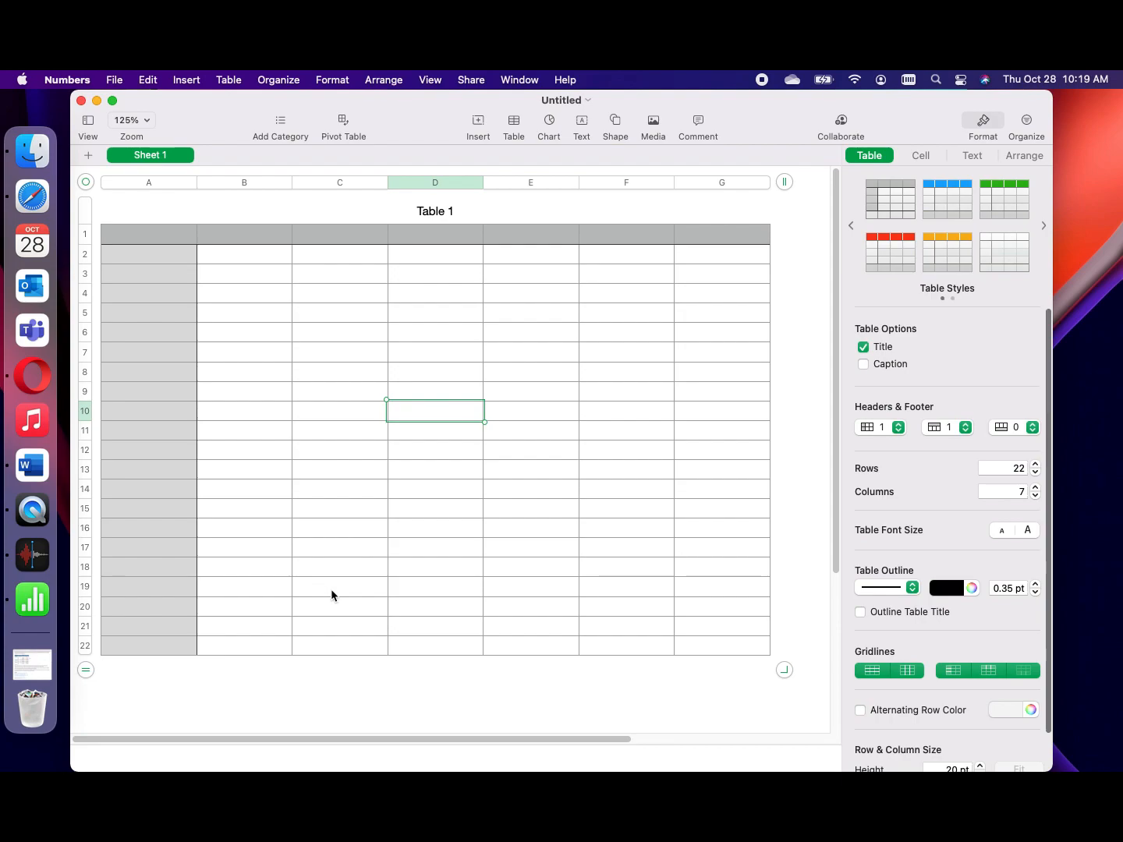
{"action": "left_click", "coordinate": [561, 699]}
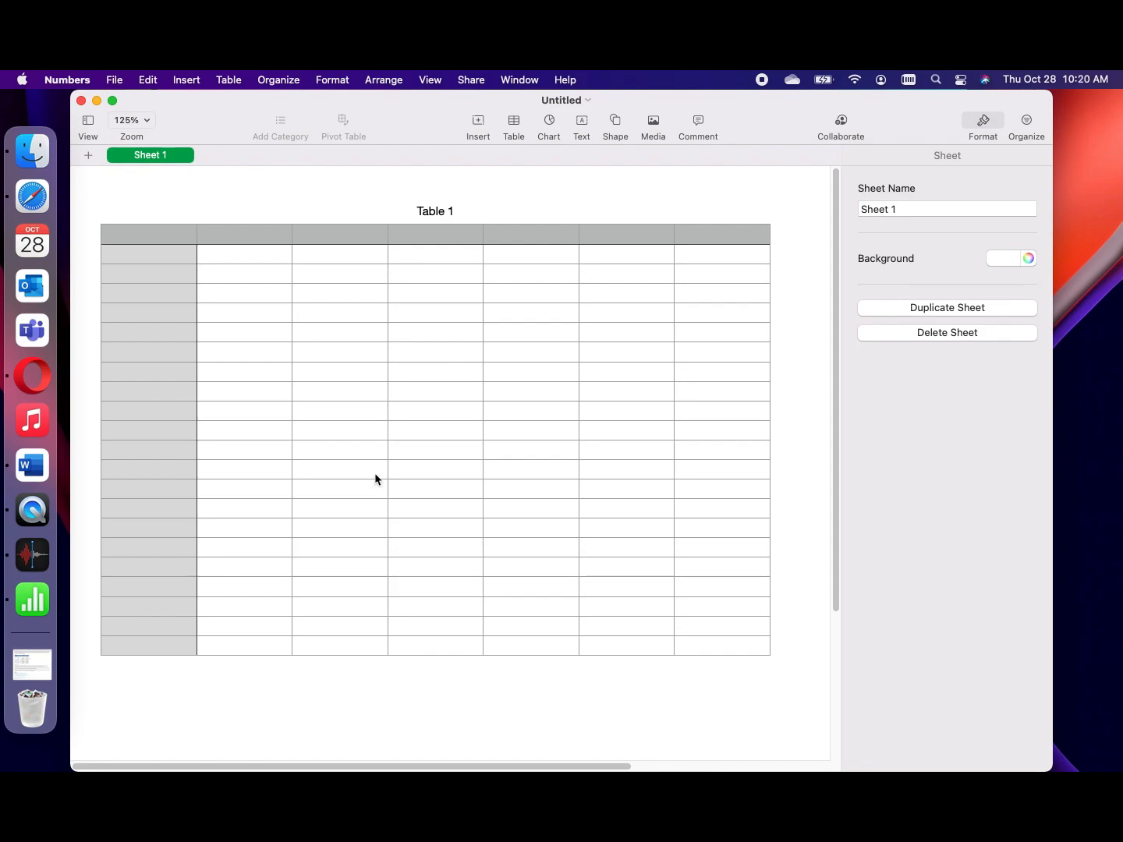
{"action": "left_click", "coordinate": [113, 100]}
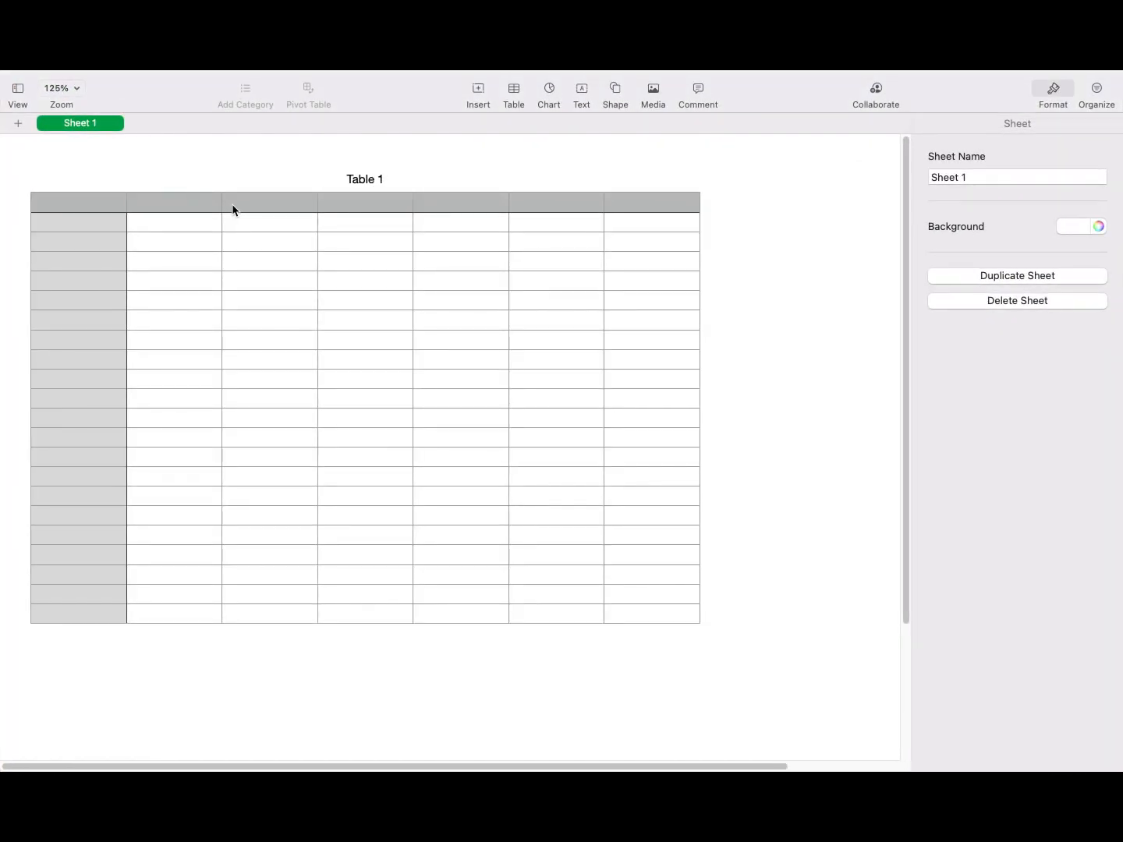
Step: Review the file, editing and insertion commands, including the formula functions, and cancel out of the file chooser for inserting content
{"action": "mouse_move", "coordinate": [382, 72]}
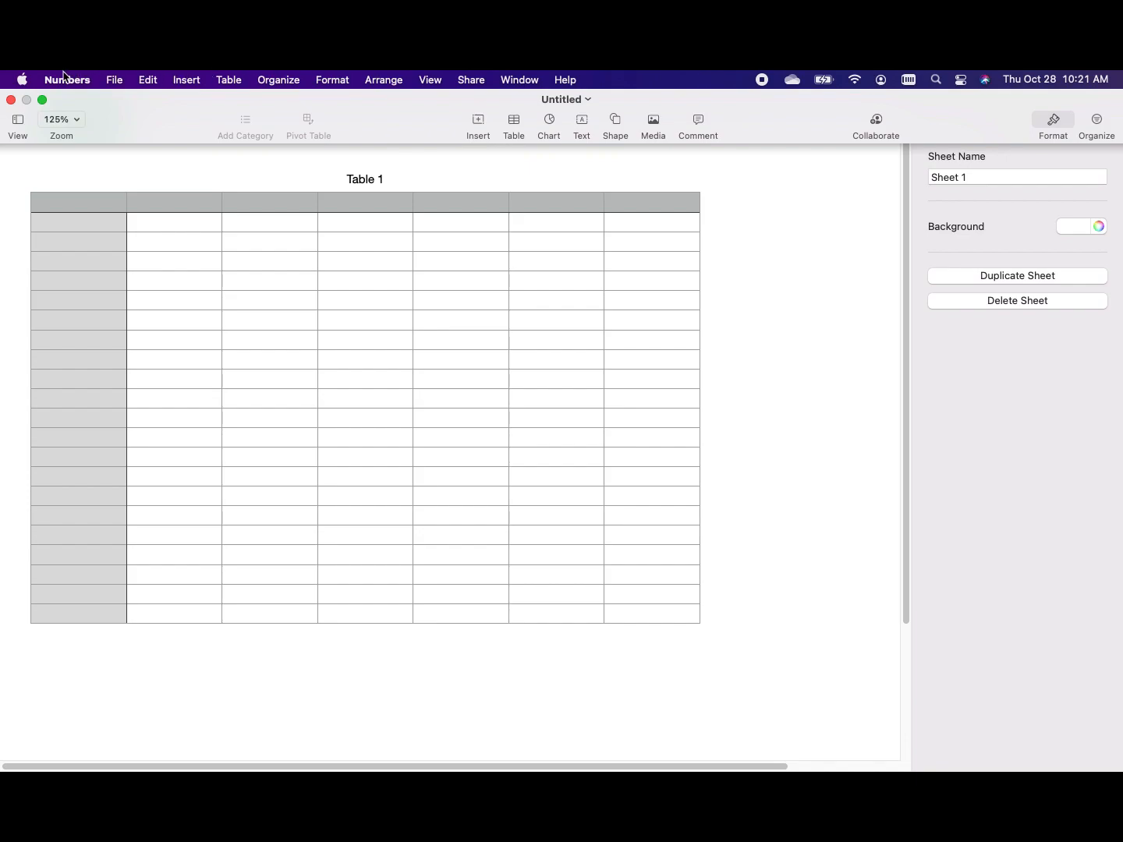
{"action": "left_click", "coordinate": [117, 83]}
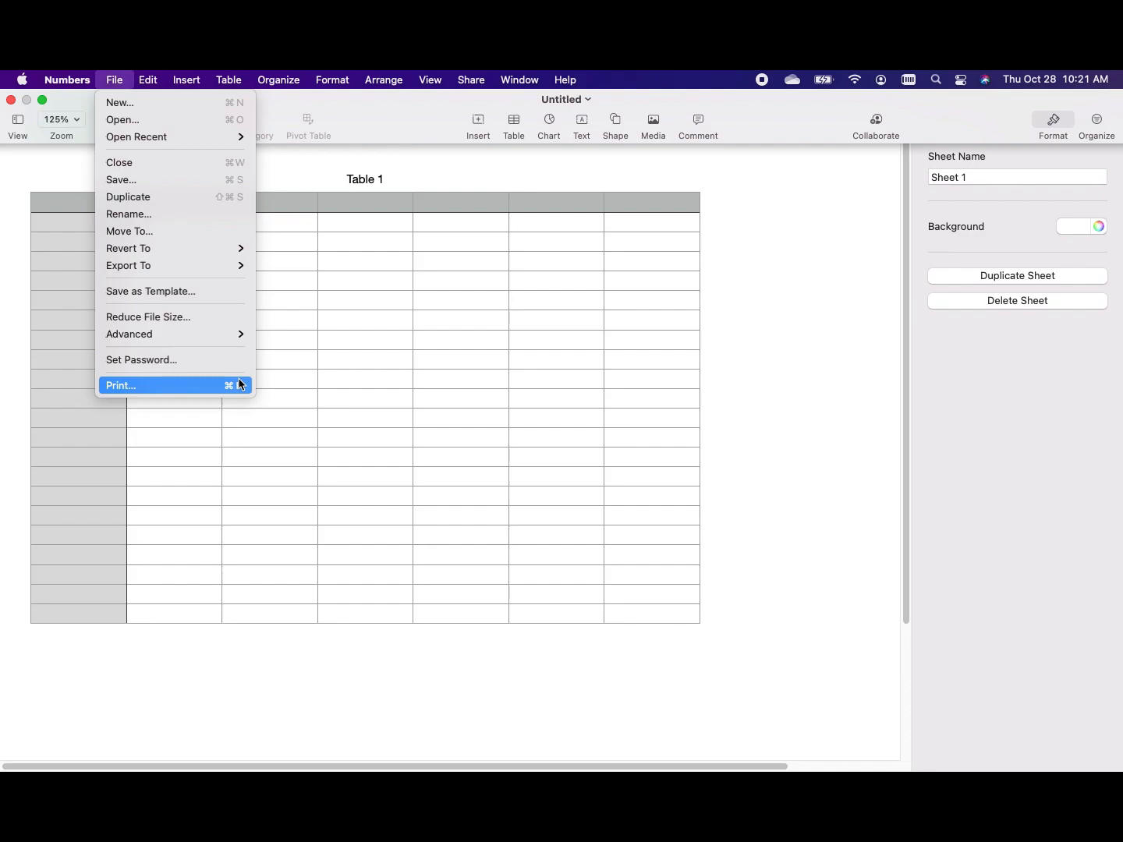
{"action": "mouse_move", "coordinate": [157, 82]}
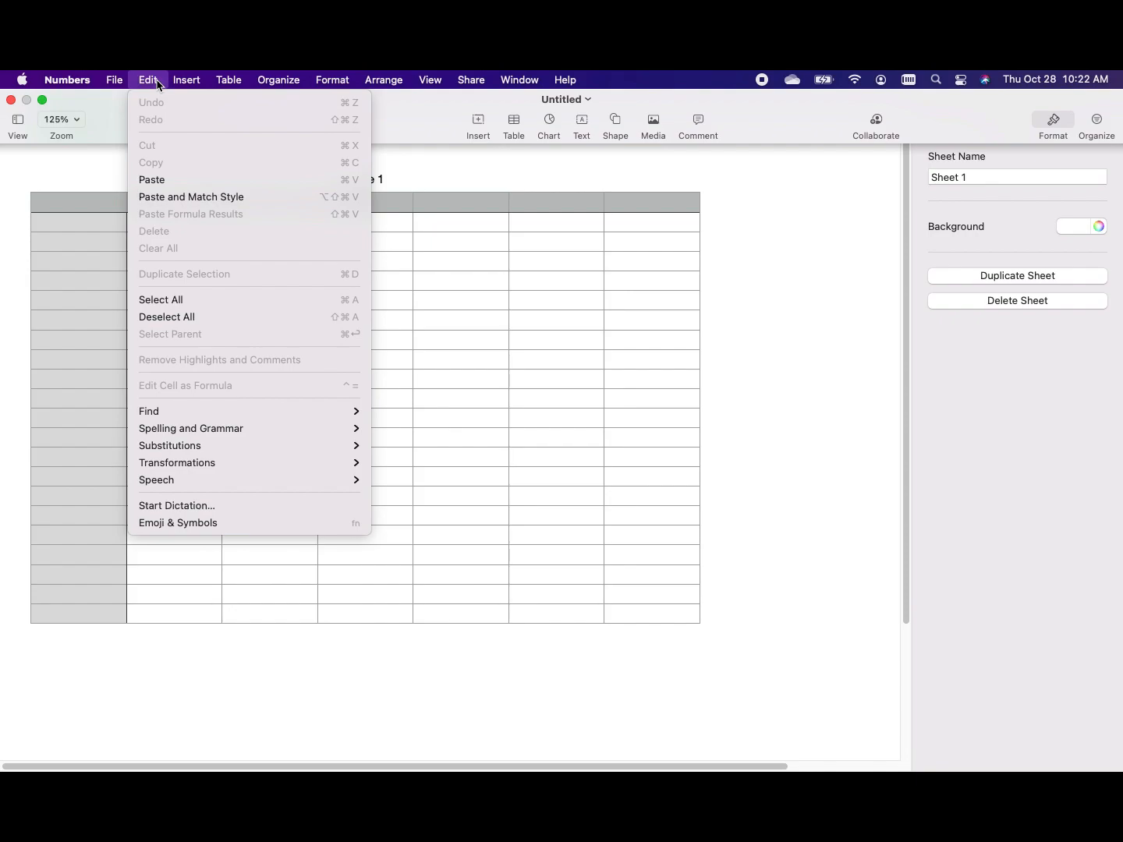
{"action": "mouse_move", "coordinate": [206, 80]}
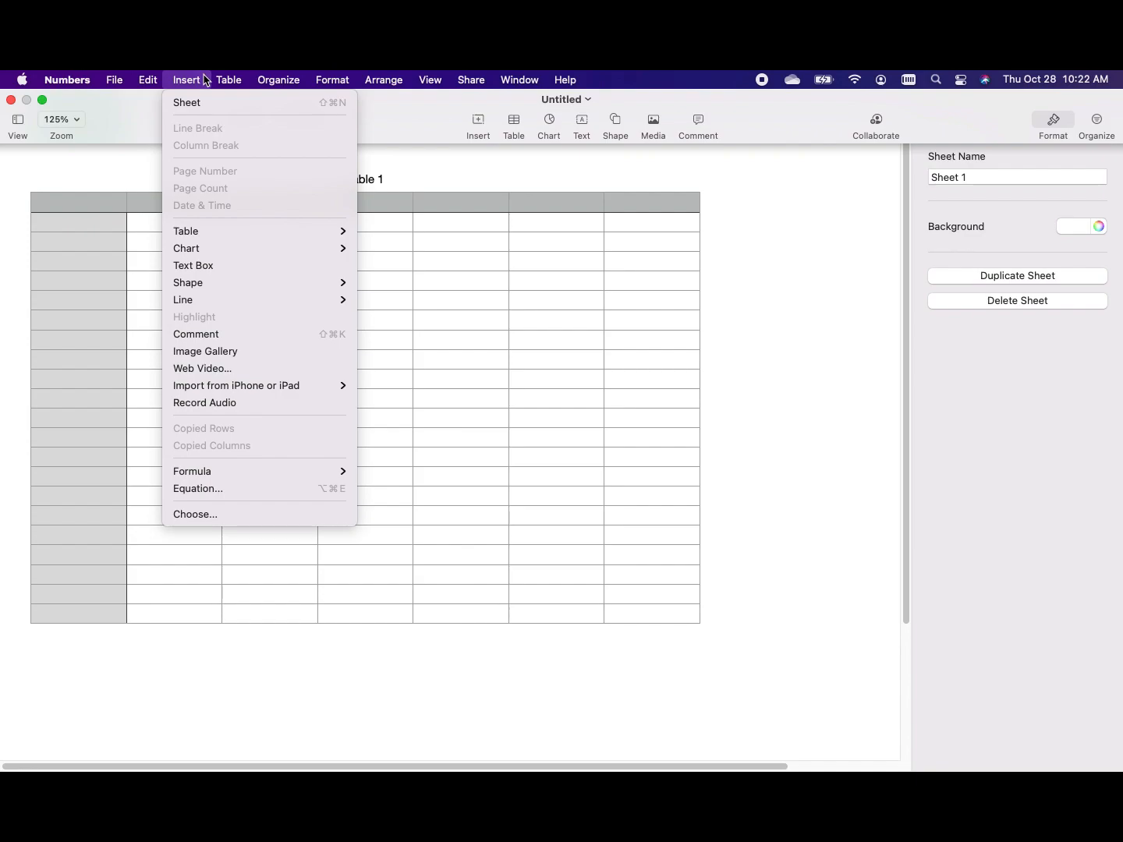
{"action": "mouse_move", "coordinate": [285, 470]}
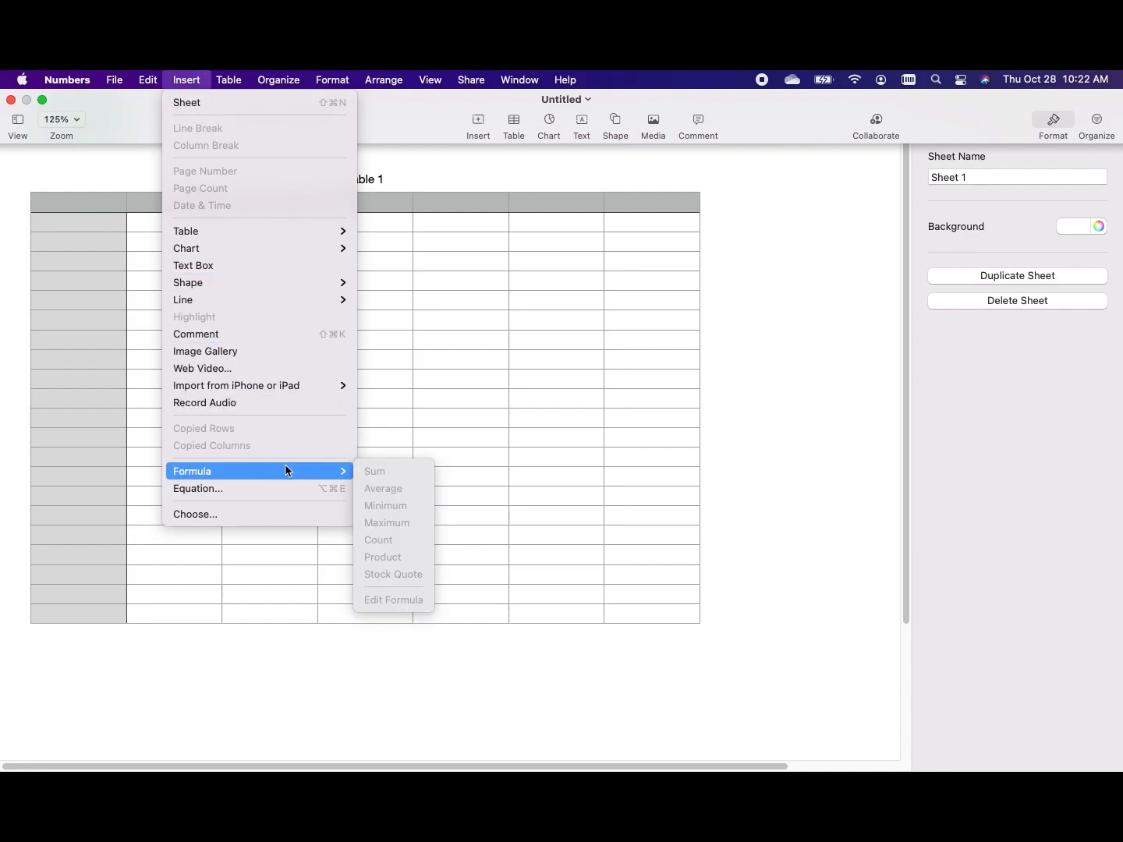
{"action": "left_click", "coordinate": [297, 514]}
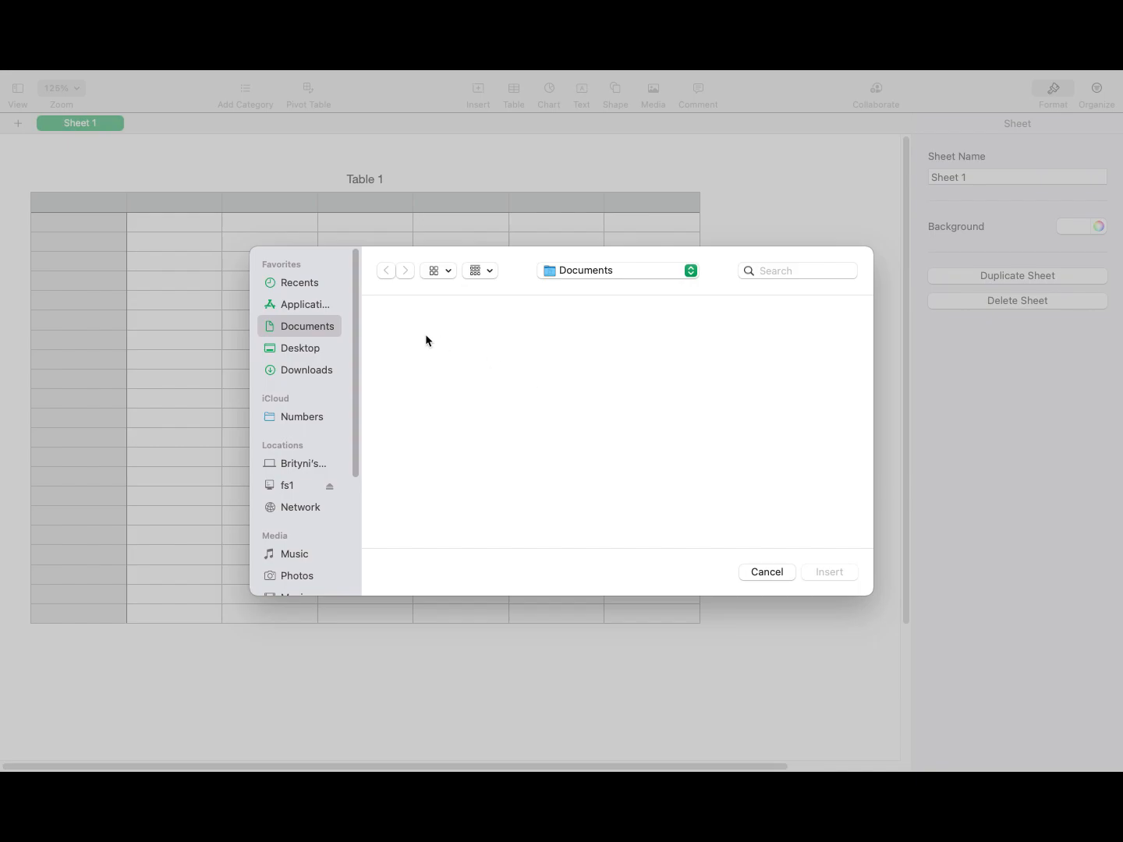
{"action": "left_click", "coordinate": [780, 577]}
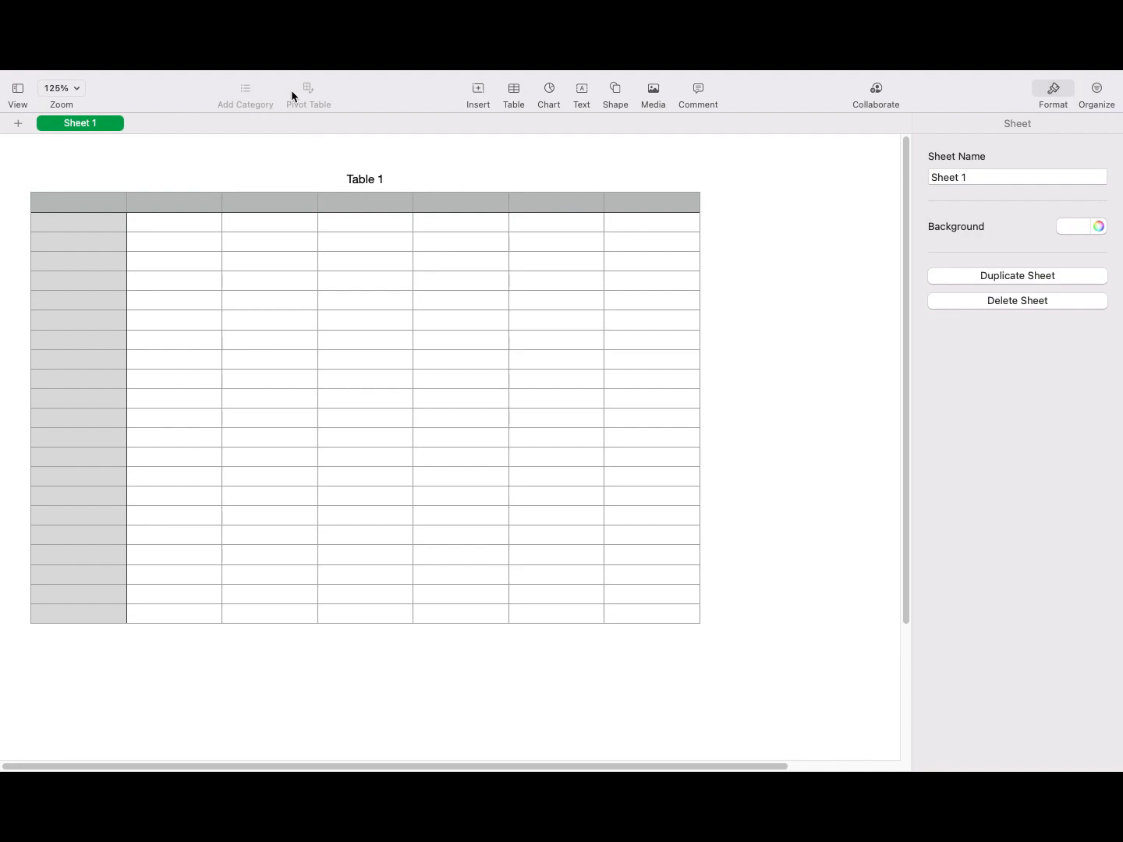
Step: Select cell C2 and examine the table commands for rows, columns, headers, freezing, hiding and selection
{"action": "left_click", "coordinate": [171, 81]}
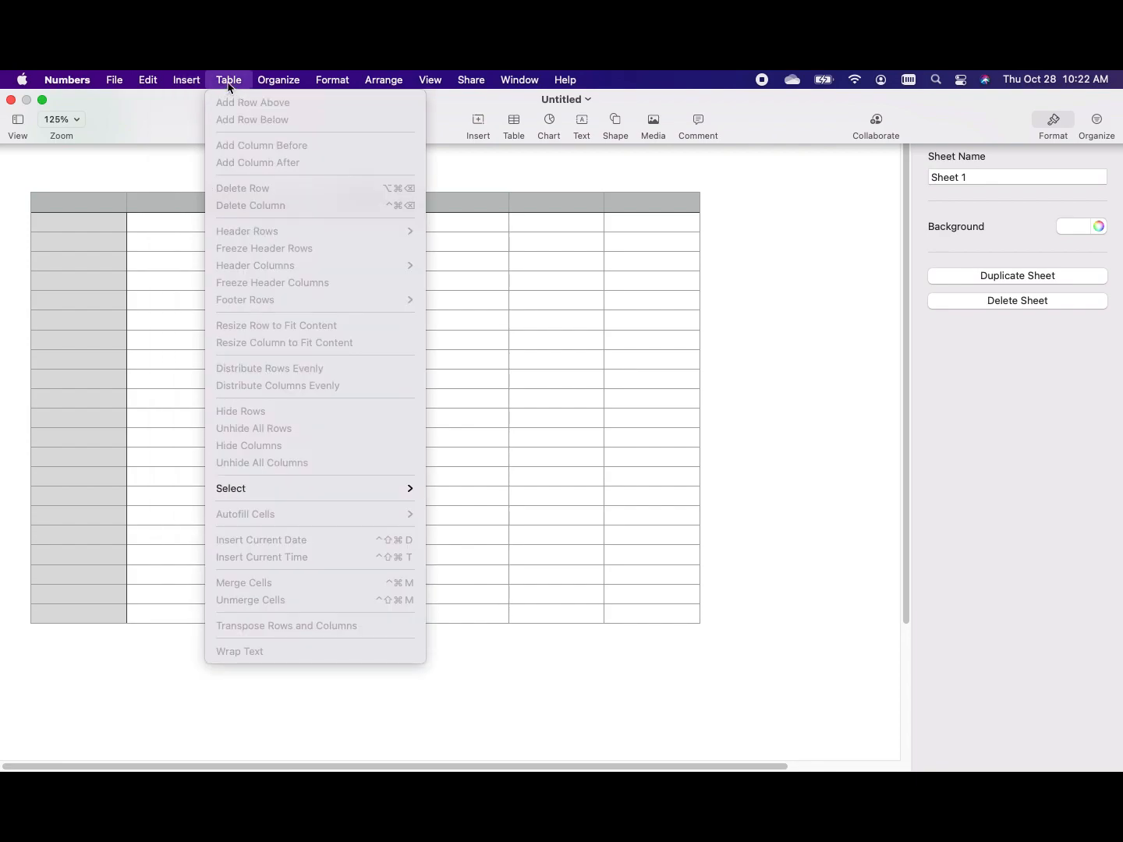
{"action": "left_click", "coordinate": [130, 215]}
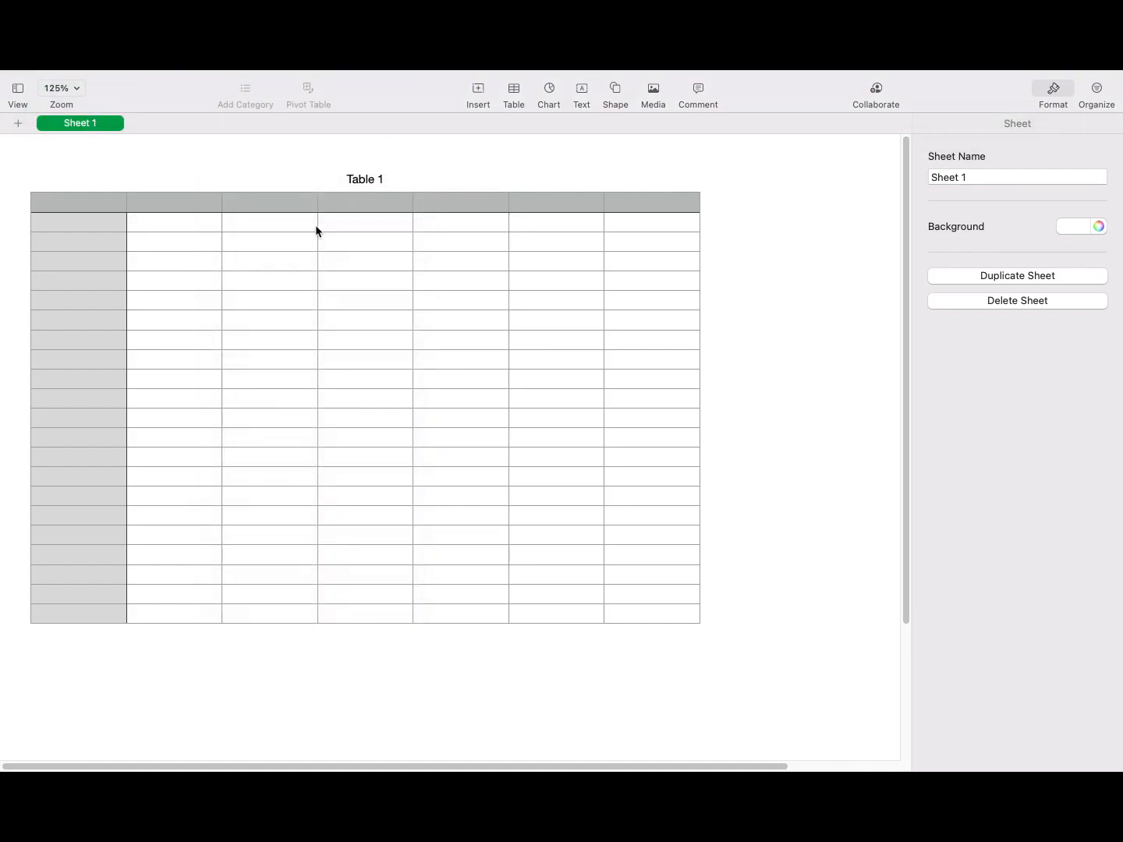
{"action": "left_click", "coordinate": [314, 224]}
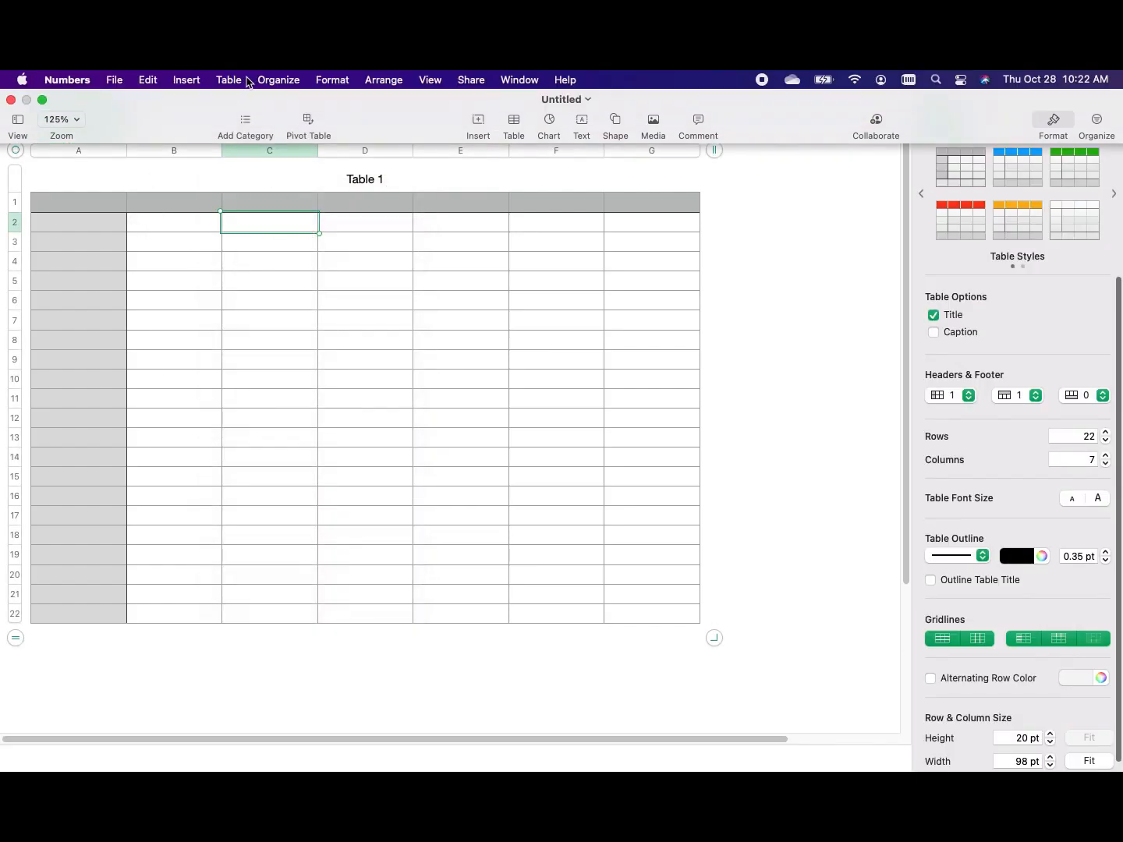
{"action": "left_click", "coordinate": [241, 82]}
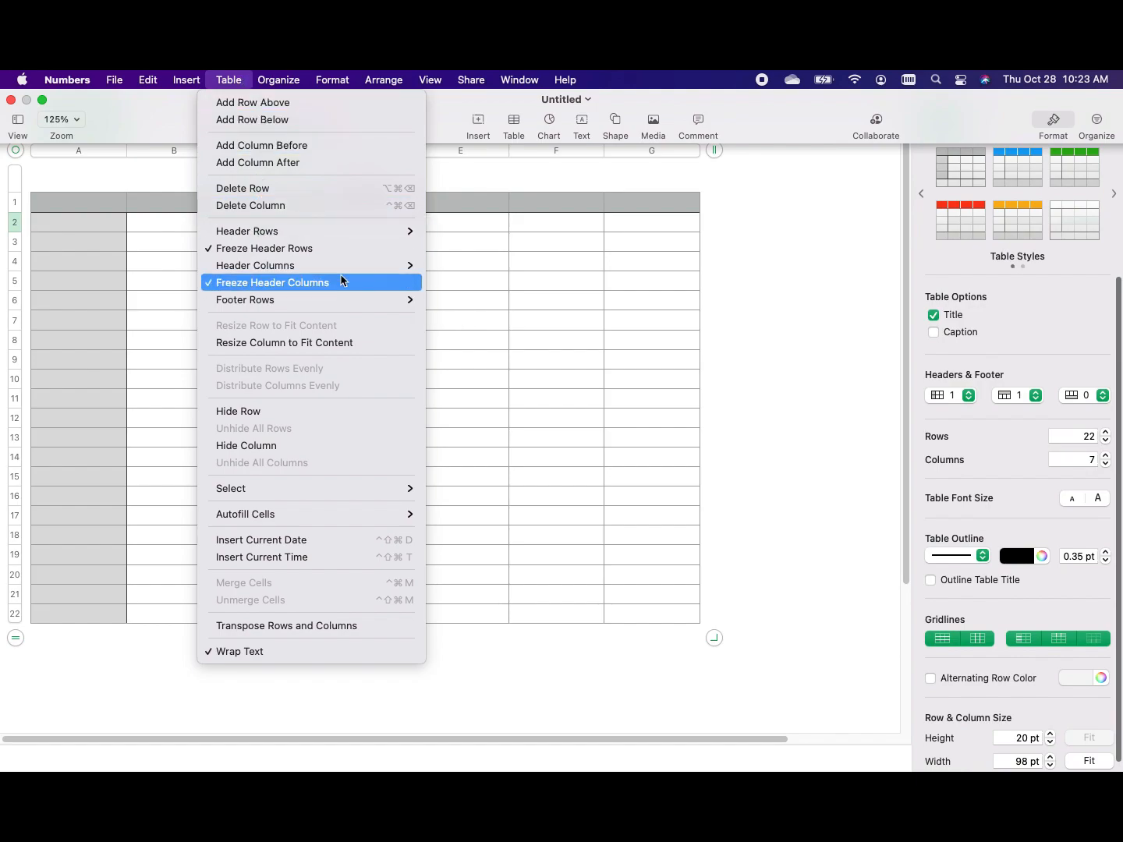
{"action": "mouse_move", "coordinate": [362, 298]}
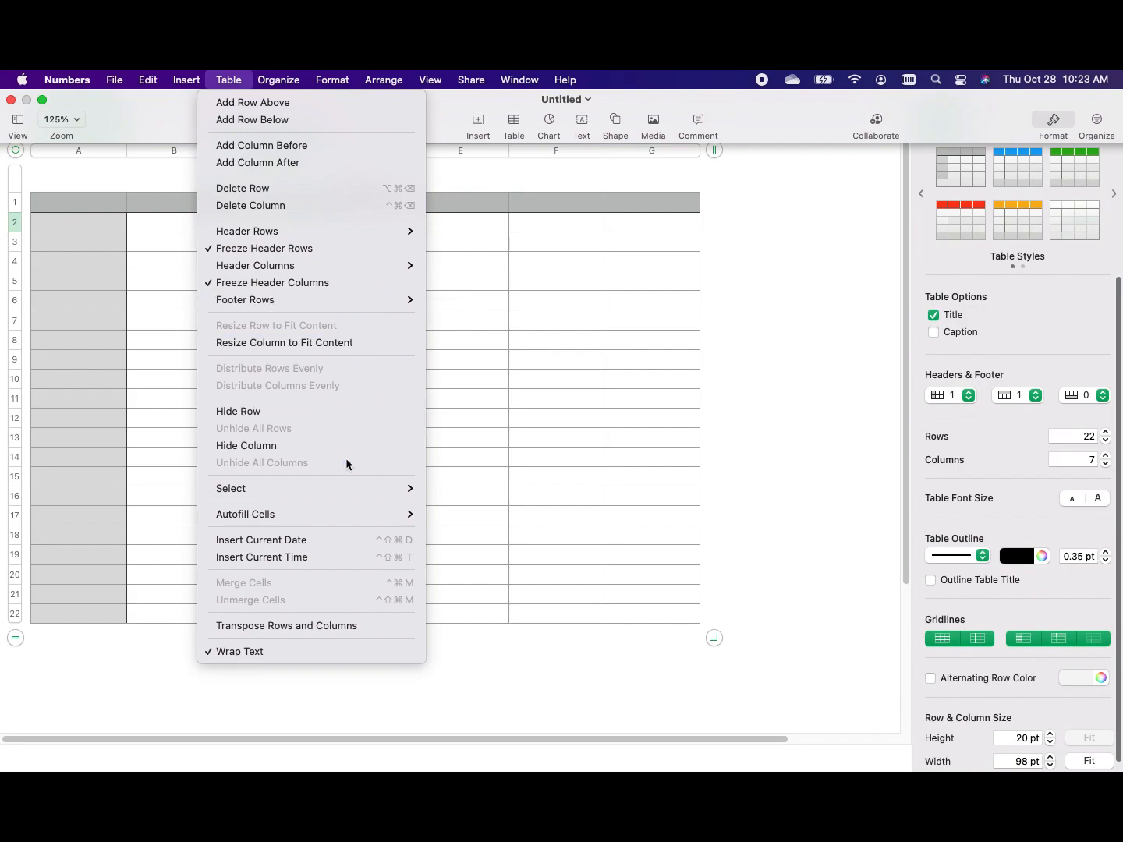
{"action": "mouse_move", "coordinate": [355, 488]}
Step: Examine the organizing commands for categories and pivot tables and the formatting options for fonts, chart types, links and table styles
{"action": "mouse_move", "coordinate": [281, 79]}
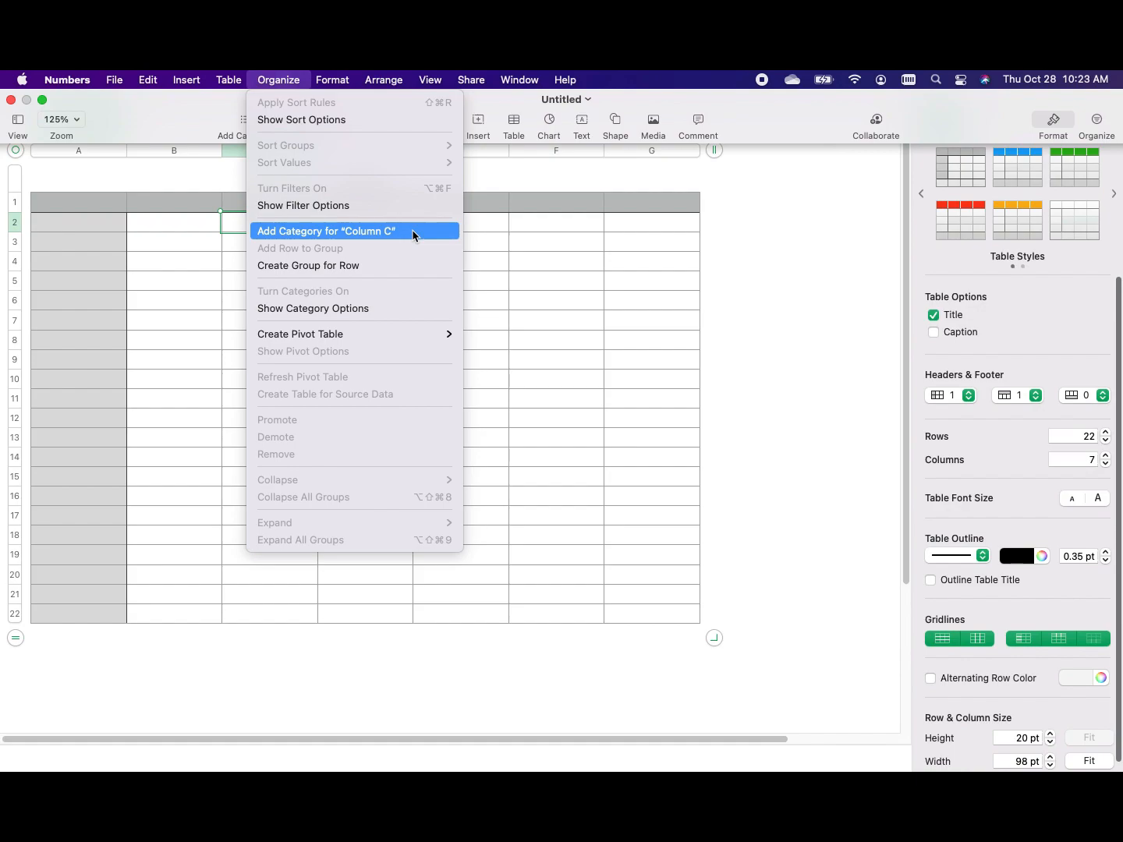
{"action": "mouse_move", "coordinate": [402, 334]}
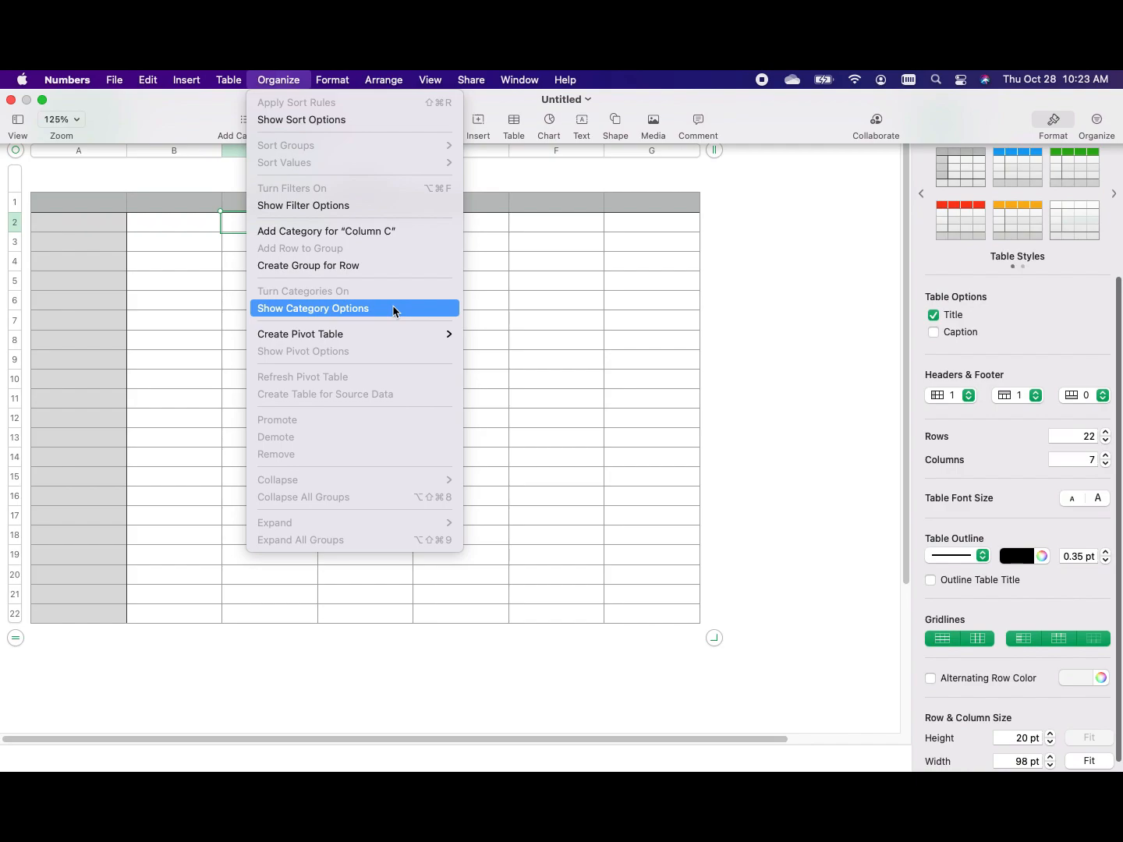
{"action": "mouse_move", "coordinate": [341, 81]}
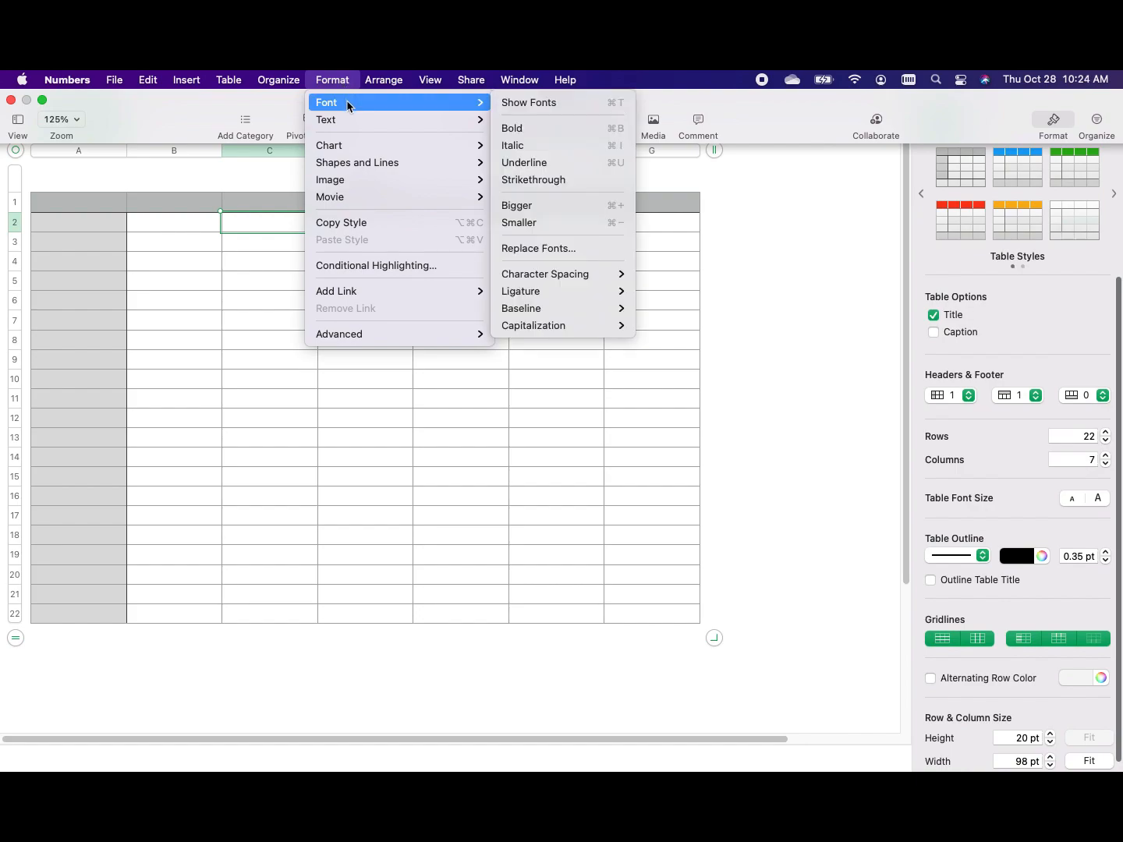
{"action": "mouse_move", "coordinate": [396, 143]}
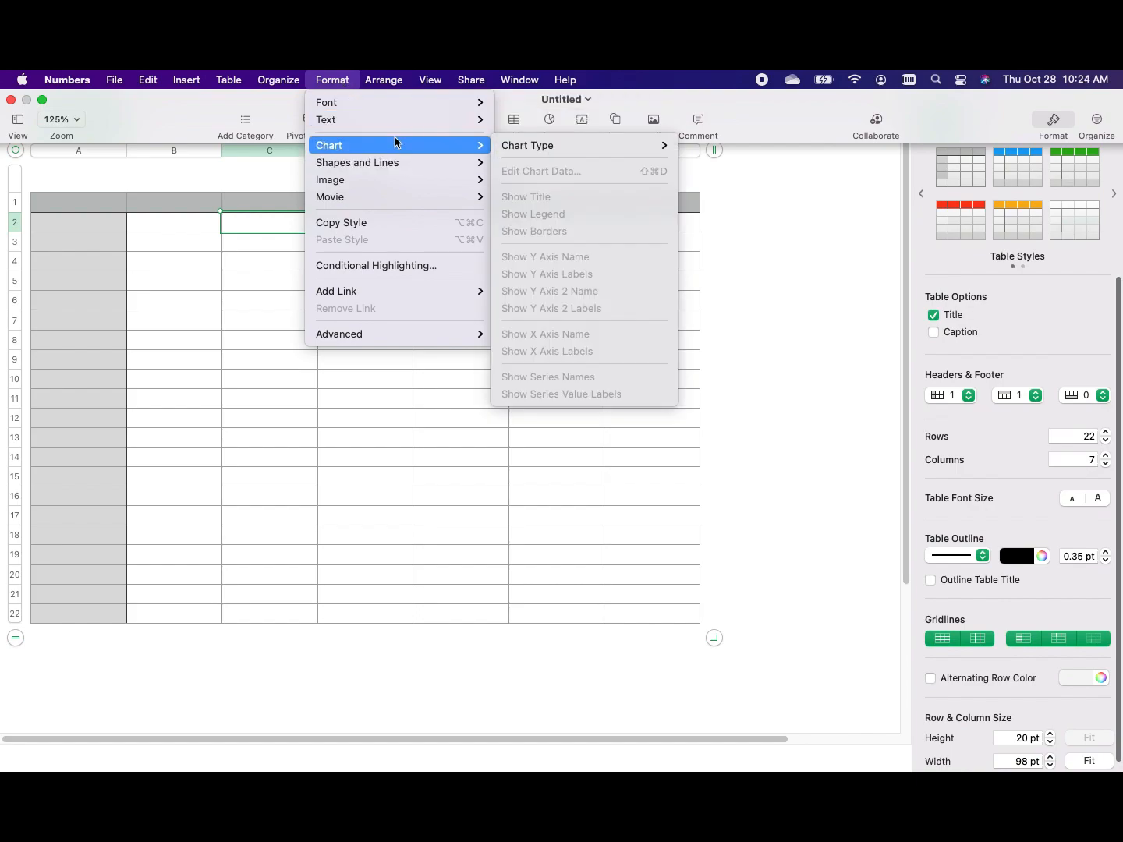
{"action": "mouse_move", "coordinate": [563, 148]}
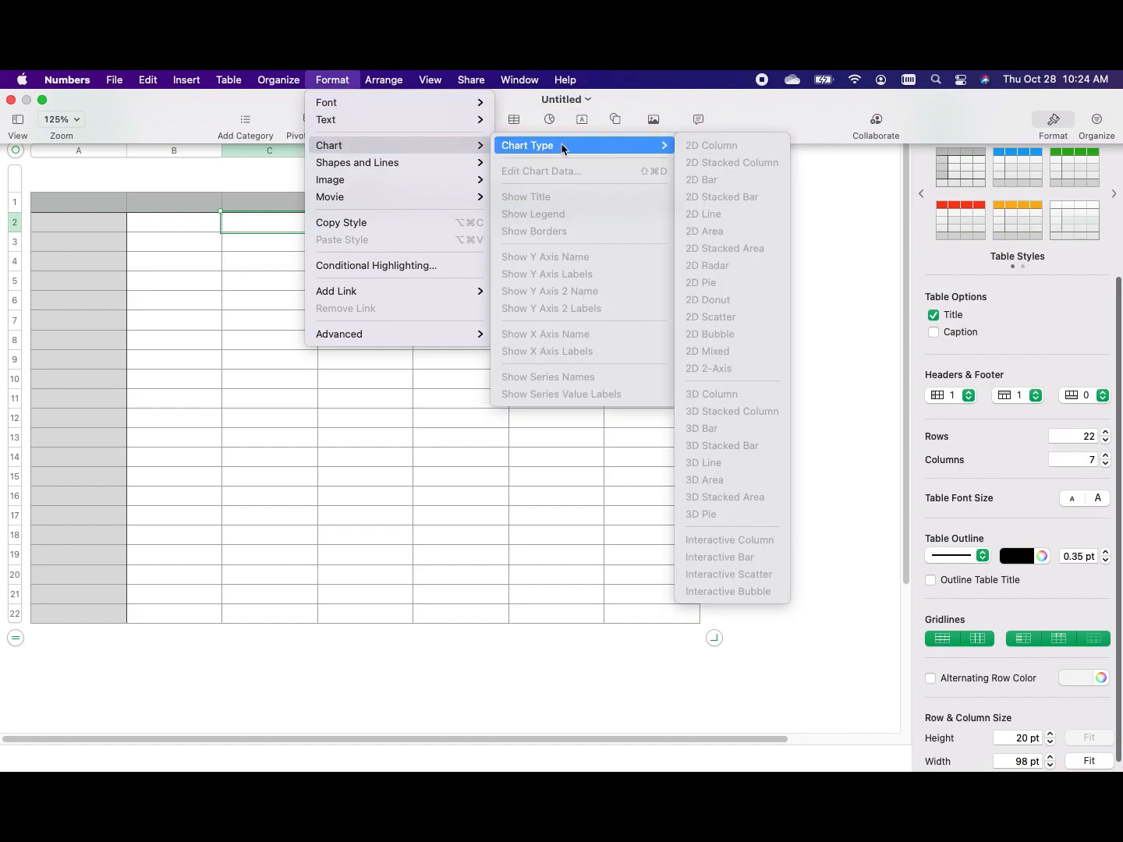
{"action": "mouse_move", "coordinate": [449, 167]}
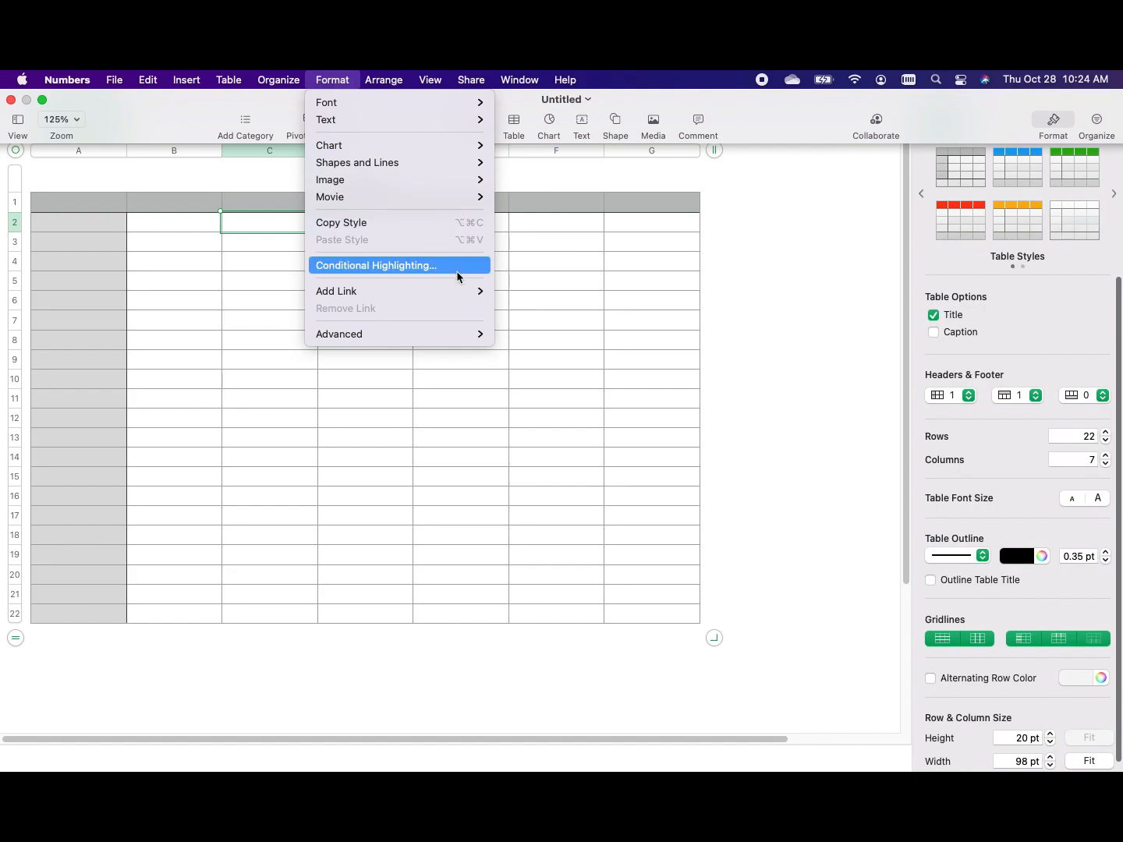
{"action": "mouse_move", "coordinate": [461, 292]}
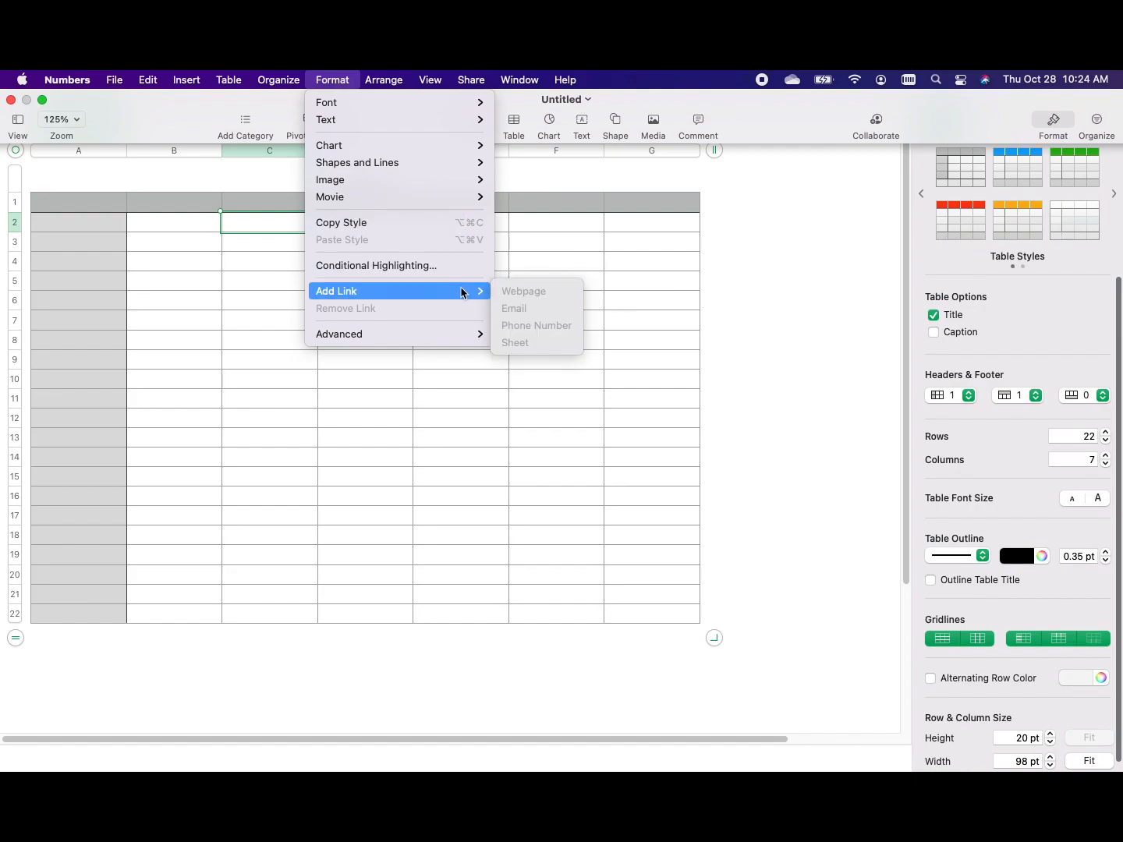
{"action": "mouse_move", "coordinate": [464, 335]}
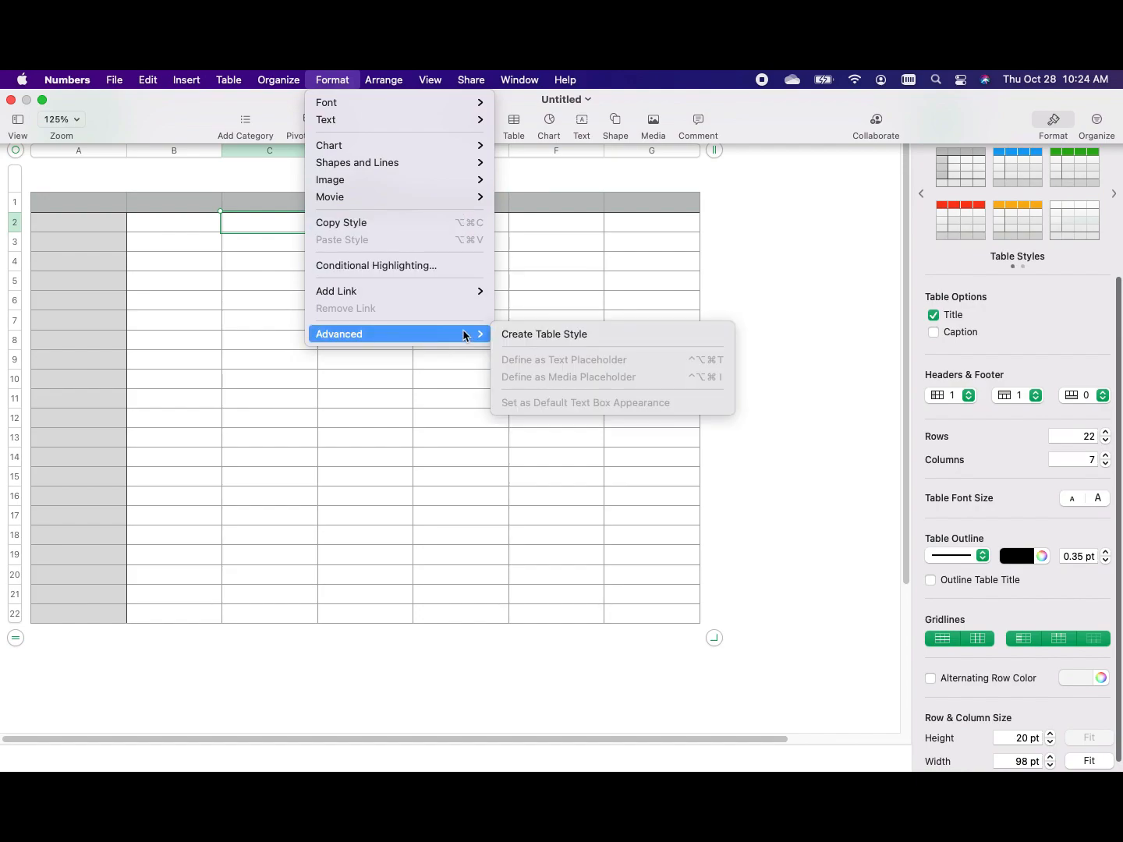
Step: Look through the arranging, viewing and inspector options and show the rulers around the sheet
{"action": "mouse_move", "coordinate": [404, 88]}
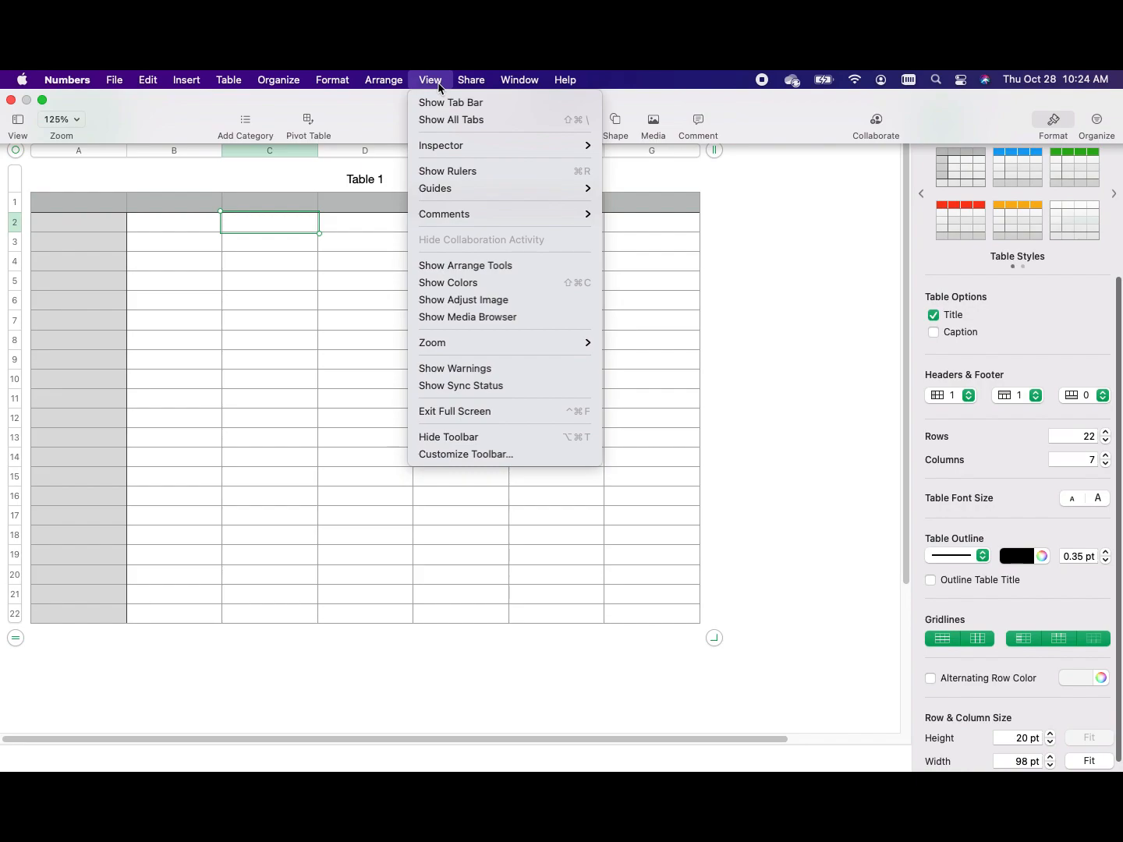
{"action": "mouse_move", "coordinate": [577, 150]}
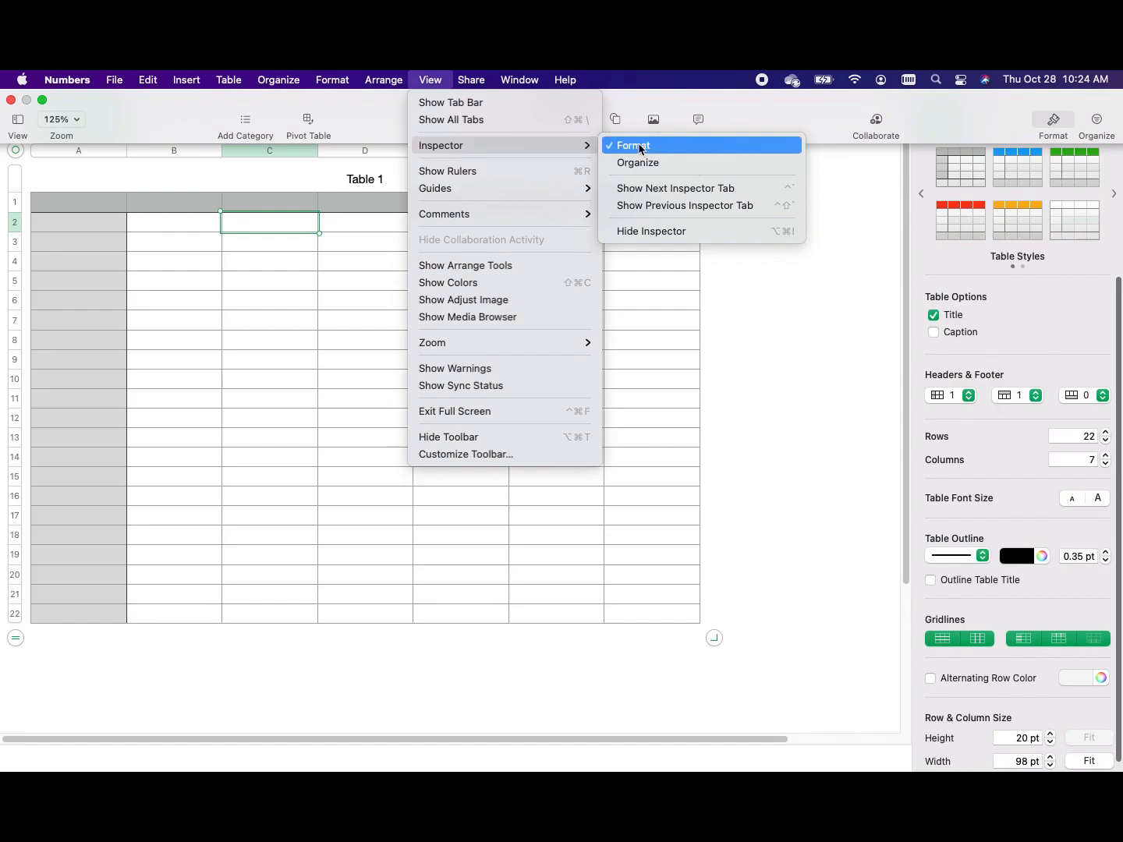
{"action": "left_click", "coordinate": [545, 170]}
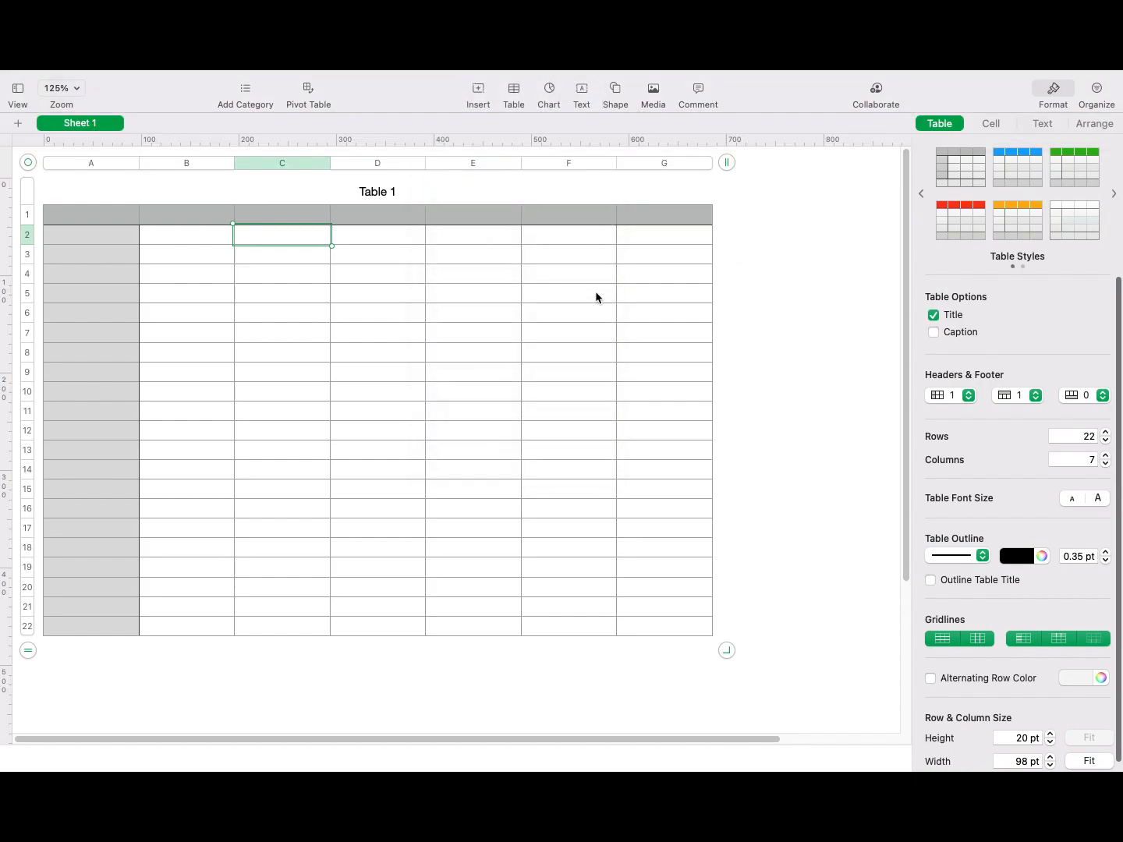
Step: Review the remaining viewing commands from guides through toolbar customization, plus the sharing, window and help options
{"action": "mouse_move", "coordinate": [367, 75]}
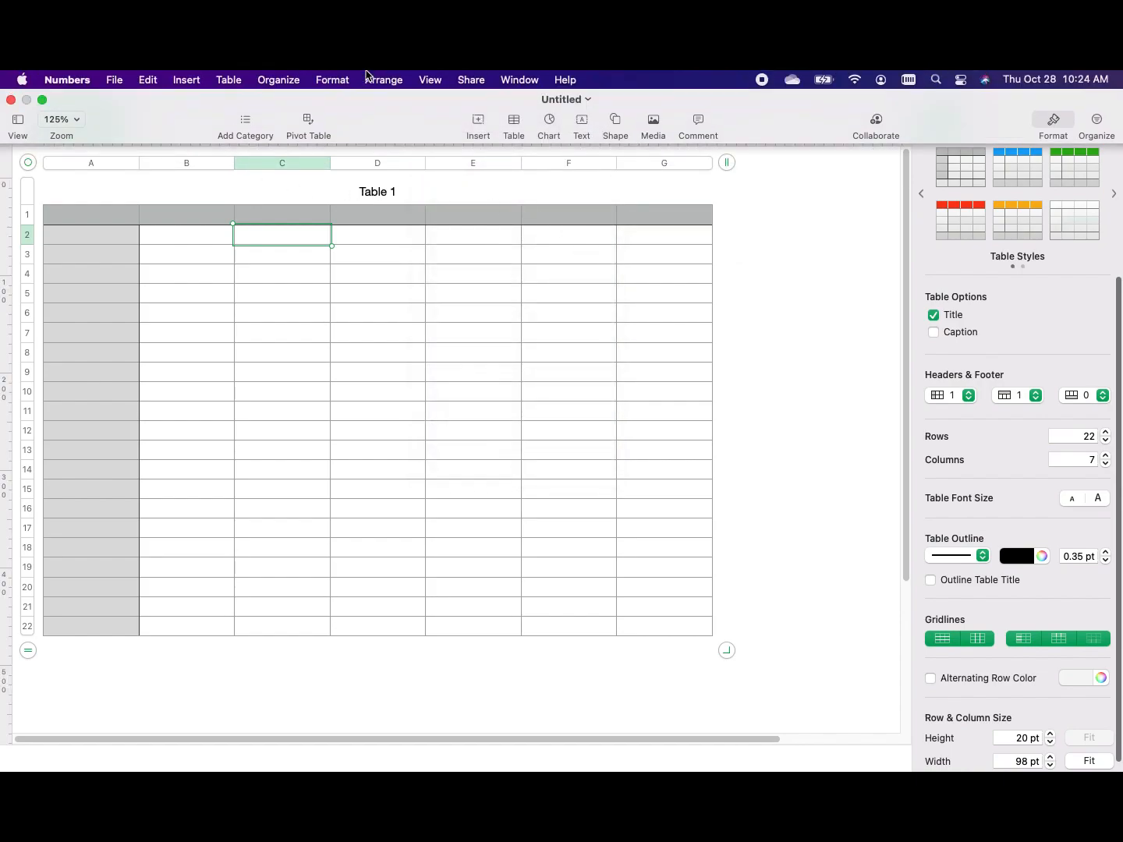
{"action": "left_click", "coordinate": [431, 80]}
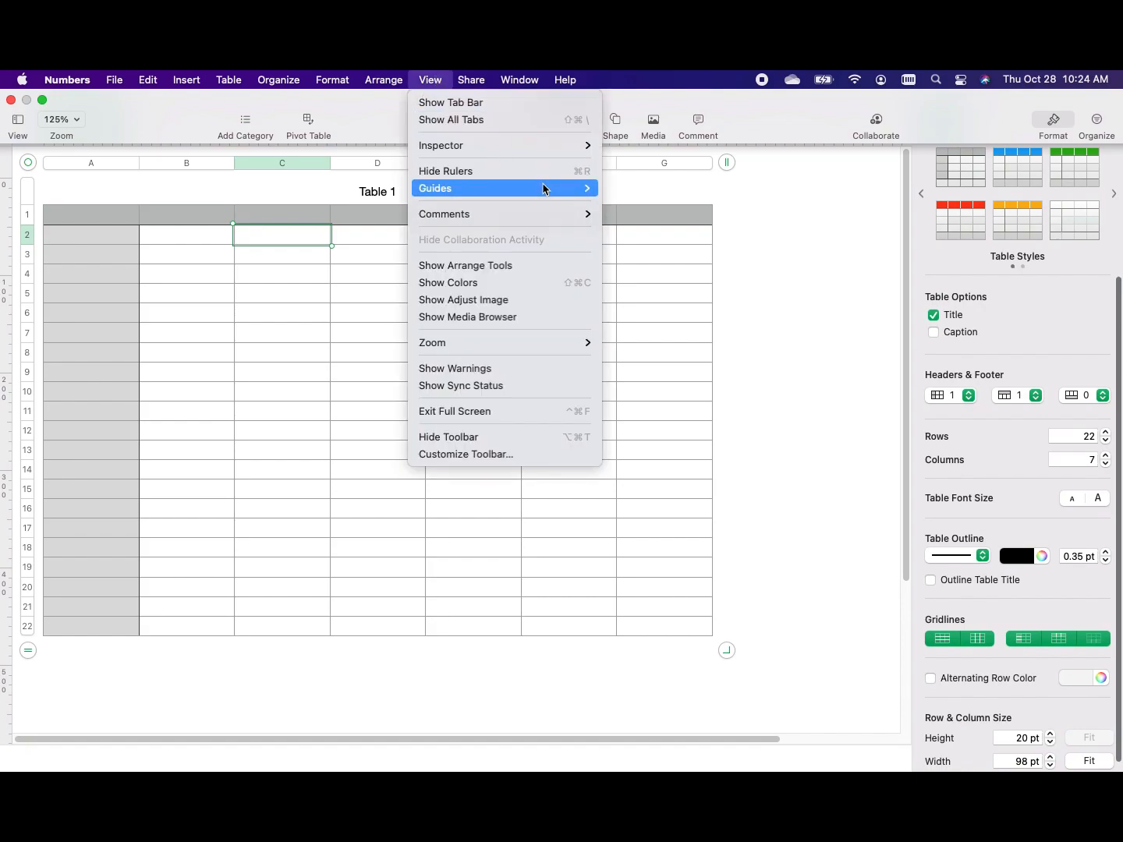
{"action": "mouse_move", "coordinate": [545, 186]}
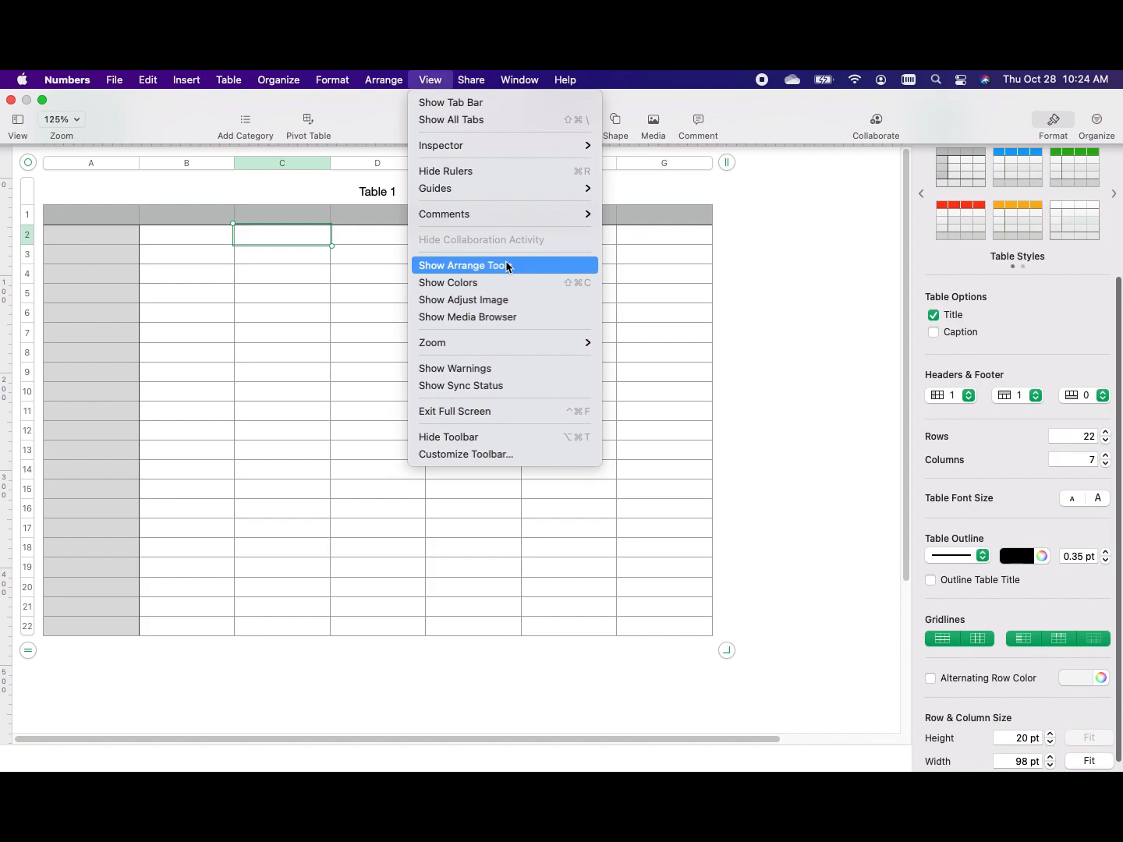
{"action": "mouse_move", "coordinate": [519, 341]}
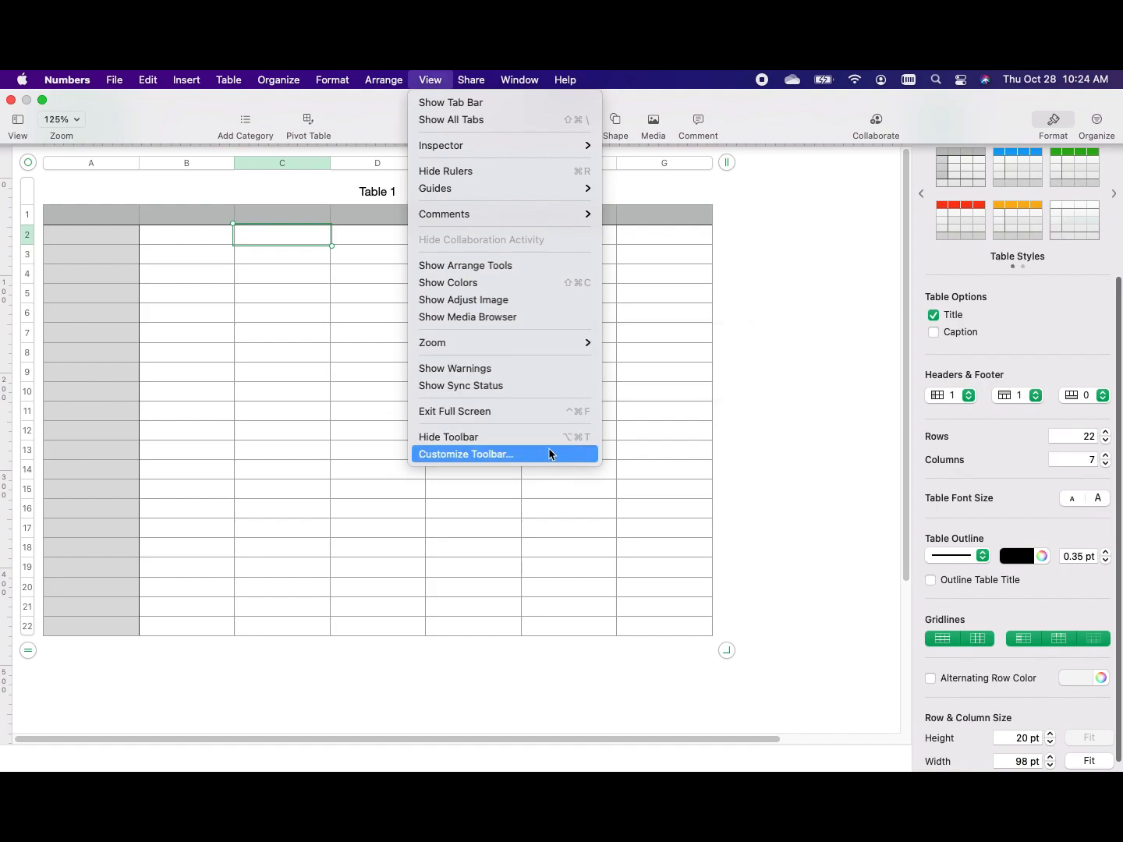
{"action": "mouse_move", "coordinate": [475, 80]}
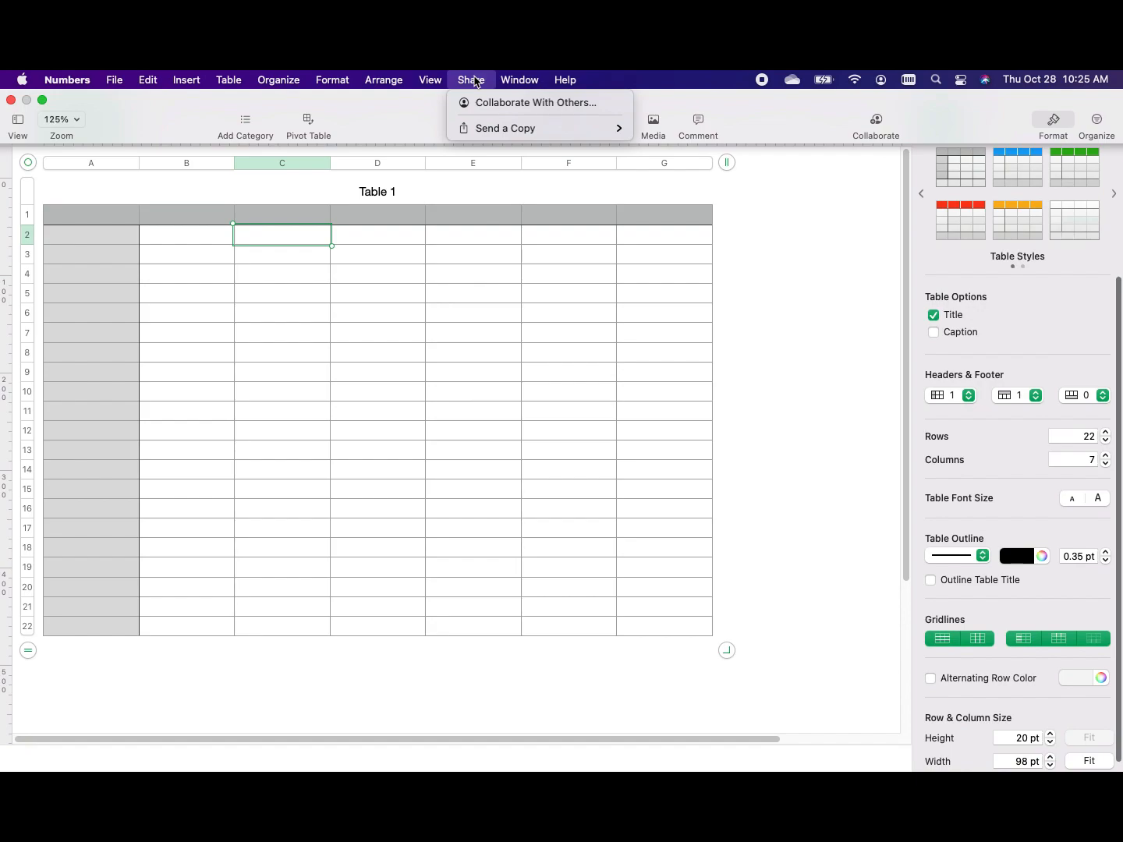
{"action": "mouse_move", "coordinate": [517, 85]}
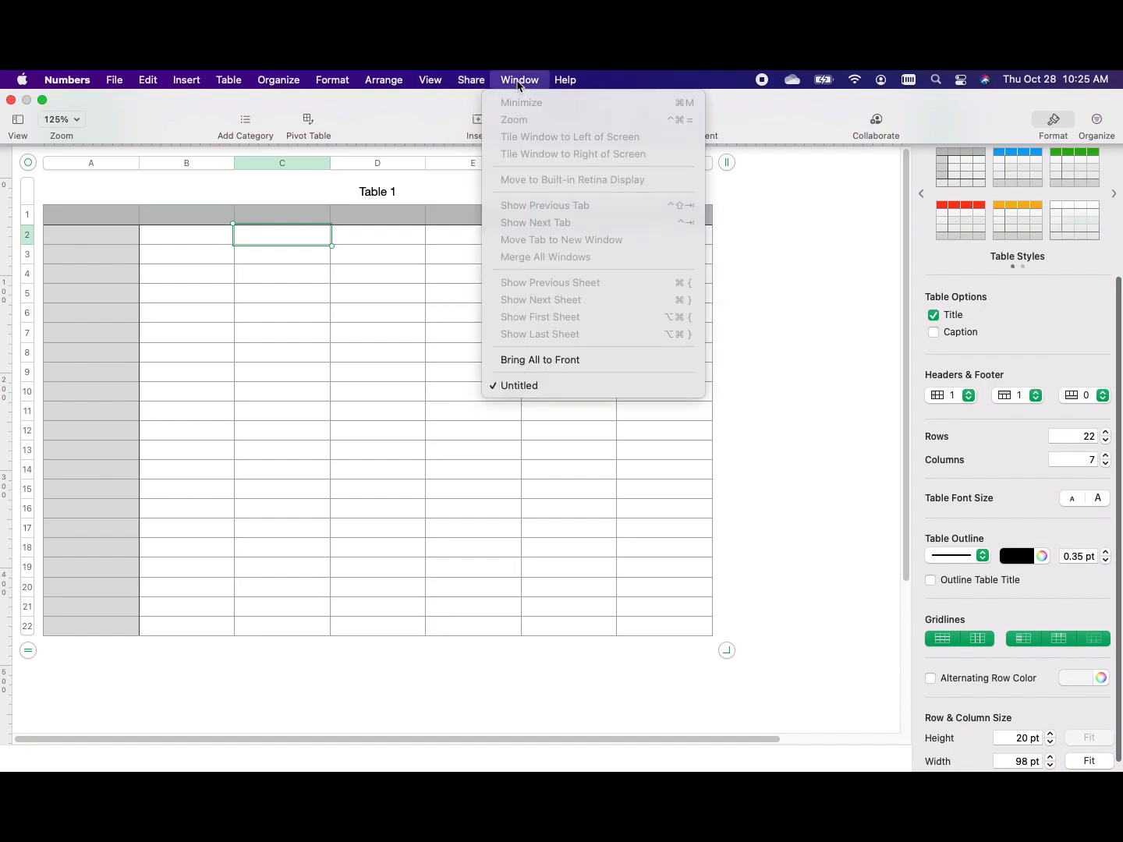
{"action": "mouse_move", "coordinate": [567, 86]}
{"action": "left_click", "coordinate": [883, 289]}
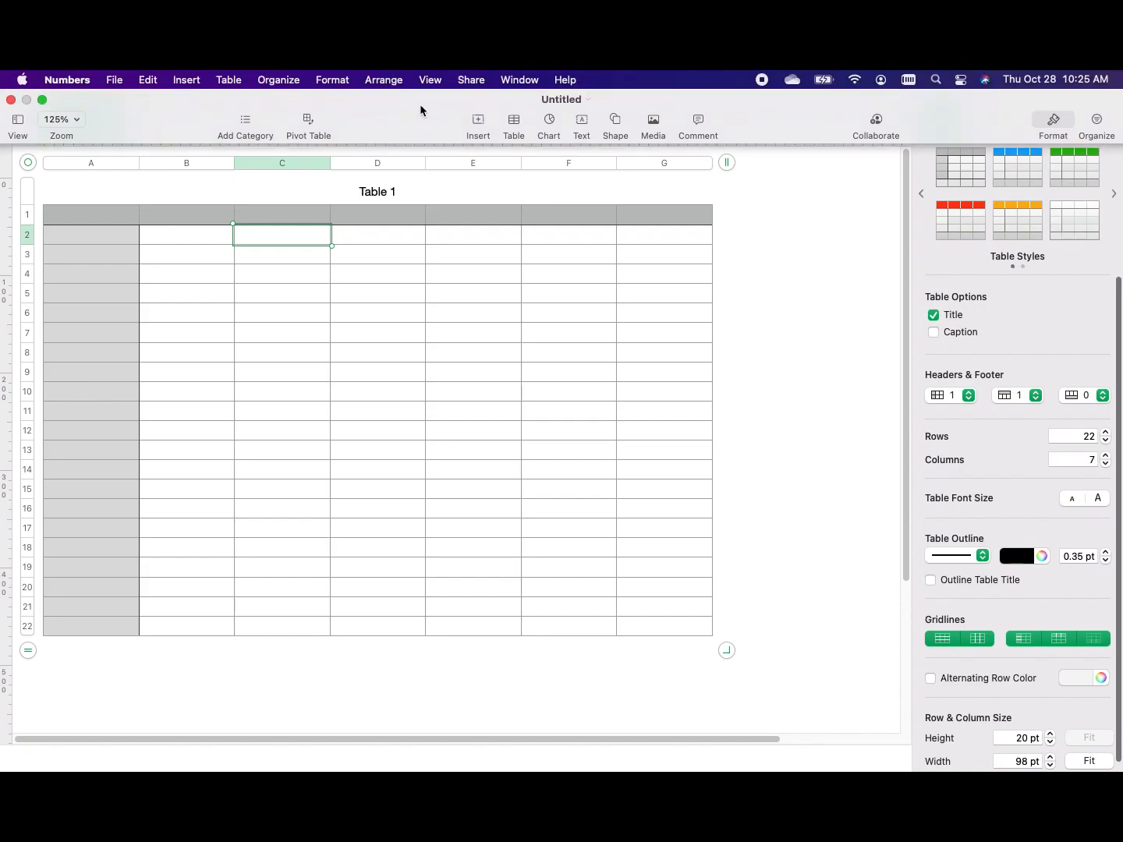
Step: Customize the toolbar by placing Media before Add Category and removing Pivot Table and Comment
{"action": "left_click", "coordinate": [431, 81]}
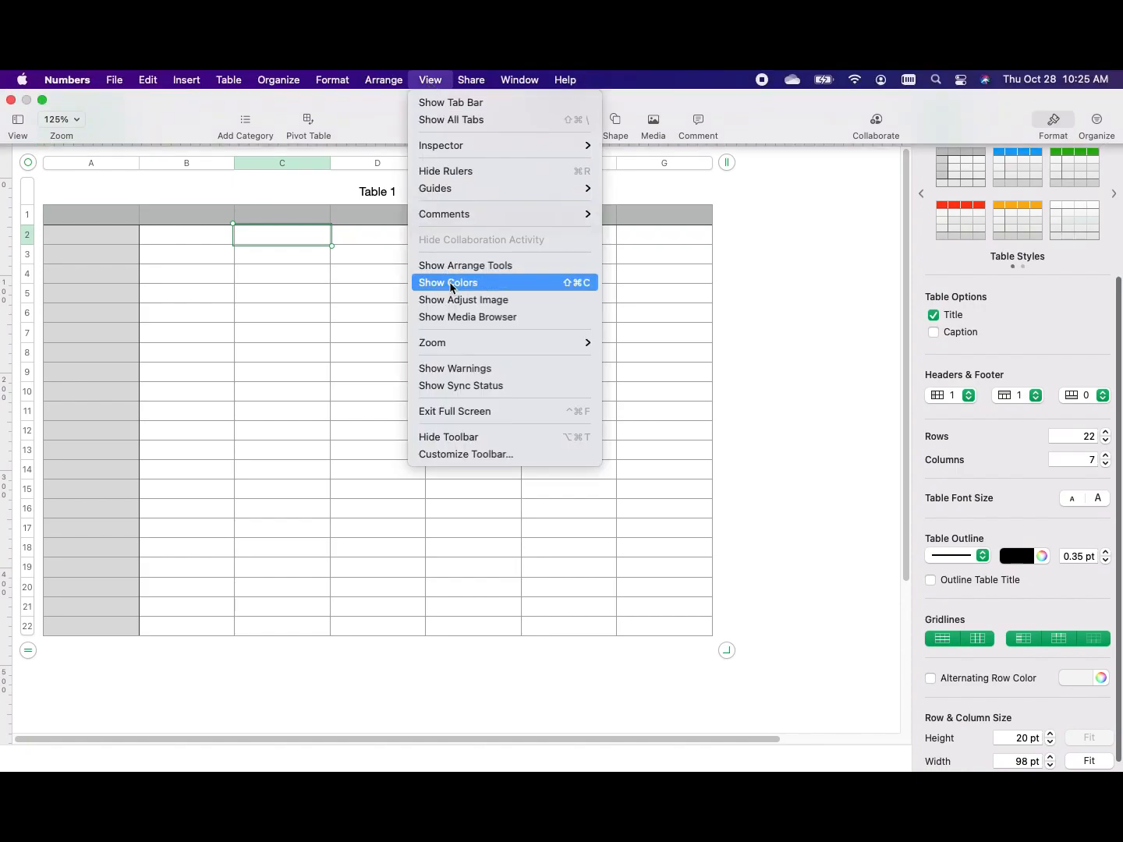
{"action": "left_click", "coordinate": [588, 453]}
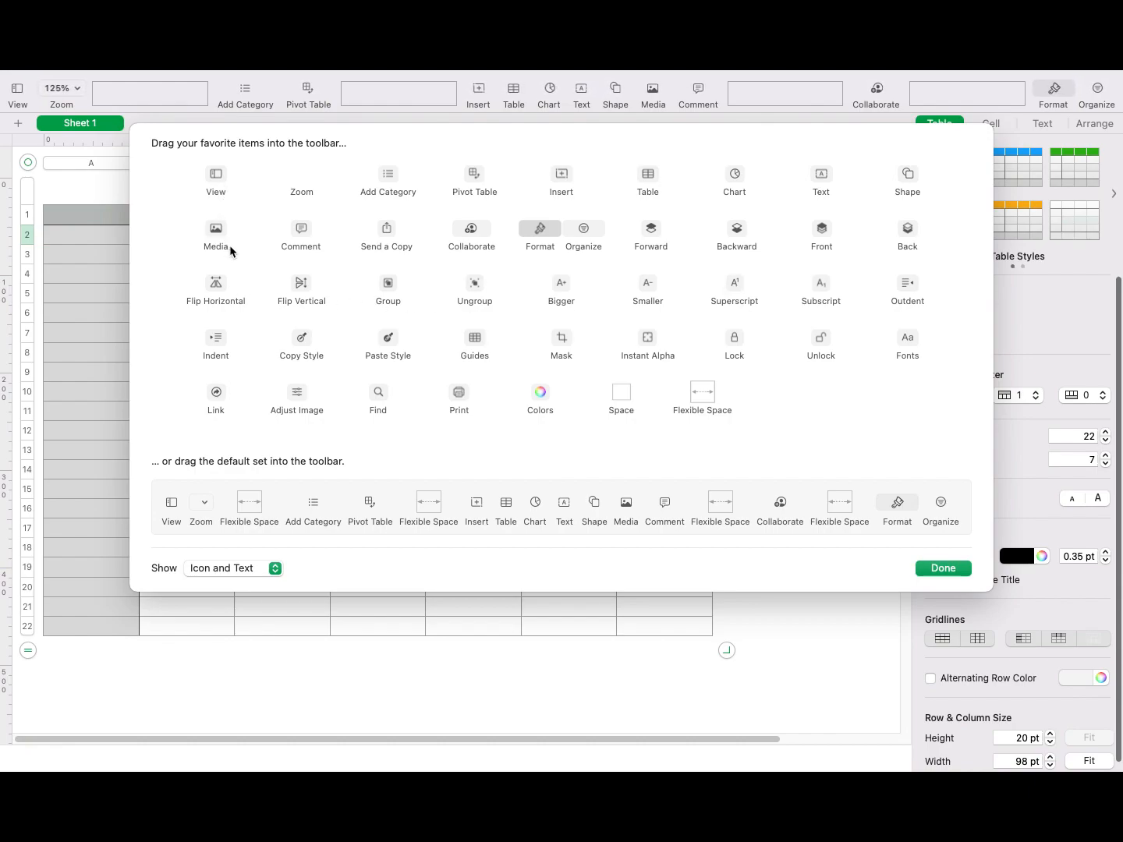
{"action": "left_click_drag", "start_coordinate": [216, 228], "coordinate": [237, 96]}
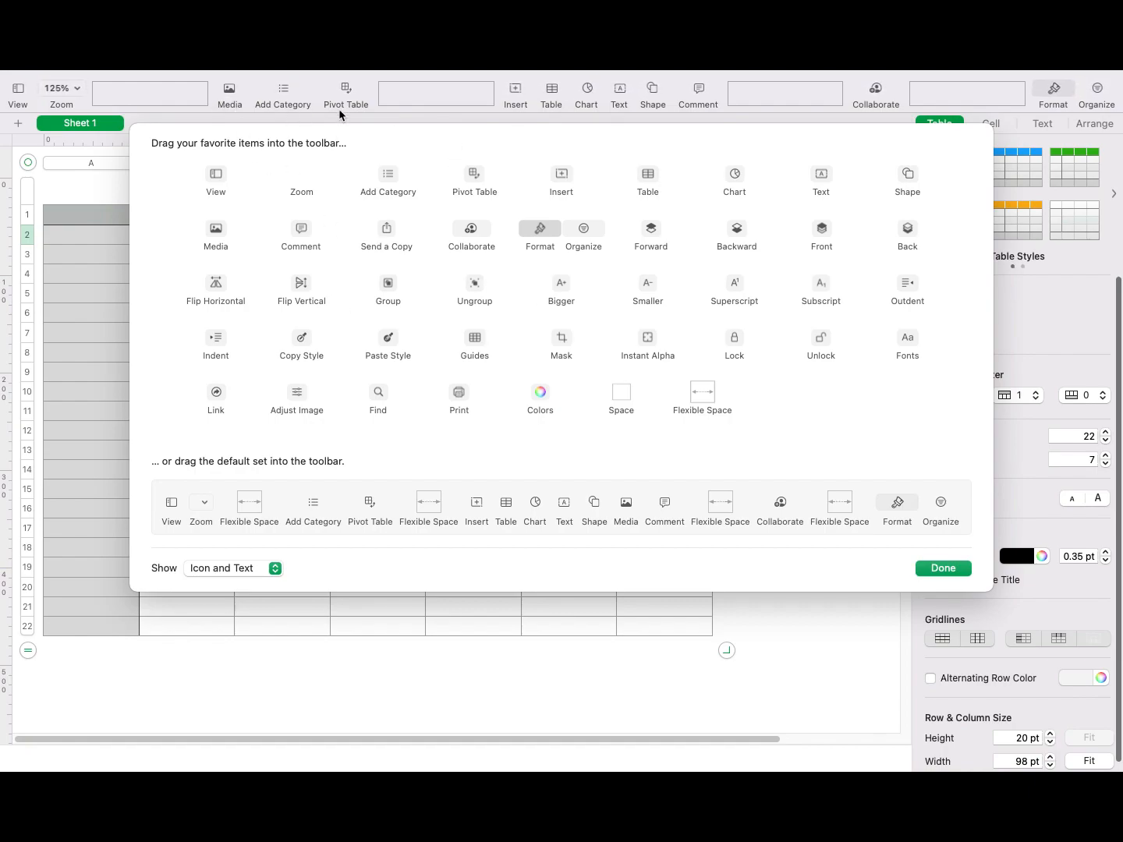
{"action": "left_click_drag", "start_coordinate": [345, 87], "coordinate": [358, 248]}
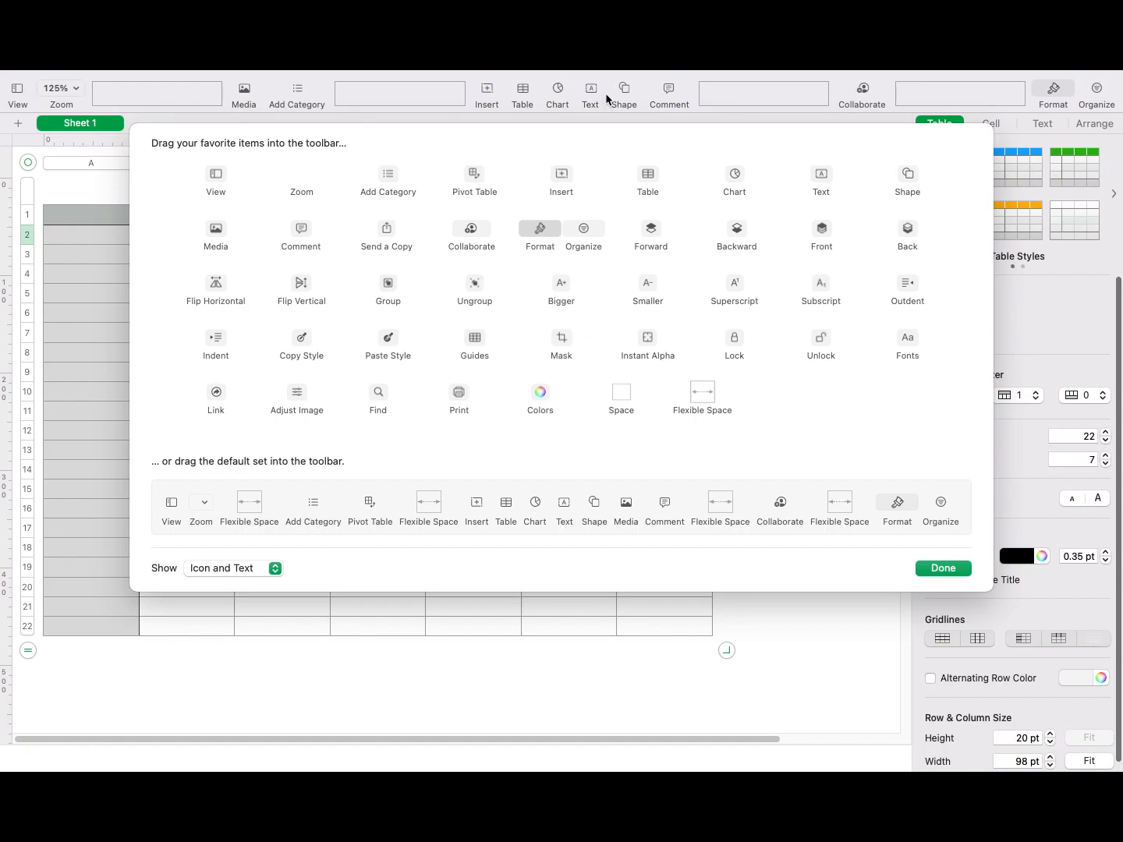
{"action": "left_click_drag", "start_coordinate": [669, 88], "coordinate": [697, 243]}
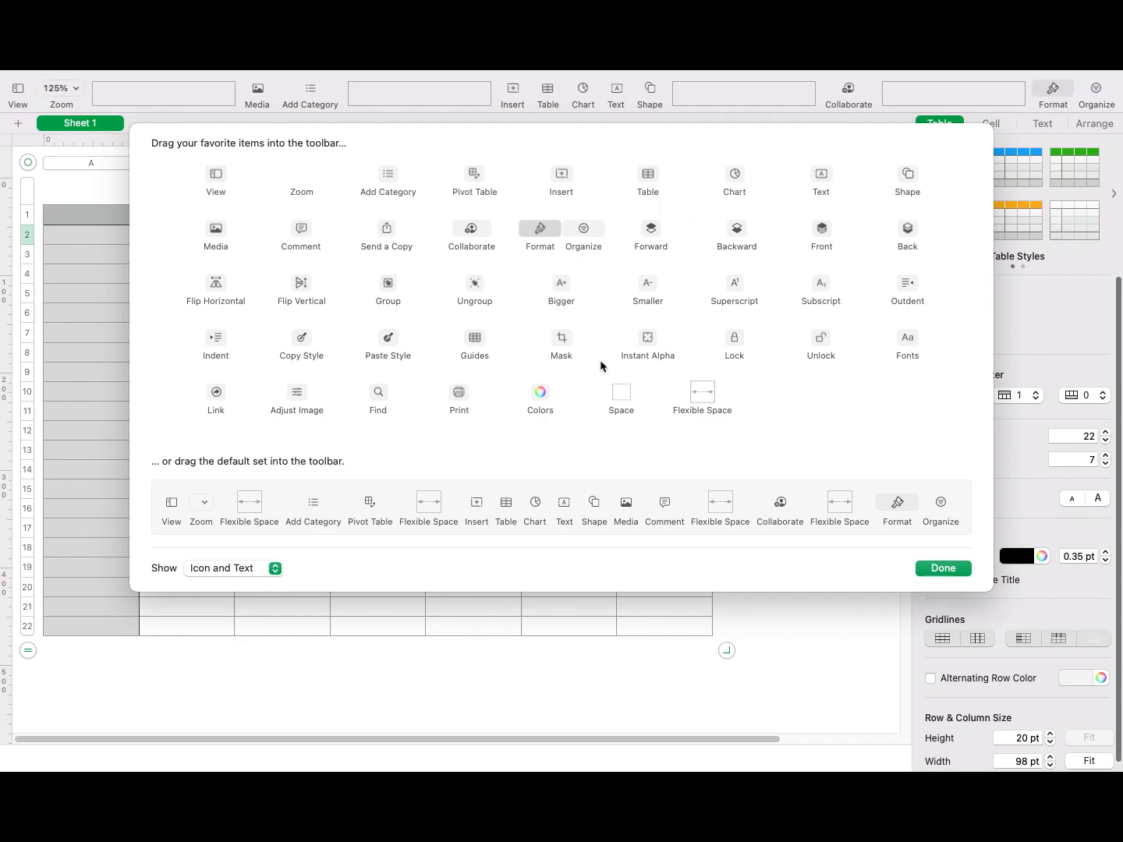
Step: Add Print to the toolbar after Add Category and try placing a flexible space
{"action": "left_click_drag", "start_coordinate": [459, 392], "coordinate": [411, 91]}
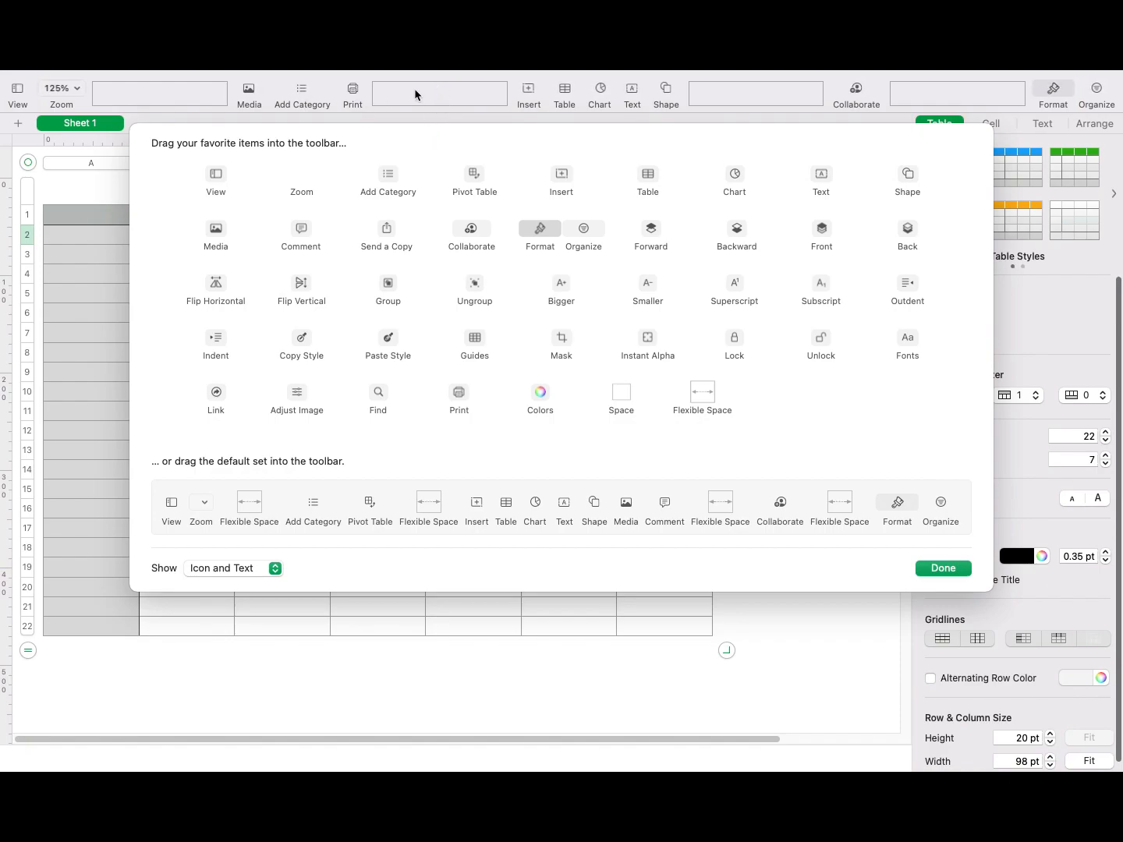
{"action": "mouse_move", "coordinate": [616, 403]}
{"action": "left_mouse_down"}
{"action": "mouse_move", "coordinate": [566, 402]}
{"action": "mouse_move", "coordinate": [588, 99]}
{"action": "mouse_move", "coordinate": [615, 414]}
{"action": "left_mouse_up"}
{"action": "left_click_drag", "start_coordinate": [706, 388], "coordinate": [692, 99]}
Step: Restore the toolbar's default set of items and finish customizing it
{"action": "left_click_drag", "start_coordinate": [610, 507], "coordinate": [559, 212]}
{"action": "mouse_move", "coordinate": [540, 111]}
{"action": "left_mouse_down"}
{"action": "mouse_move", "coordinate": [536, 72]}
{"action": "mouse_move", "coordinate": [544, 96]}
{"action": "left_mouse_up"}
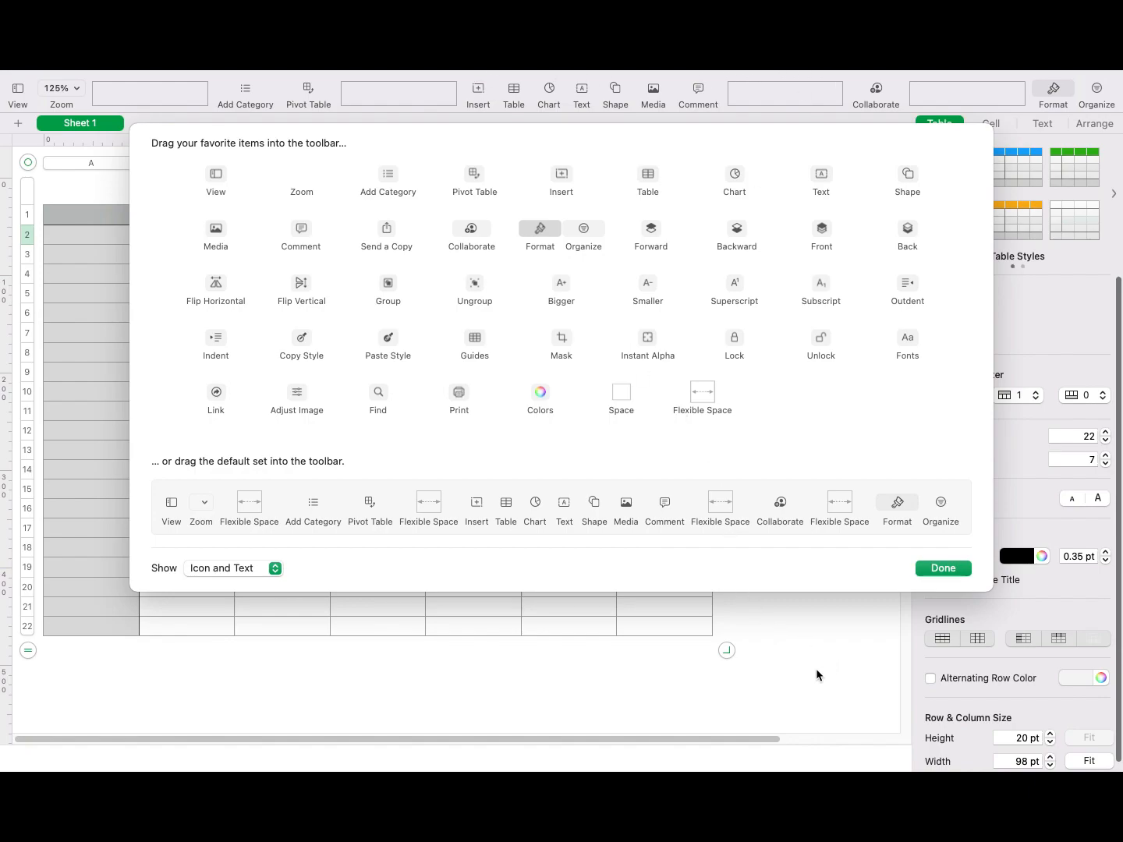
{"action": "left_click", "coordinate": [965, 568]}
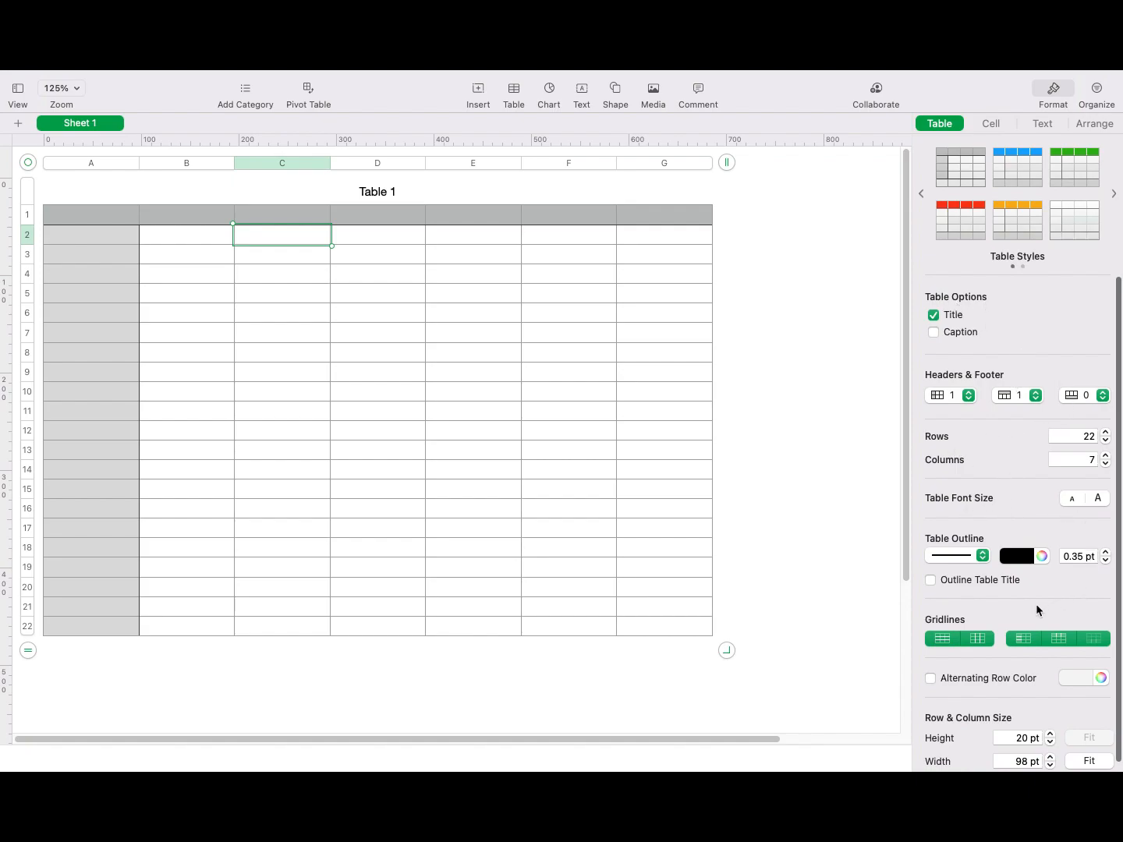
Step: Examine the formatting options for table, cell, text and arrangement, and the organizing options for categories, sorting and filtering
{"action": "scroll", "coordinate": [1014, 623], "scroll_direction": "down", "scroll_amount": 1}
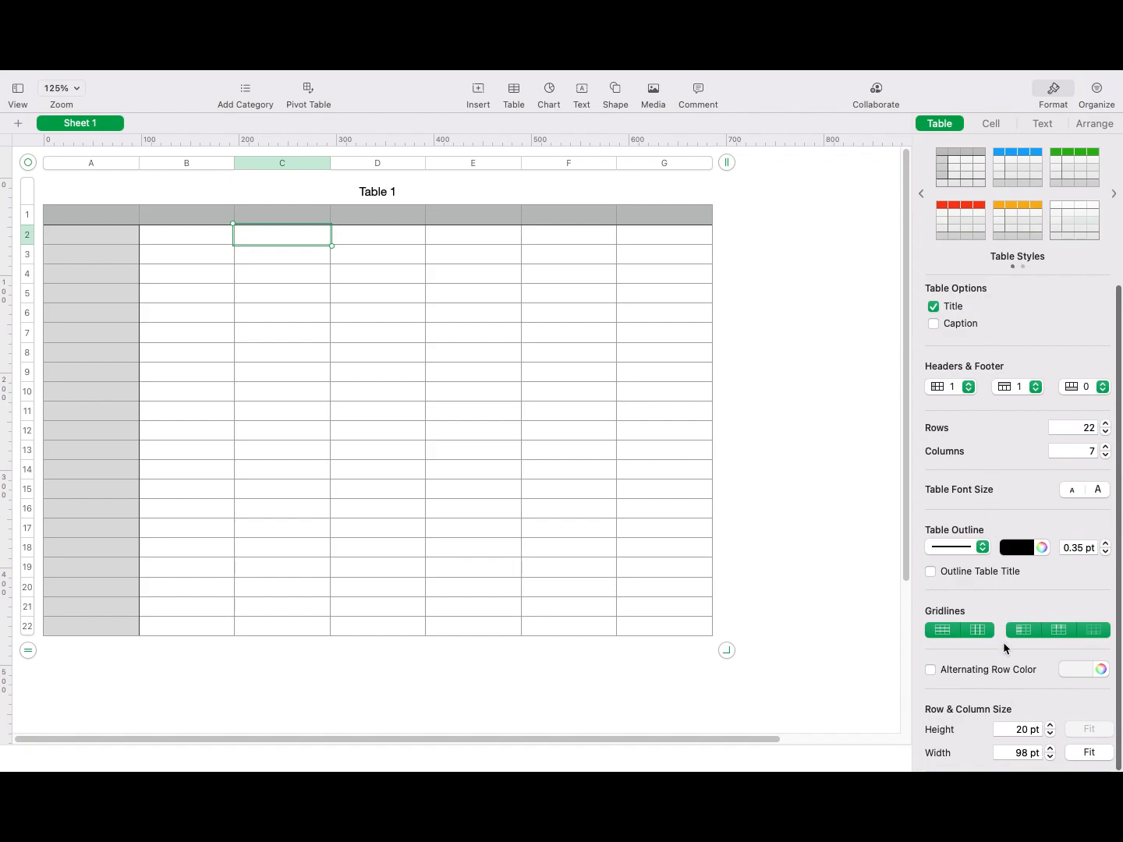
{"action": "left_click", "coordinate": [995, 127]}
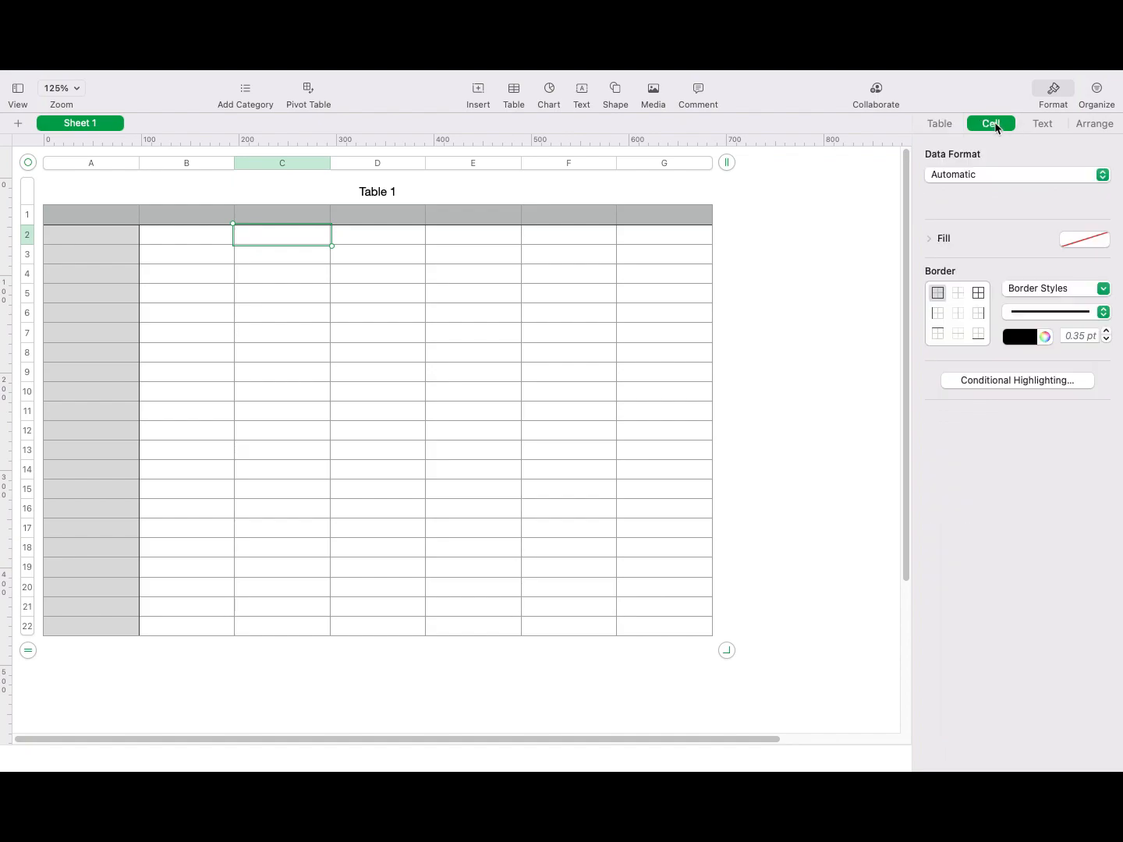
{"action": "left_click", "coordinate": [1040, 124]}
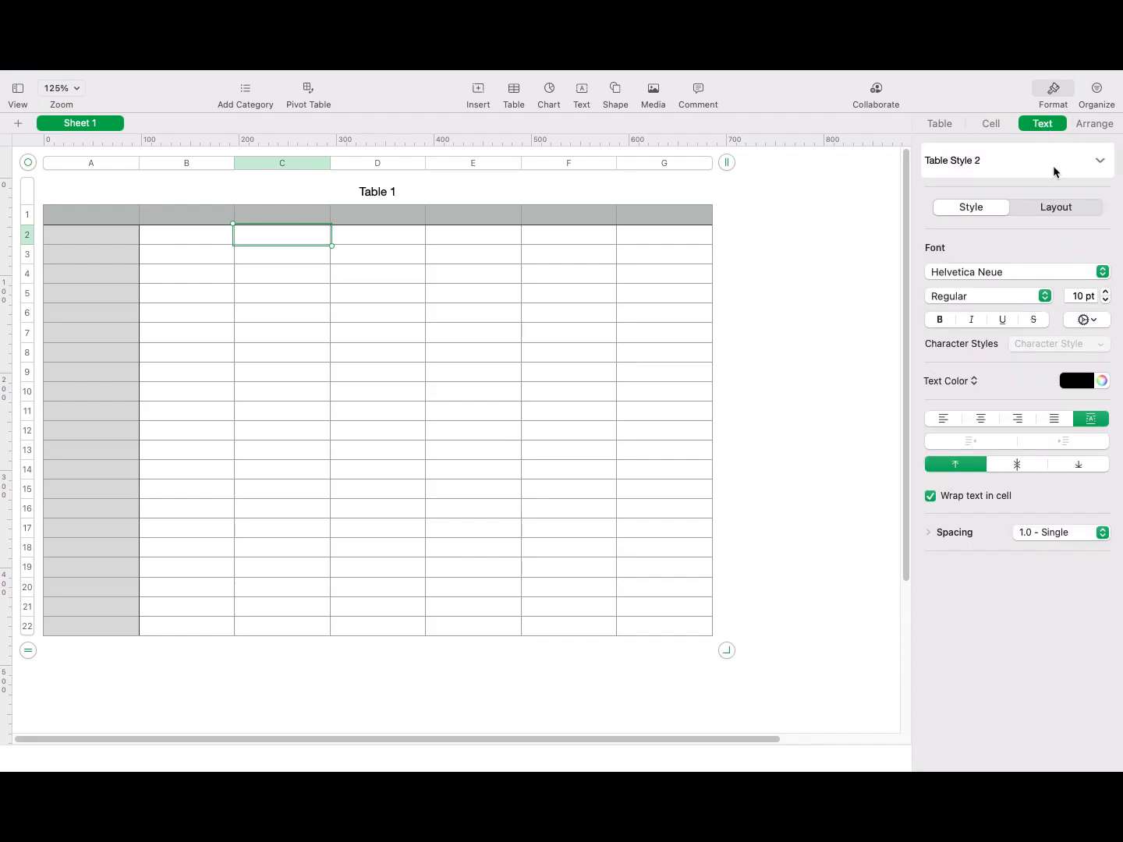
{"action": "left_click", "coordinate": [1092, 126]}
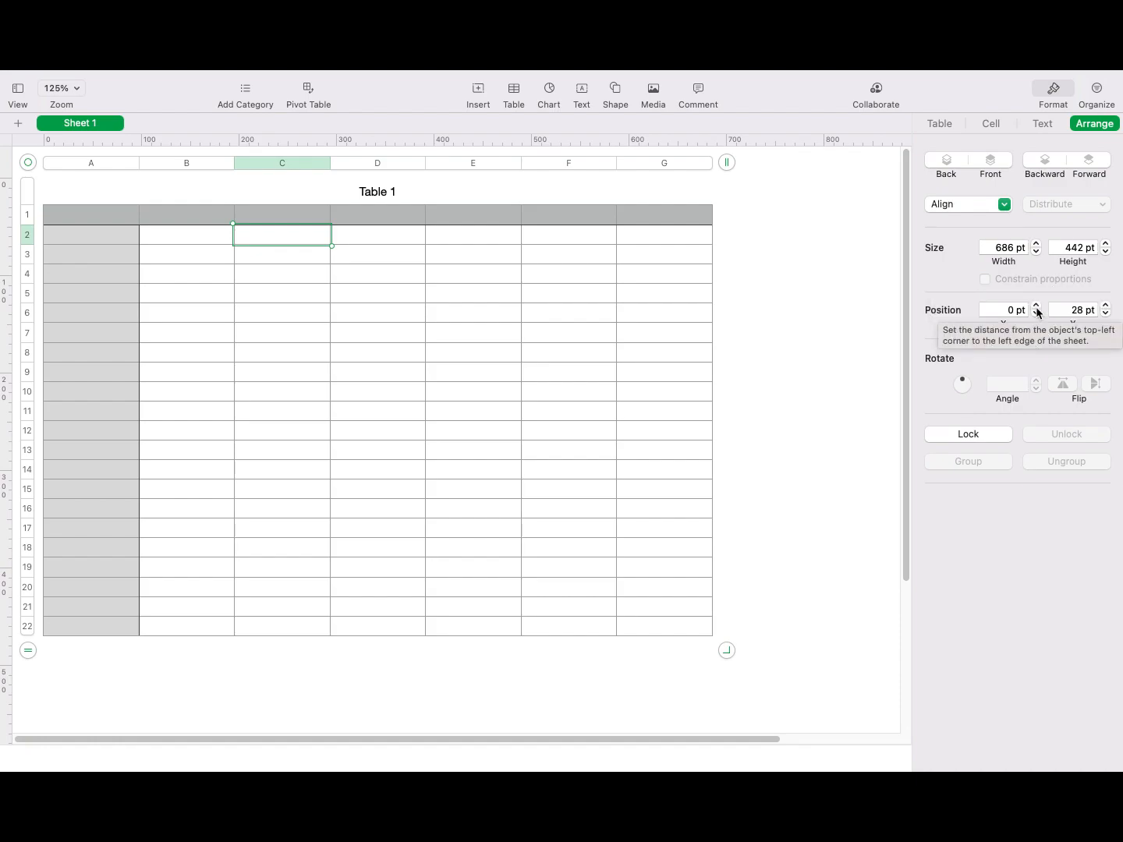
{"action": "left_click", "coordinate": [1100, 94]}
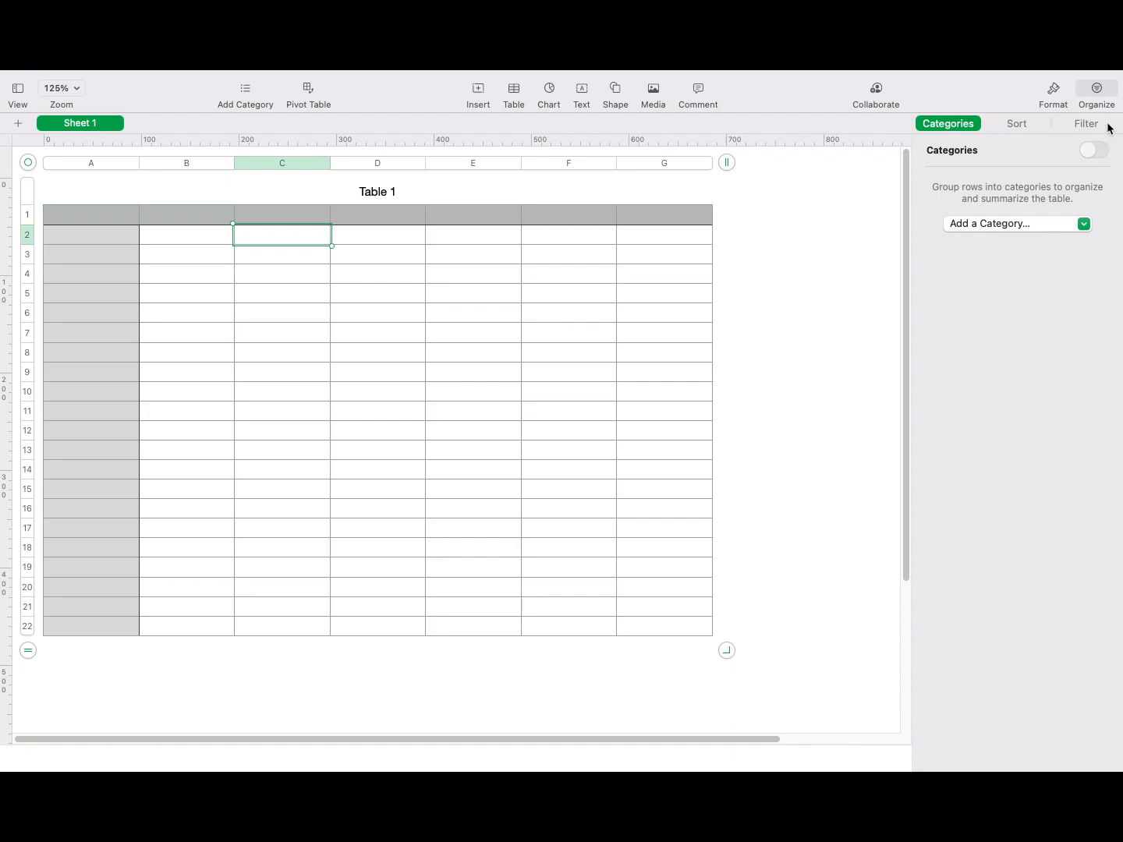
{"action": "left_click", "coordinate": [1020, 121]}
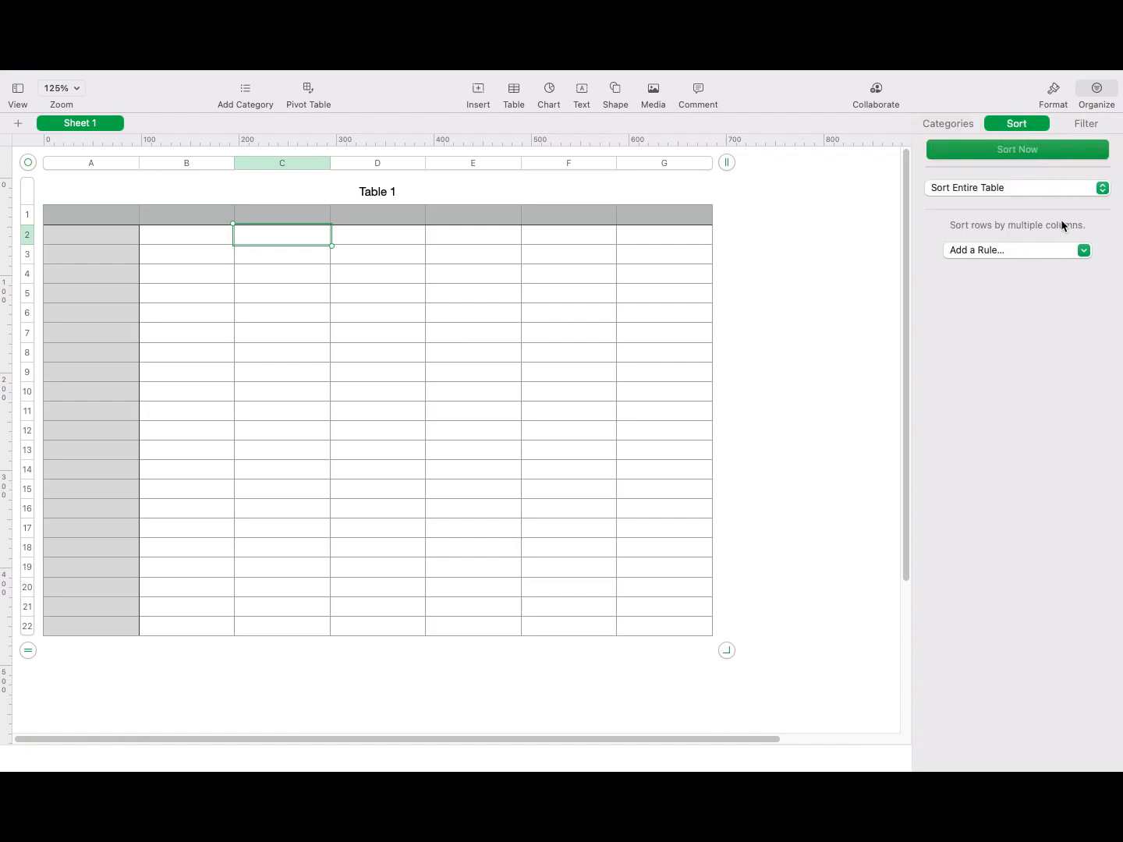
{"action": "left_click", "coordinate": [1085, 123]}
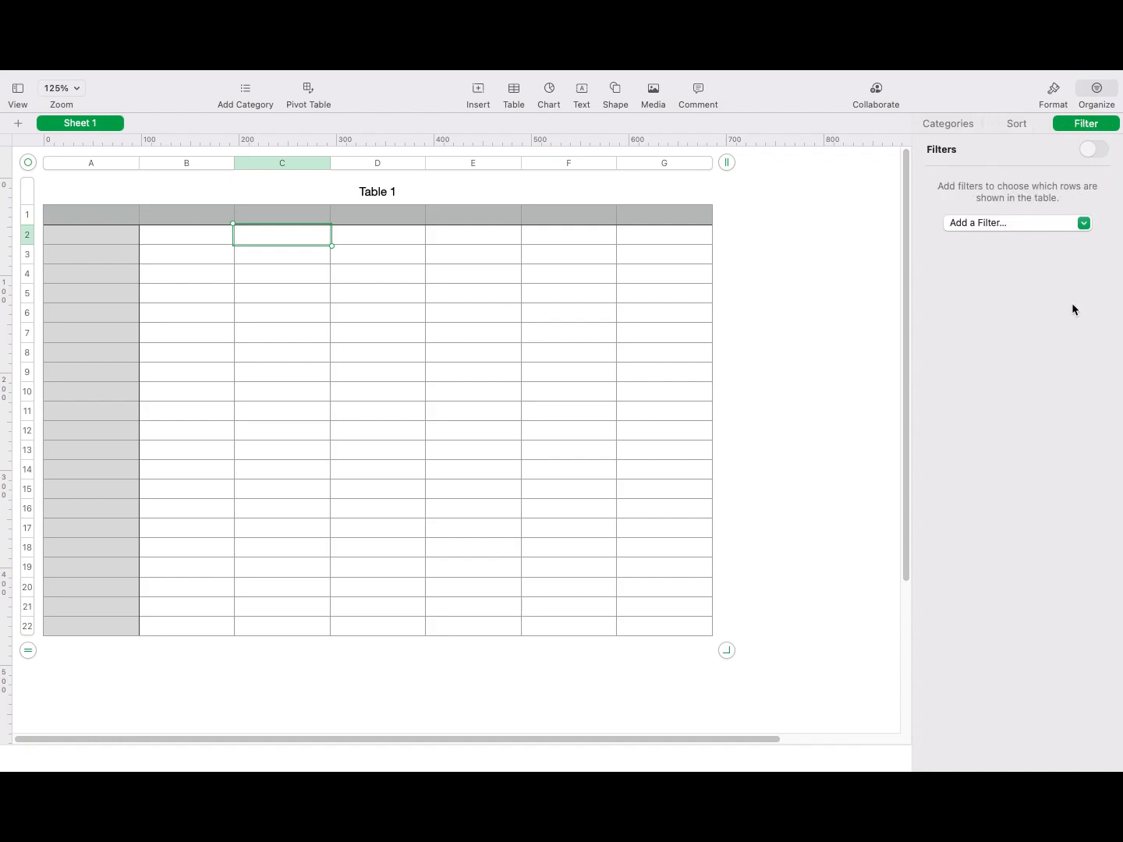
{"action": "left_click", "coordinate": [940, 122]}
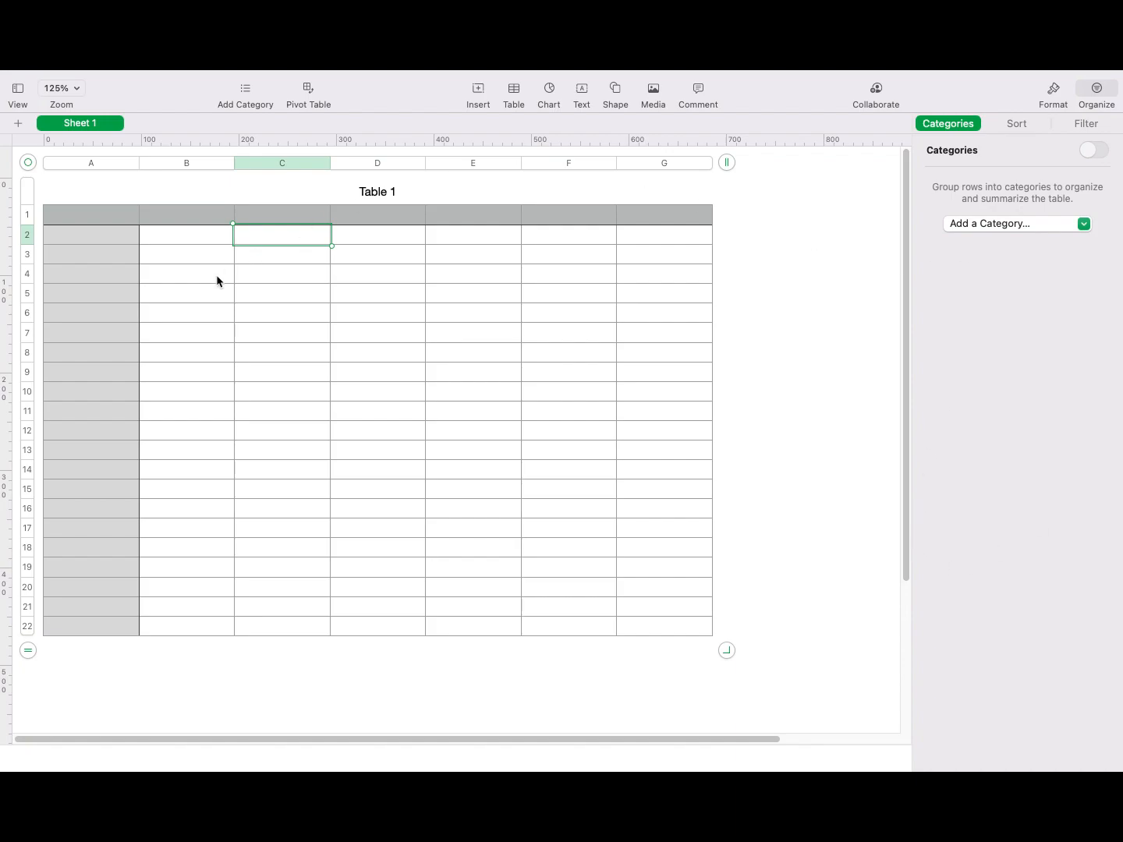
Step: Enter Salesperson in cell A2 and group the table's rows with a category based on Column A
{"action": "left_click", "coordinate": [107, 242]}
{"action": "type", "text": "s"}
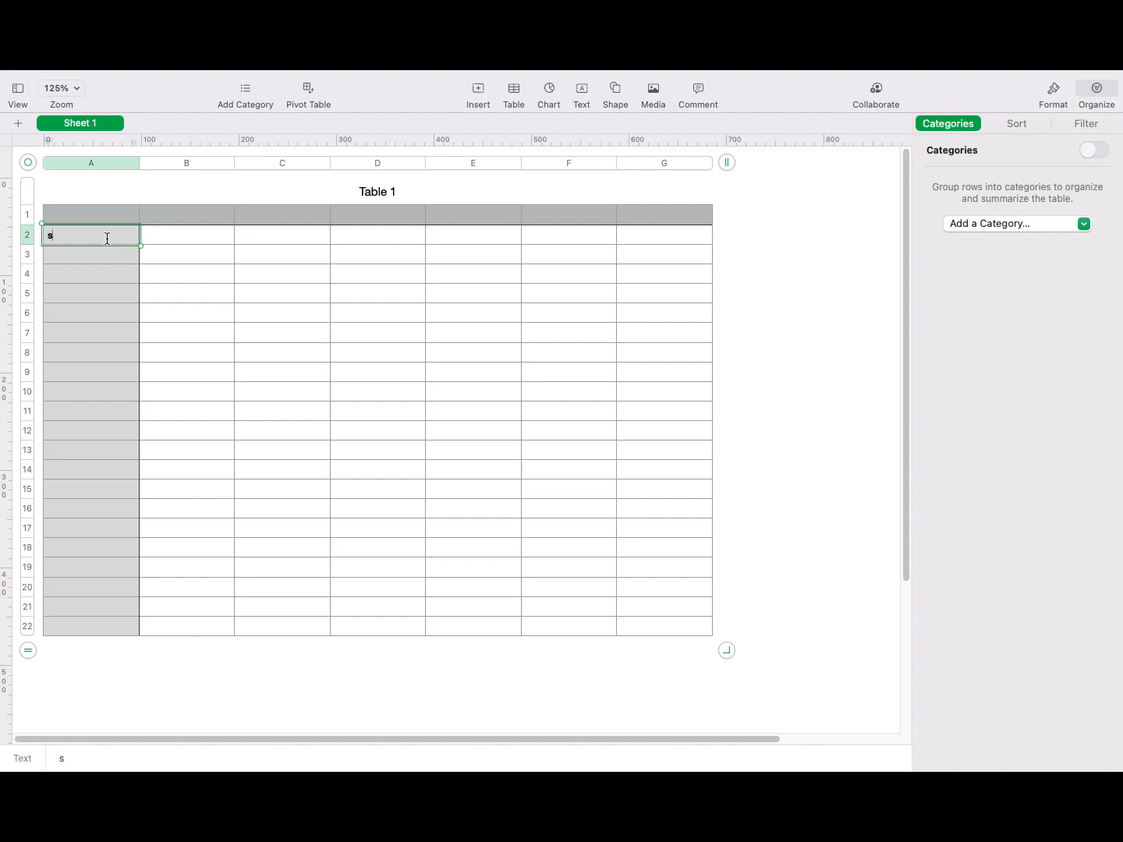
{"action": "type", "text": "alesperson"}
{"action": "key", "text": "Tab"}
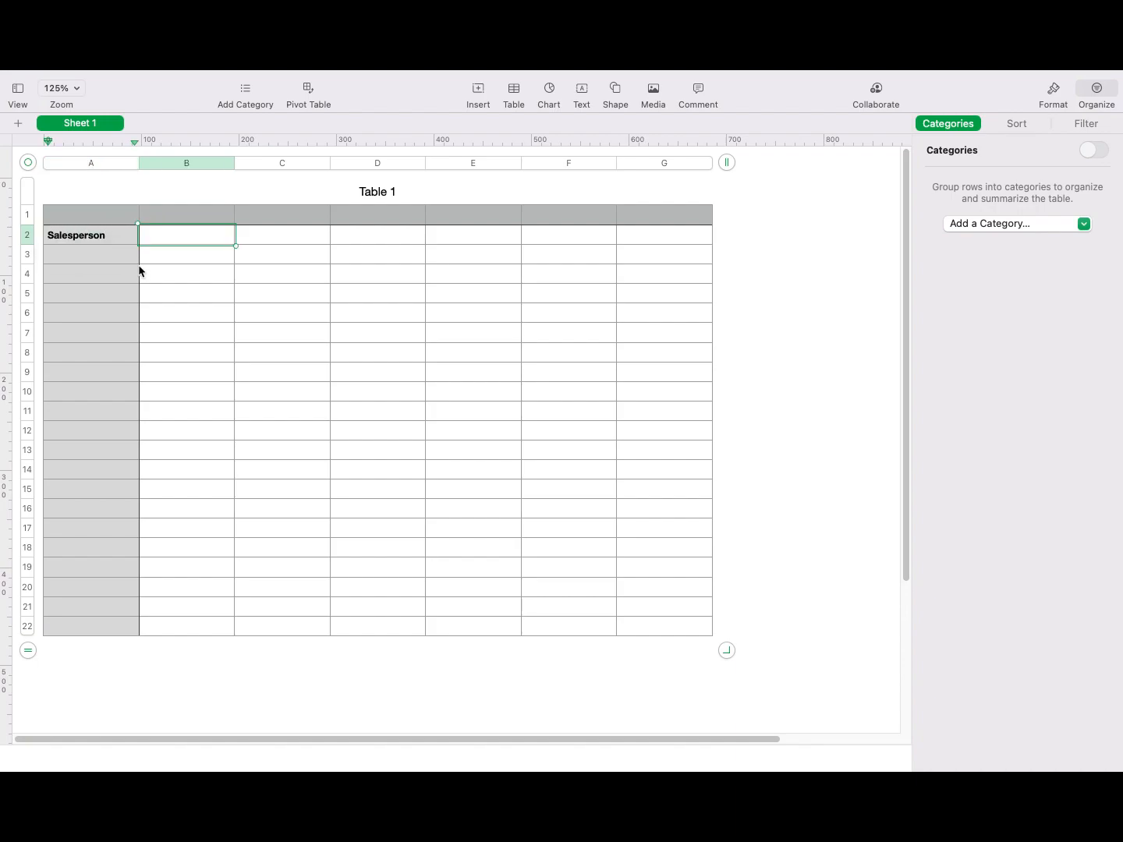
{"action": "left_click", "coordinate": [110, 235]}
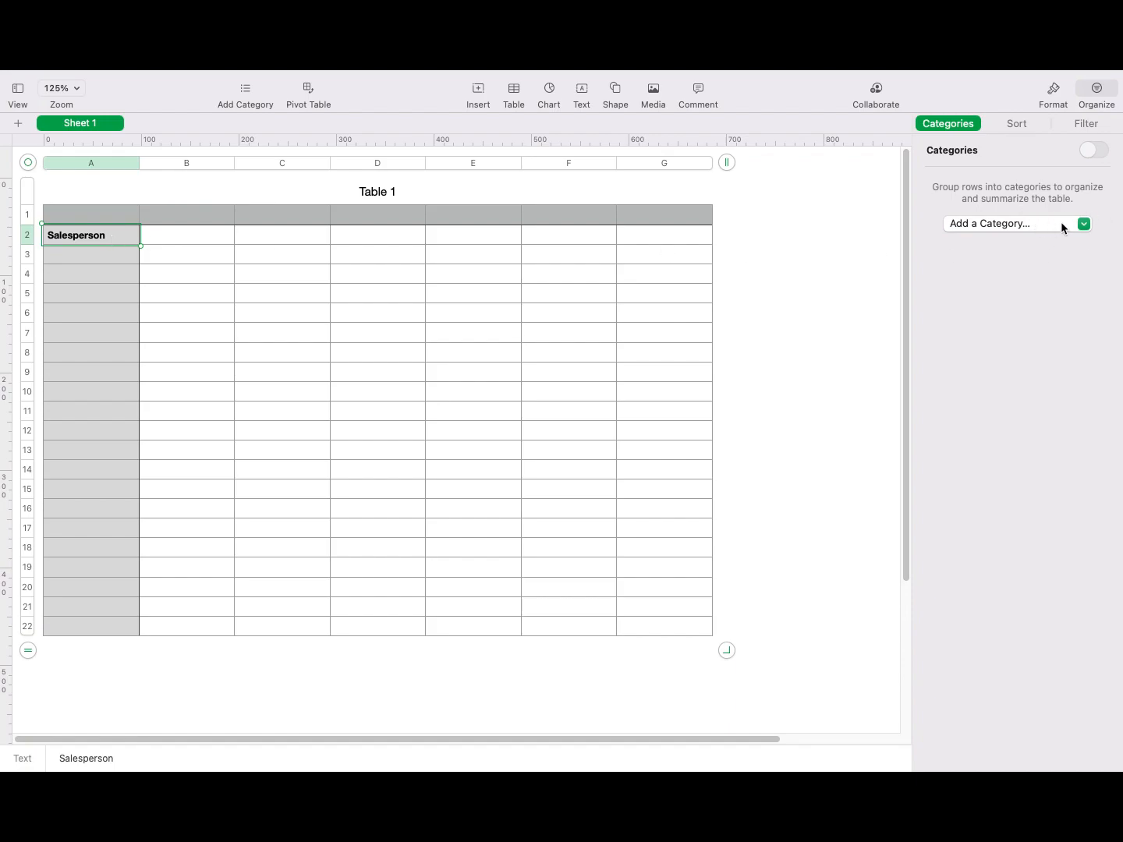
{"action": "left_click", "coordinate": [1084, 224]}
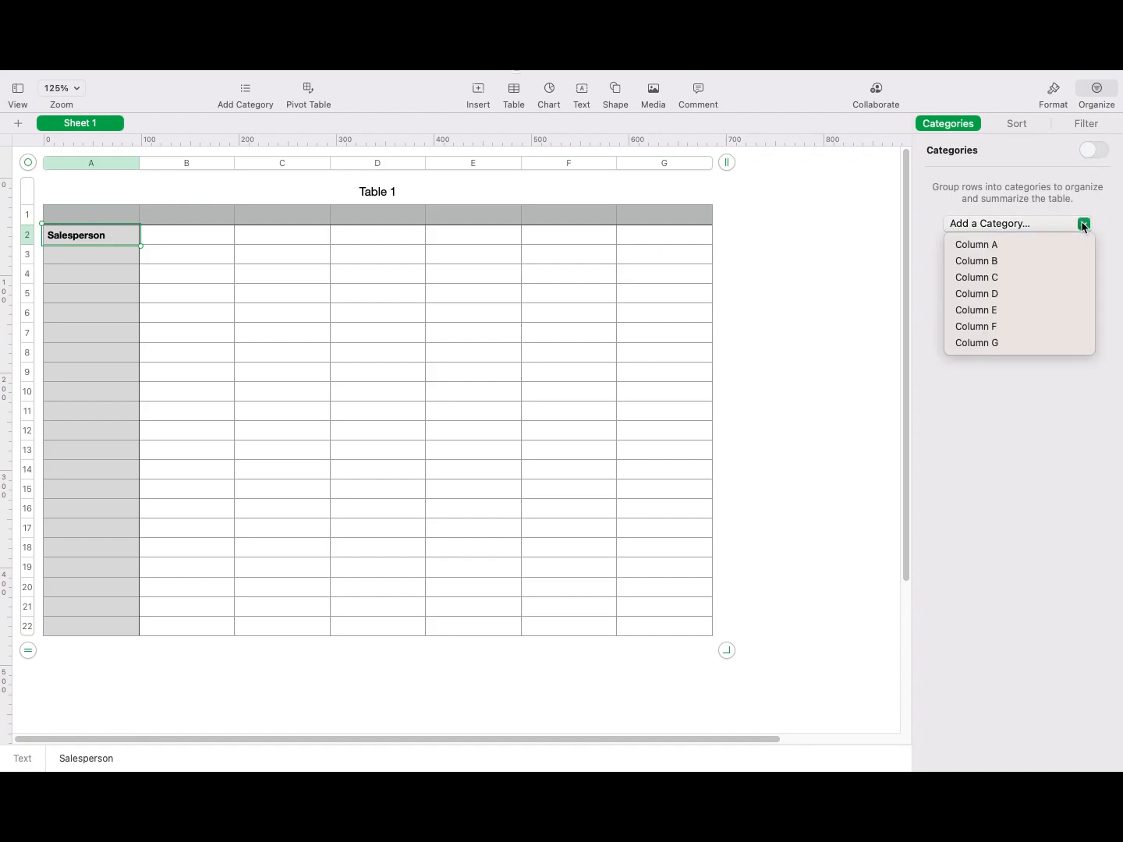
{"action": "left_click", "coordinate": [1081, 244]}
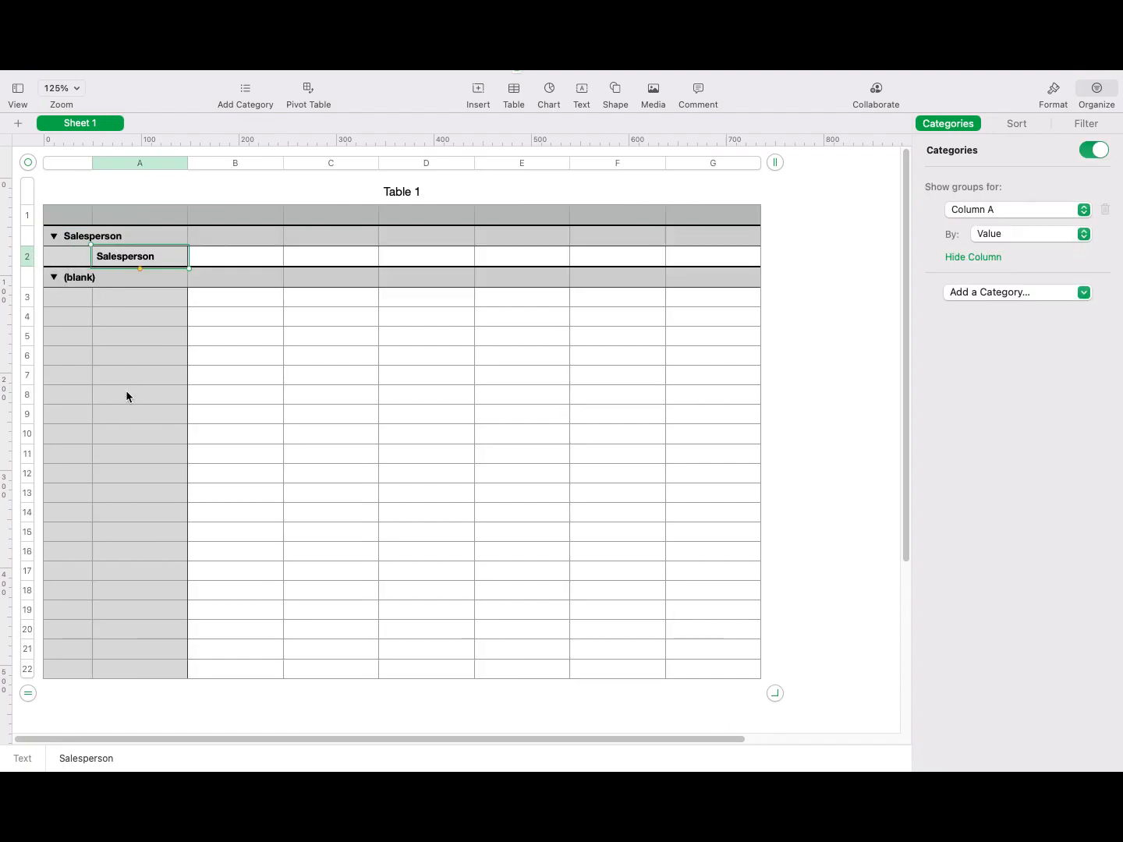
Step: Replace the Salesperson entry in A2 with a salesperson's first name and enter two more first names in A3 and A4
{"action": "left_click", "coordinate": [137, 259]}
{"action": "type", "text": "brenda"}
{"action": "key", "text": "Return"}
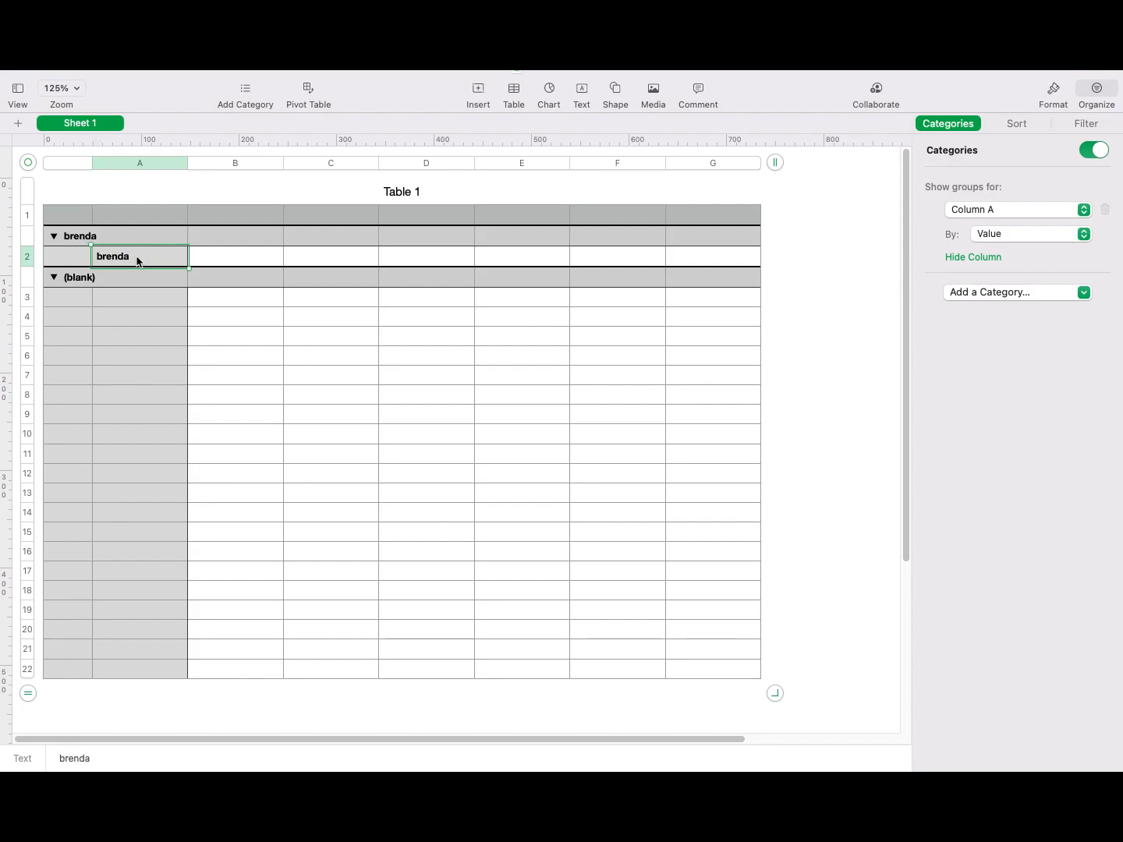
{"action": "left_click", "coordinate": [75, 285]}
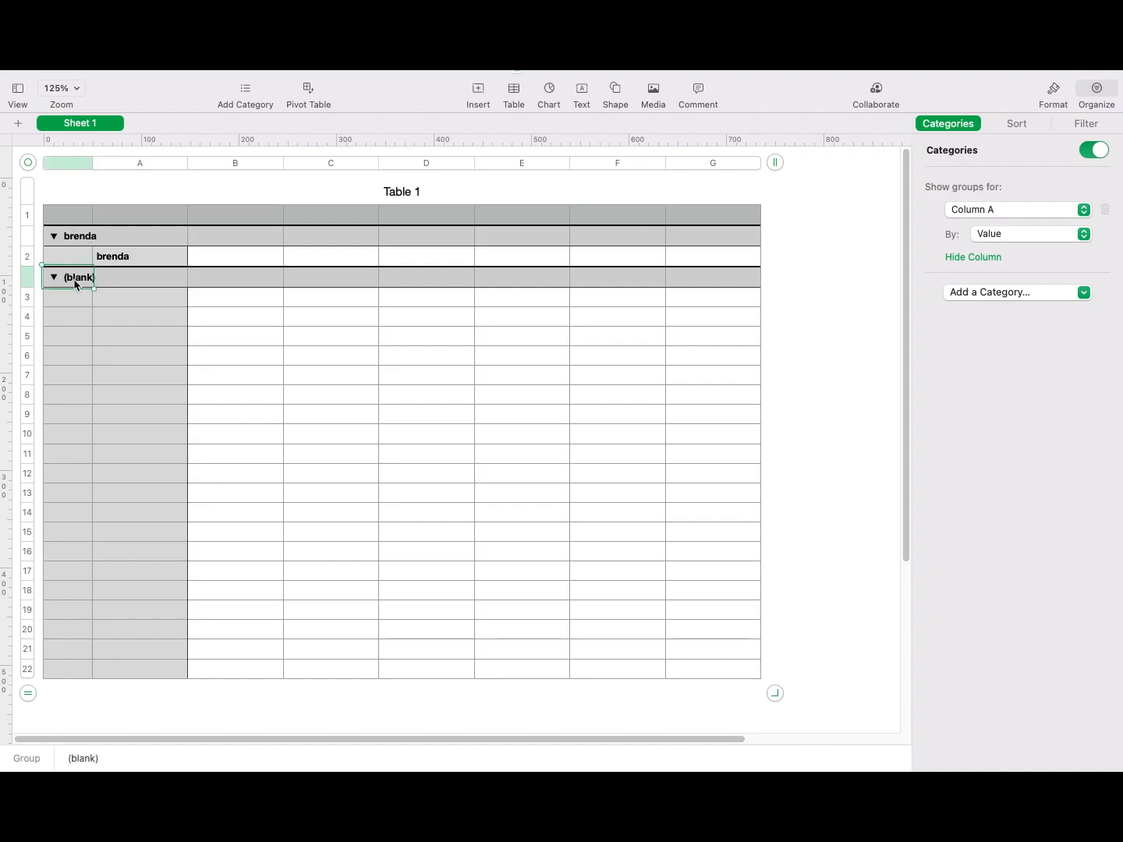
{"action": "double_click", "coordinate": [76, 284]}
{"action": "type", "text": "tim"}
{"action": "key", "text": "Return"}
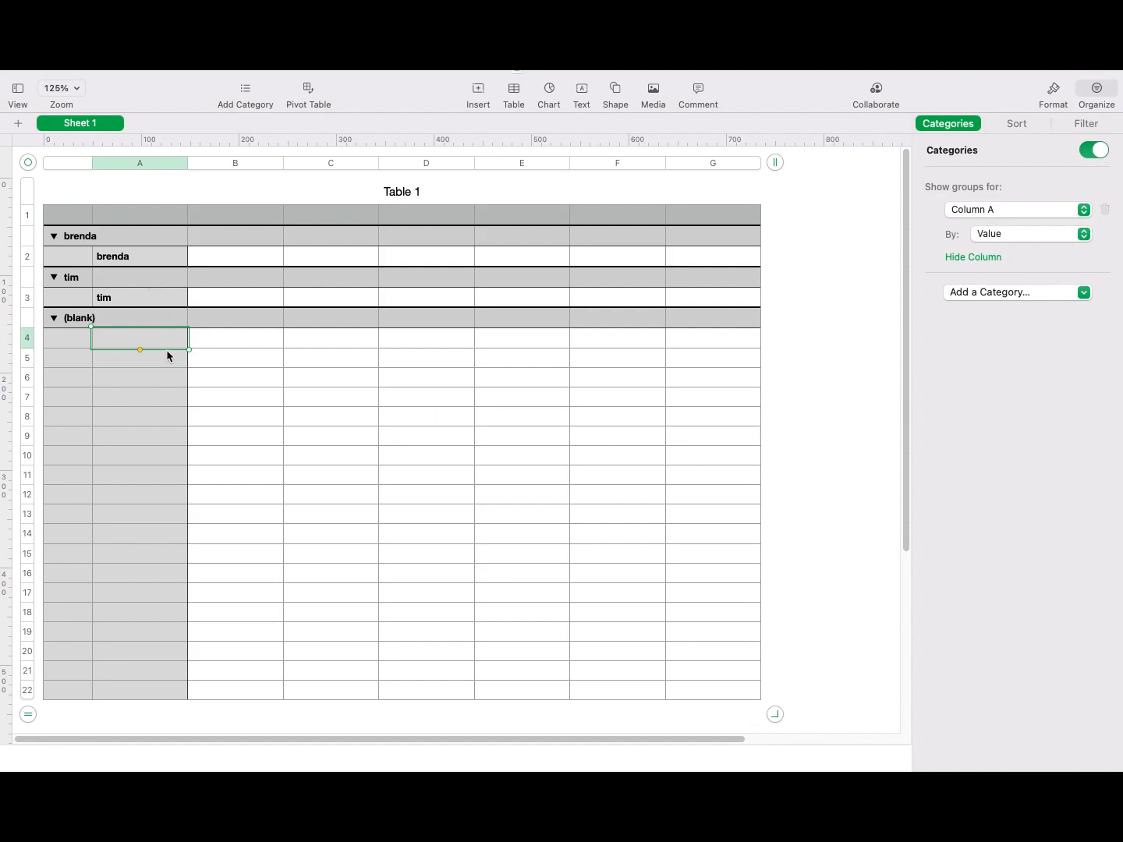
{"action": "type", "text": "Yves"}
{"action": "key", "text": "Return"}
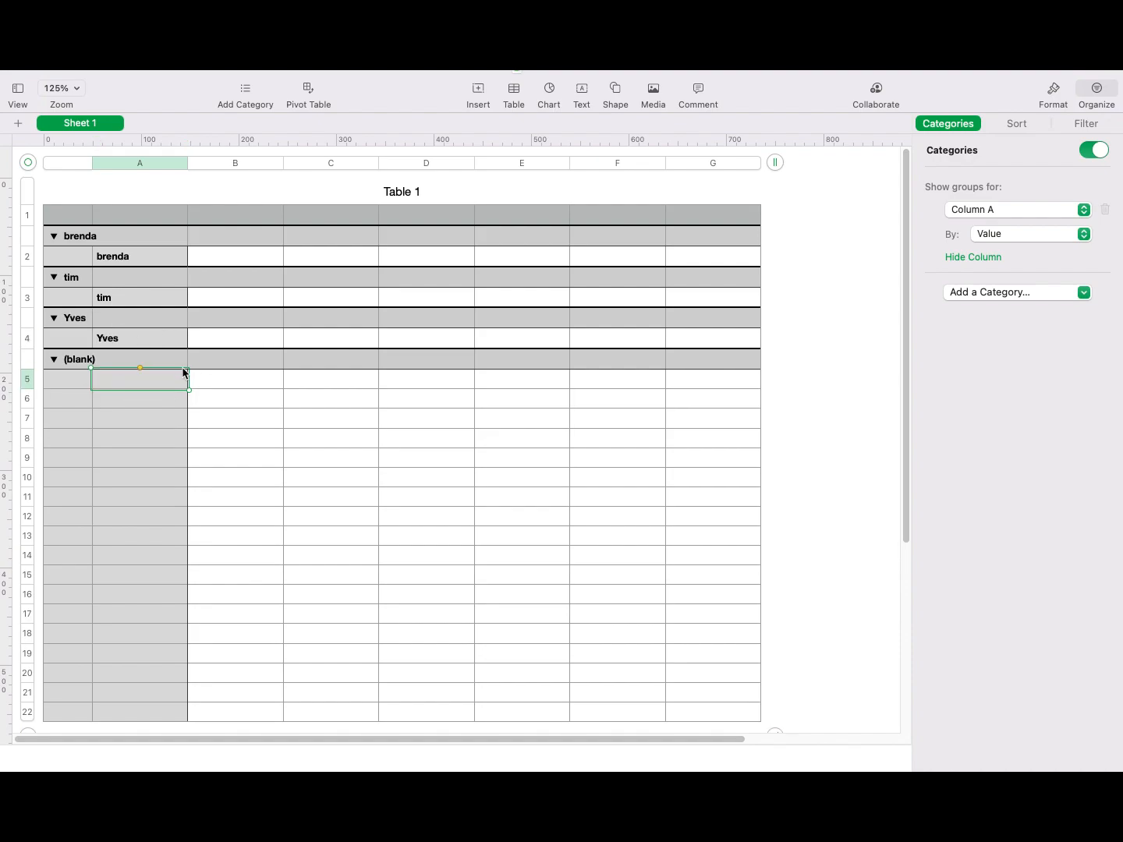
Step: Add a second category level based on Column B
{"action": "left_click", "coordinate": [144, 259]}
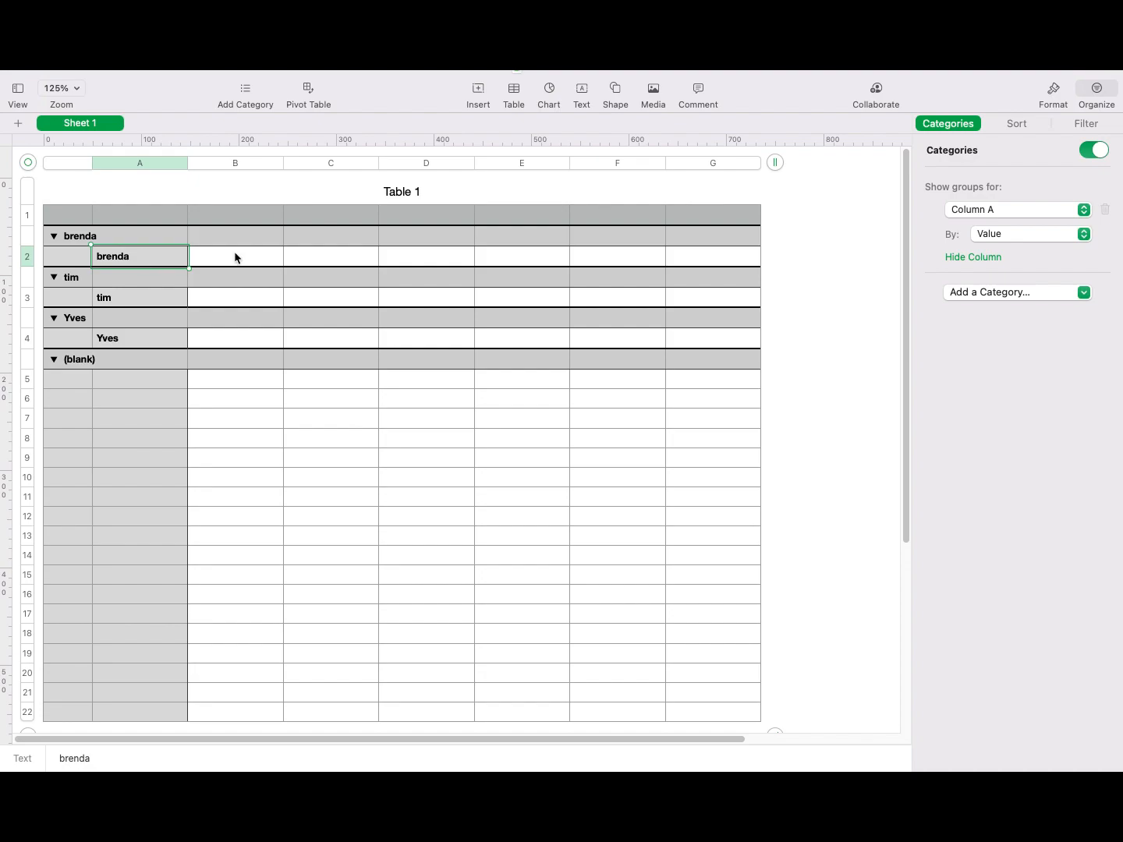
{"action": "left_click", "coordinate": [1047, 295]}
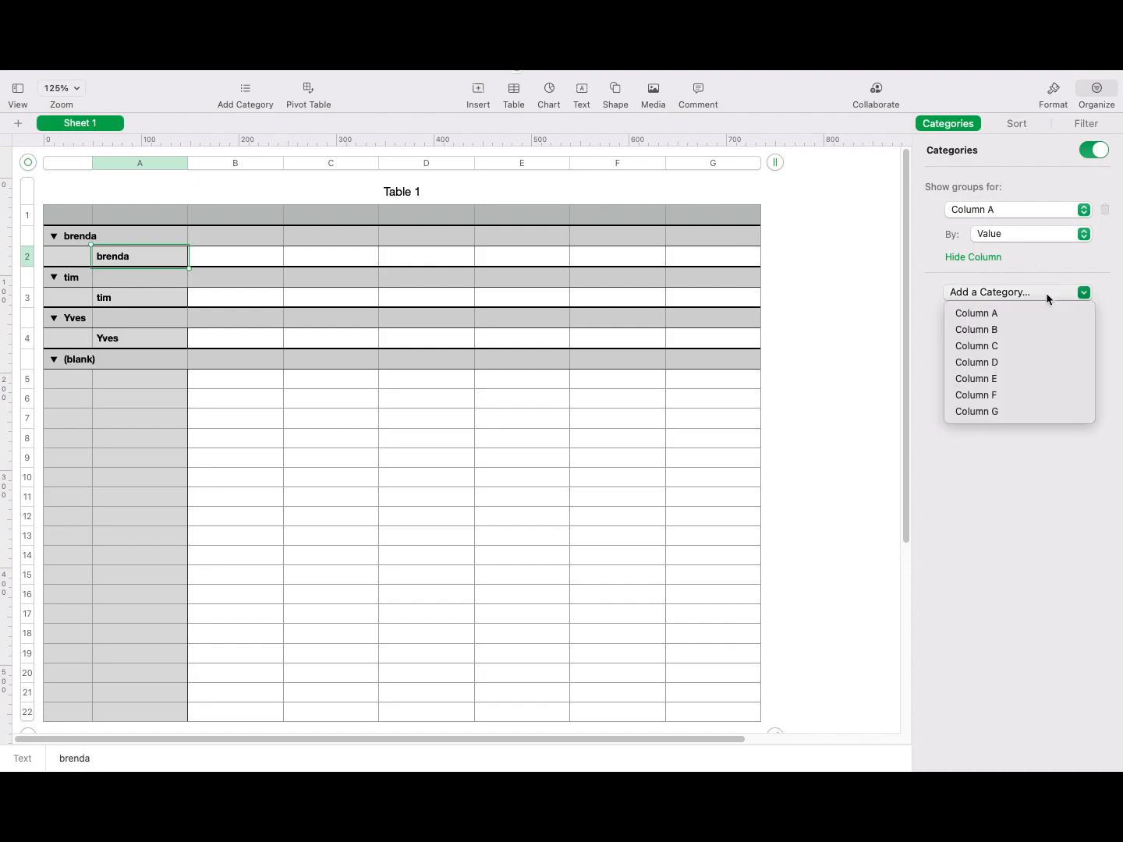
{"action": "left_click", "coordinate": [1048, 327]}
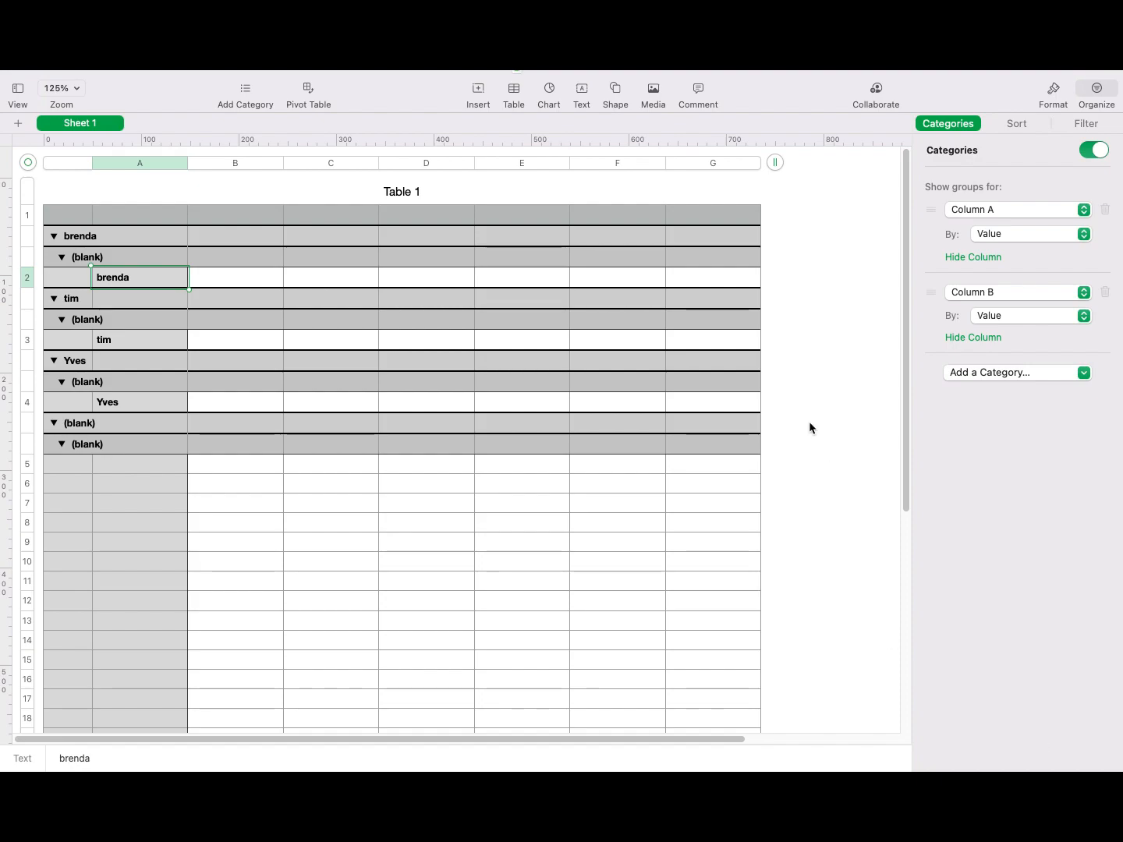
Step: Hide the inspector to give the sheet more room
{"action": "mouse_move", "coordinate": [496, 81]}
{"action": "left_click", "coordinate": [426, 81]}
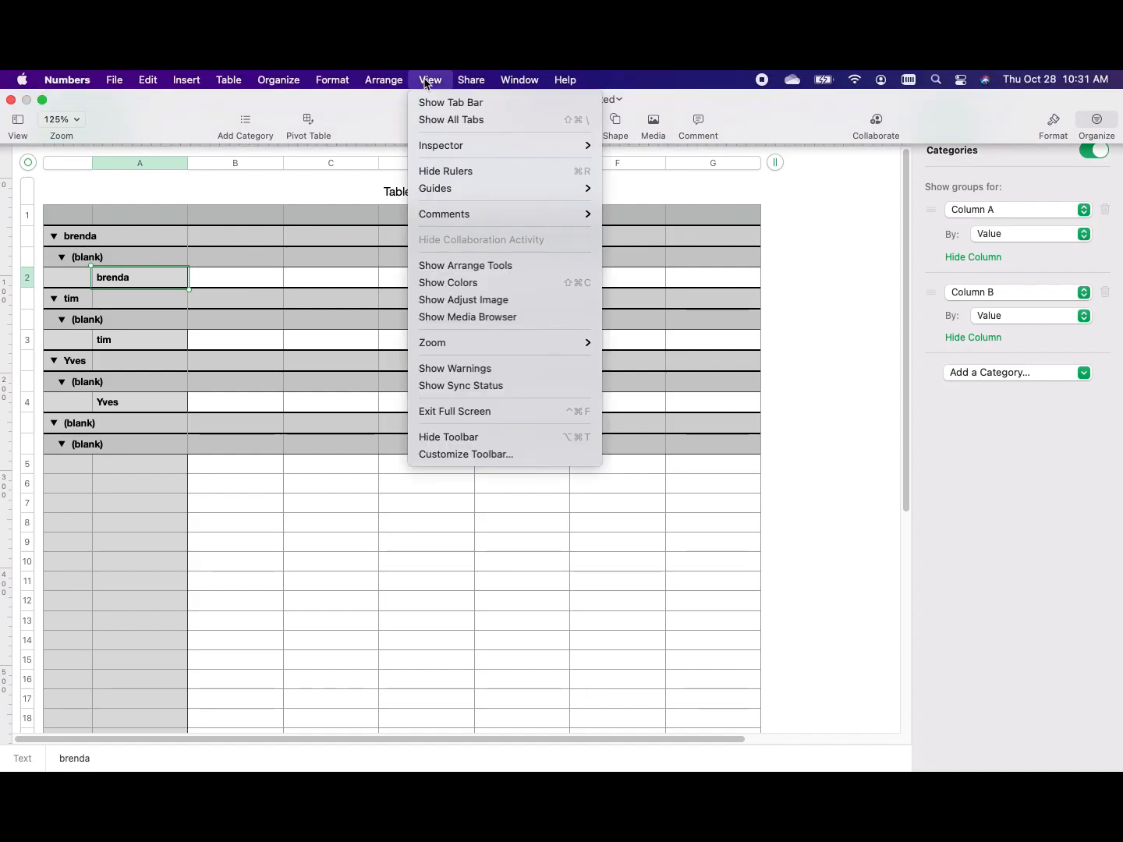
{"action": "mouse_move", "coordinate": [563, 149]}
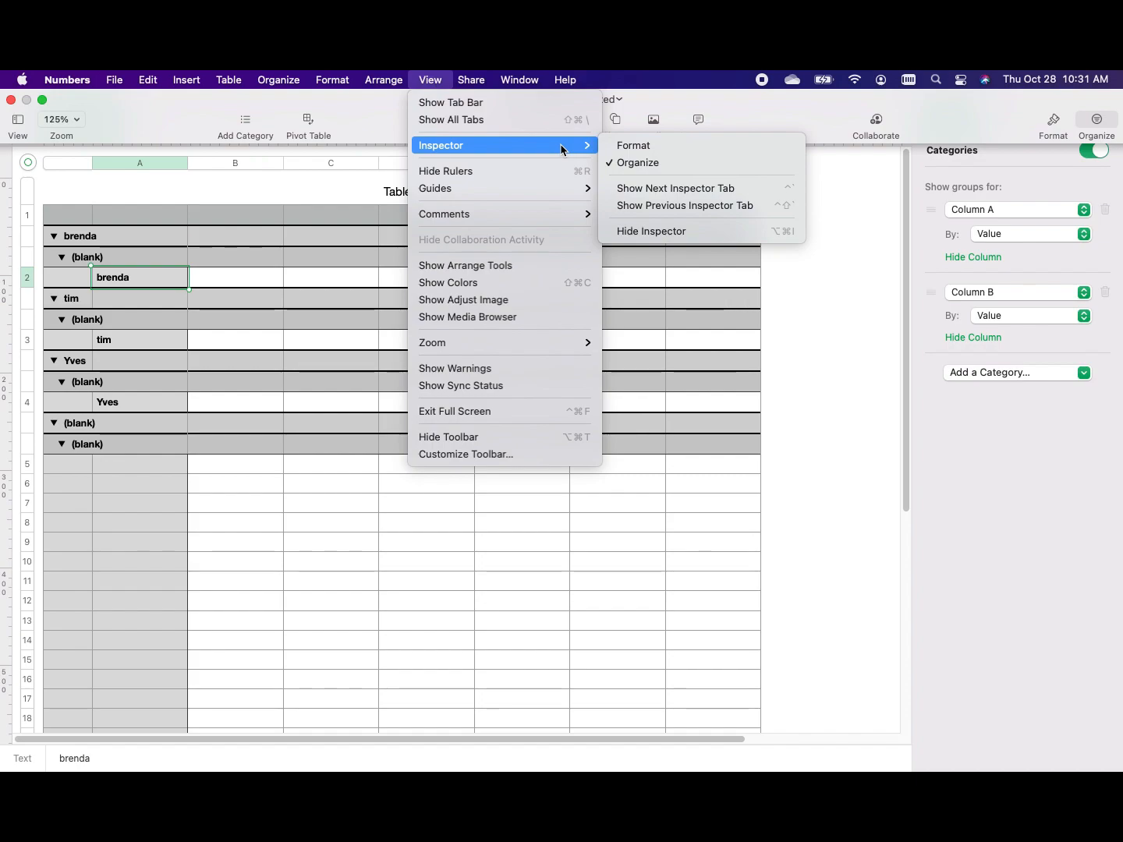
{"action": "left_click", "coordinate": [739, 235]}
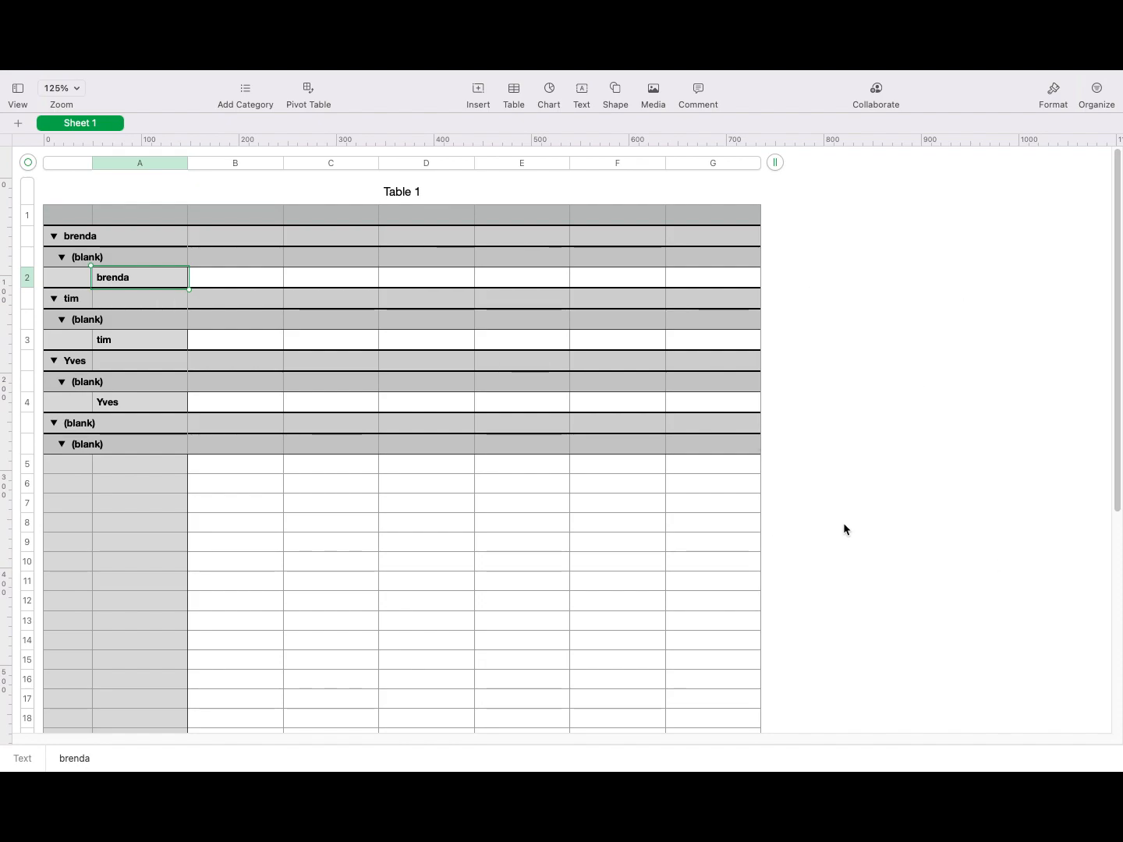
Step: Resize the table from its lower corner so it extends to column I and ends at row 9
{"action": "scroll", "coordinate": [724, 575], "scroll_direction": "down", "scroll_amount": 2}
{"action": "scroll", "coordinate": [724, 575], "scroll_direction": "down", "scroll_amount": 3}
{"action": "left_click_drag", "start_coordinate": [775, 703], "coordinate": [1017, 490]}
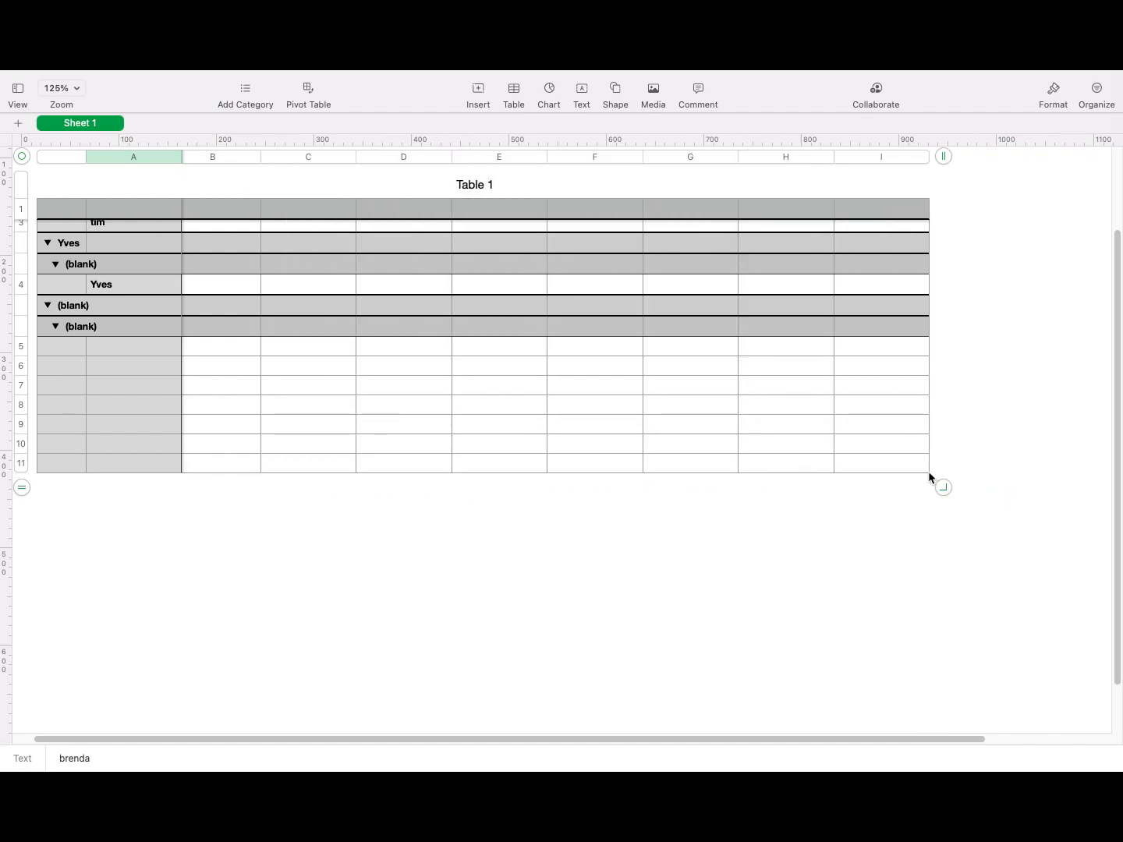
{"action": "left_click_drag", "start_coordinate": [944, 488], "coordinate": [1021, 476]}
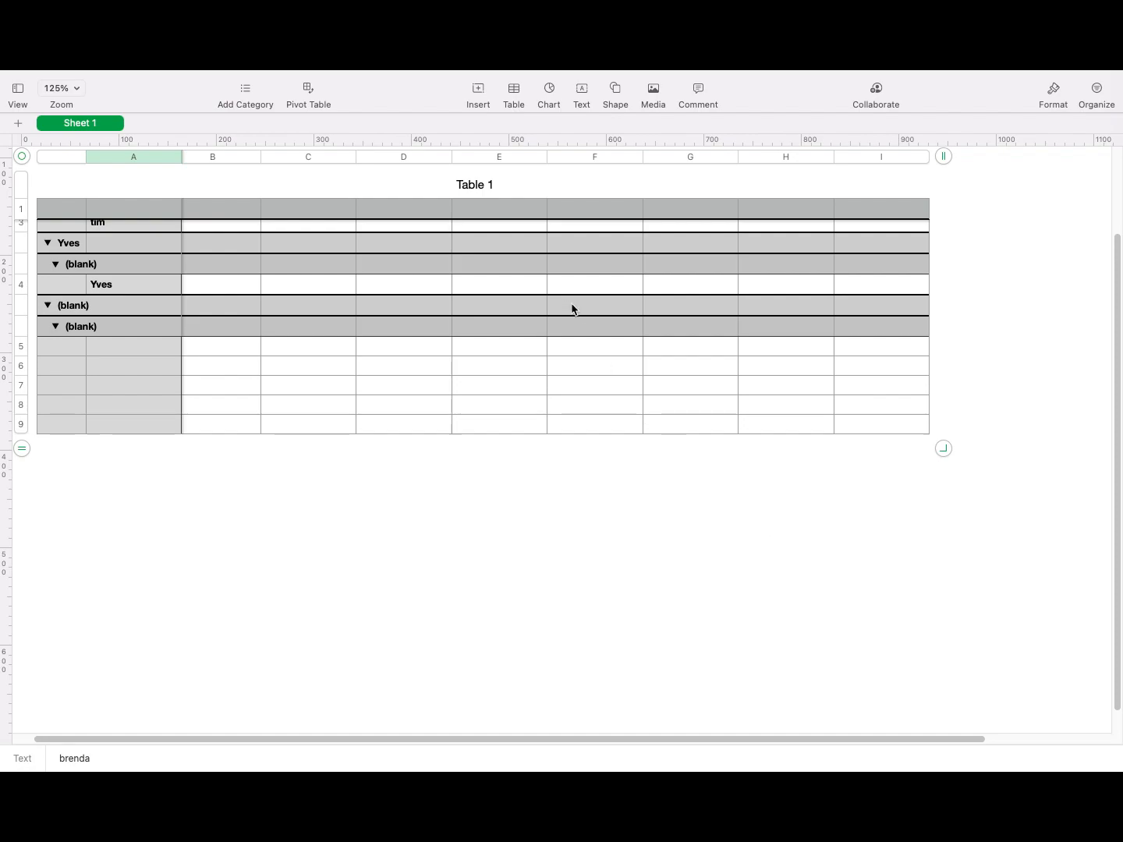
Step: Show the Format inspector again, view the table settings, and deselect the table to view the sheet's settings
{"action": "left_click", "coordinate": [1055, 96]}
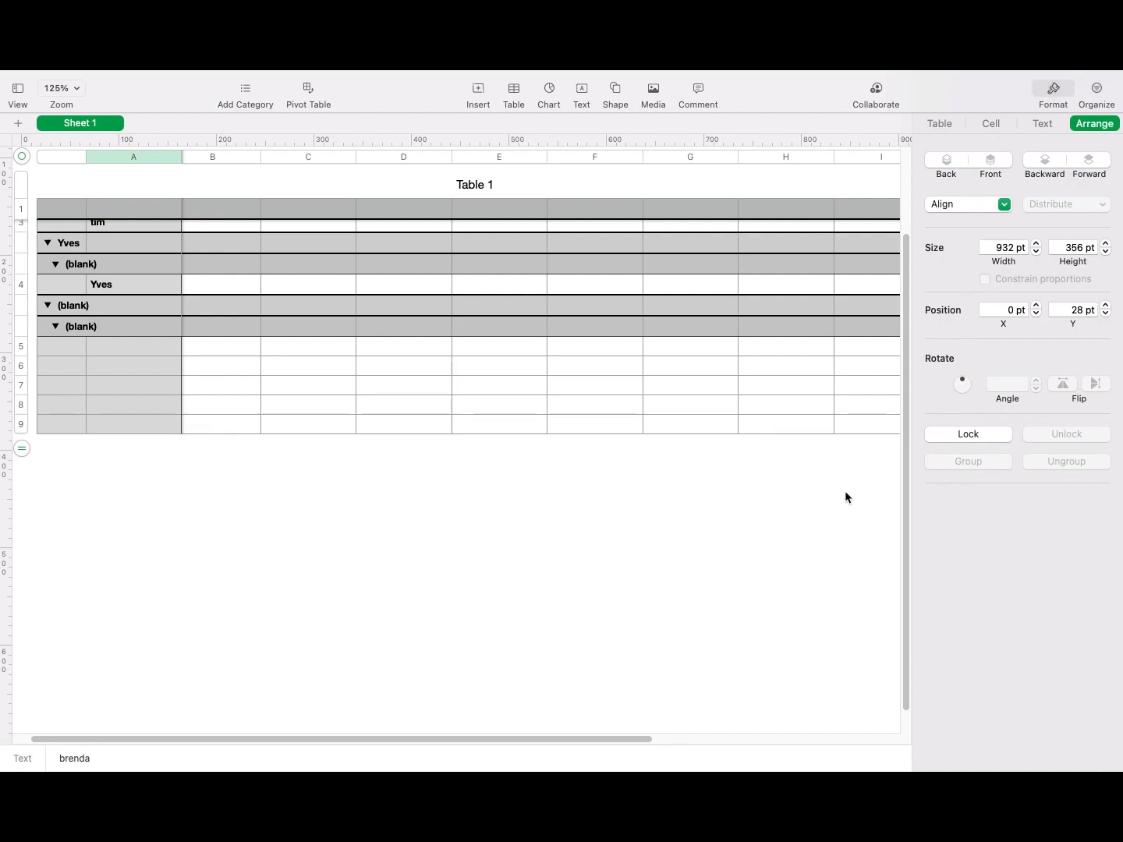
{"action": "left_click", "coordinate": [940, 124]}
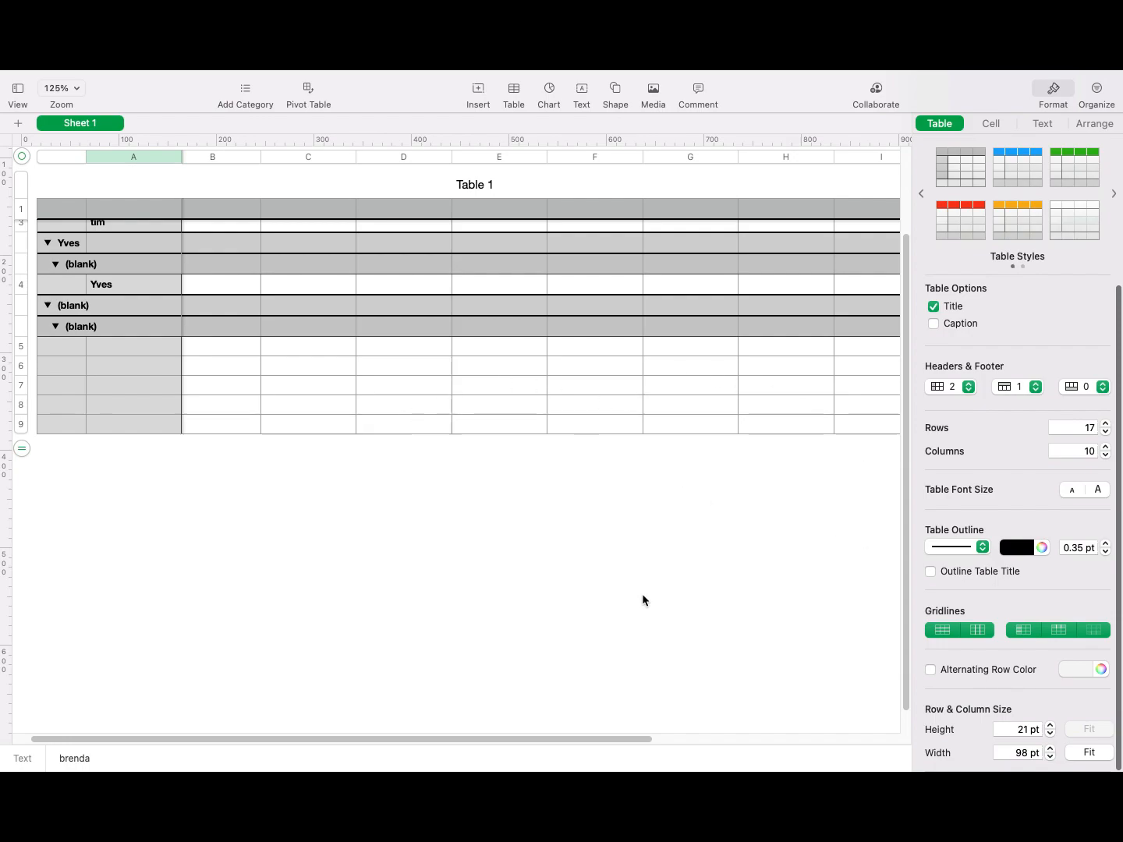
{"action": "left_click", "coordinate": [582, 534]}
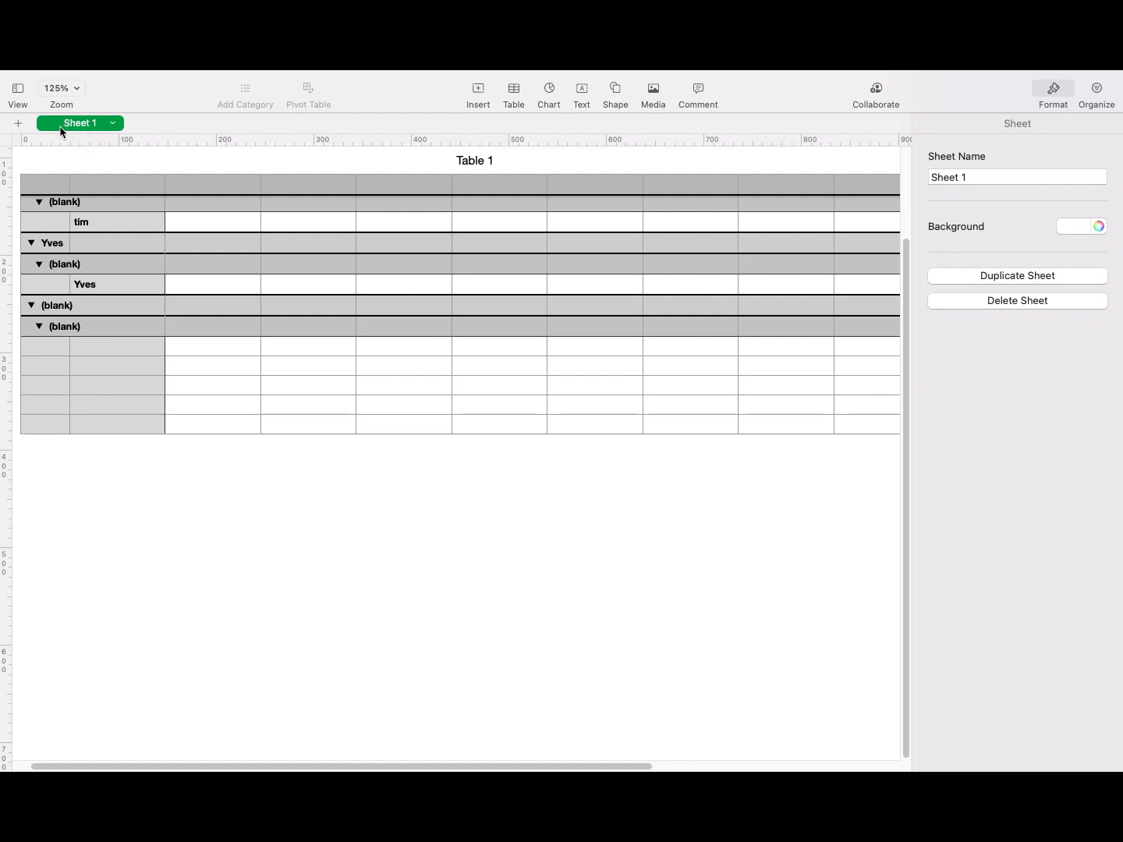
Step: Add three new sheets to the spreadsheet, up to Sheet 4
{"action": "left_click", "coordinate": [17, 123]}
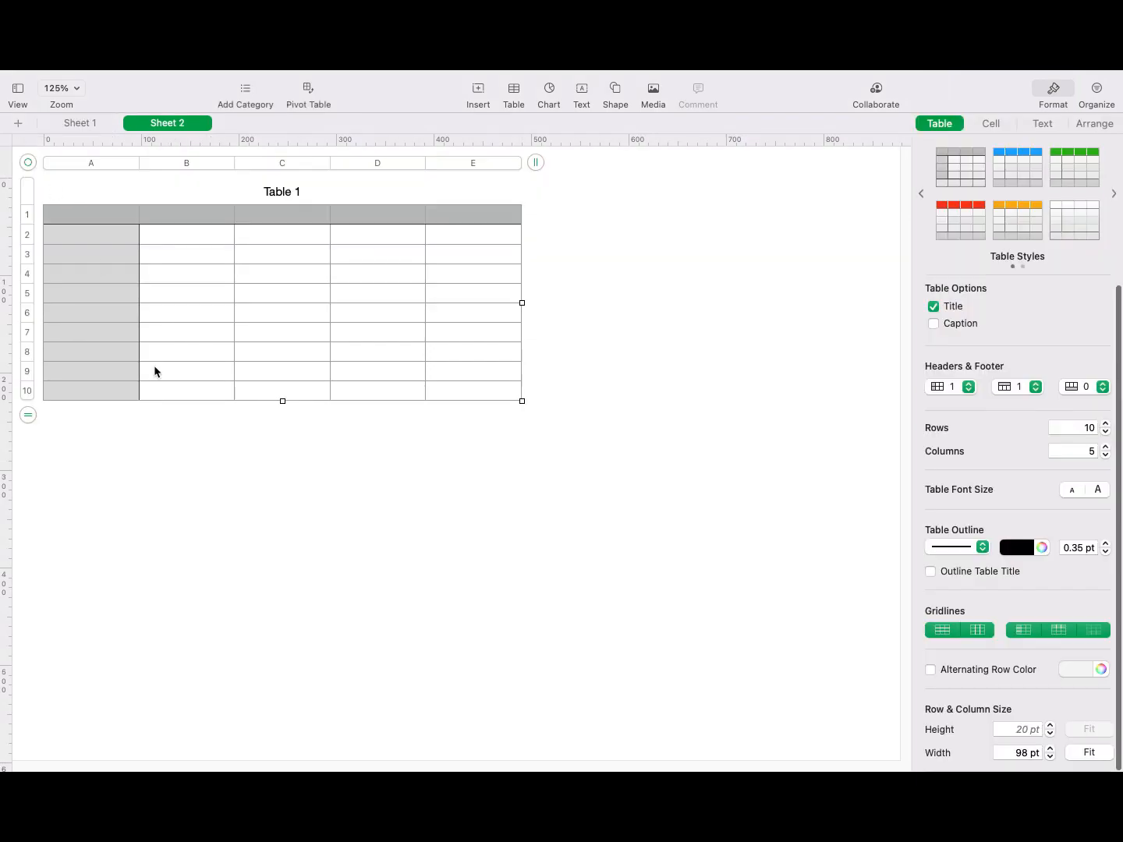
{"action": "left_click", "coordinate": [18, 122]}
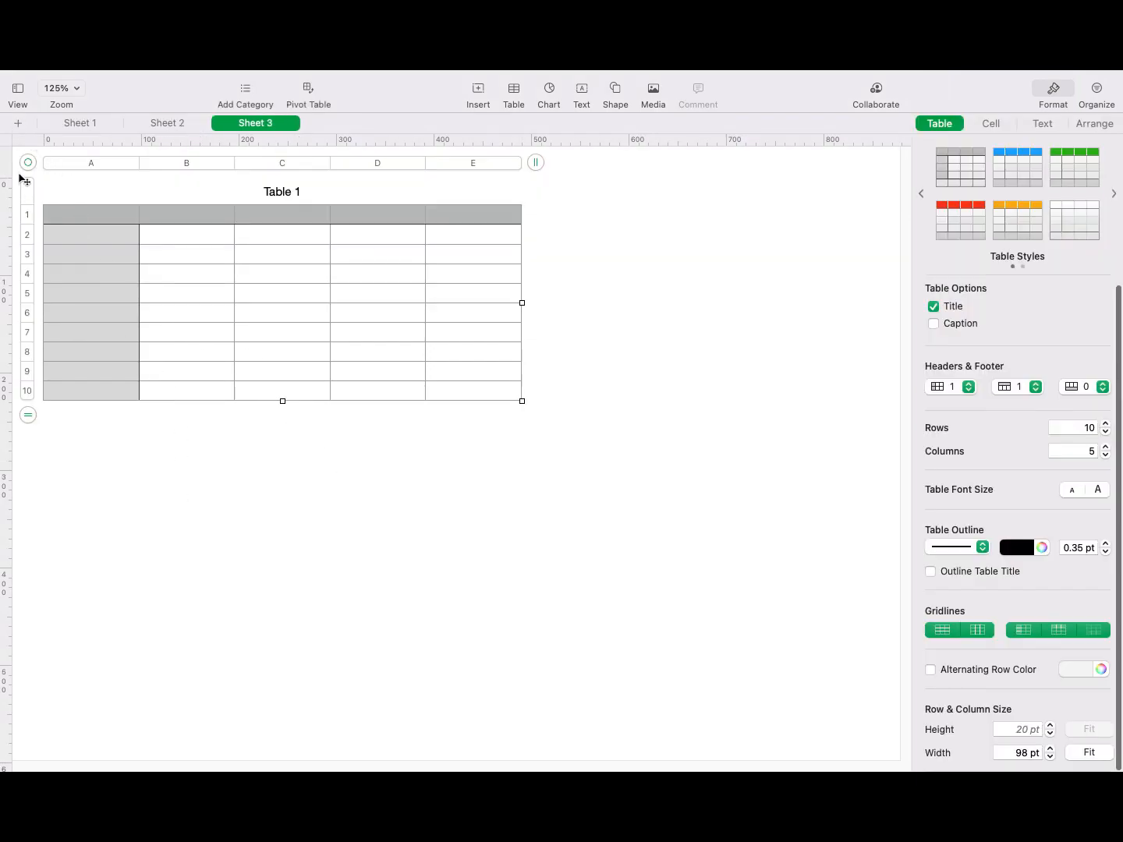
{"action": "left_click", "coordinate": [17, 124]}
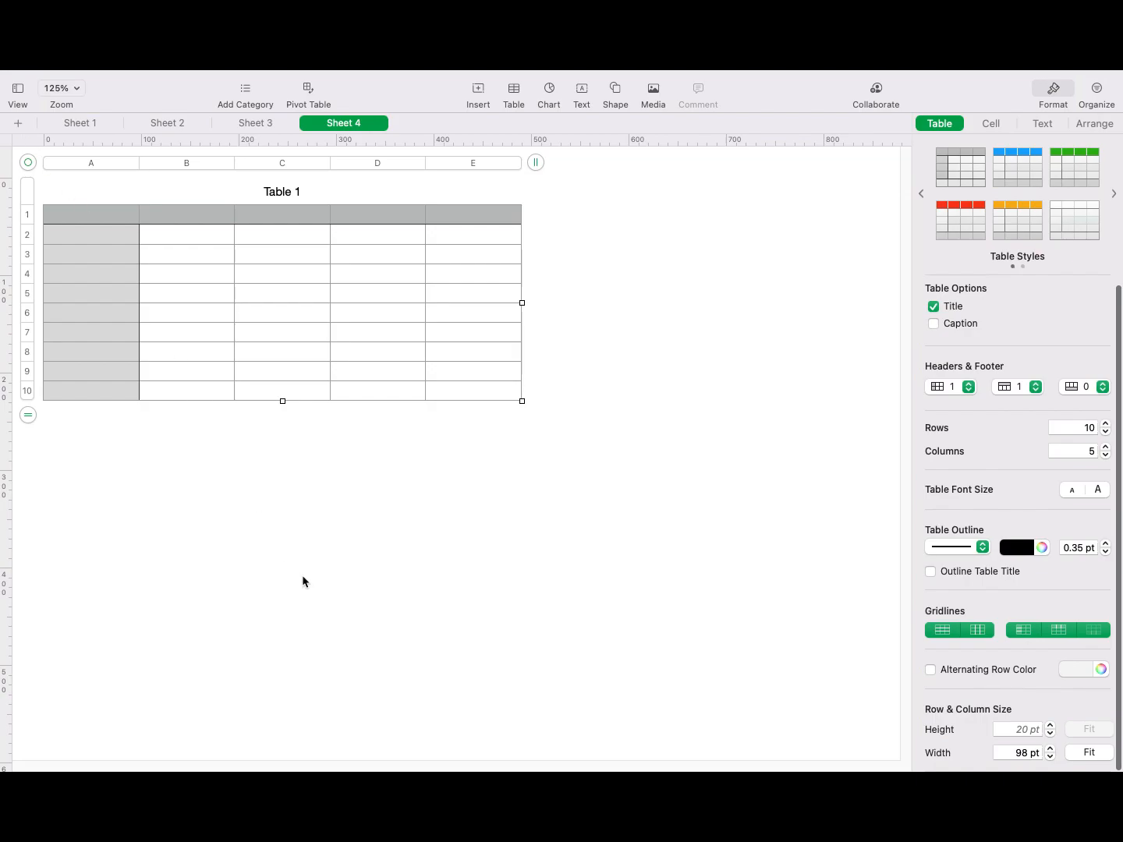
Step: Add a fifth sheet to the spreadsheet, and rename Sheet 1 as "budget"
{"action": "left_click", "coordinate": [193, 80]}
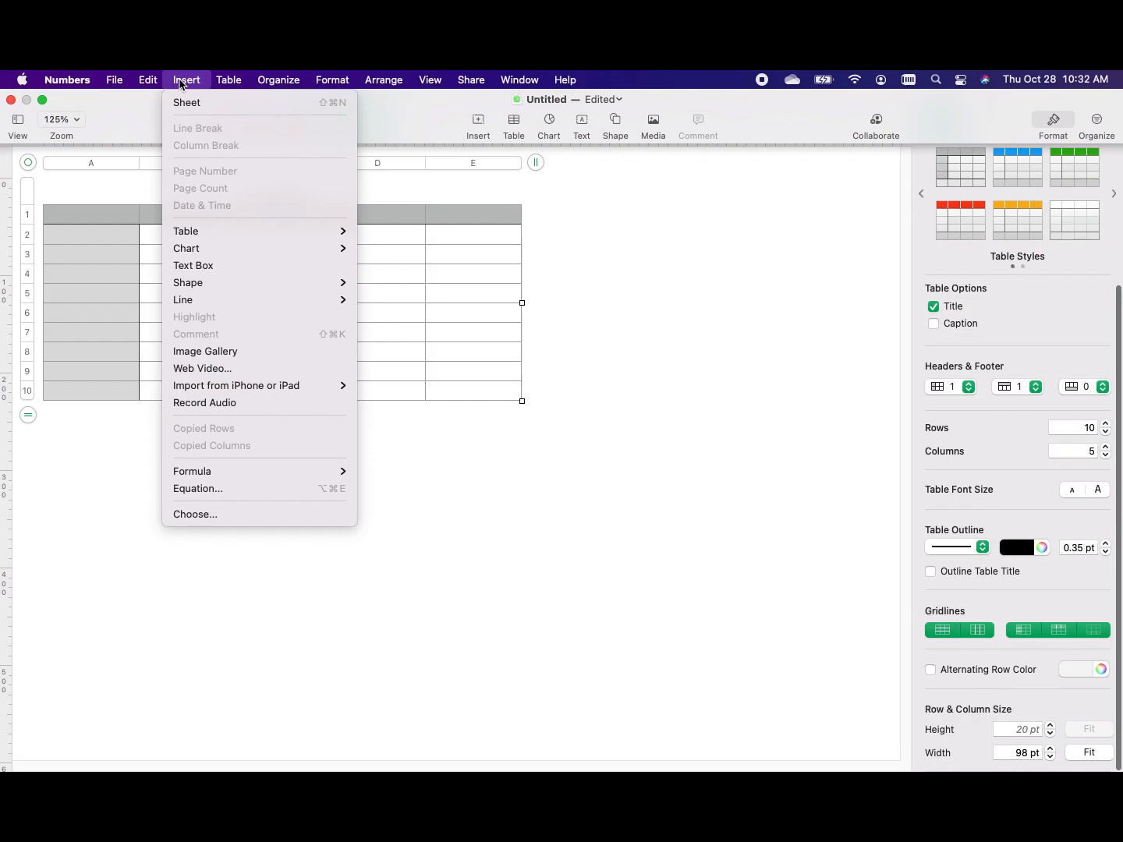
{"action": "left_click", "coordinate": [231, 107]}
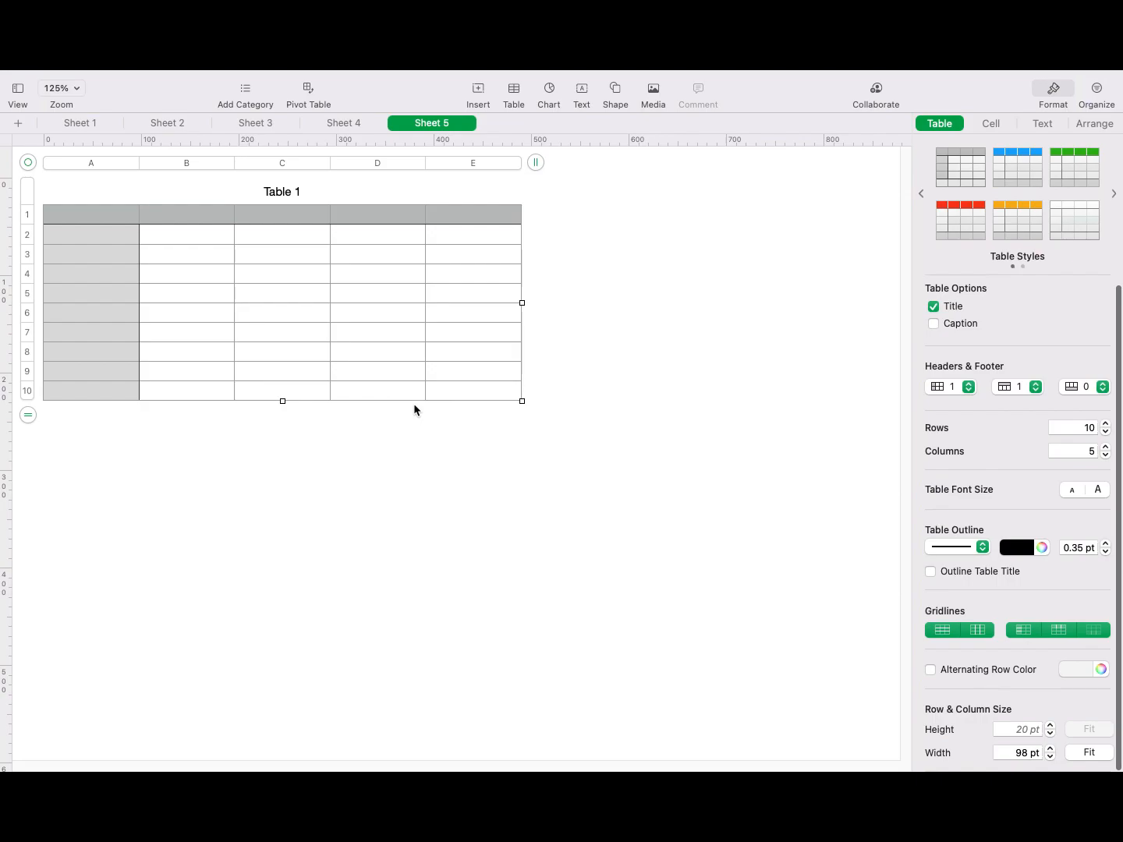
{"action": "double_click", "coordinate": [78, 122]}
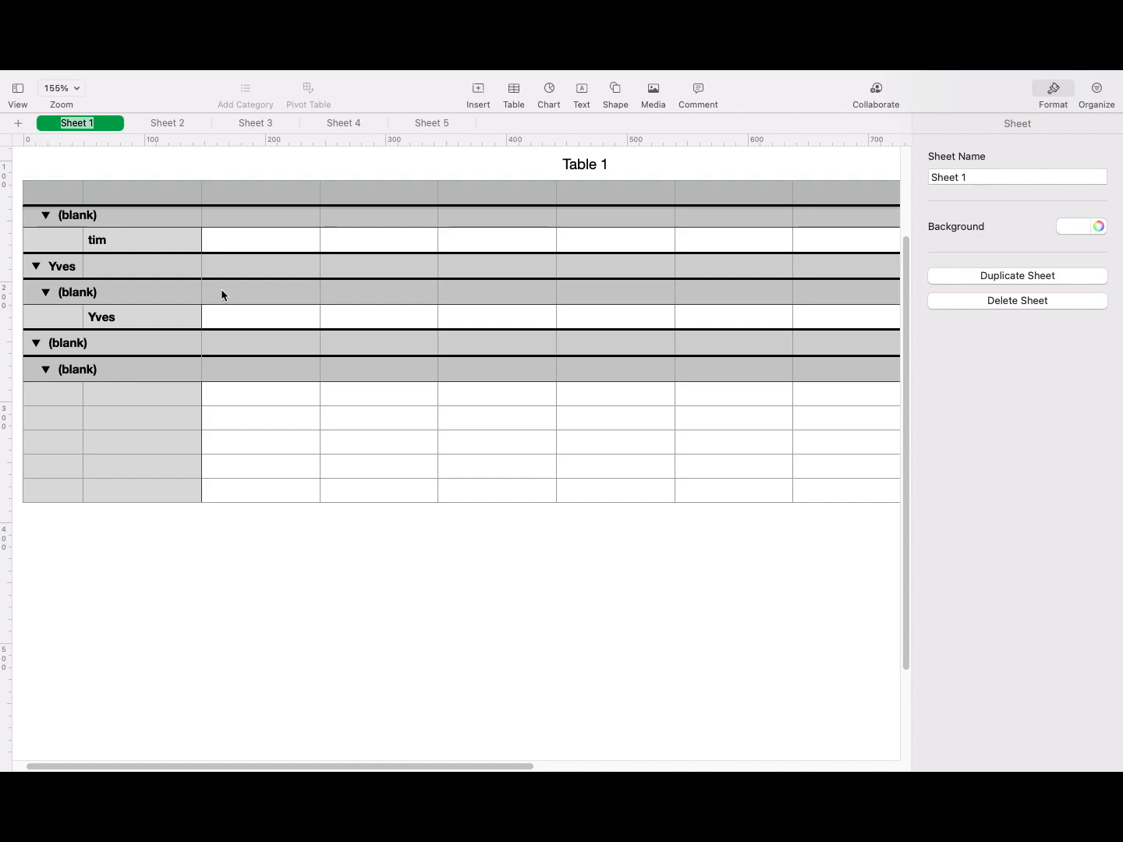
{"action": "type", "text": "budget"}
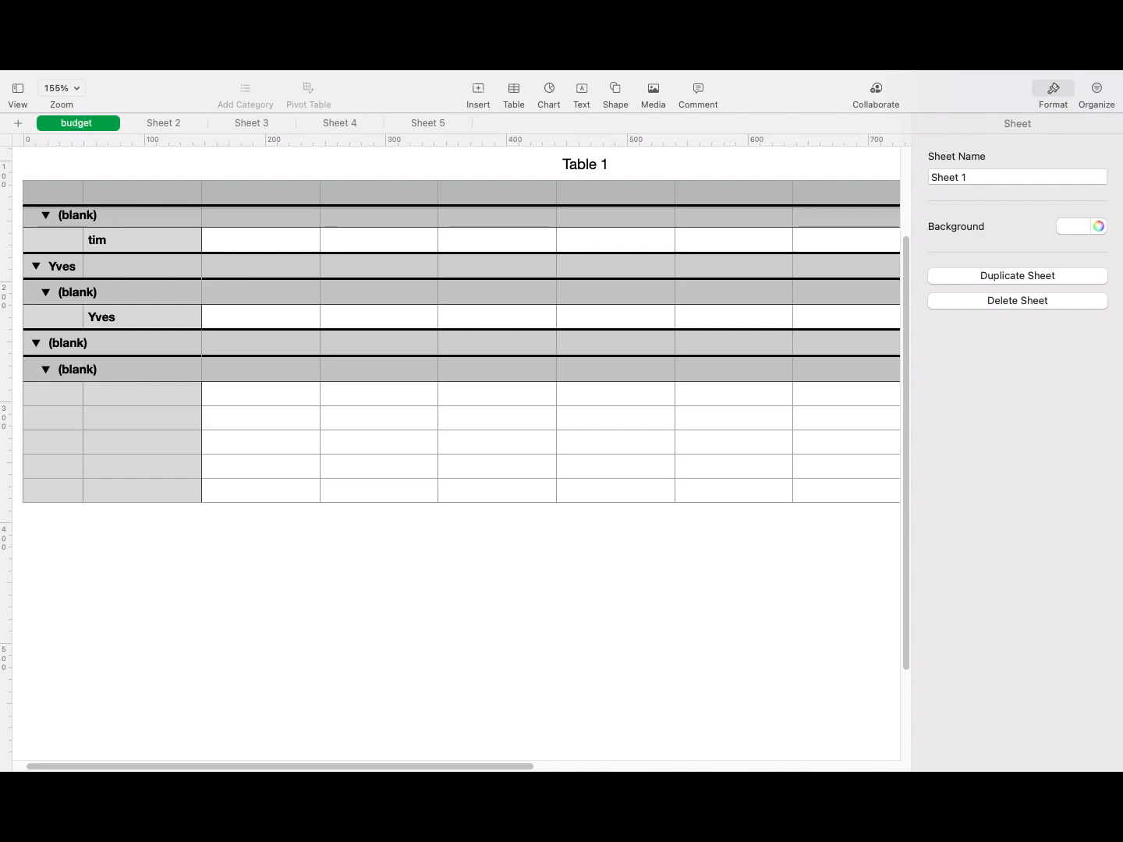
{"action": "key", "text": "Tab"}
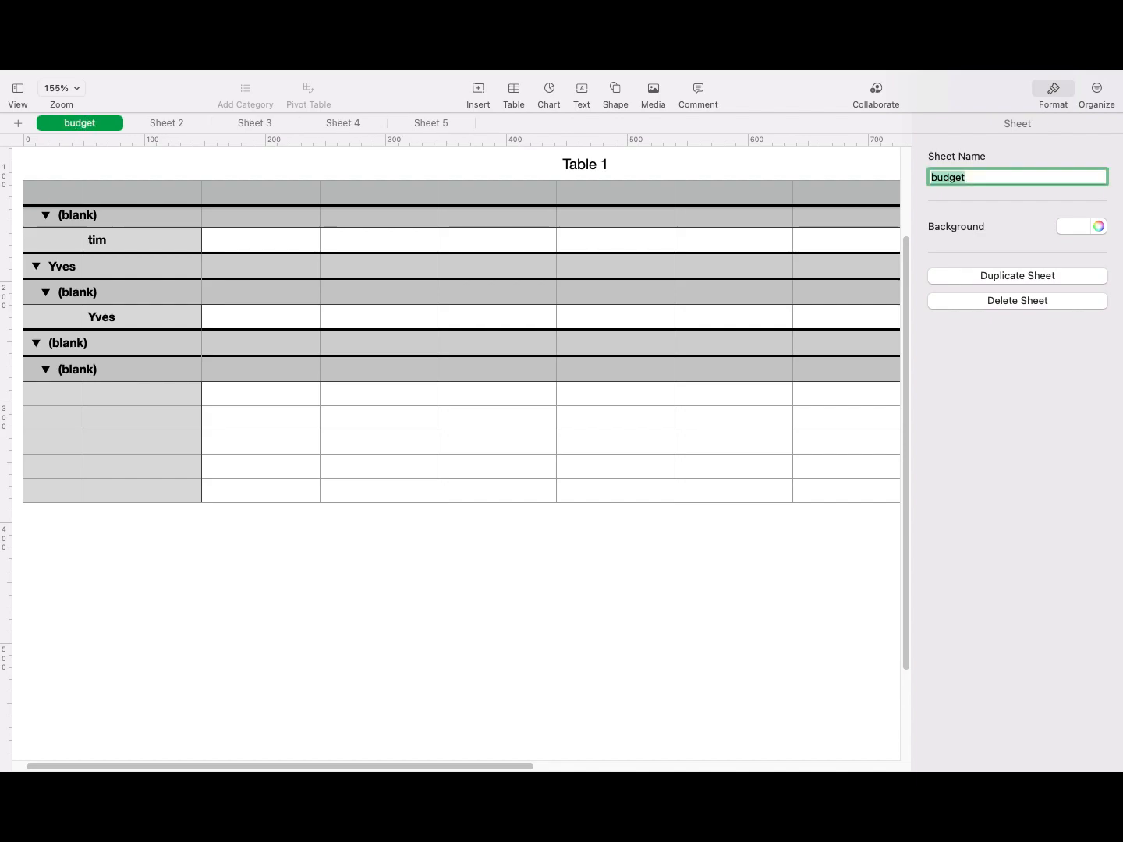
{"action": "left_click", "coordinate": [226, 594]}
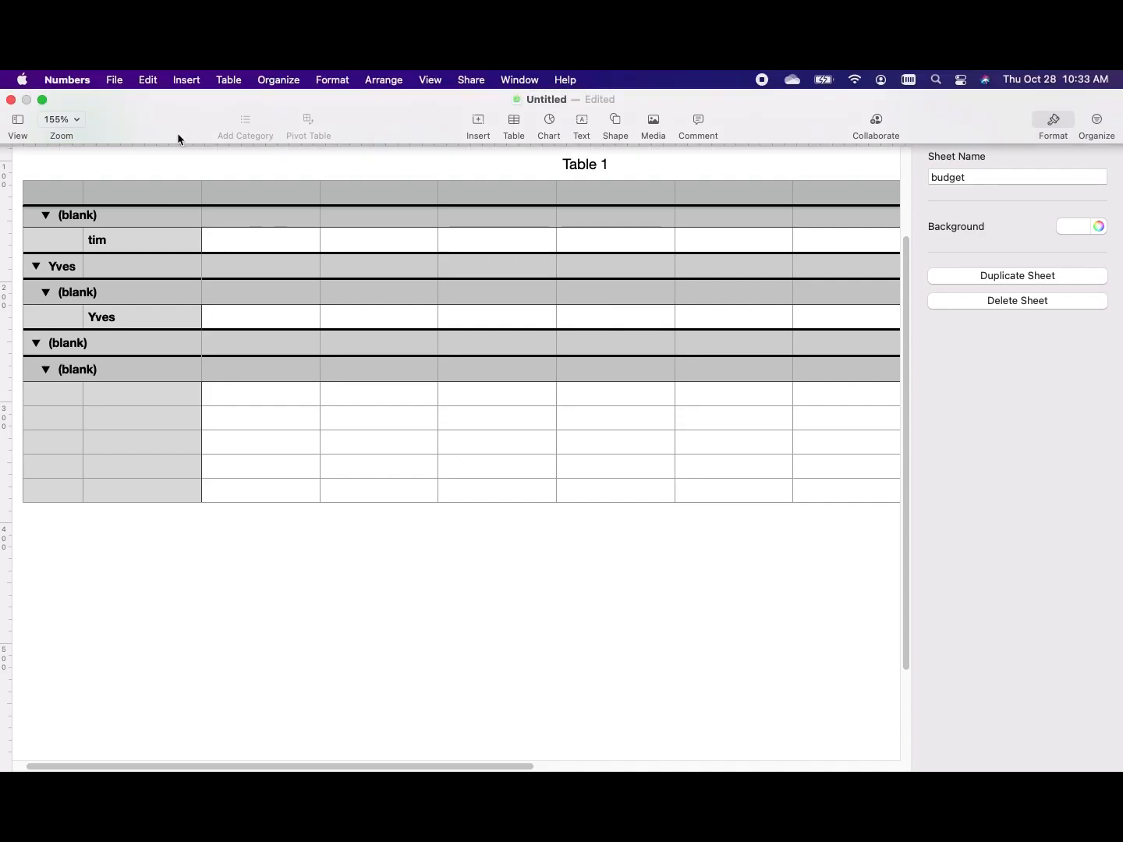
Step: Rename Sheet 2 as "seating chart"
{"action": "left_click", "coordinate": [177, 122]}
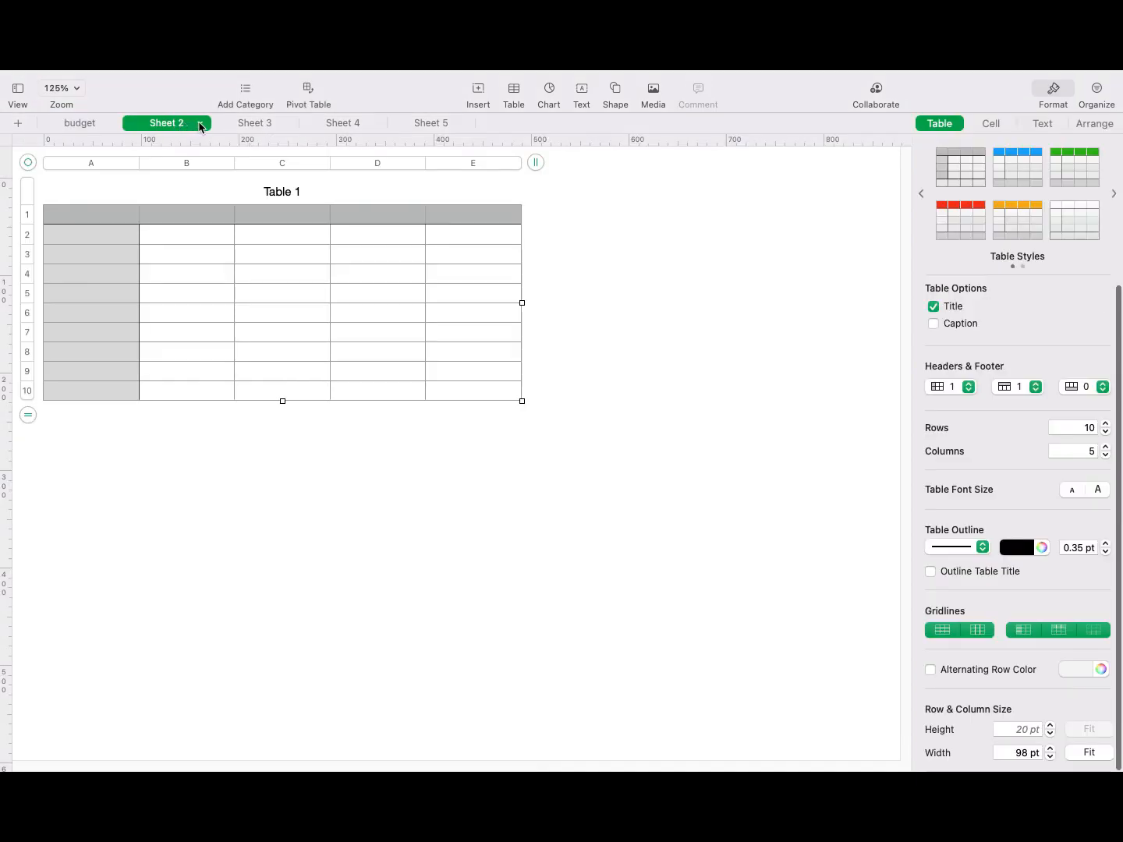
{"action": "left_click", "coordinate": [200, 122]}
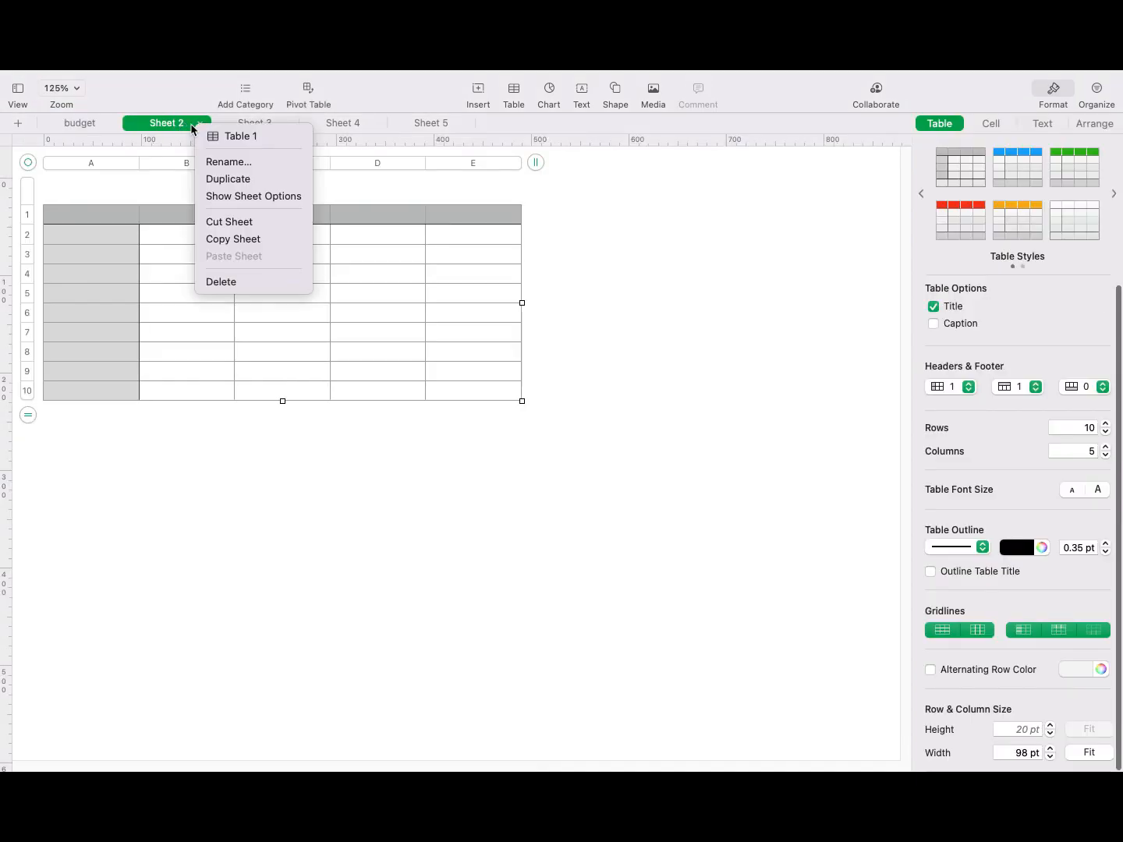
{"action": "left_click", "coordinate": [165, 127]}
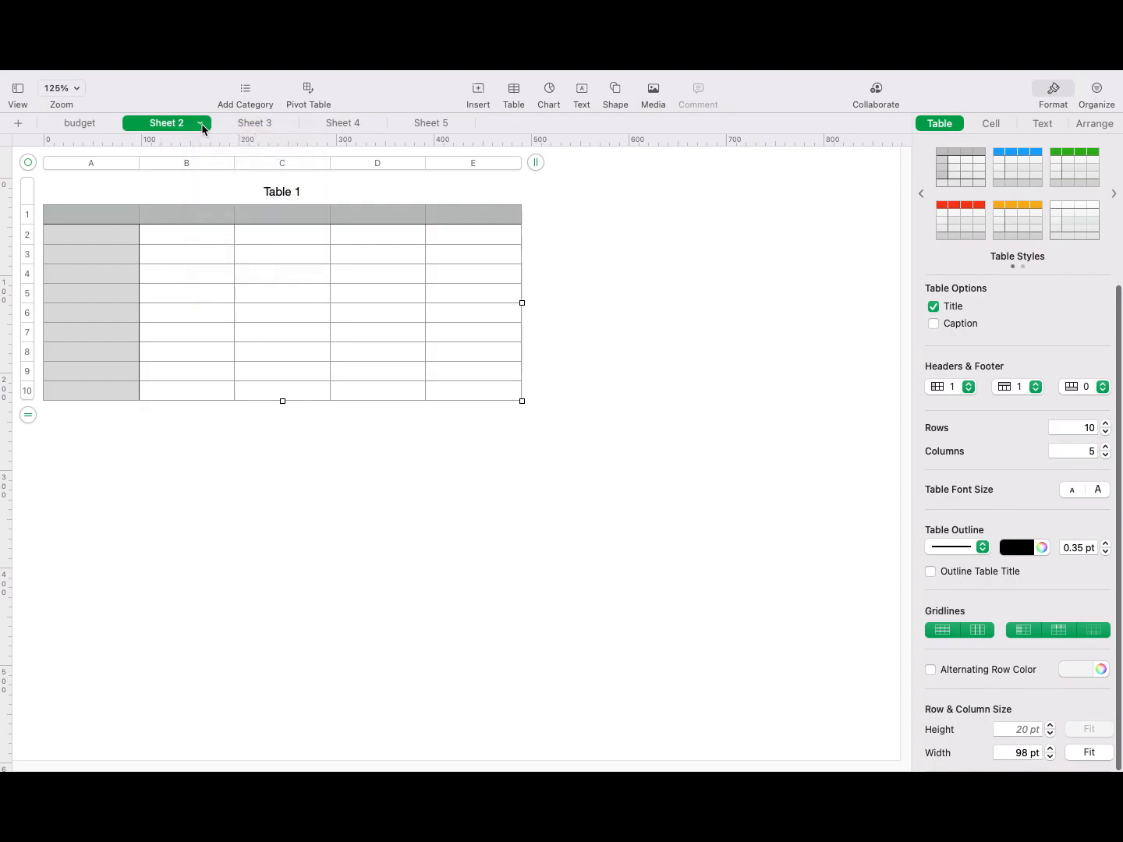
{"action": "left_click", "coordinate": [200, 124]}
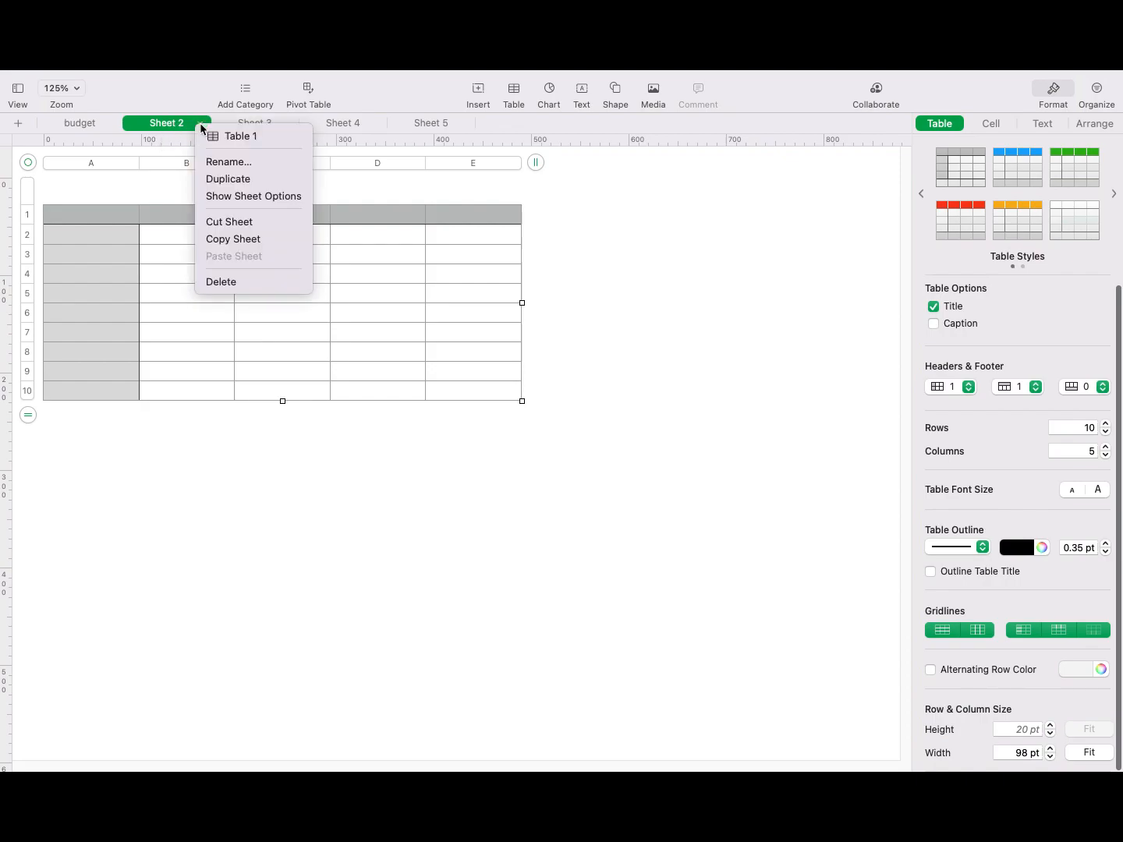
{"action": "left_click", "coordinate": [294, 161]}
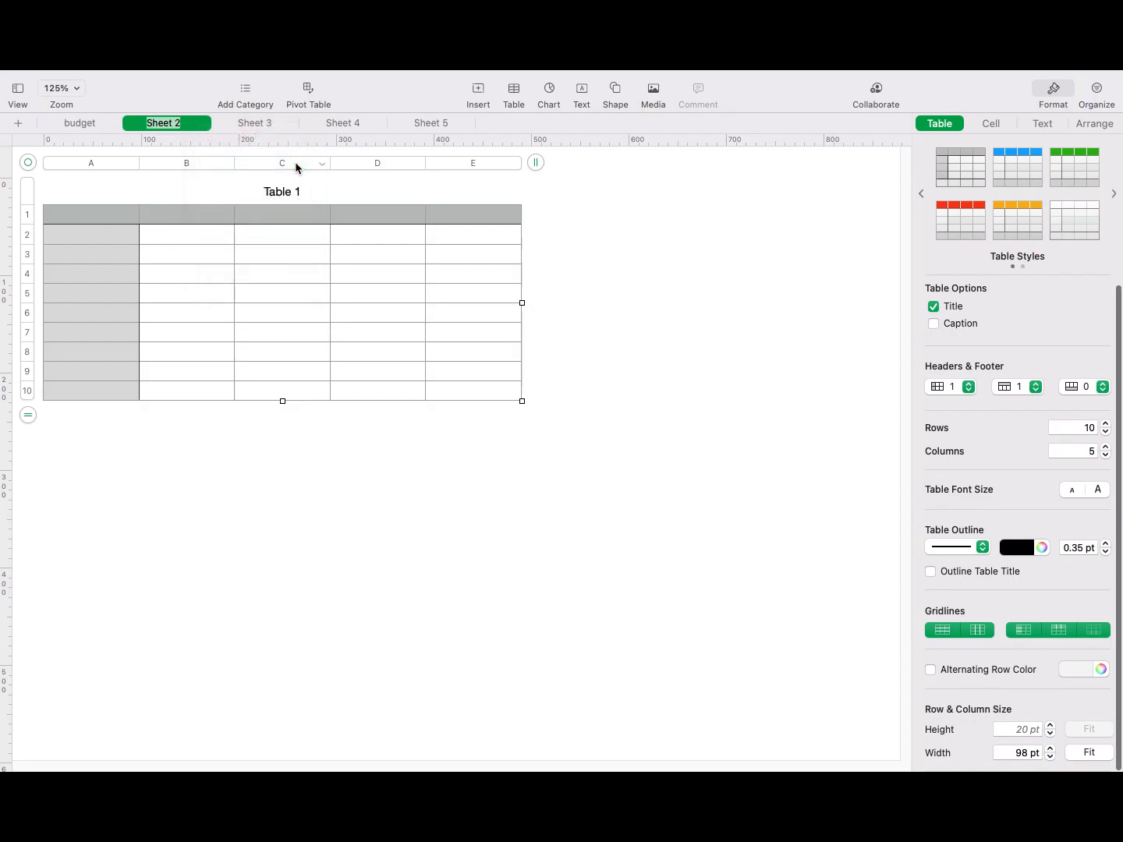
{"action": "type", "text": "seating"}
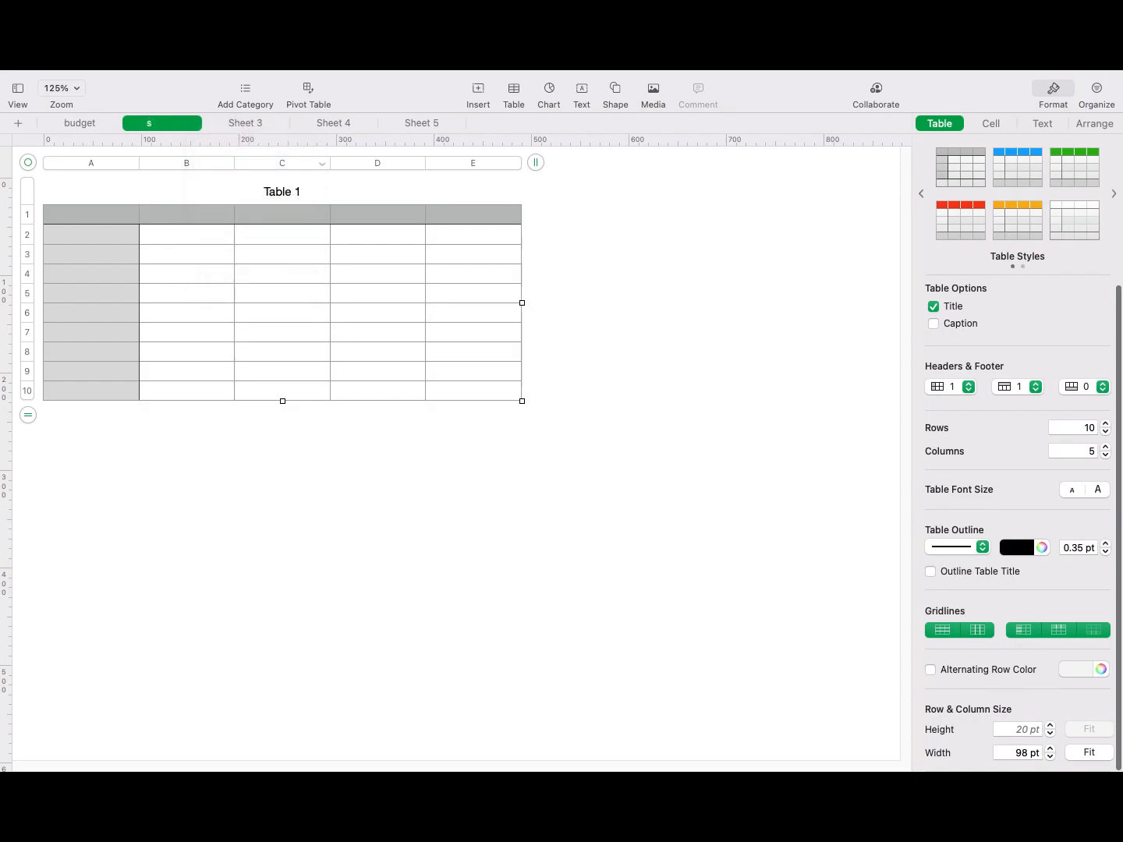
{"action": "key", "text": "Return"}
{"action": "type", "text": "chaty"}
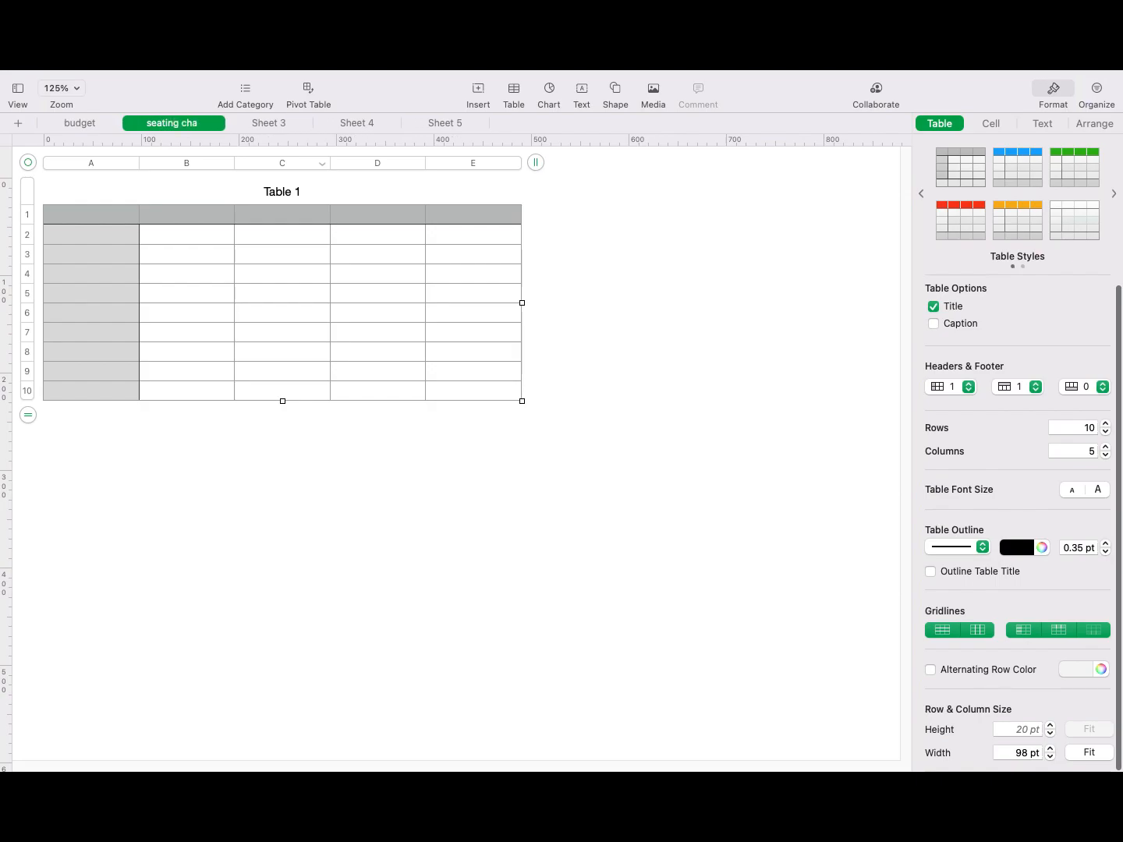
{"action": "key", "text": "BackSpace"}
{"action": "key", "text": "BackSpace"}
{"action": "type", "text": "rt"}
{"action": "key", "text": "Return"}
Step: Rename Sheet 3 as "vendor info" and deselect its table to view the sheet's settings
{"action": "left_click", "coordinate": [282, 127]}
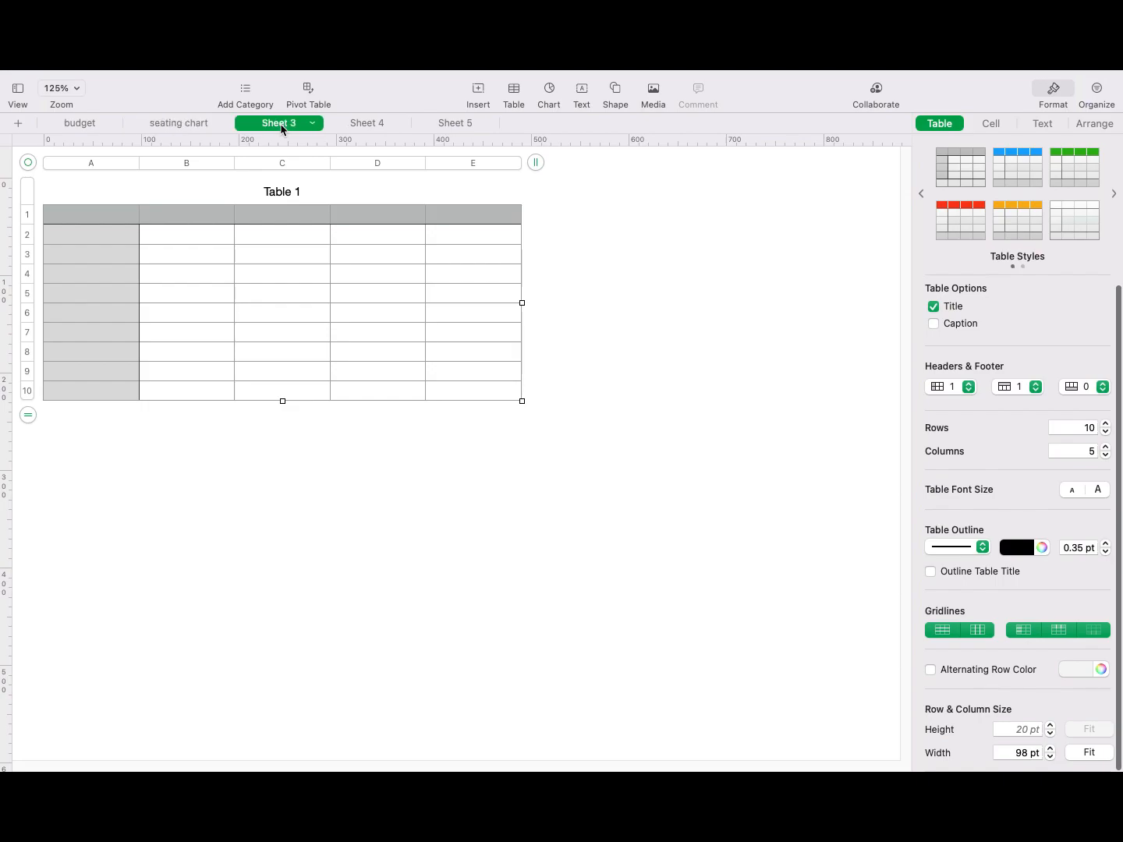
{"action": "left_click", "coordinate": [313, 123]}
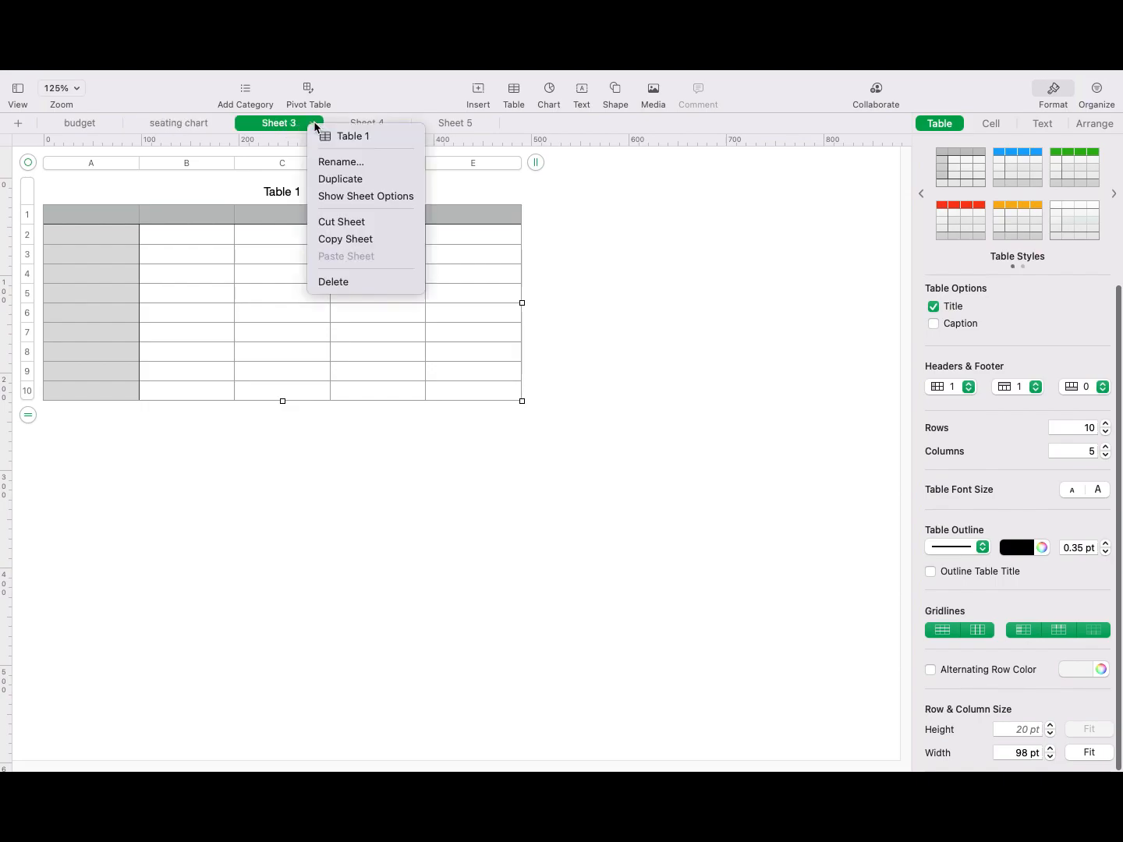
{"action": "left_click", "coordinate": [395, 165]}
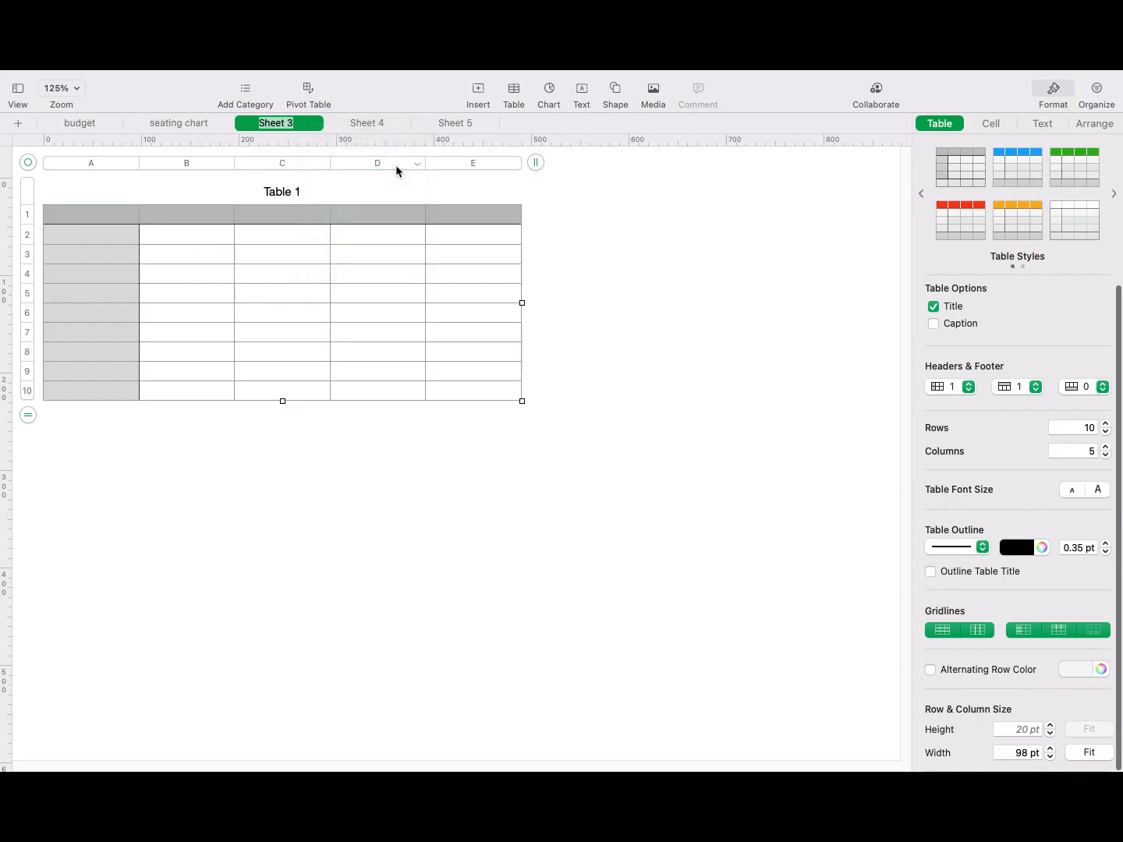
{"action": "type", "text": "vendor info"}
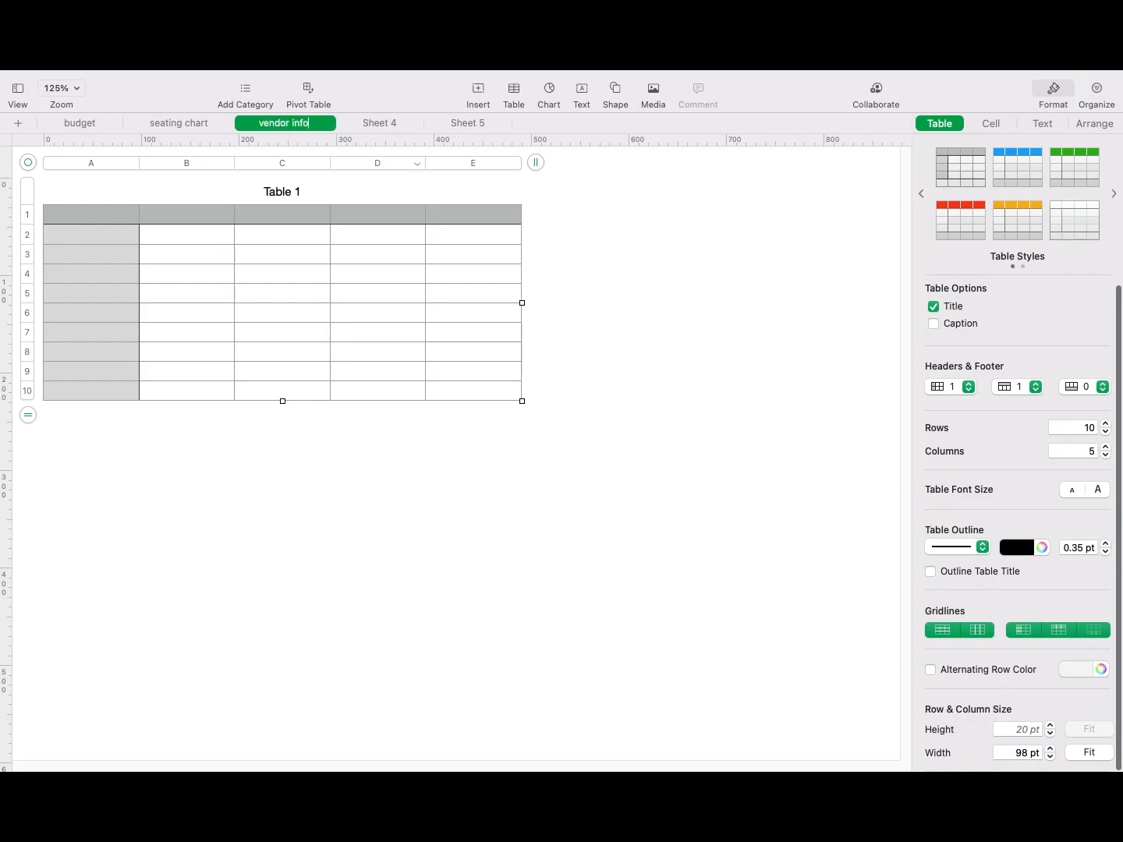
{"action": "left_click", "coordinate": [640, 300]}
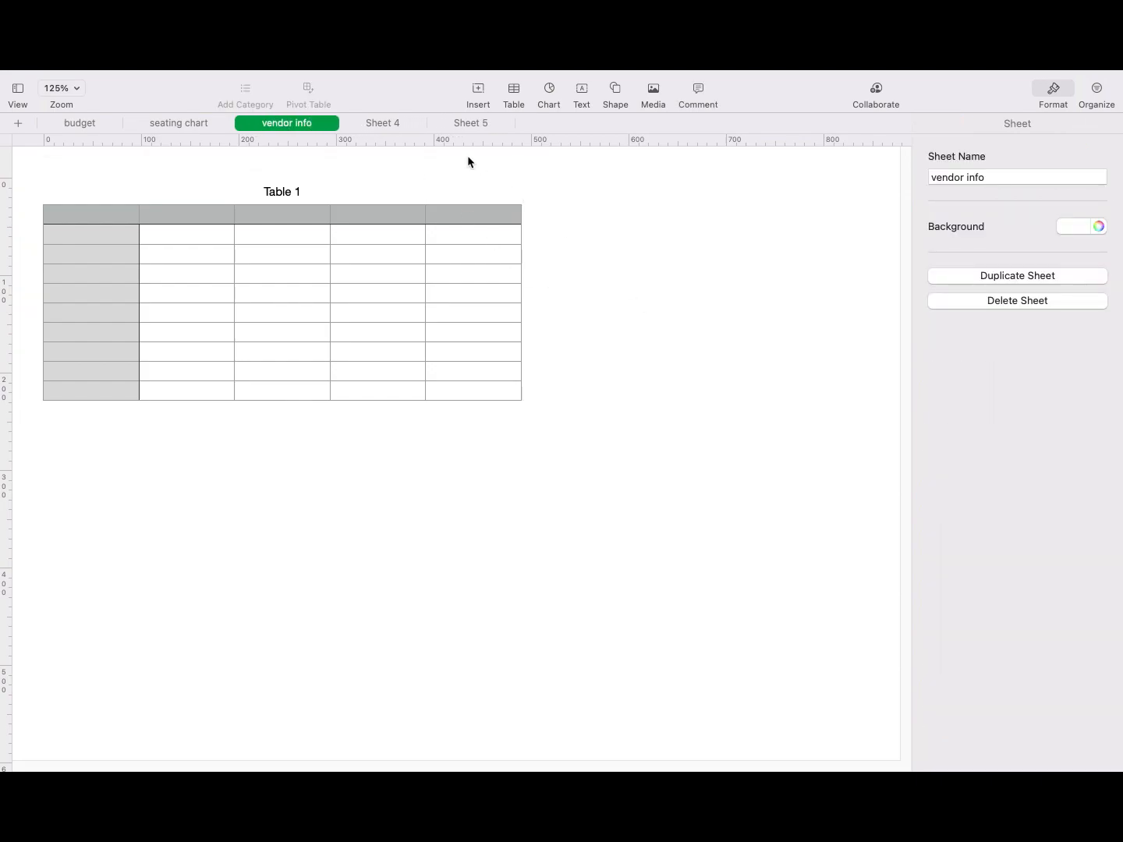
Step: Rename Sheet 4 as "task list" through the sheet's name setting in the Format inspector
{"action": "left_click", "coordinate": [389, 124]}
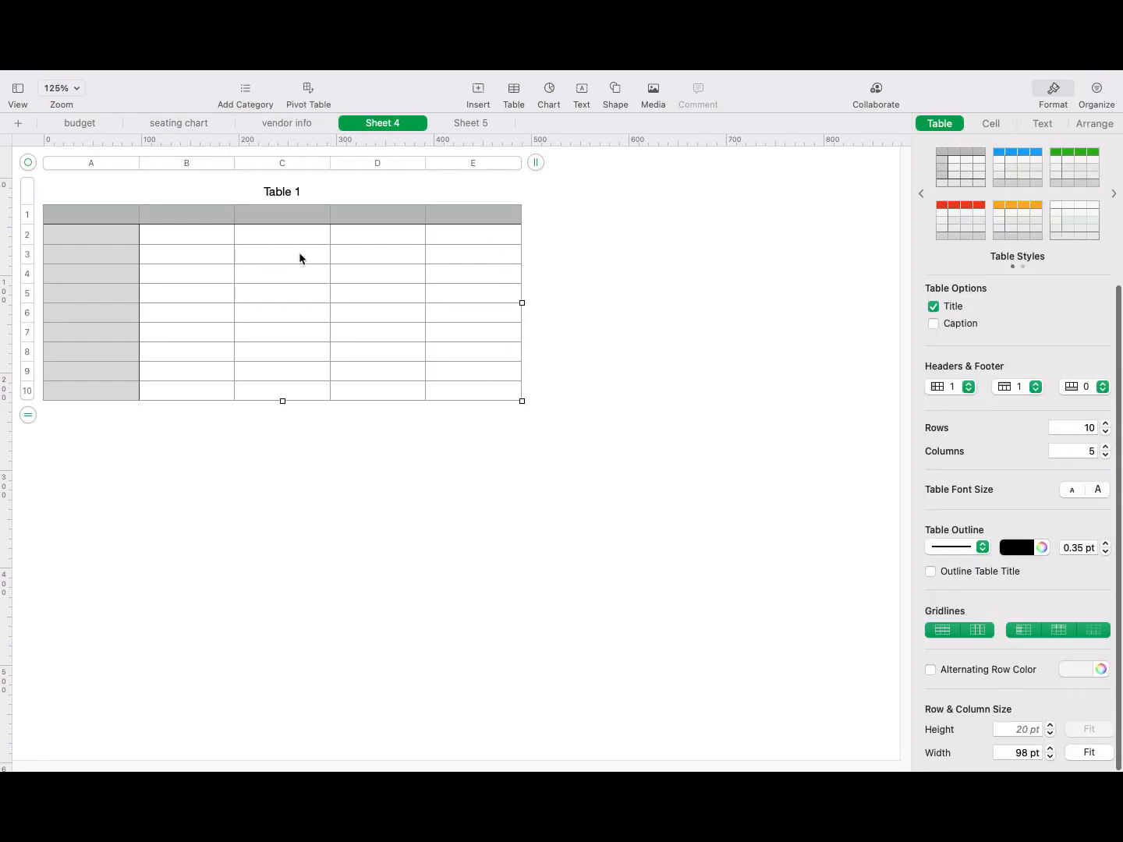
{"action": "left_click", "coordinate": [652, 330]}
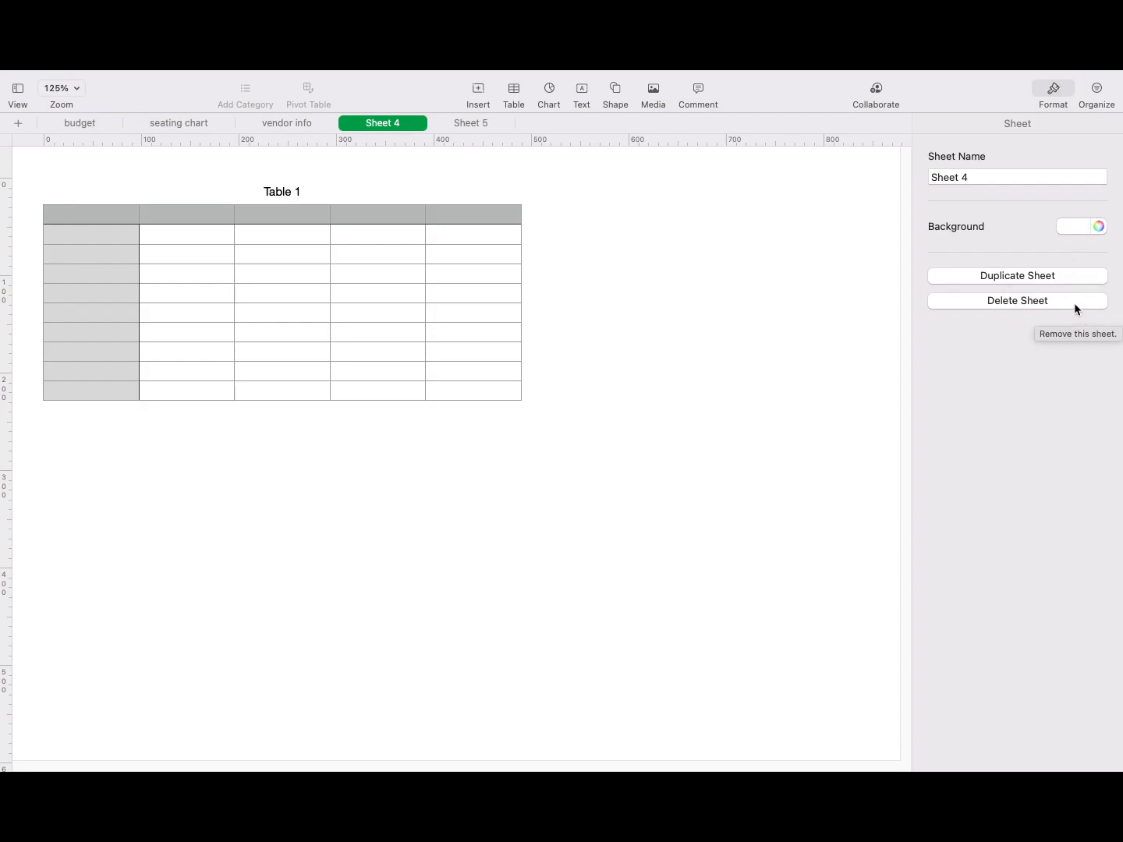
{"action": "left_click", "coordinate": [980, 178]}
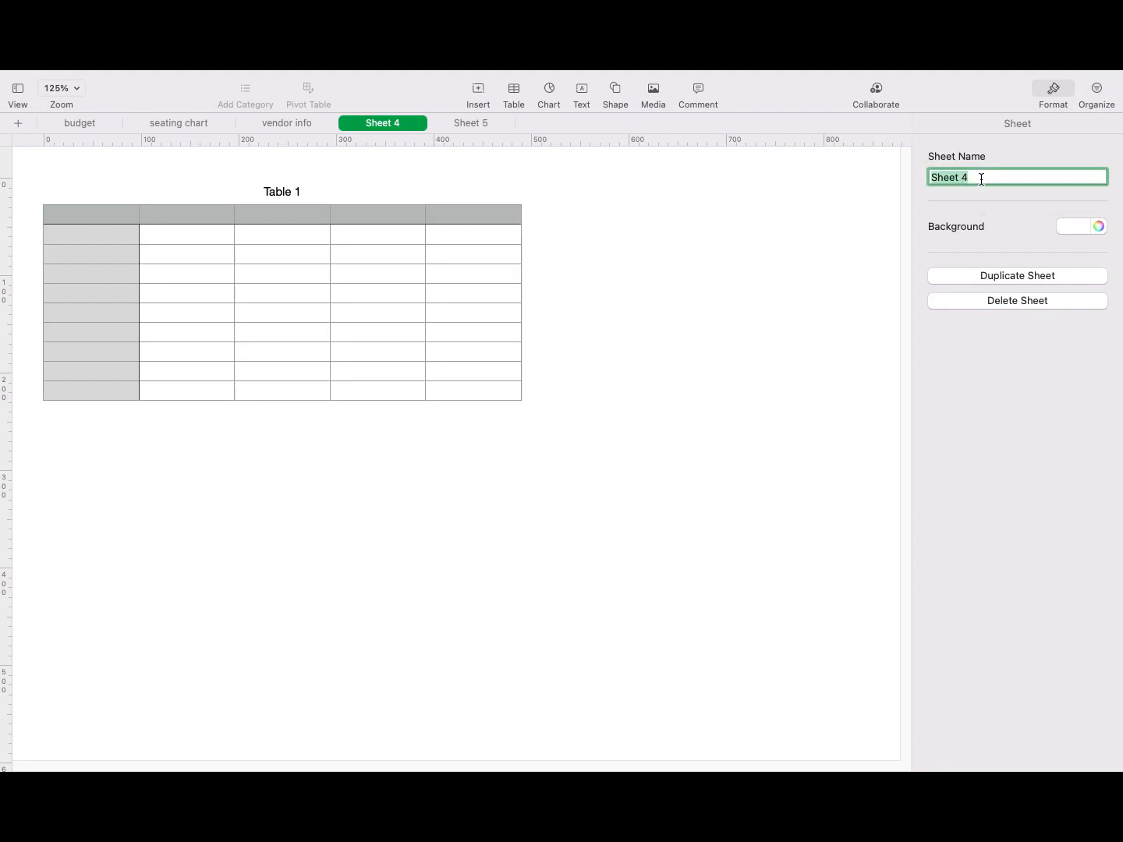
{"action": "key", "text": "BackSpace"}
{"action": "type", "text": "task list"}
{"action": "key", "text": "Return"}
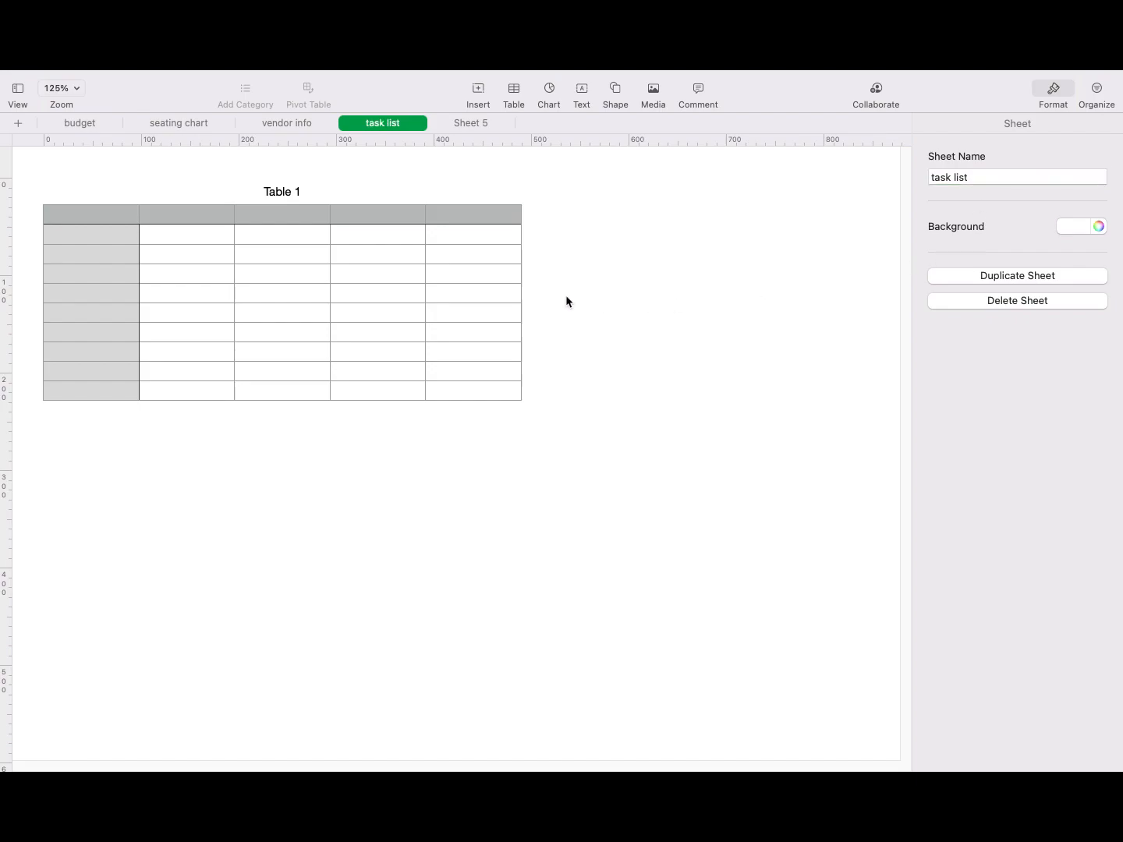
Step: Rename Sheet 5 as "guest list" through the sheet's name setting in the Format inspector
{"action": "left_click", "coordinate": [472, 124]}
{"action": "left_click", "coordinate": [662, 214]}
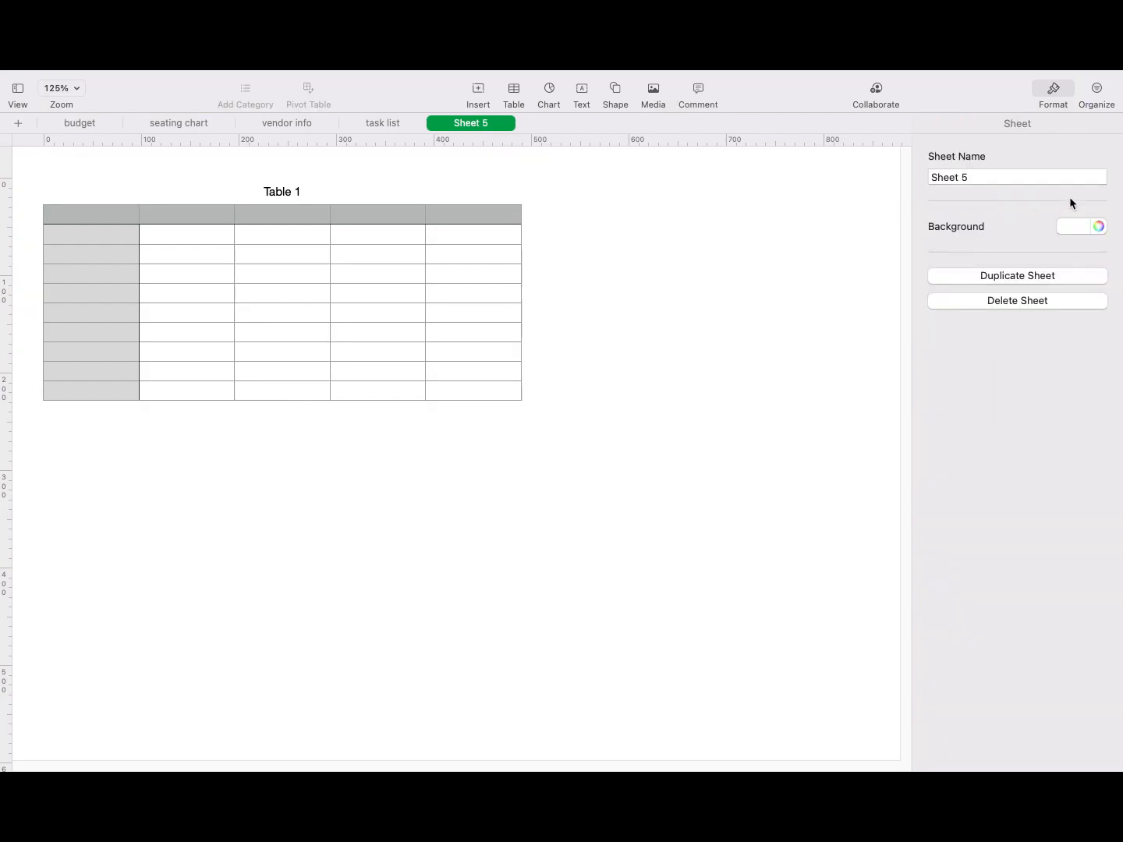
{"action": "left_click", "coordinate": [976, 179]}
{"action": "type", "text": "gu"}
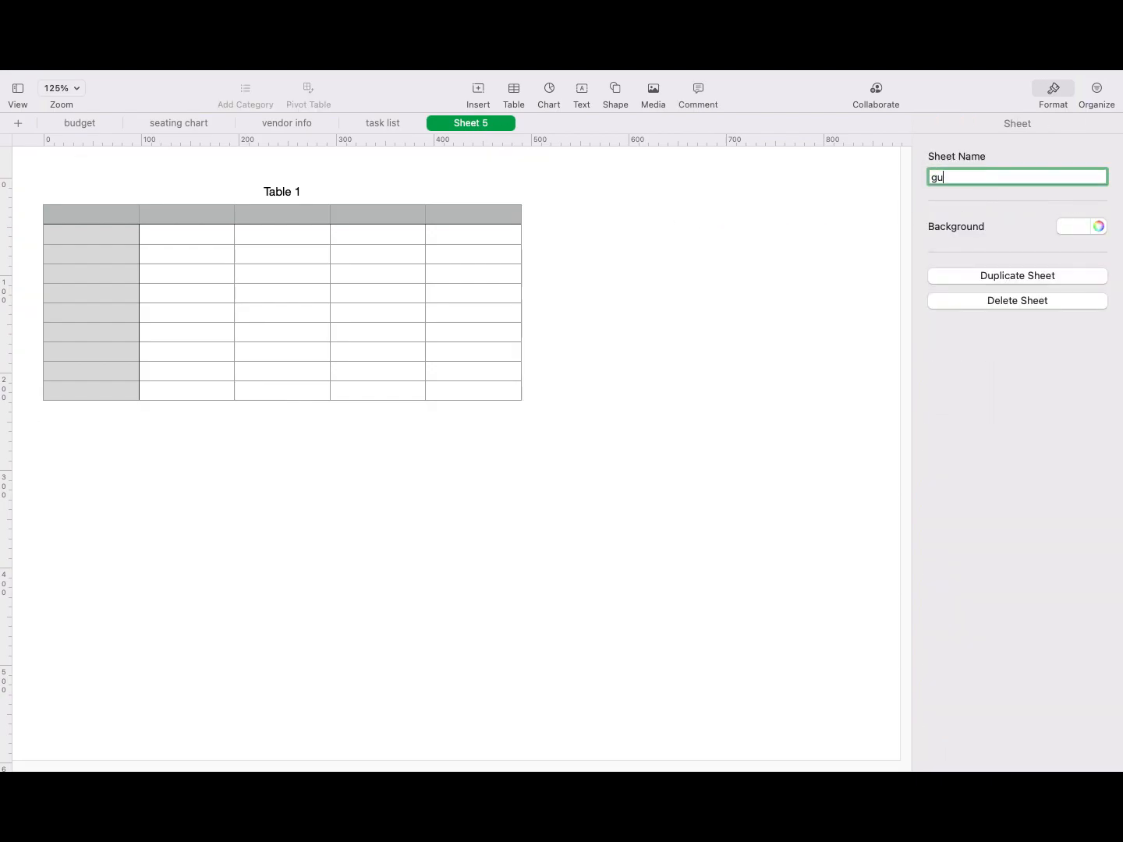
{"action": "type", "text": "est list"}
{"action": "left_click", "coordinate": [586, 440]}
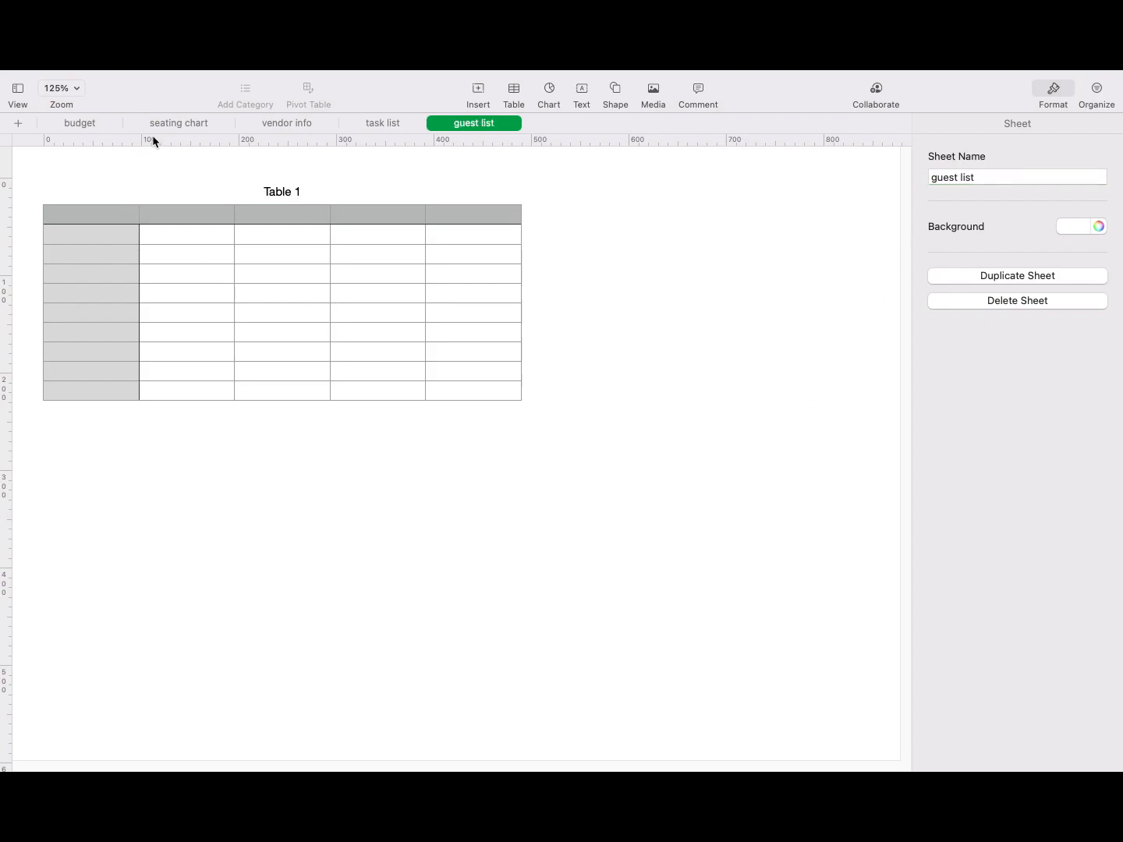
Step: Reorder the sheets so guest list follows budget and task list comes before vendor info, then show the vendor info sheet
{"action": "left_click_drag", "start_coordinate": [159, 121], "coordinate": [194, 127]}
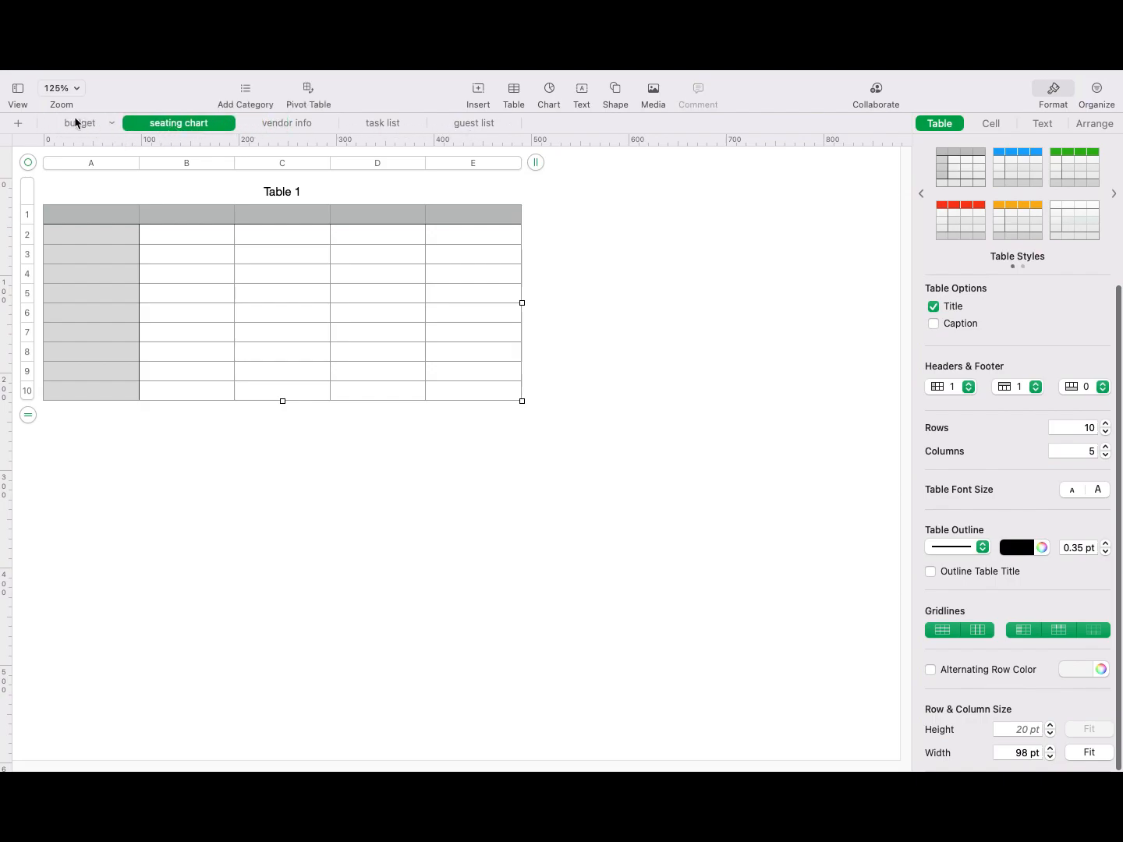
{"action": "left_click_drag", "start_coordinate": [474, 121], "coordinate": [194, 125]}
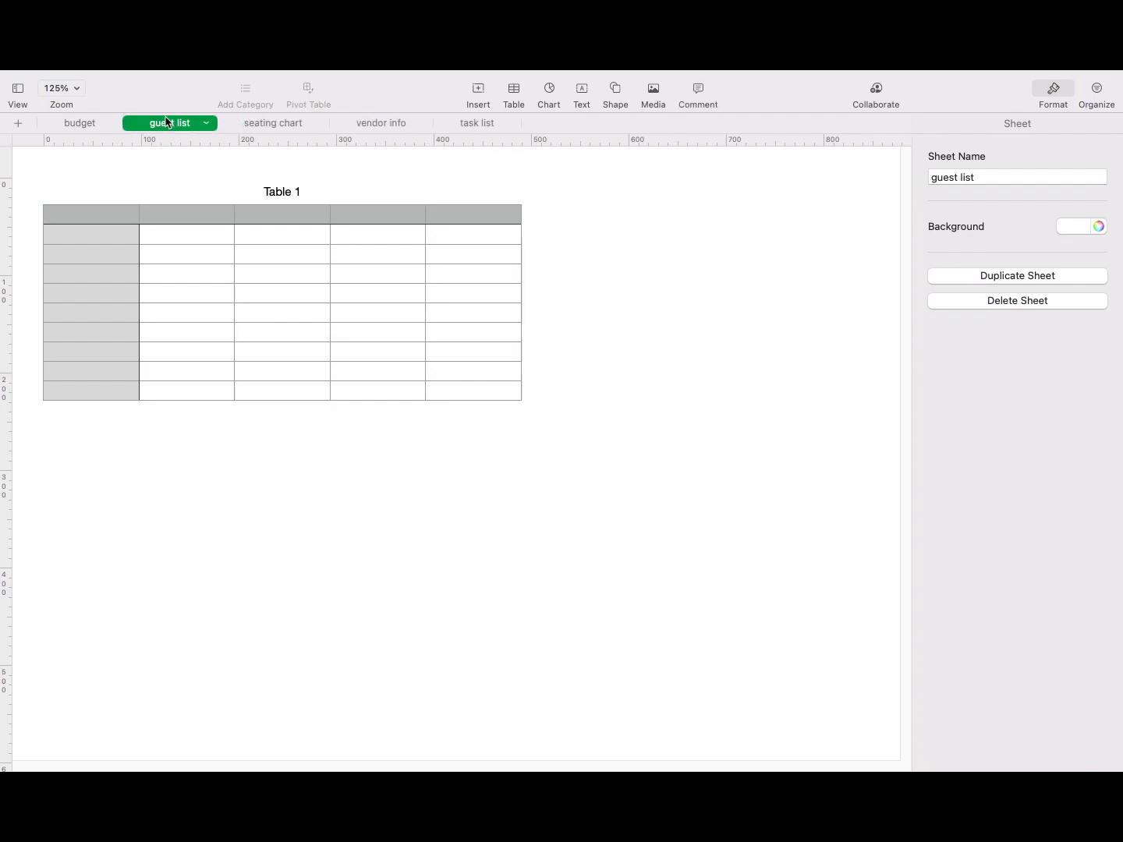
{"action": "left_click", "coordinate": [277, 125]}
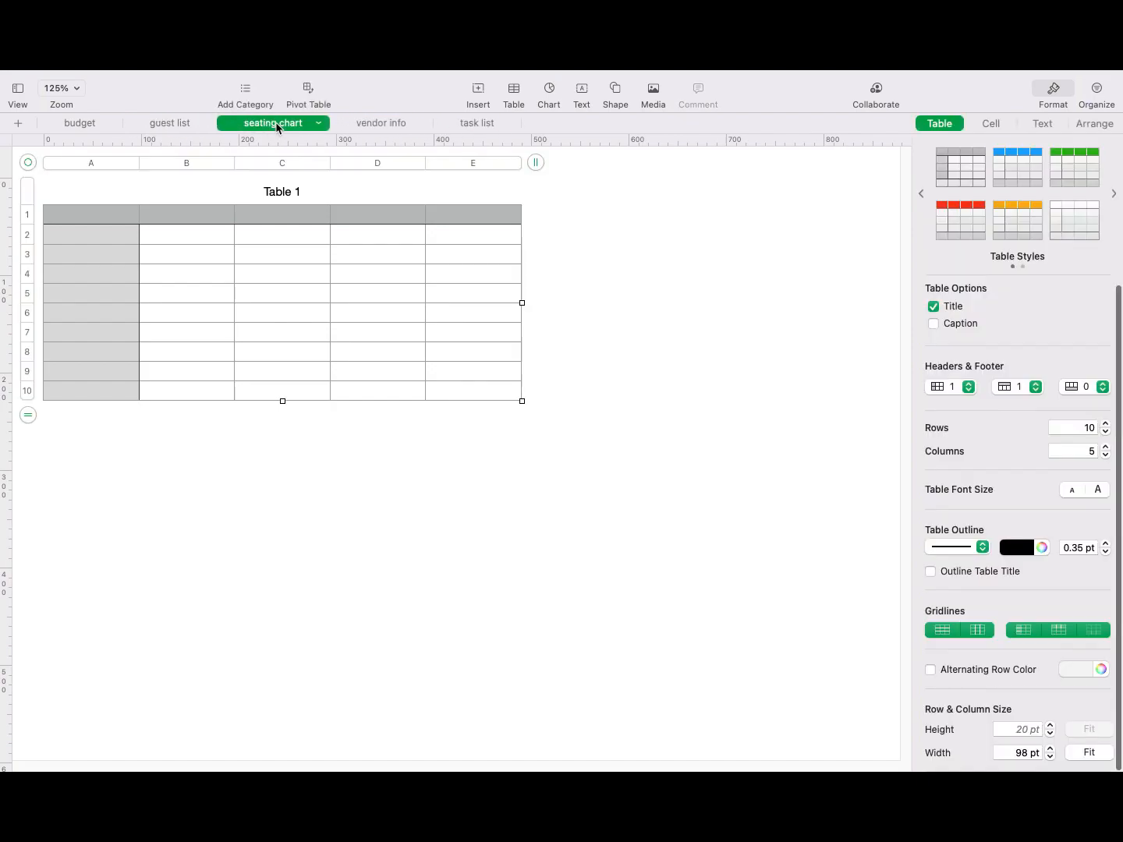
{"action": "left_click_drag", "start_coordinate": [485, 123], "coordinate": [384, 122]}
{"action": "left_click", "coordinate": [466, 130]}
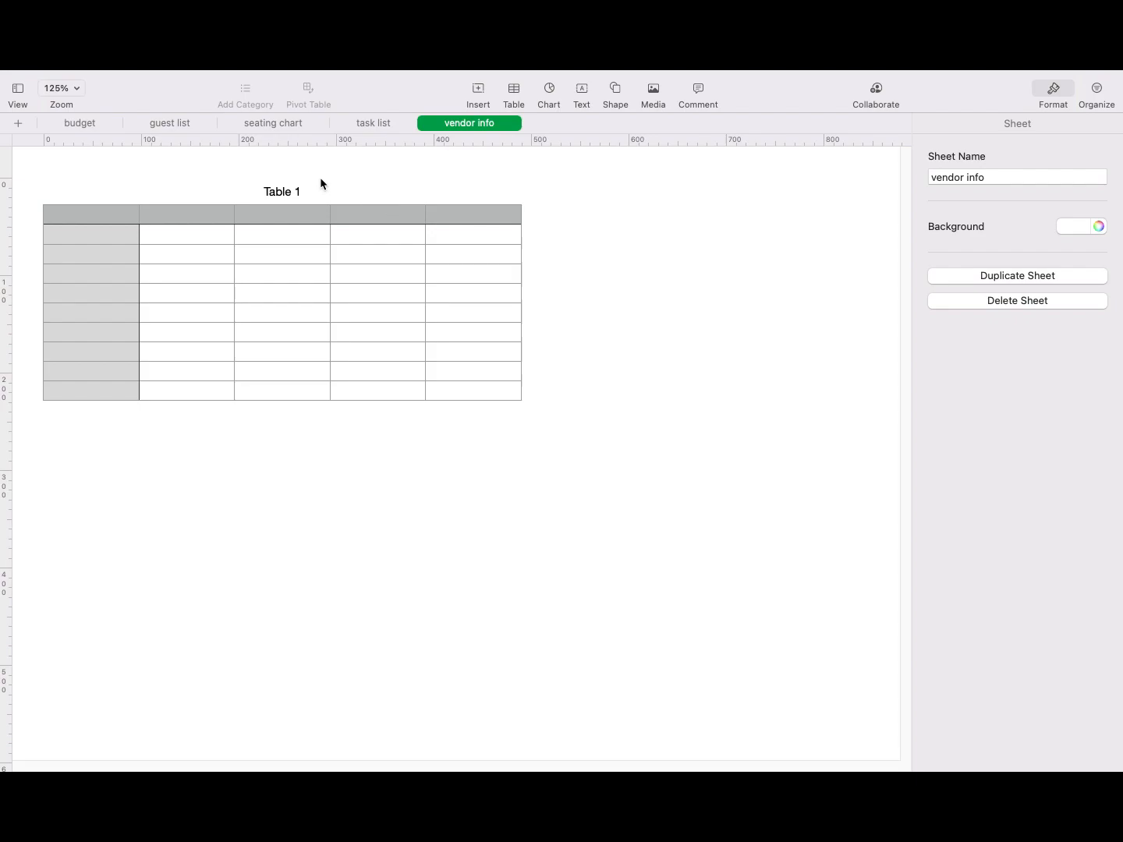
Step: Open System Preferences, take the spreadsheet window out of full screen, and bring the System Preferences window in front of it
{"action": "mouse_move", "coordinate": [39, 73]}
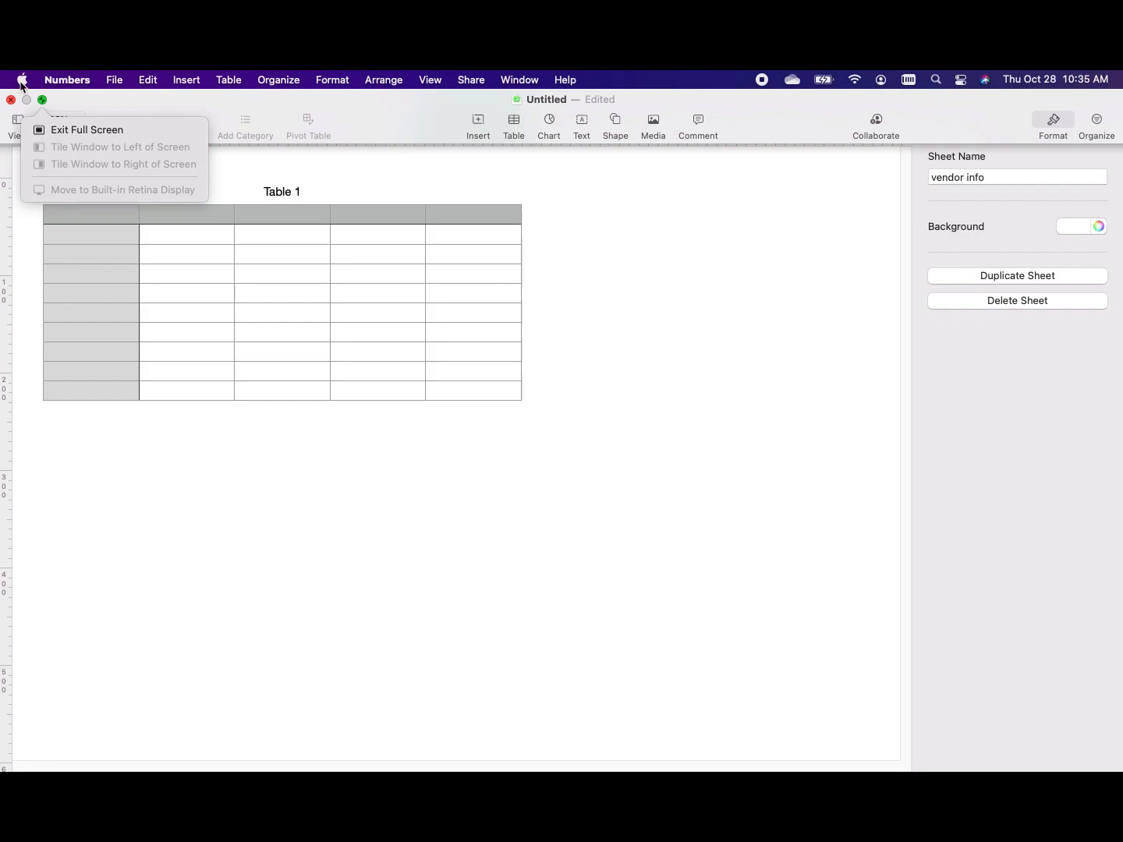
{"action": "left_click", "coordinate": [22, 81]}
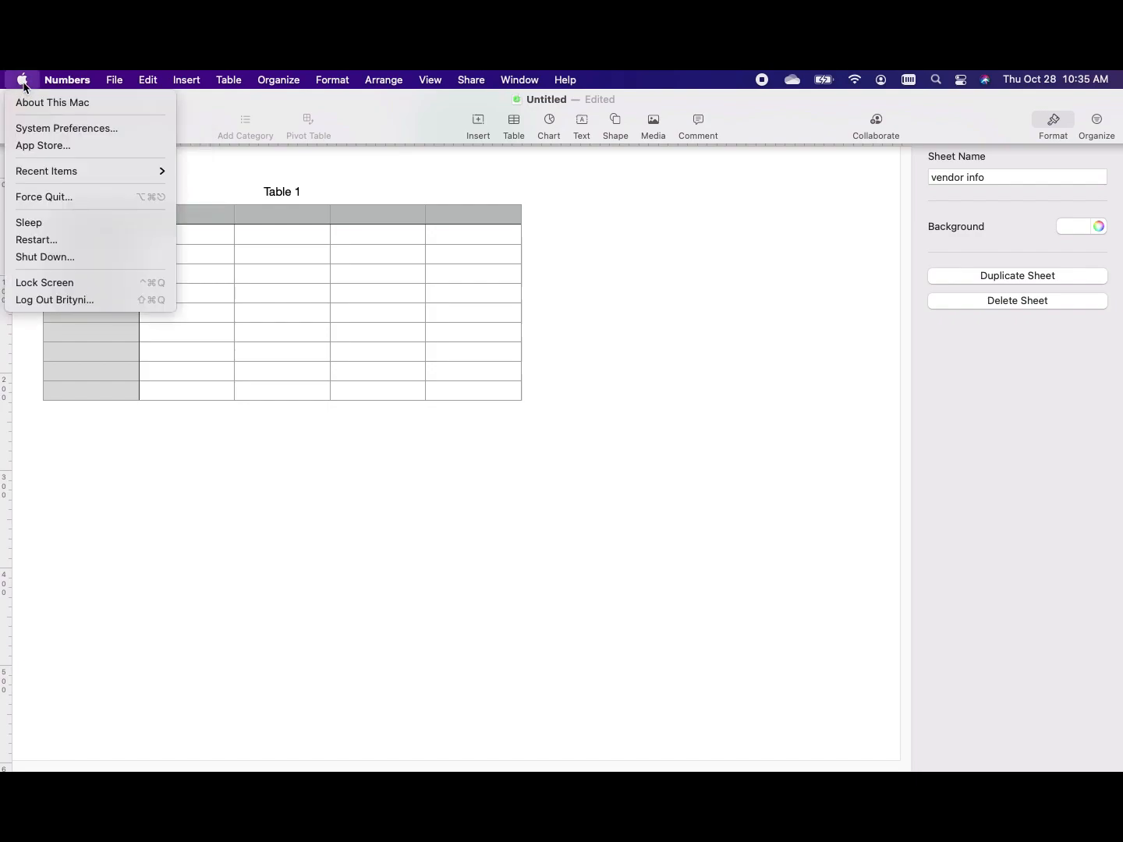
{"action": "left_click", "coordinate": [109, 130]}
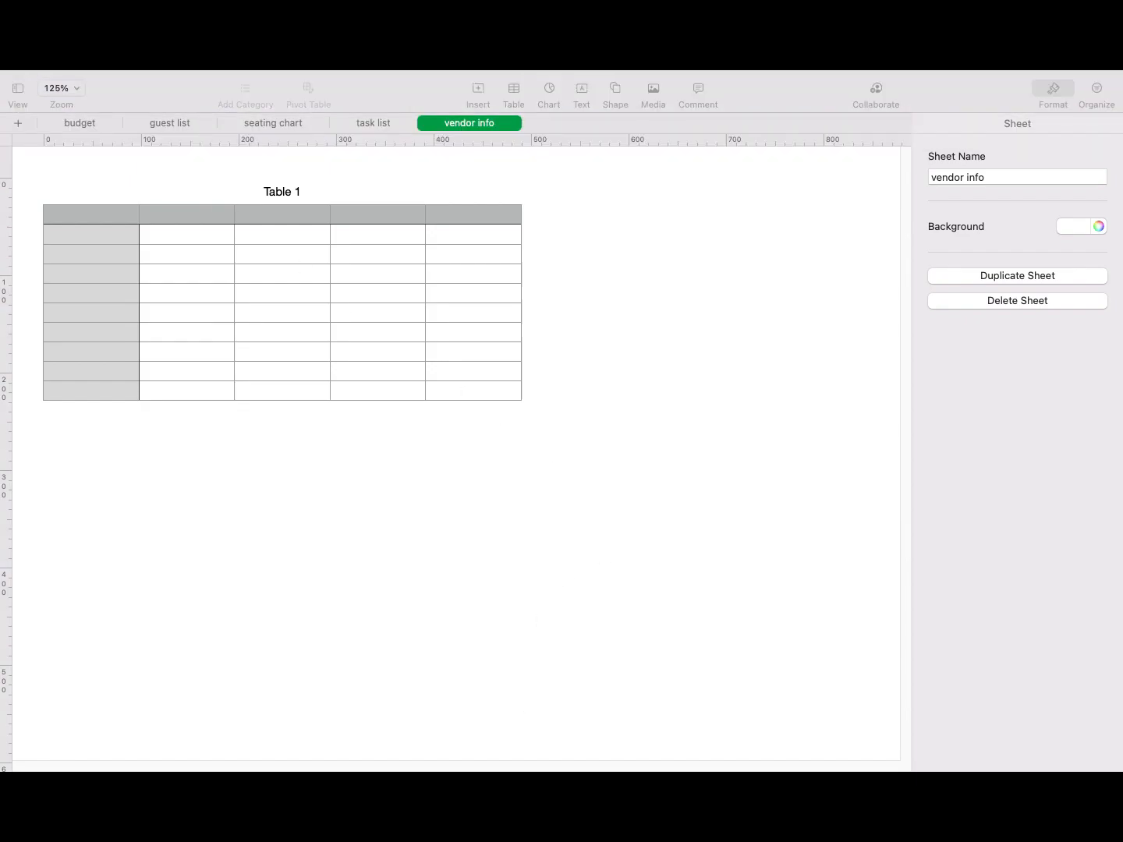
{"action": "left_click", "coordinate": [106, 93]}
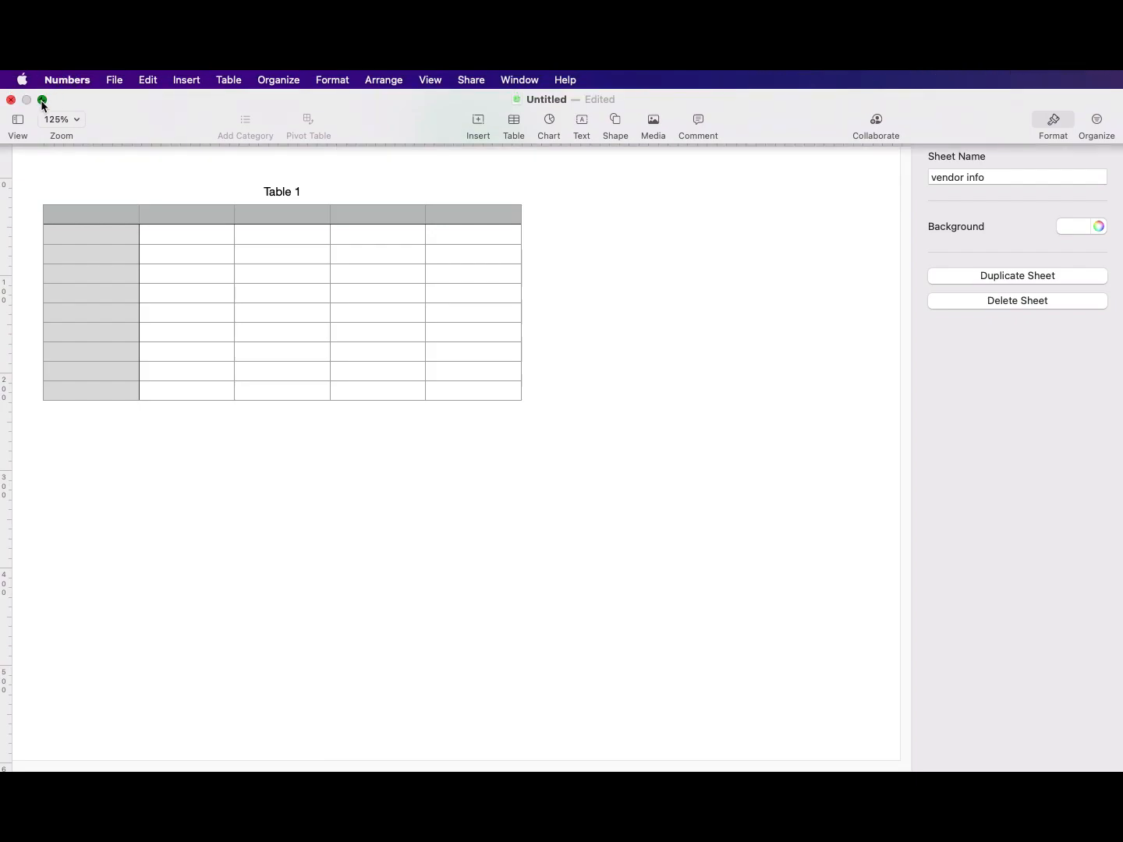
{"action": "left_click", "coordinate": [41, 97]}
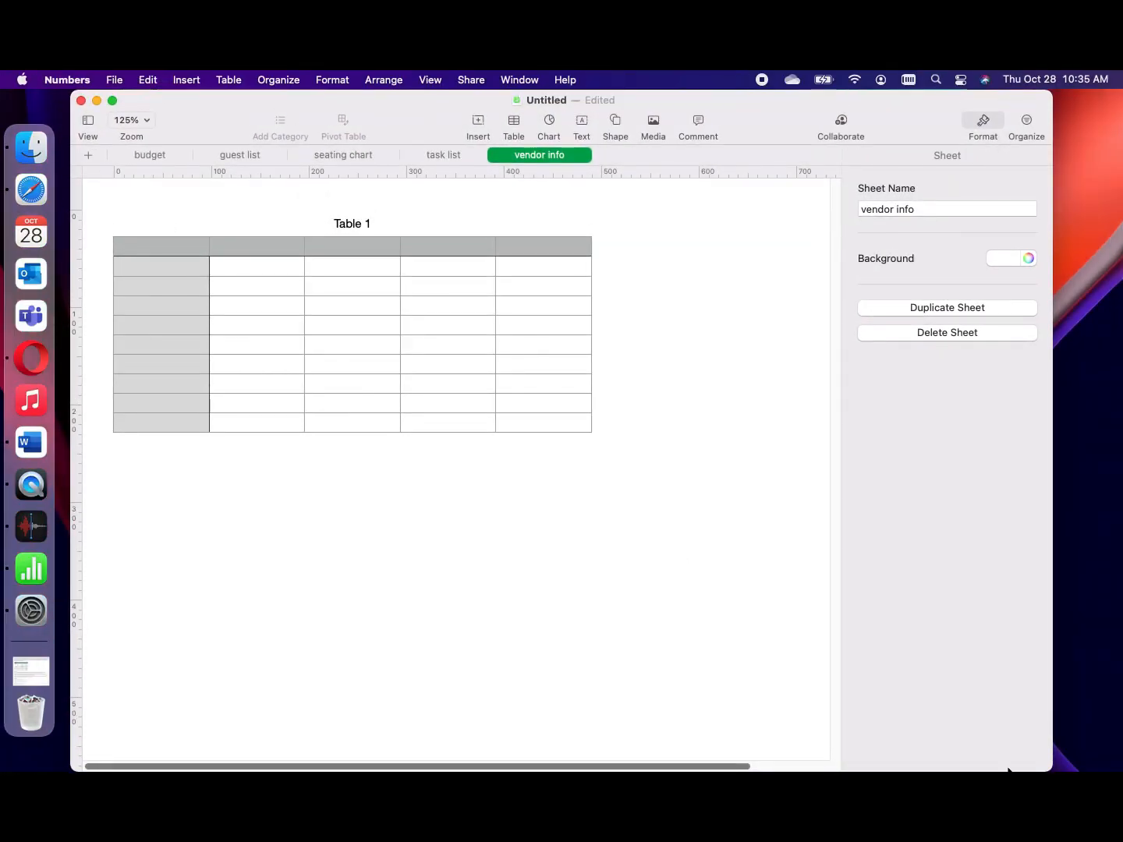
{"action": "left_click_drag", "start_coordinate": [1121, 460], "coordinate": [638, 248]}
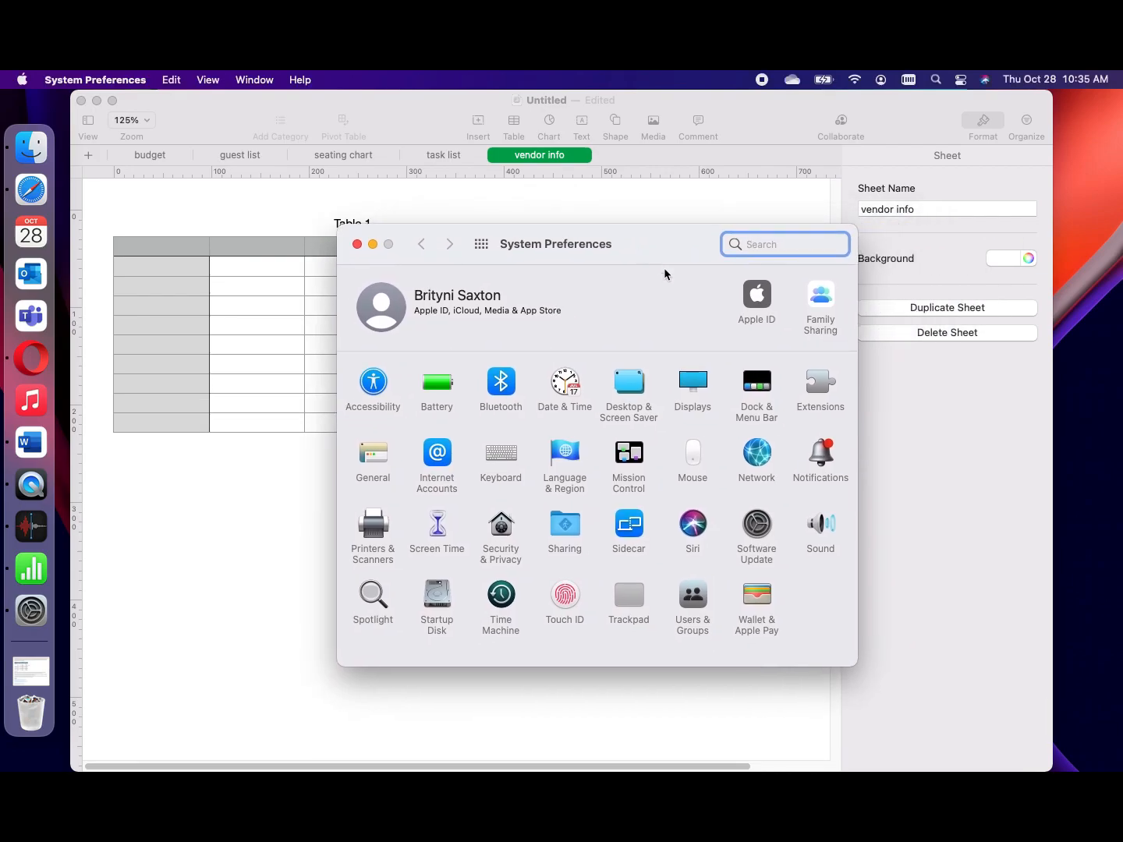
Step: Open the General preferences and set tabs to be preferred always when opening documents
{"action": "left_click", "coordinate": [373, 460]}
{"action": "left_click_drag", "start_coordinate": [610, 249], "coordinate": [575, 160]}
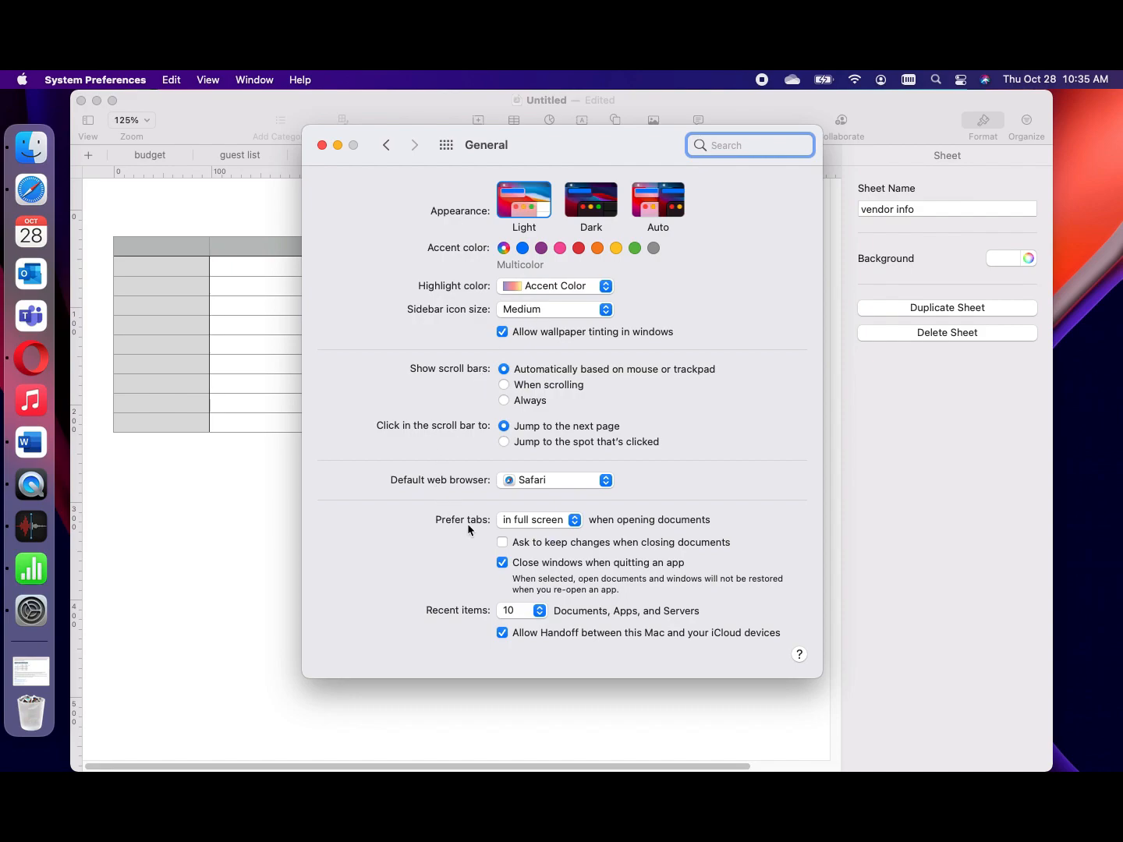
{"action": "left_click", "coordinate": [575, 523]}
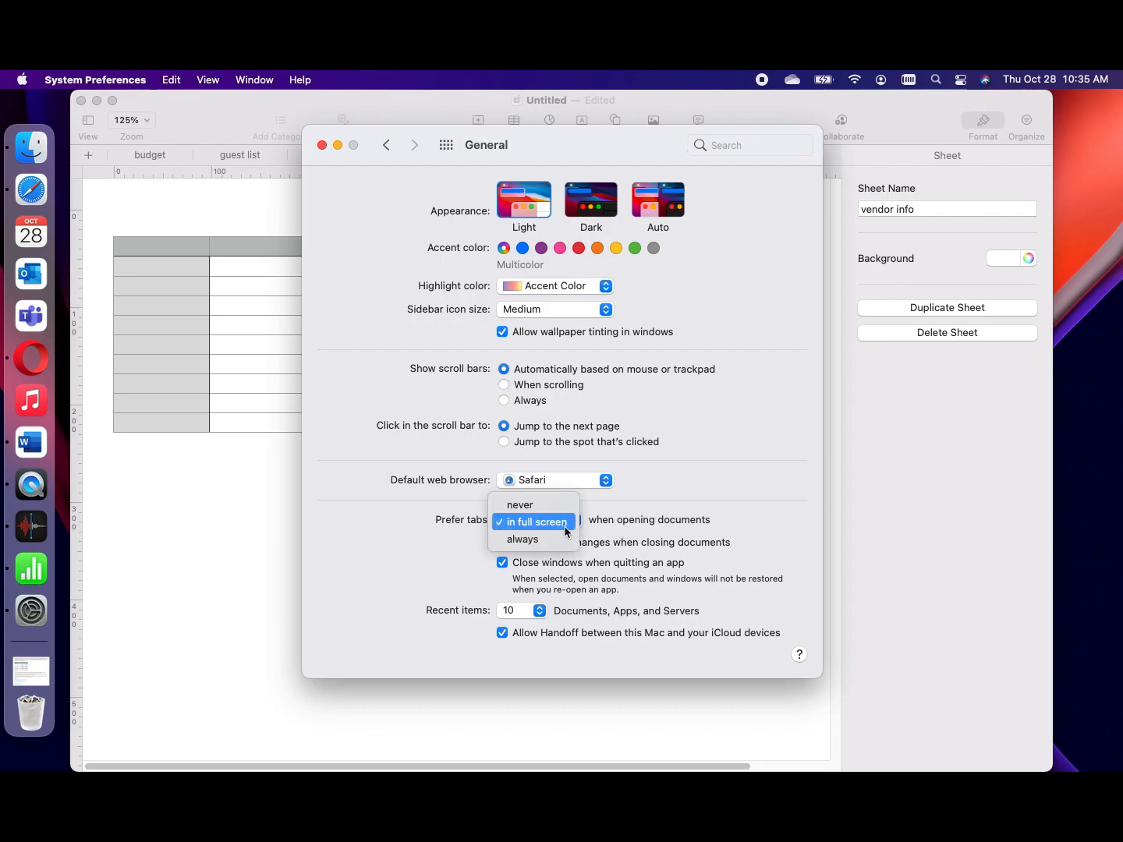
{"action": "left_click", "coordinate": [570, 542]}
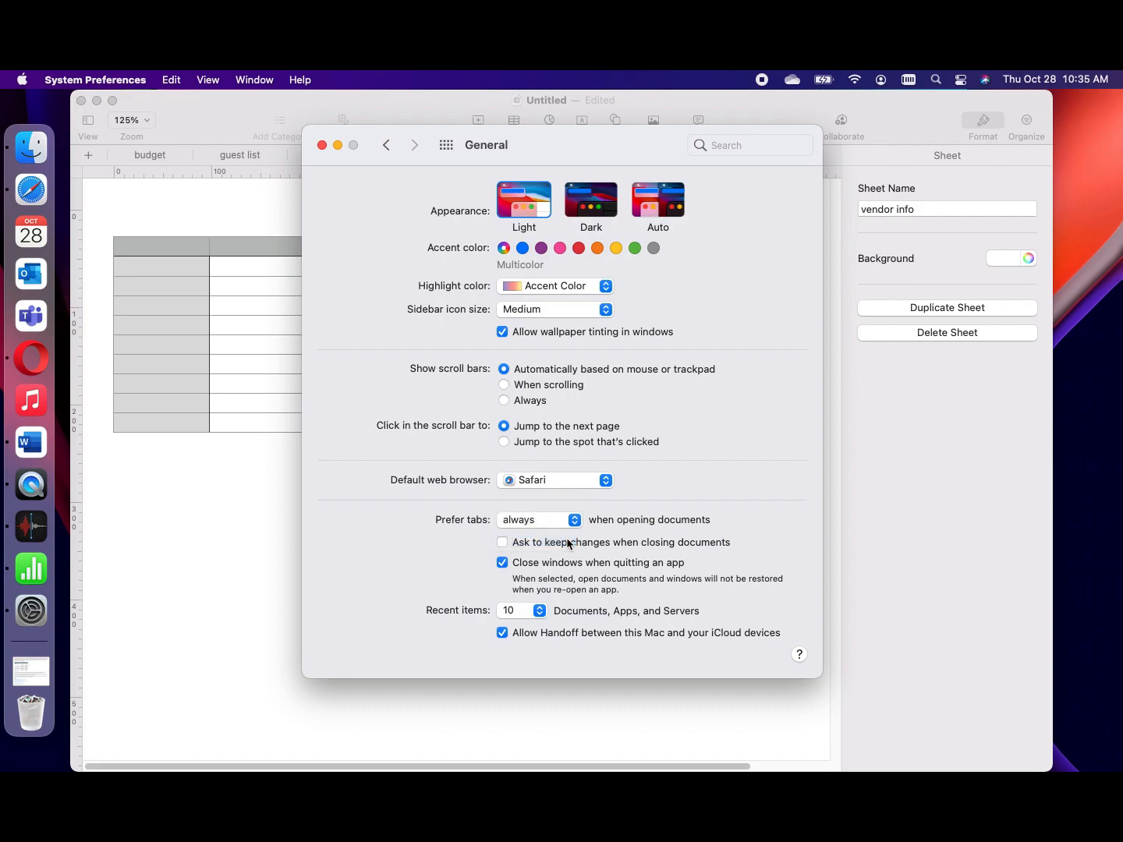
Step: Set the preference for tabs when opening documents to in full screen, and close System Preferences
{"action": "left_click", "coordinate": [575, 519]}
{"action": "left_click", "coordinate": [572, 508]}
{"action": "left_click", "coordinate": [321, 145]}
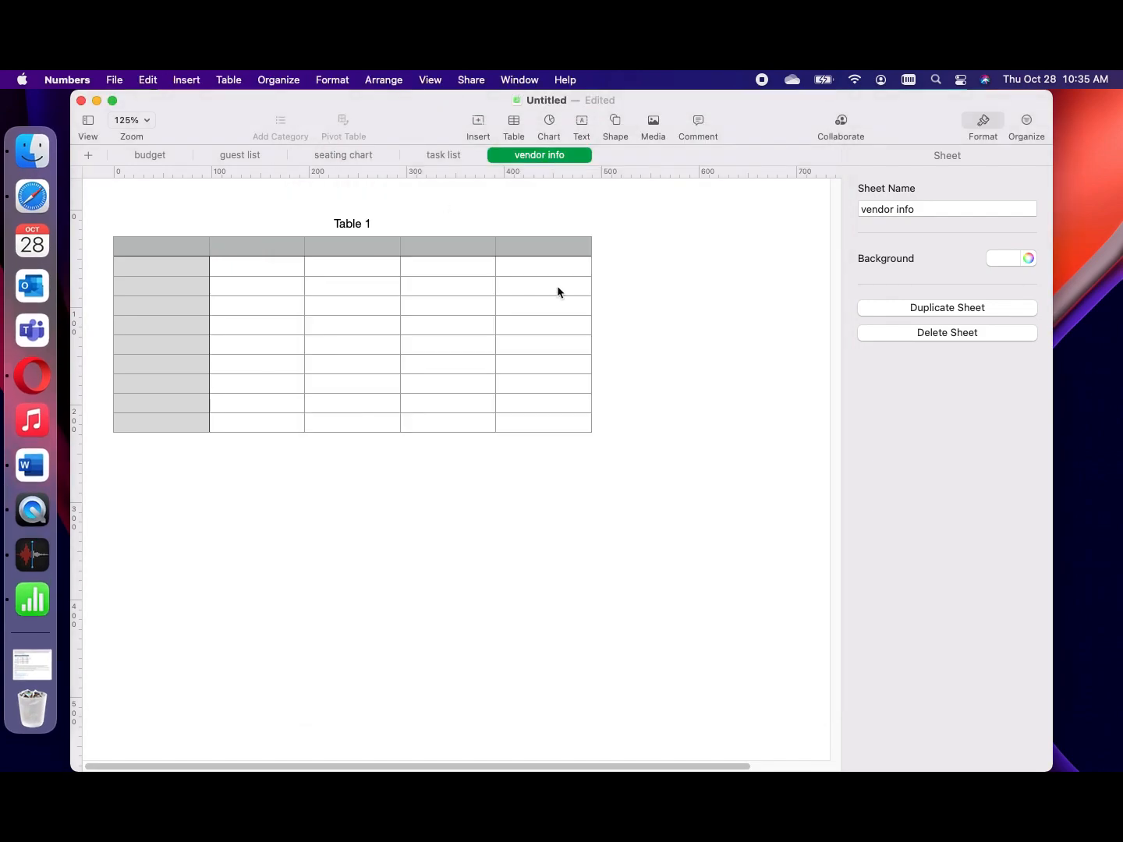
Step: Create a new spreadsheet from the Blank Black template in its own window
{"action": "right_click", "coordinate": [48, 603]}
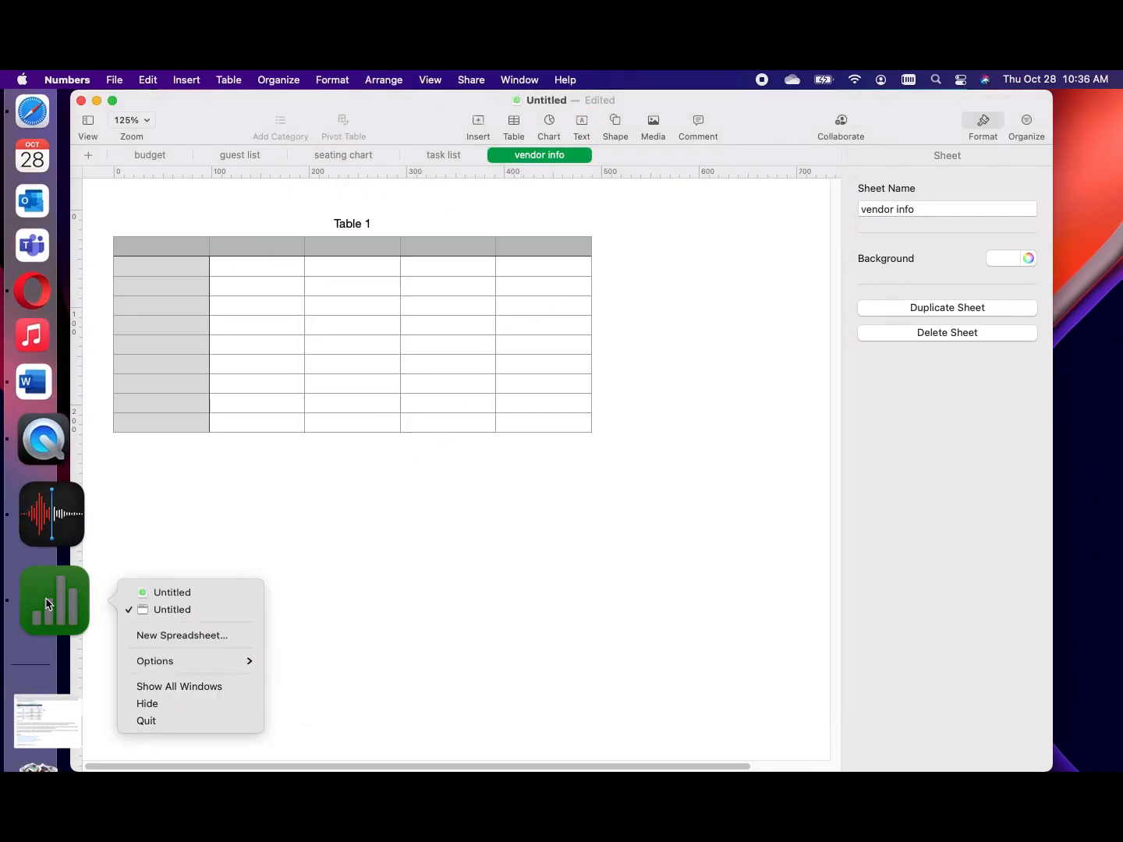
{"action": "left_click", "coordinate": [192, 635]}
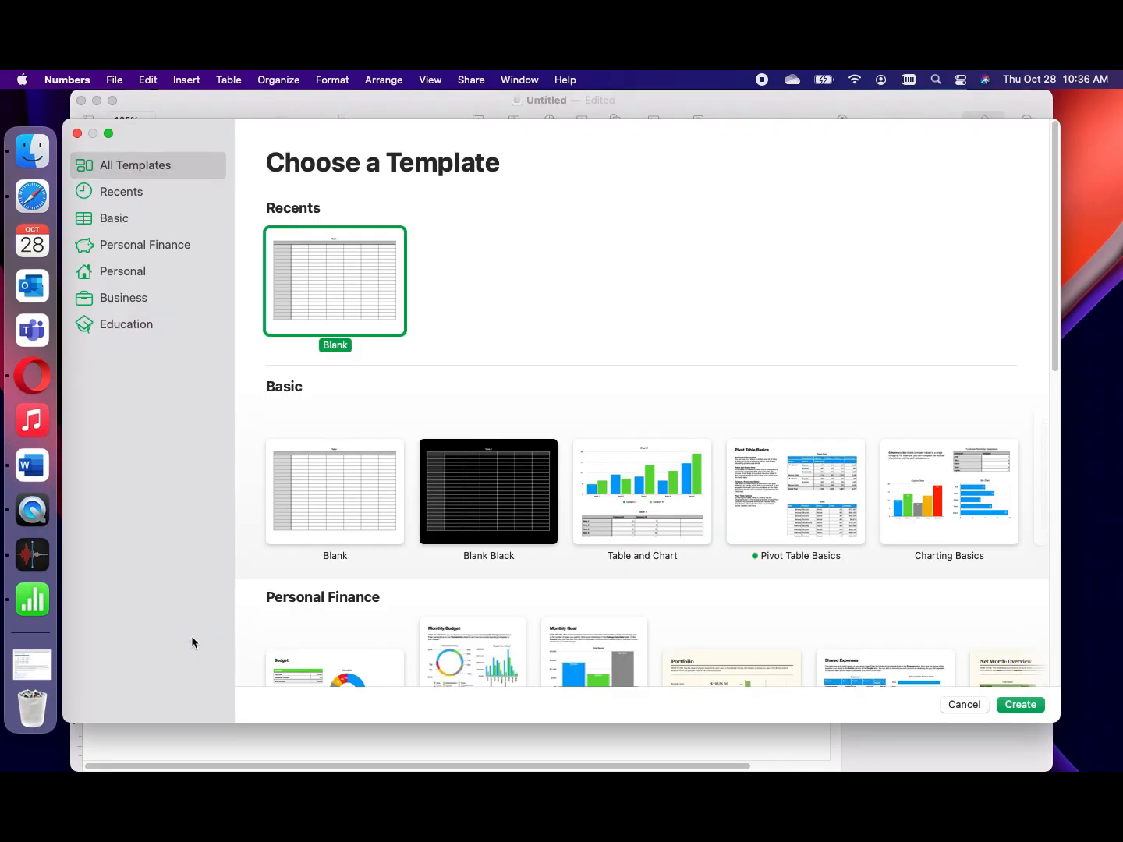
{"action": "double_click", "coordinate": [491, 509]}
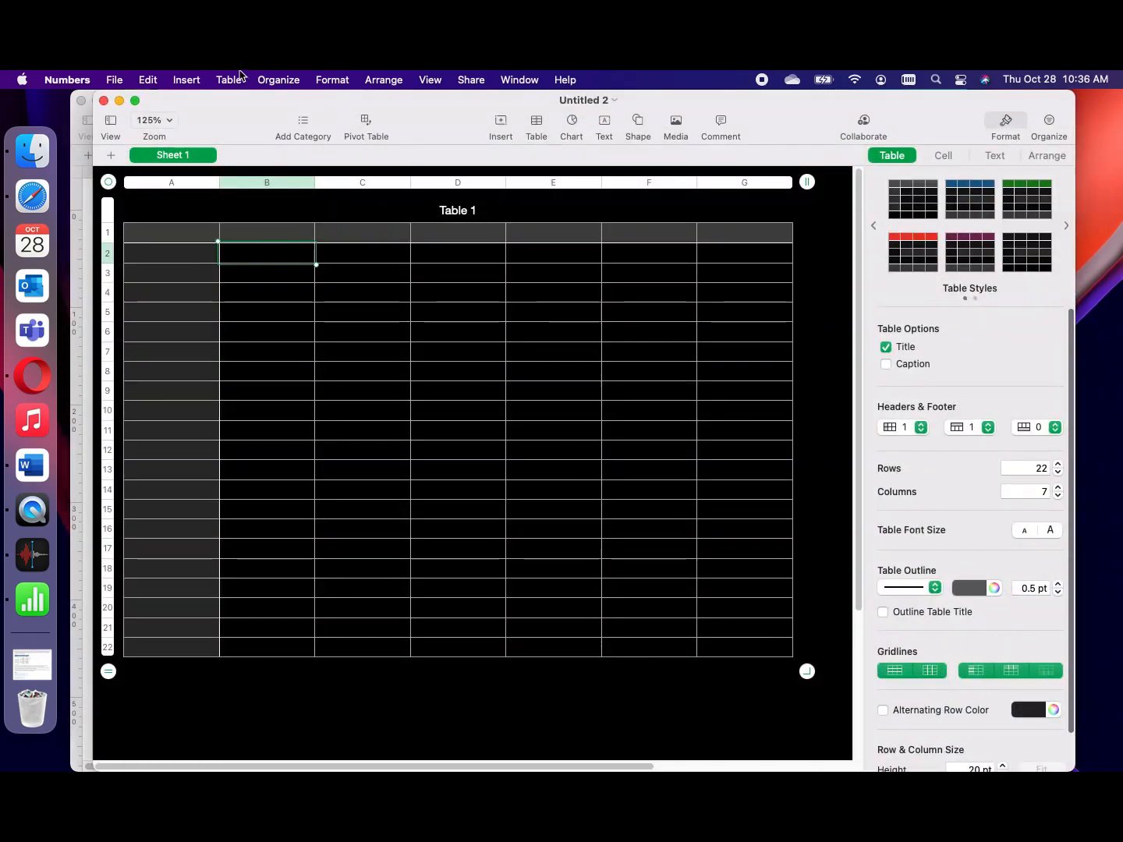
Step: Bring the Untitled spreadsheet with the vendor info sheet to the front and make it full screen
{"action": "left_click", "coordinate": [114, 79]}
{"action": "mouse_move", "coordinate": [169, 137]}
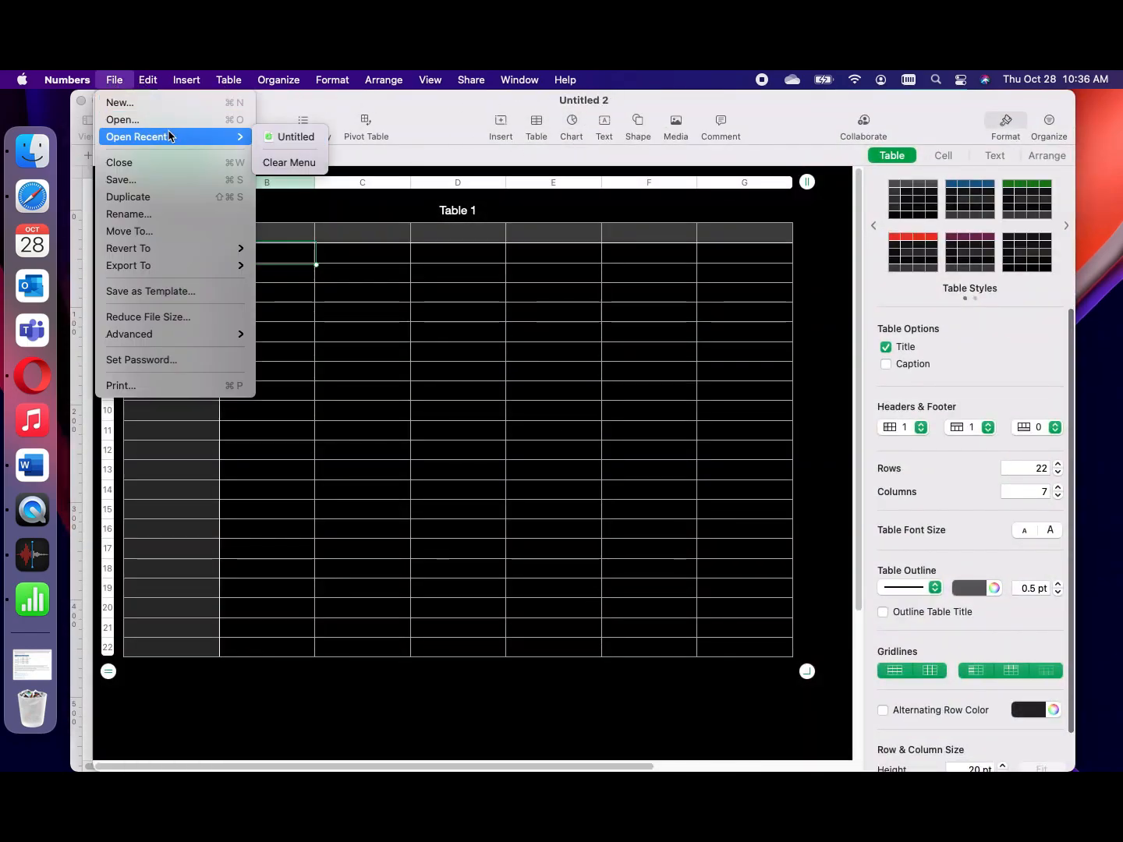
{"action": "left_click", "coordinate": [329, 110]}
{"action": "left_click", "coordinate": [82, 111]}
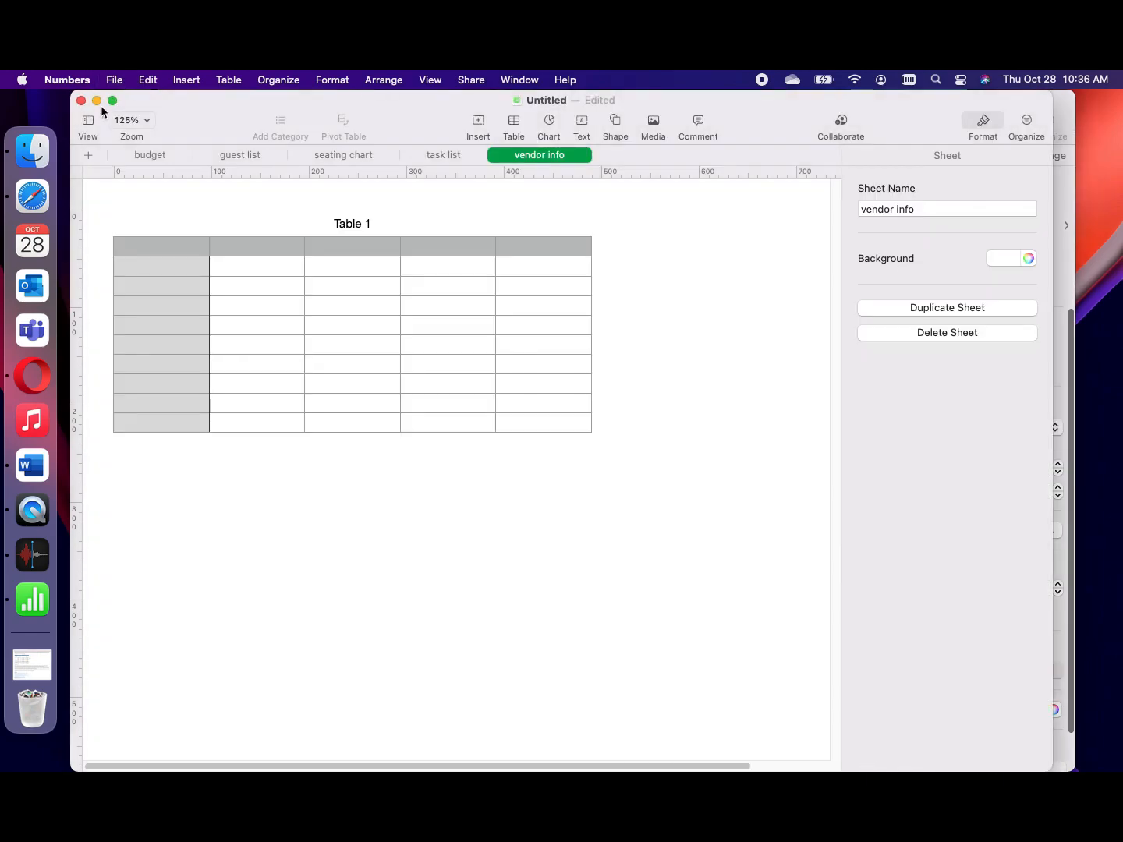
{"action": "left_click", "coordinate": [112, 103]}
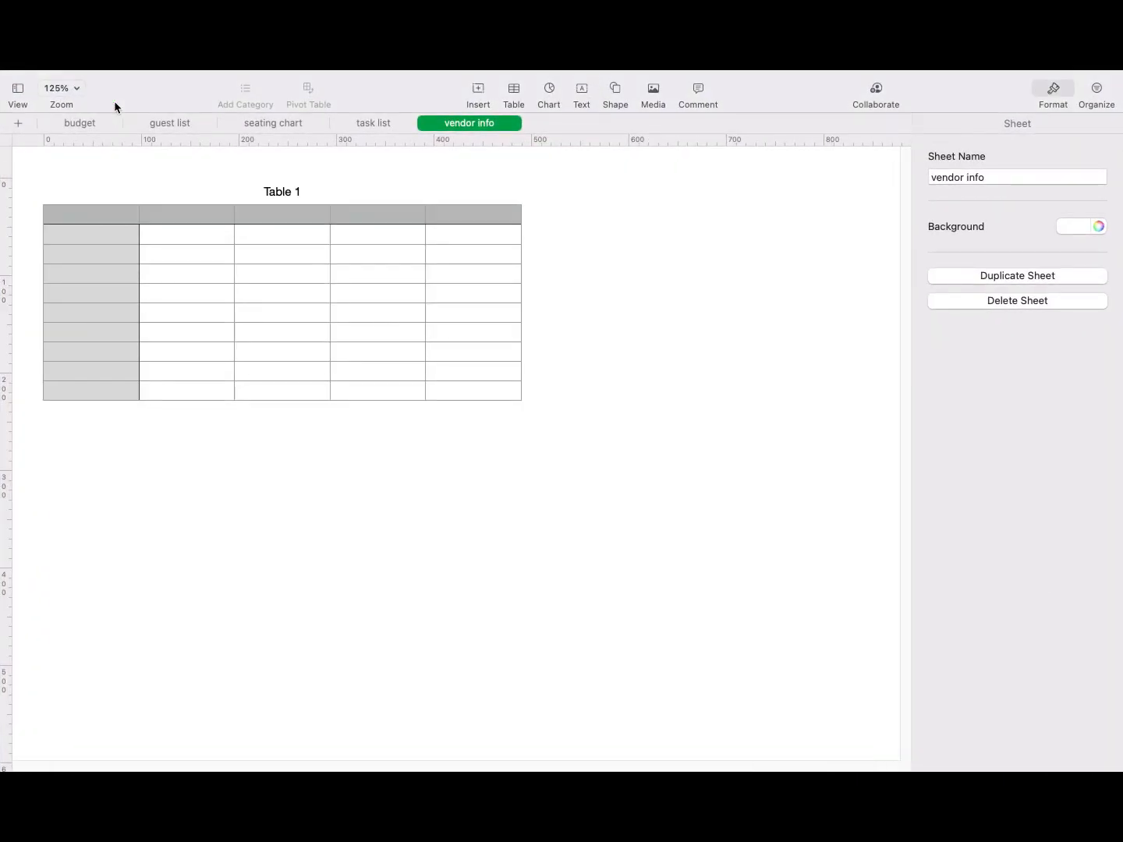
Step: Switch to the black Untitled 2 spreadsheet, close its window, and return to the full-screen Untitled spreadsheet
{"action": "mouse_move", "coordinate": [1, 335]}
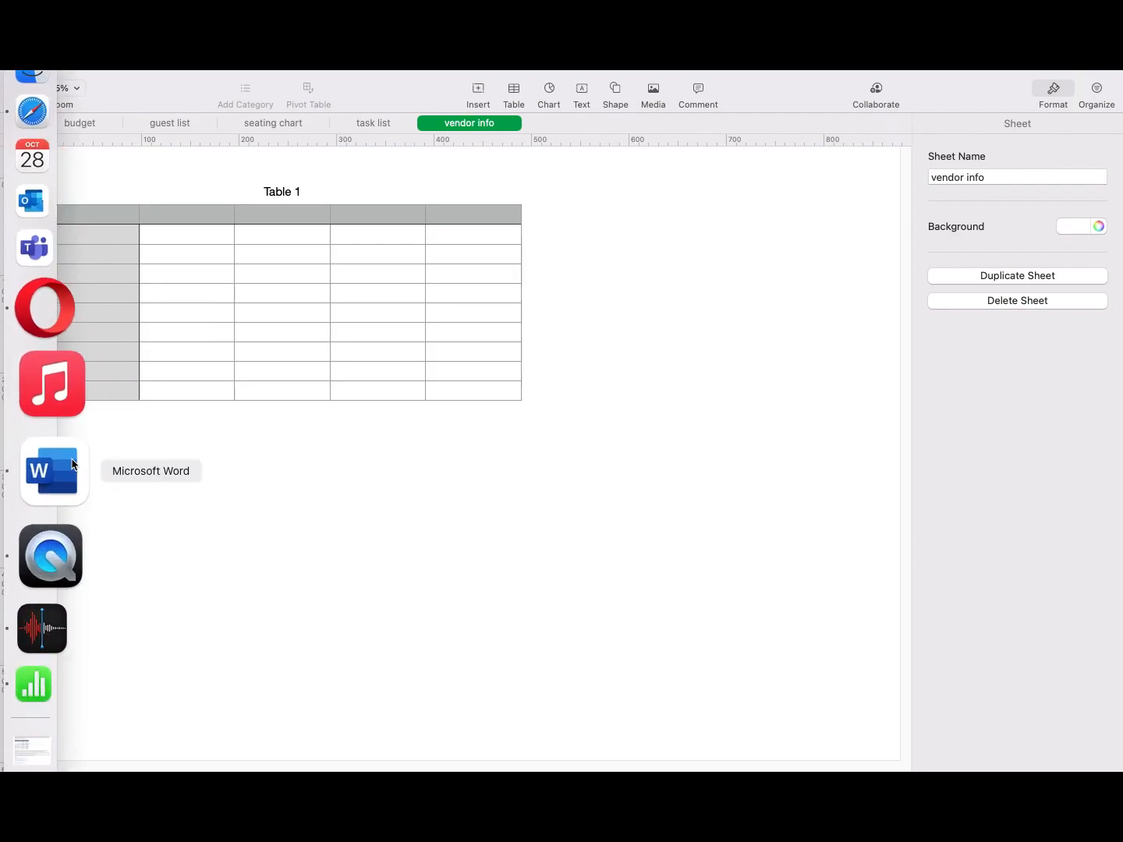
{"action": "left_click", "coordinate": [48, 589]}
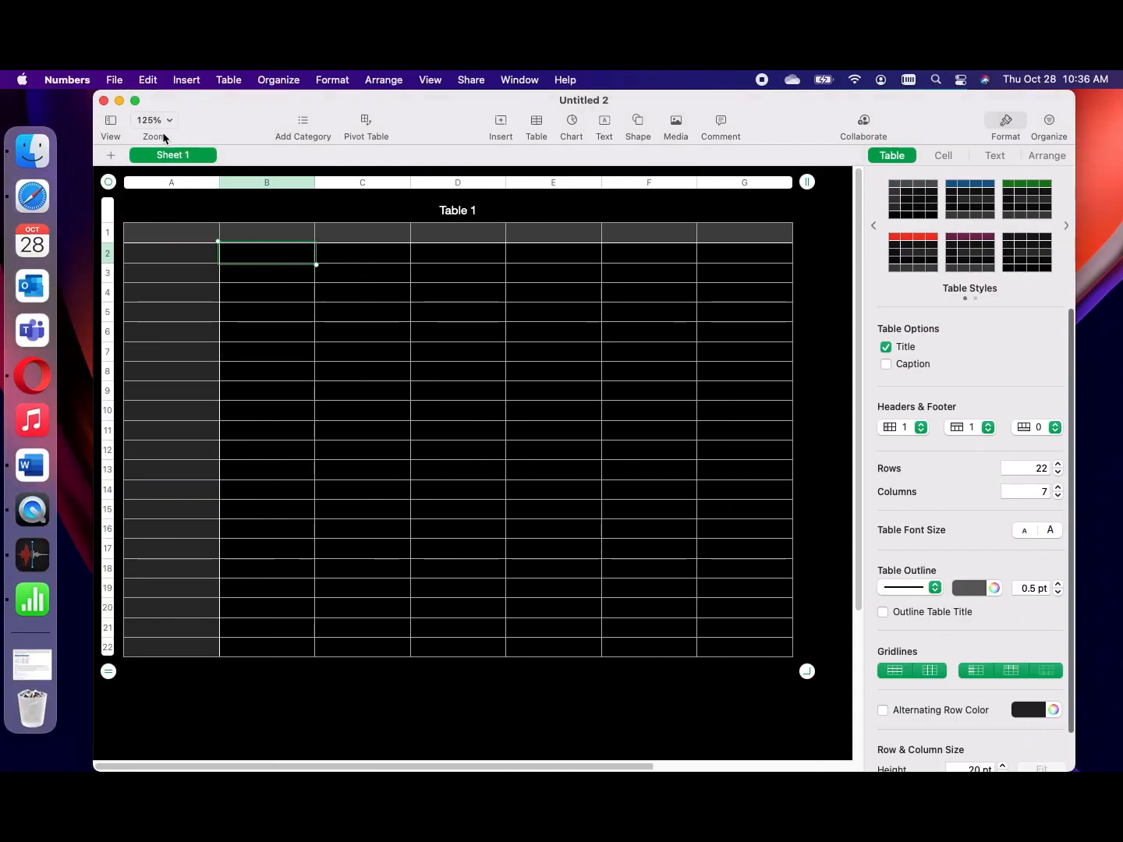
{"action": "left_click", "coordinate": [104, 101]}
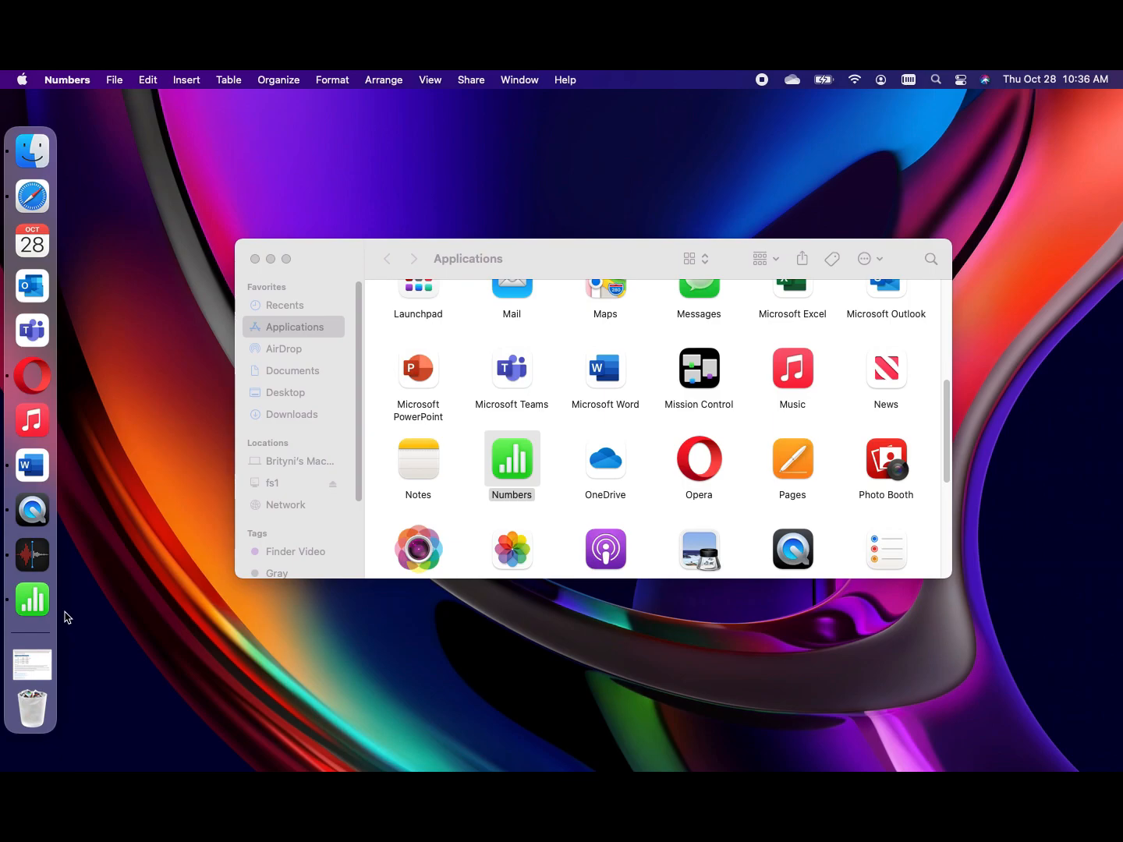
{"action": "right_click", "coordinate": [43, 600]}
{"action": "left_click", "coordinate": [174, 607]}
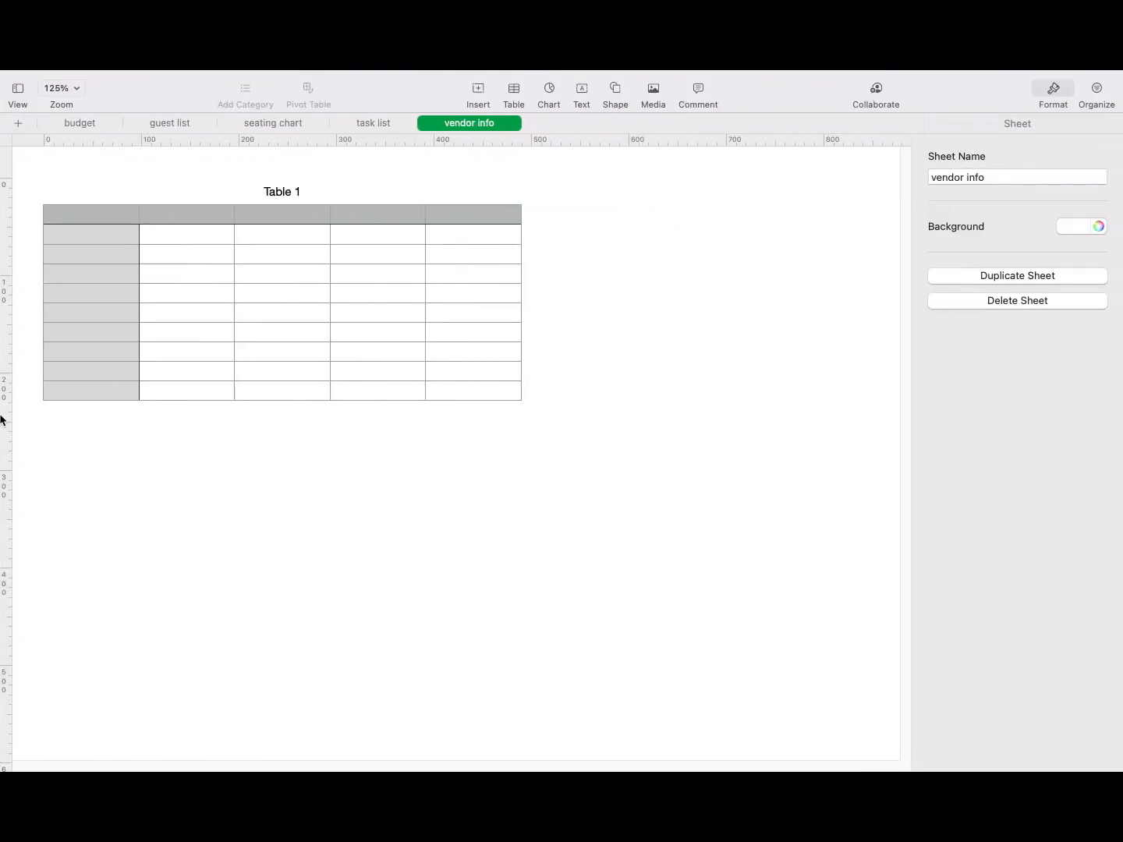
Step: Create a new spreadsheet from the Blank Black template while the Untitled spreadsheet is in full screen
{"action": "mouse_move", "coordinate": [166, 75]}
{"action": "left_click", "coordinate": [114, 82]}
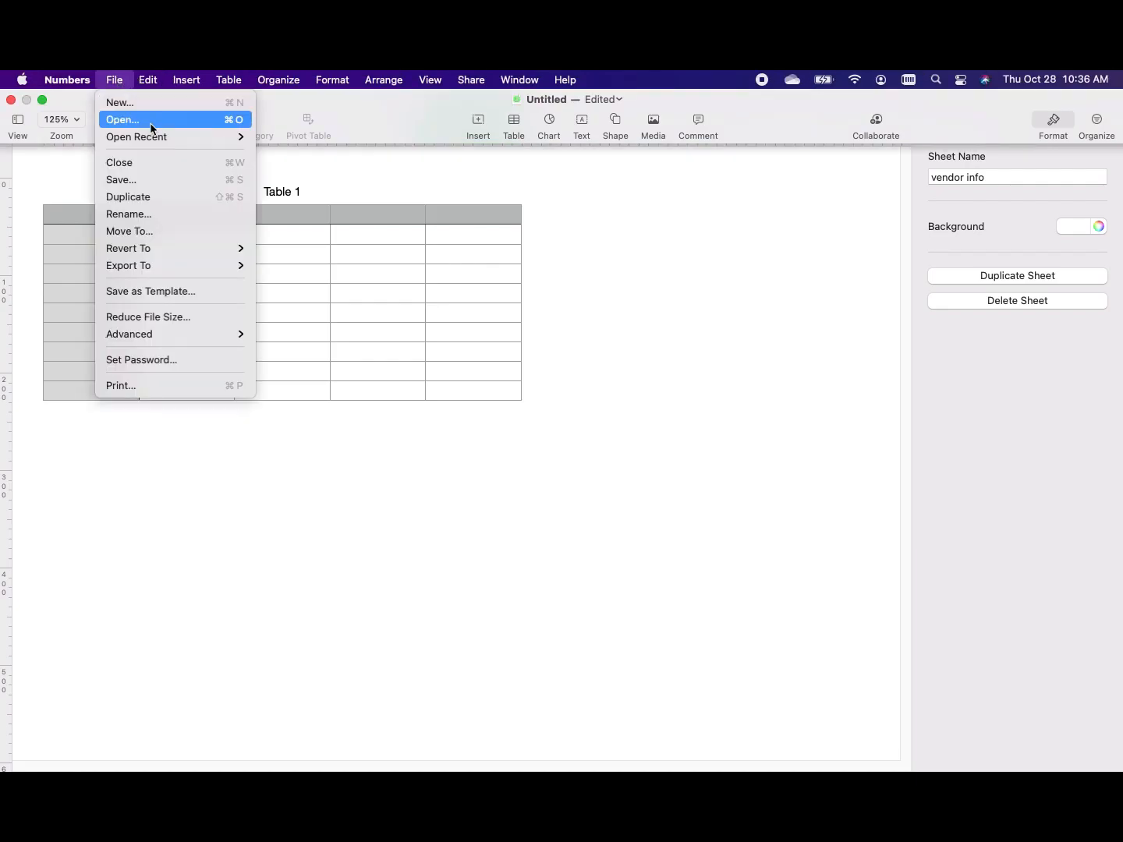
{"action": "left_click", "coordinate": [156, 105]}
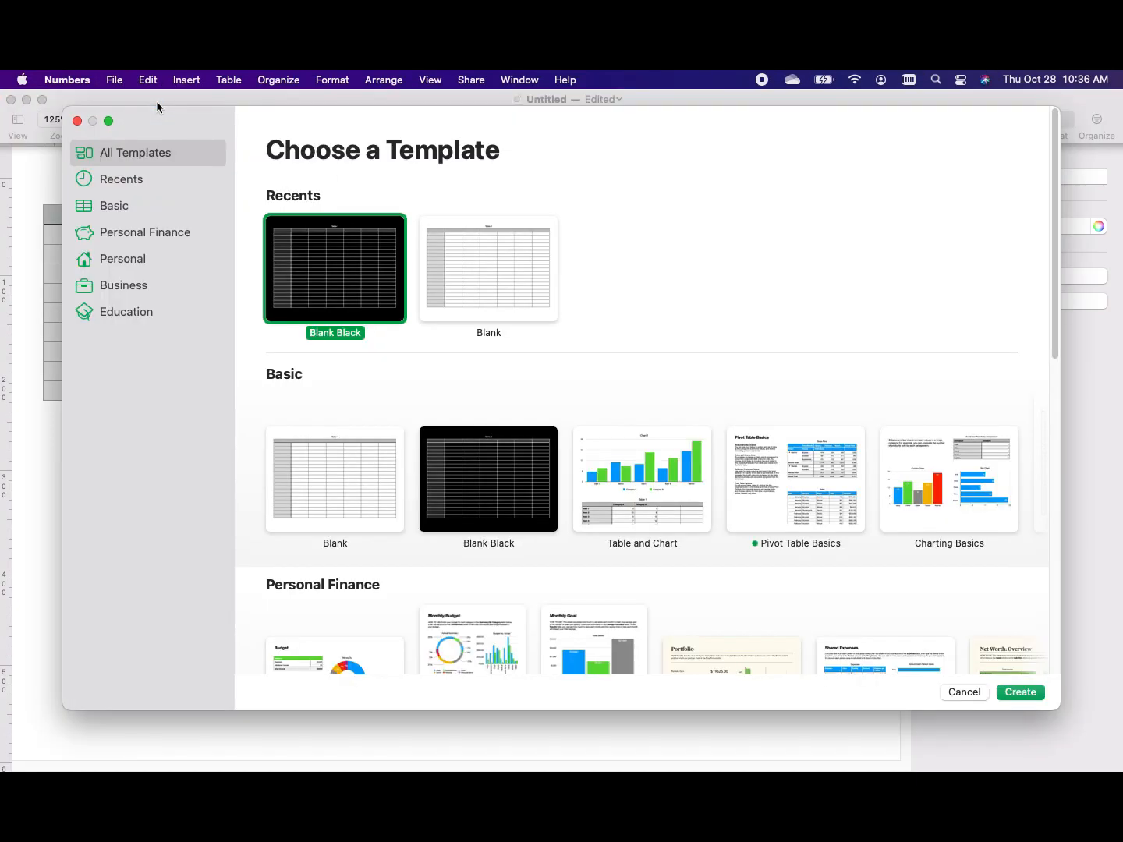
{"action": "double_click", "coordinate": [354, 287]}
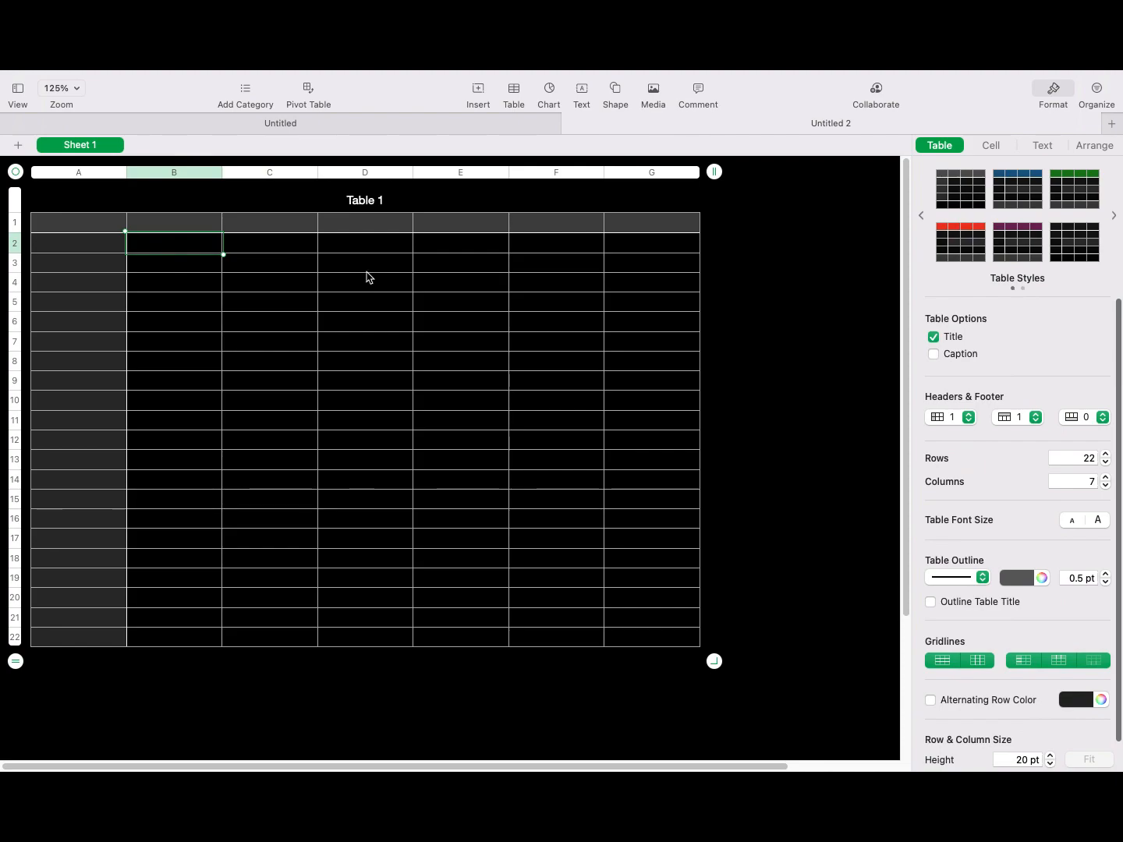
Step: Switch back and forth between the Untitled and Untitled 2 spreadsheets, ending on Untitled
{"action": "left_click", "coordinate": [307, 125]}
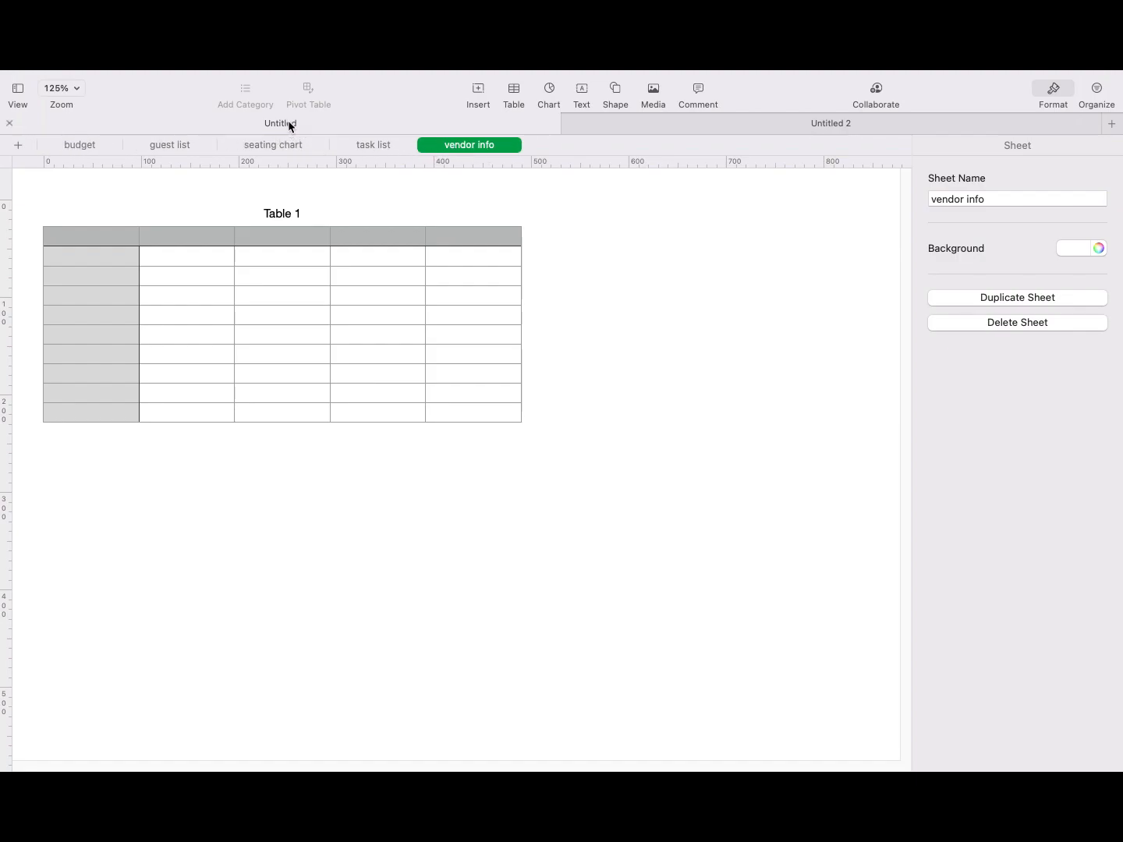
{"action": "left_click", "coordinate": [823, 122]}
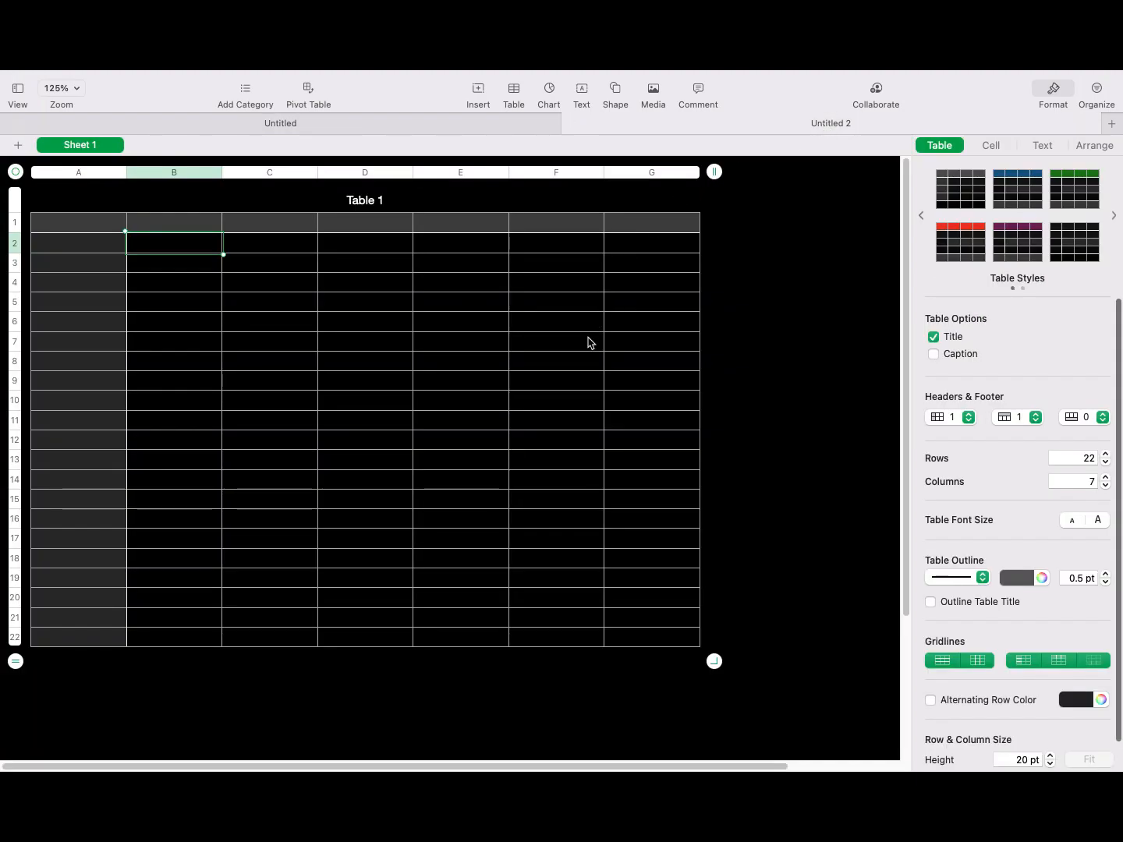
{"action": "left_click", "coordinate": [305, 126]}
{"action": "left_click", "coordinate": [782, 119]}
{"action": "left_click", "coordinate": [333, 126]}
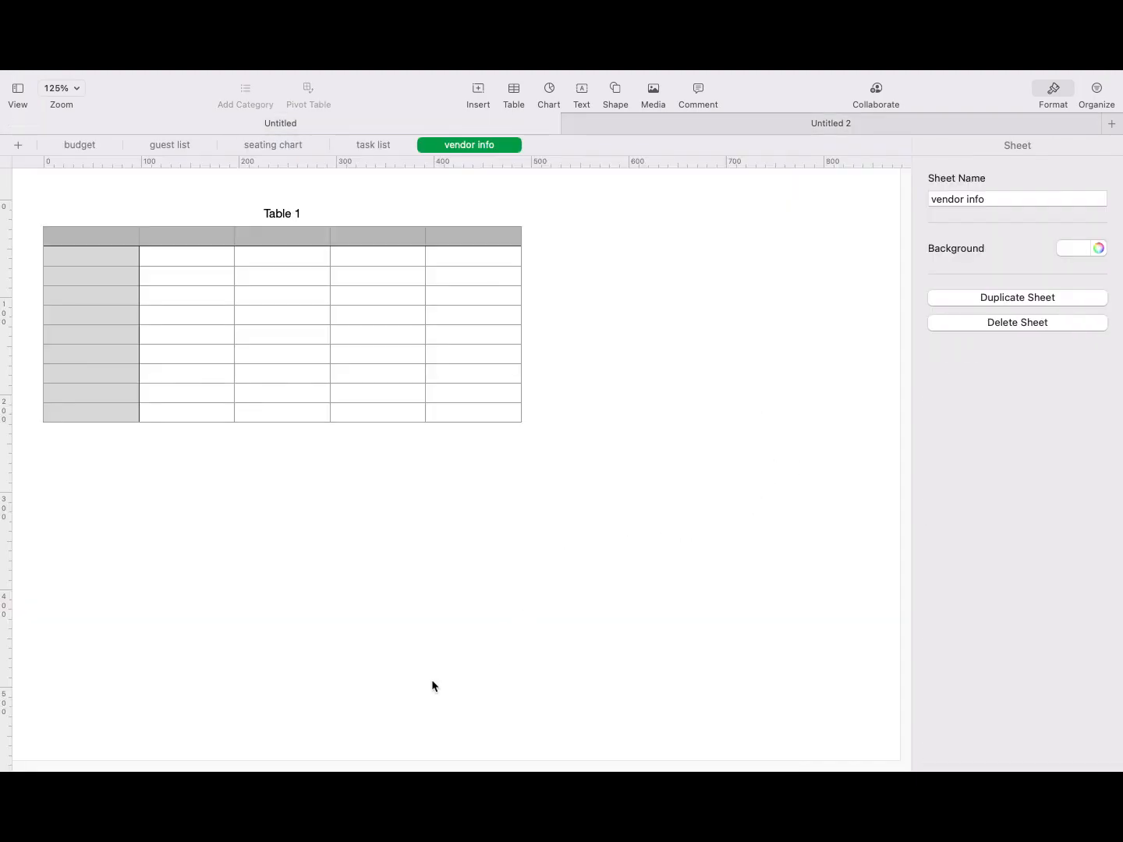
{"action": "mouse_move", "coordinate": [2, 597]}
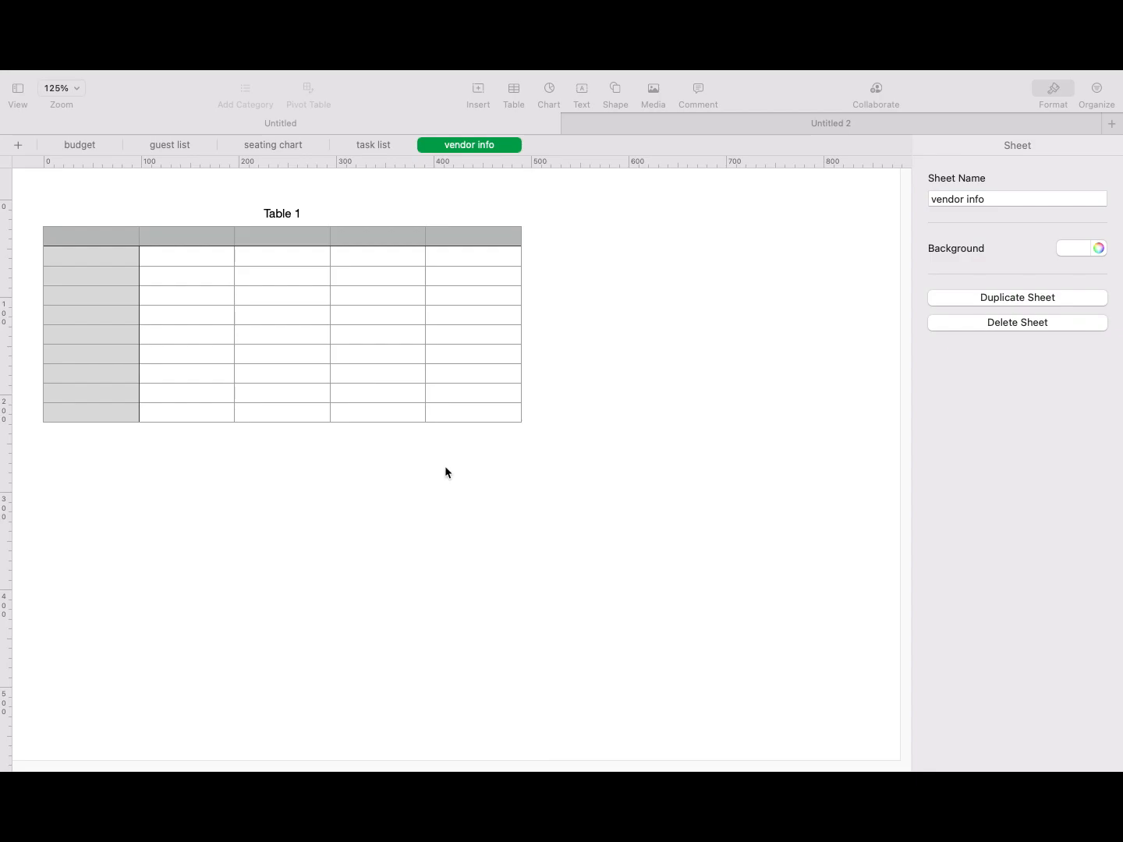
{"action": "left_click", "coordinate": [643, 119]}
{"action": "left_click", "coordinate": [474, 118]}
{"action": "left_click", "coordinate": [692, 122]}
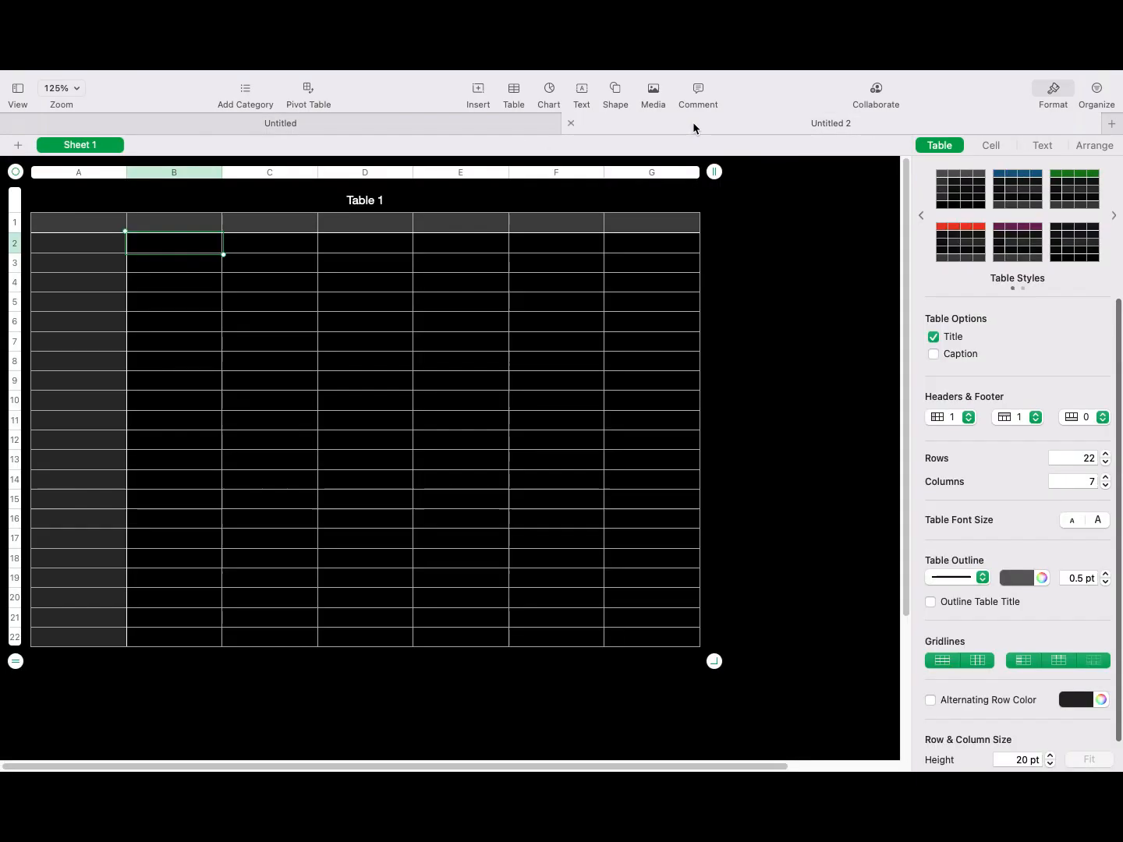
{"action": "left_click", "coordinate": [446, 126]}
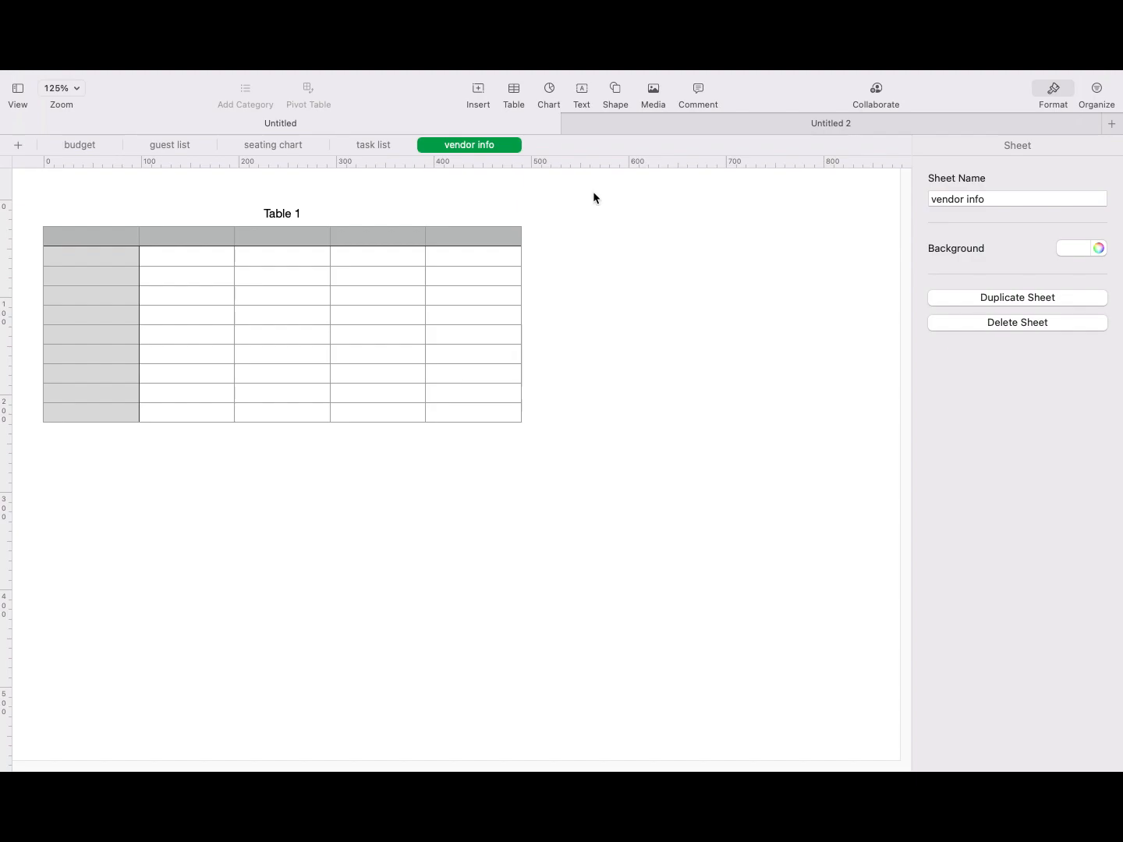
Step: Review the view options for find and replace, rulers, comments and collaboration activity, without choosing any
{"action": "mouse_move", "coordinate": [331, 73]}
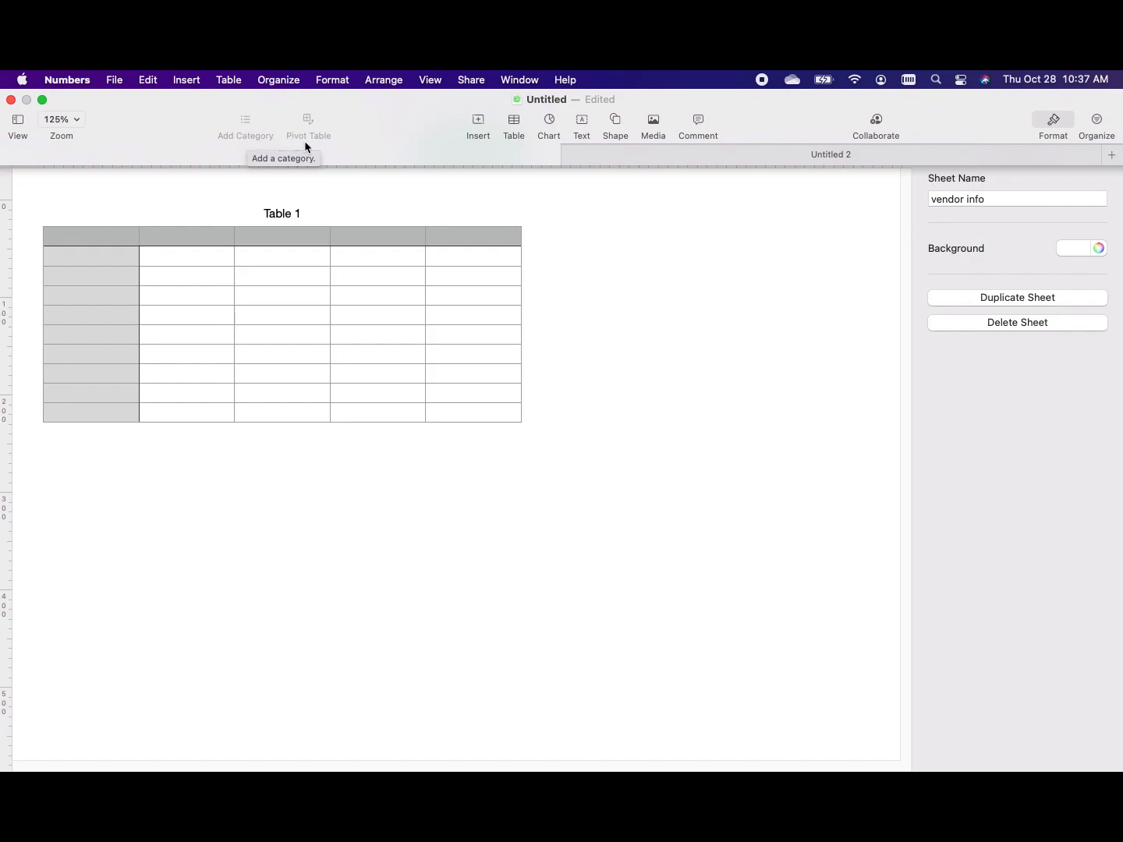
{"action": "left_click", "coordinate": [19, 121]}
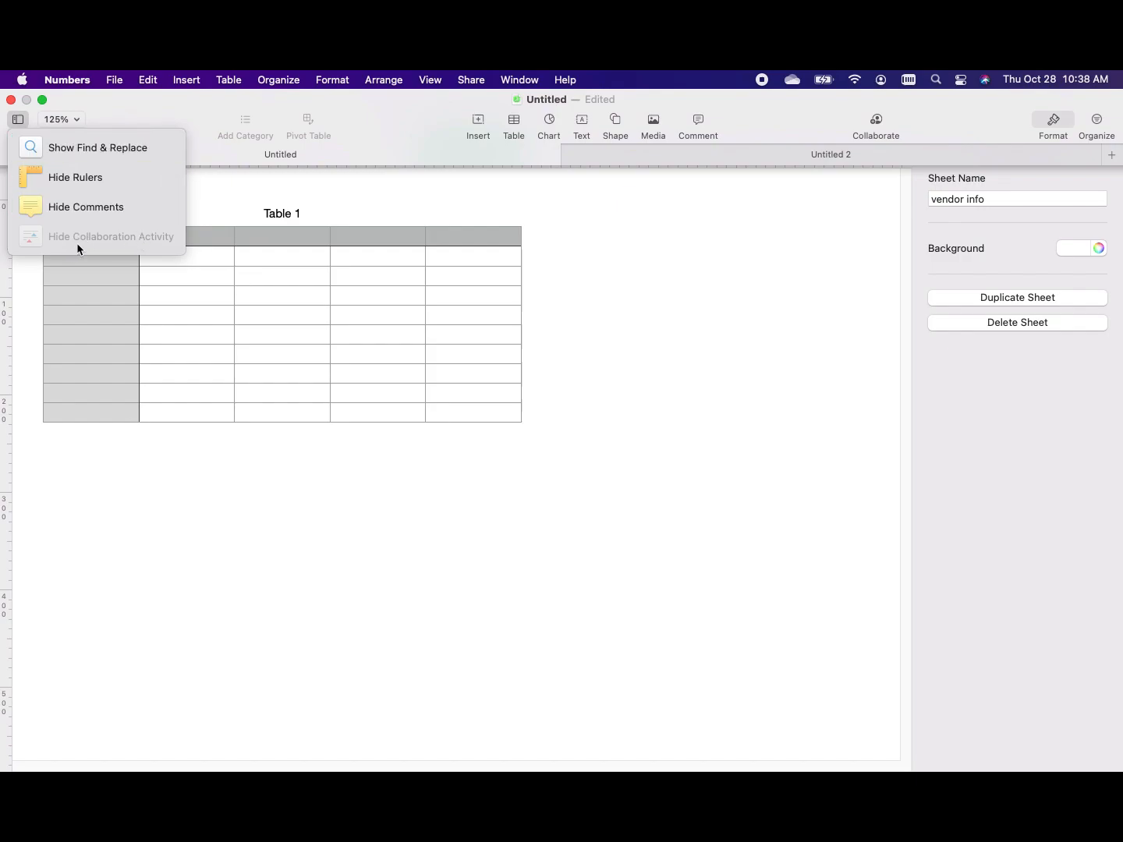
{"action": "left_click", "coordinate": [138, 117]}
Step: Try the zoom levels 100% and 75% on the vendor info sheet, and set the zoom to 200%
{"action": "left_click", "coordinate": [73, 121]}
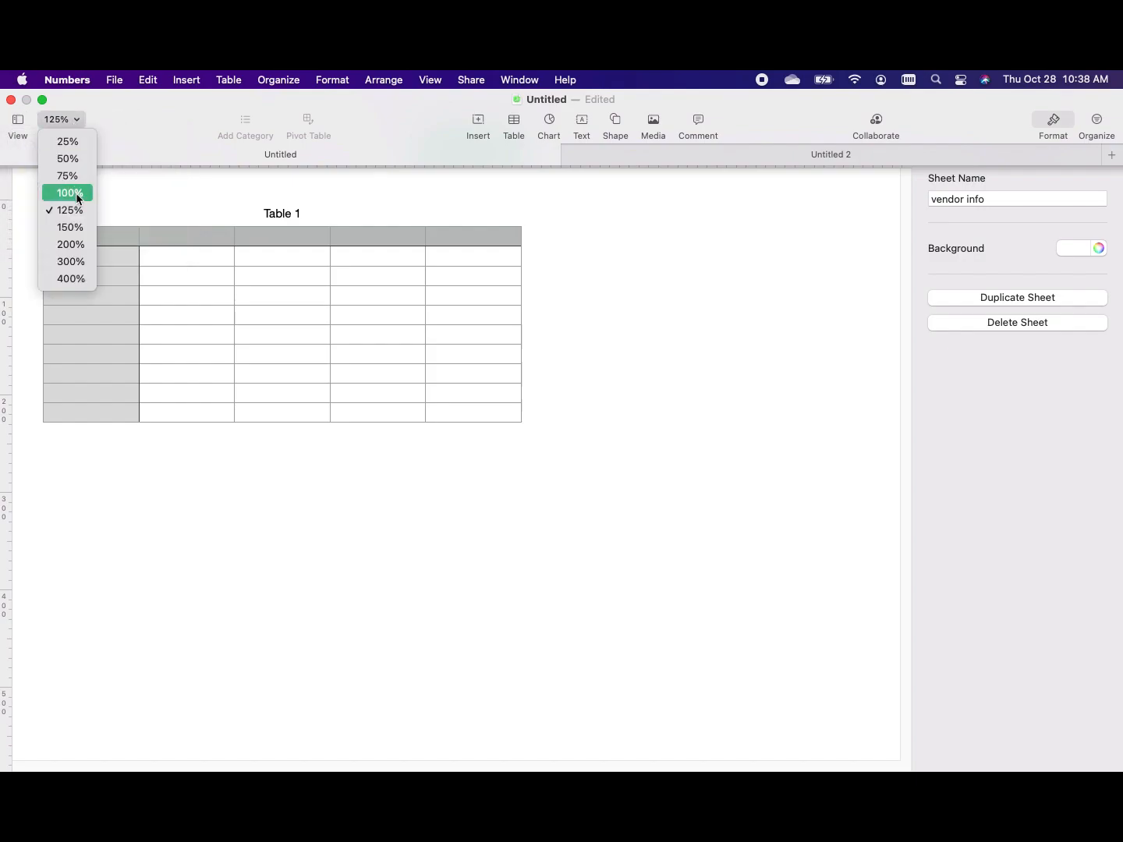
{"action": "left_click", "coordinate": [77, 199]}
{"action": "left_click", "coordinate": [73, 117]}
{"action": "left_click", "coordinate": [70, 176]}
{"action": "left_click", "coordinate": [73, 117]}
{"action": "left_click", "coordinate": [73, 244]}
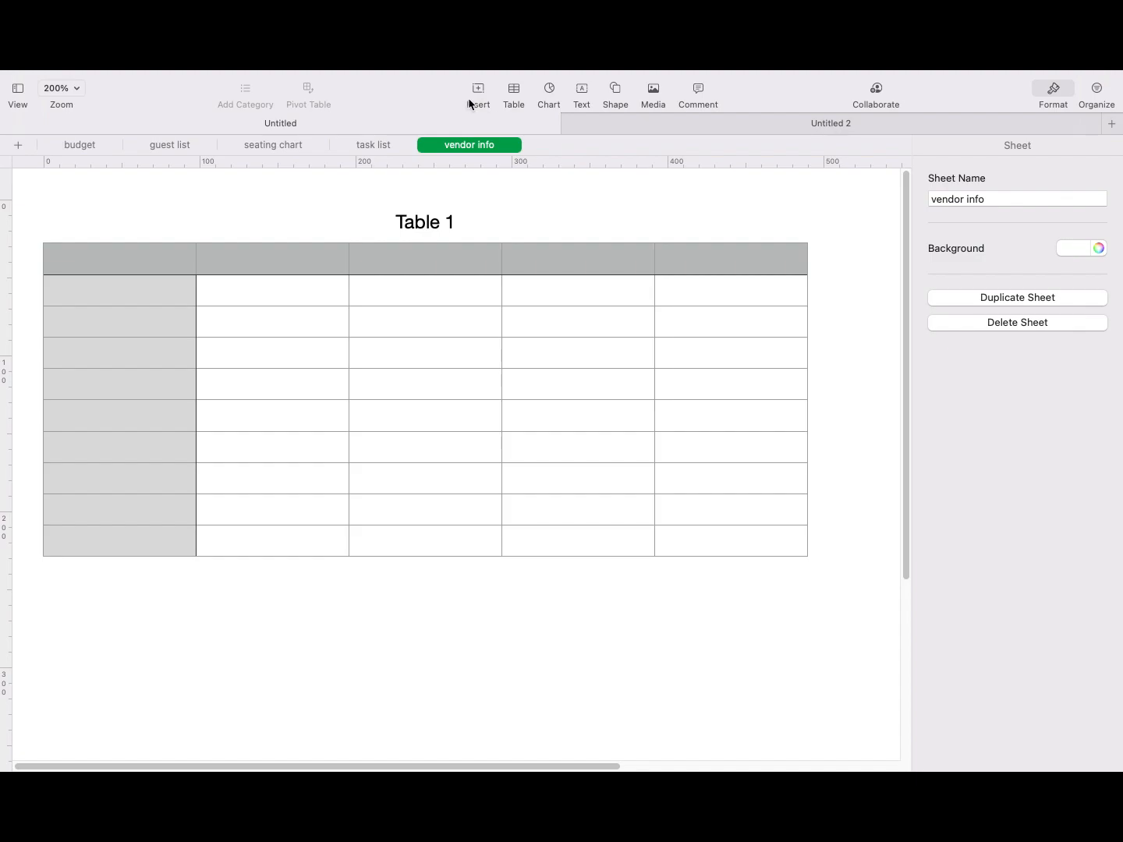
Step: Review the formula functions available for insertion, from New Formula and Sum to Stock Quote, without inserting any
{"action": "left_click", "coordinate": [481, 88]}
{"action": "left_click", "coordinate": [435, 107]}
{"action": "left_click", "coordinate": [479, 91]}
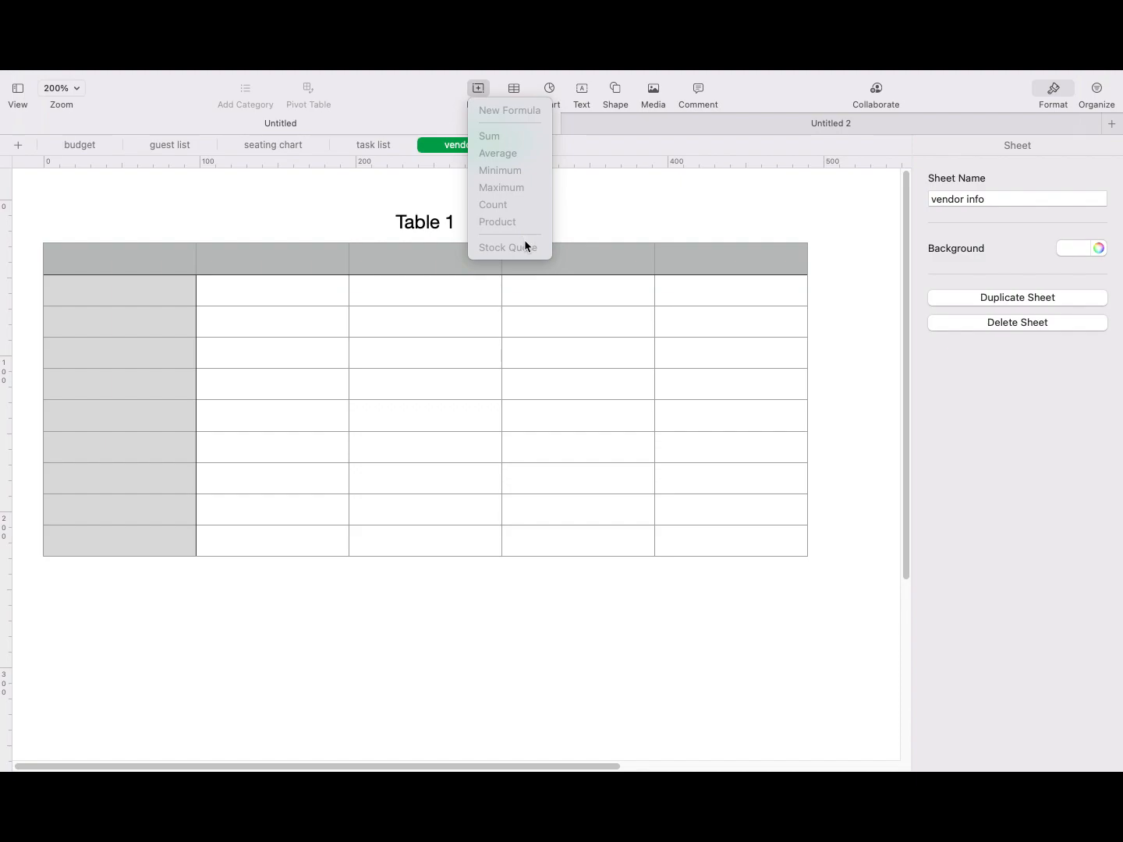
{"action": "left_click", "coordinate": [448, 106]}
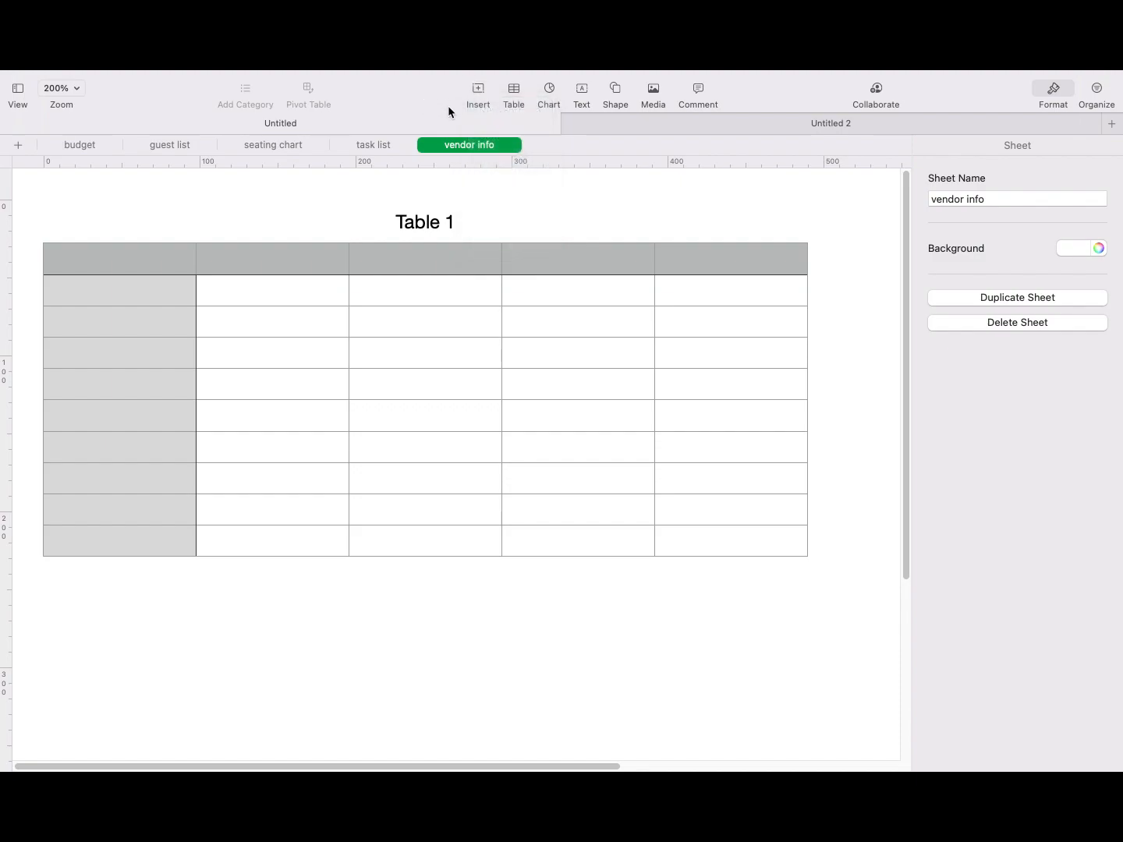
Step: Review the kinds of media that can be added to the sheet, without adding any
{"action": "left_click", "coordinate": [659, 91]}
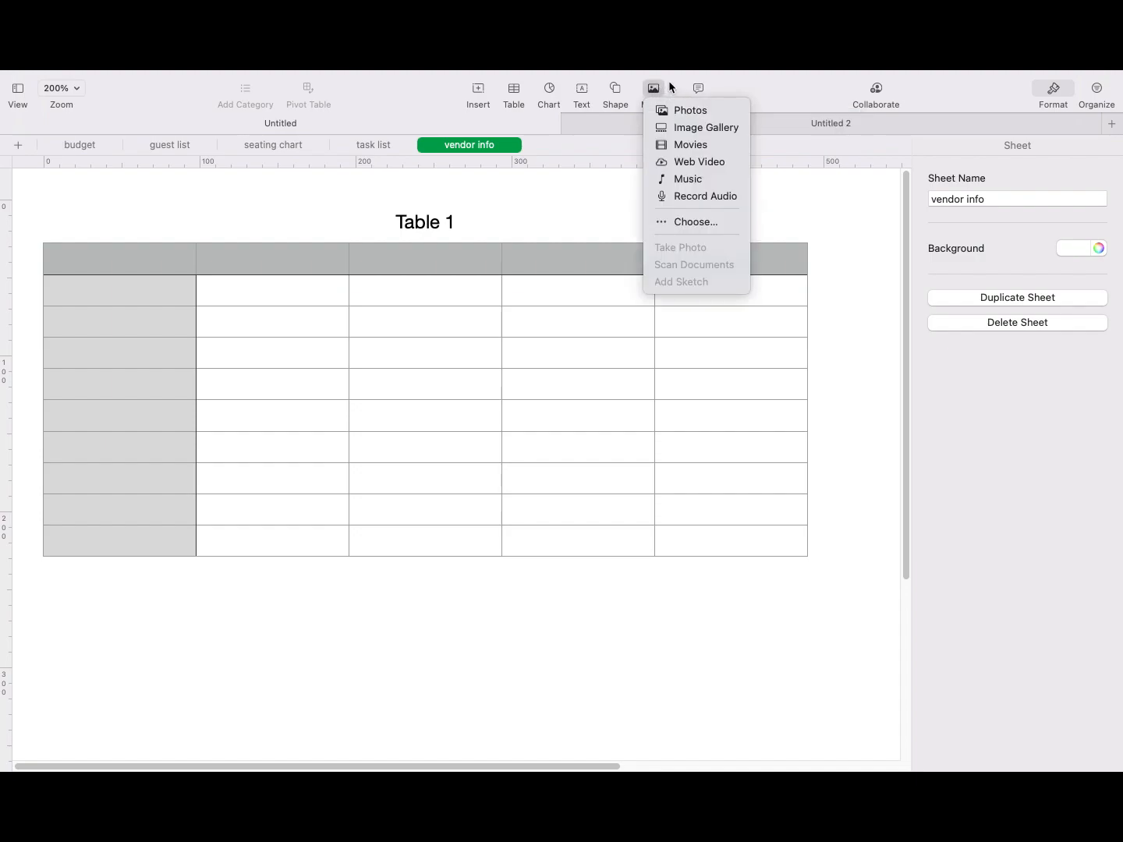
{"action": "left_click", "coordinate": [654, 87]}
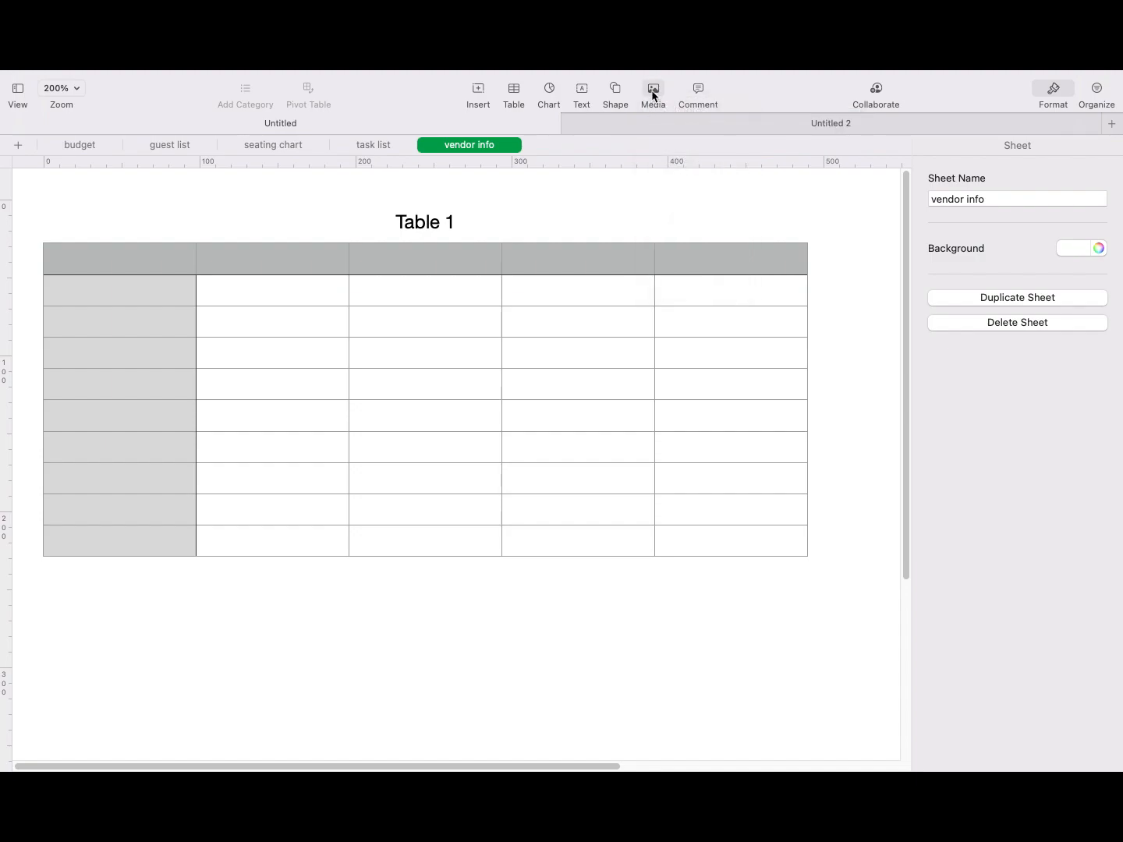
{"action": "left_click", "coordinate": [654, 92]}
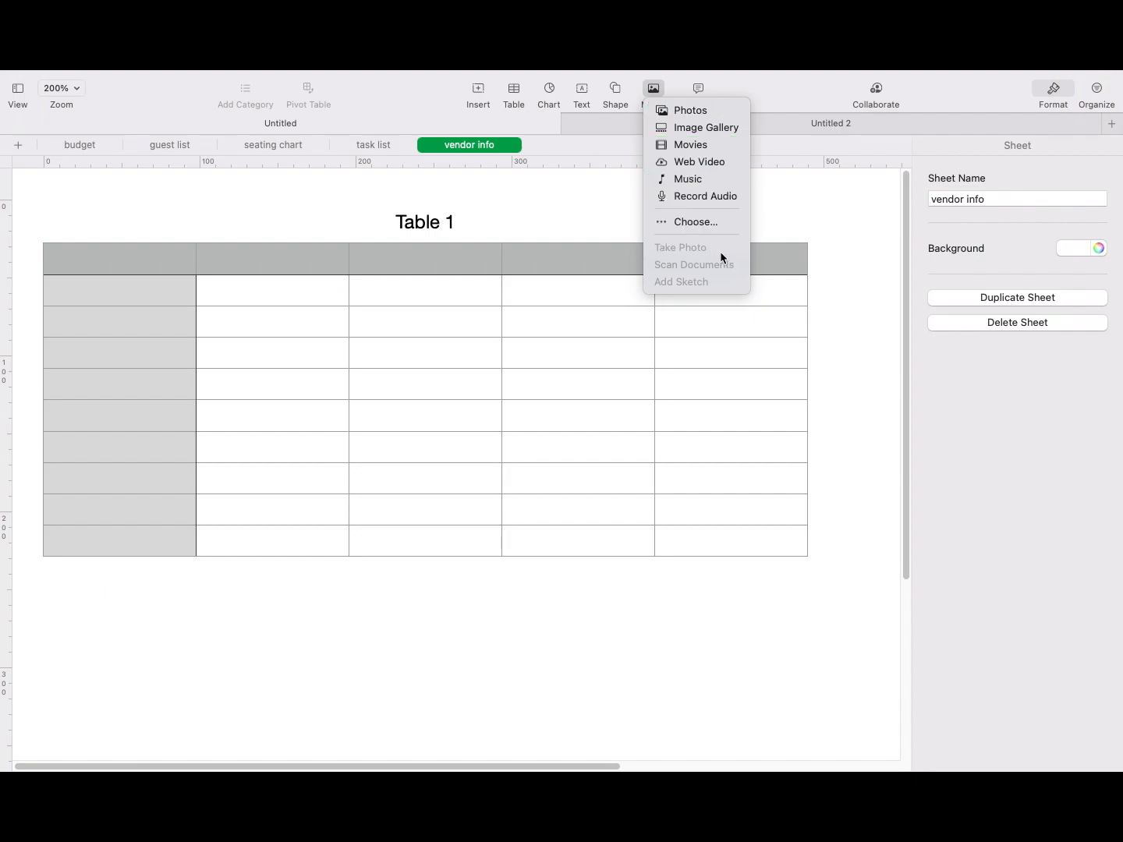
{"action": "left_click", "coordinate": [768, 95]}
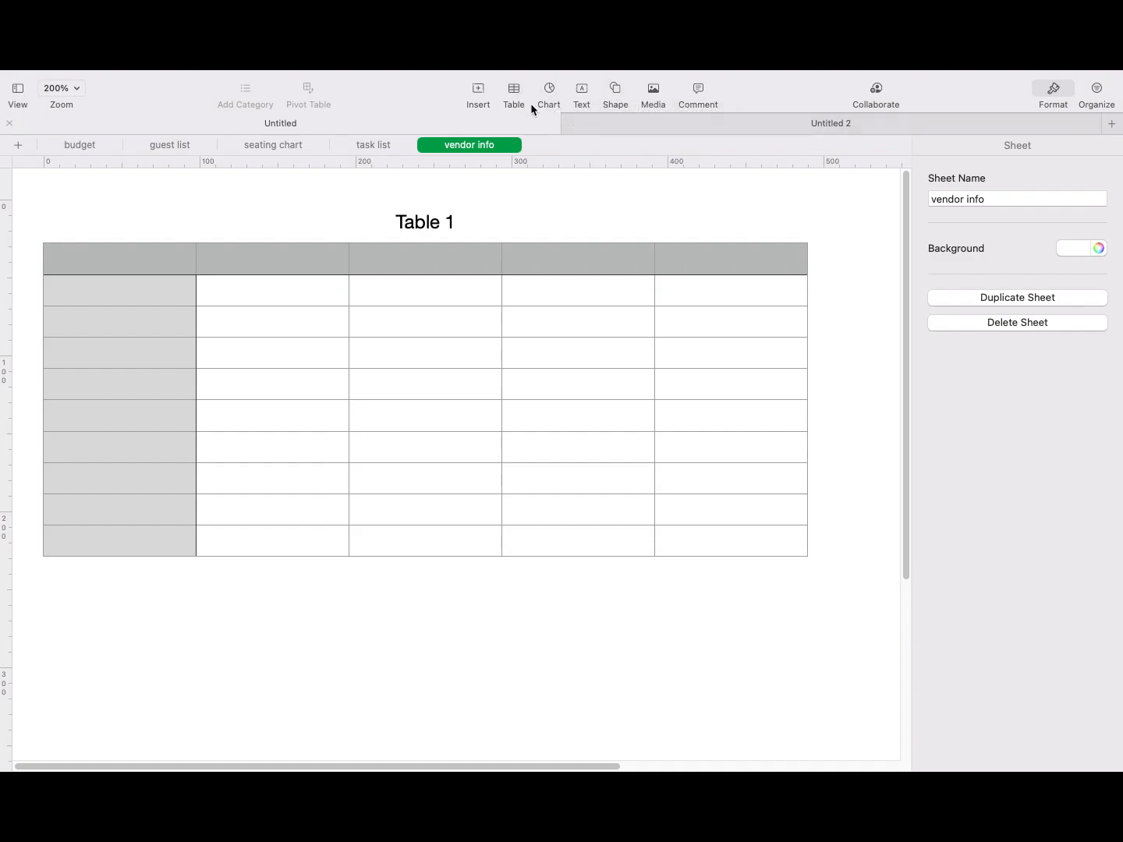
Step: Look through the available table styles and add a blue-header table with a header column and footer row to the vendor info sheet
{"action": "left_click", "coordinate": [512, 90]}
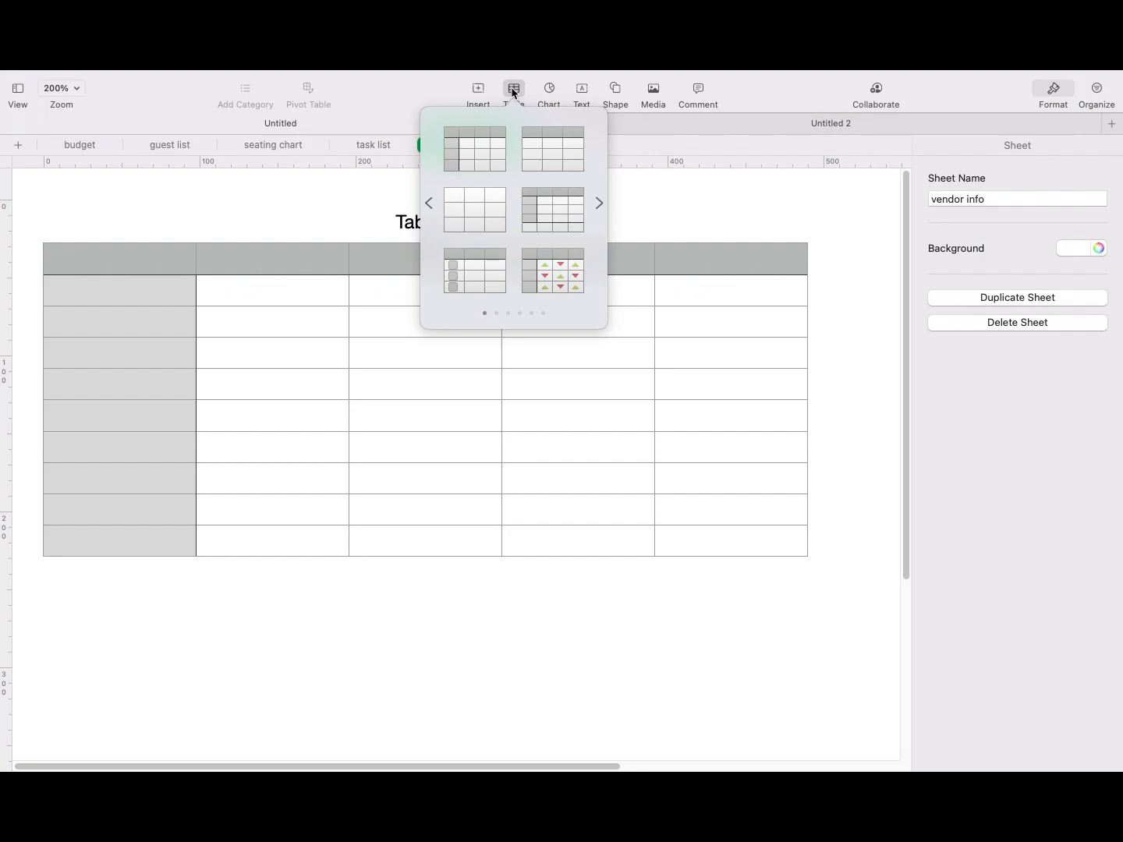
{"action": "left_click", "coordinate": [601, 201]}
{"action": "left_click", "coordinate": [600, 201]}
{"action": "left_click", "coordinate": [600, 203]}
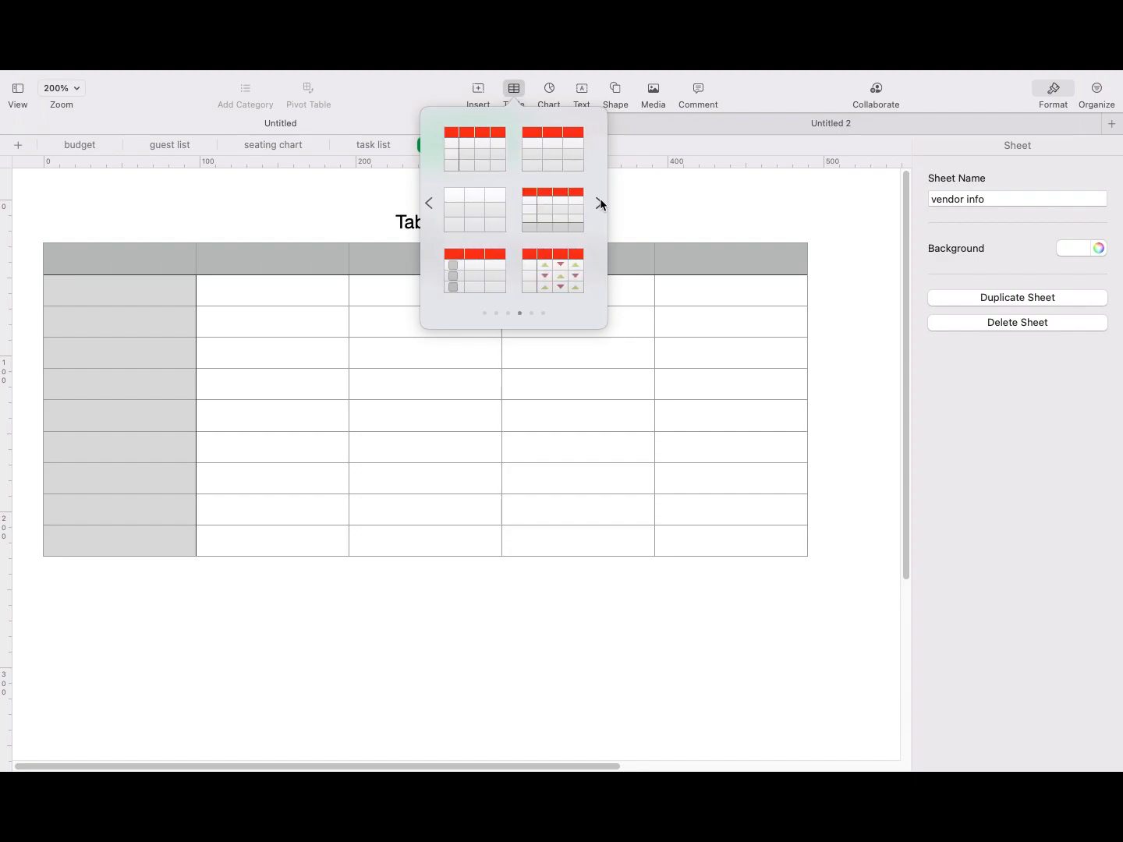
{"action": "left_click", "coordinate": [600, 203]}
{"action": "left_click", "coordinate": [600, 202]}
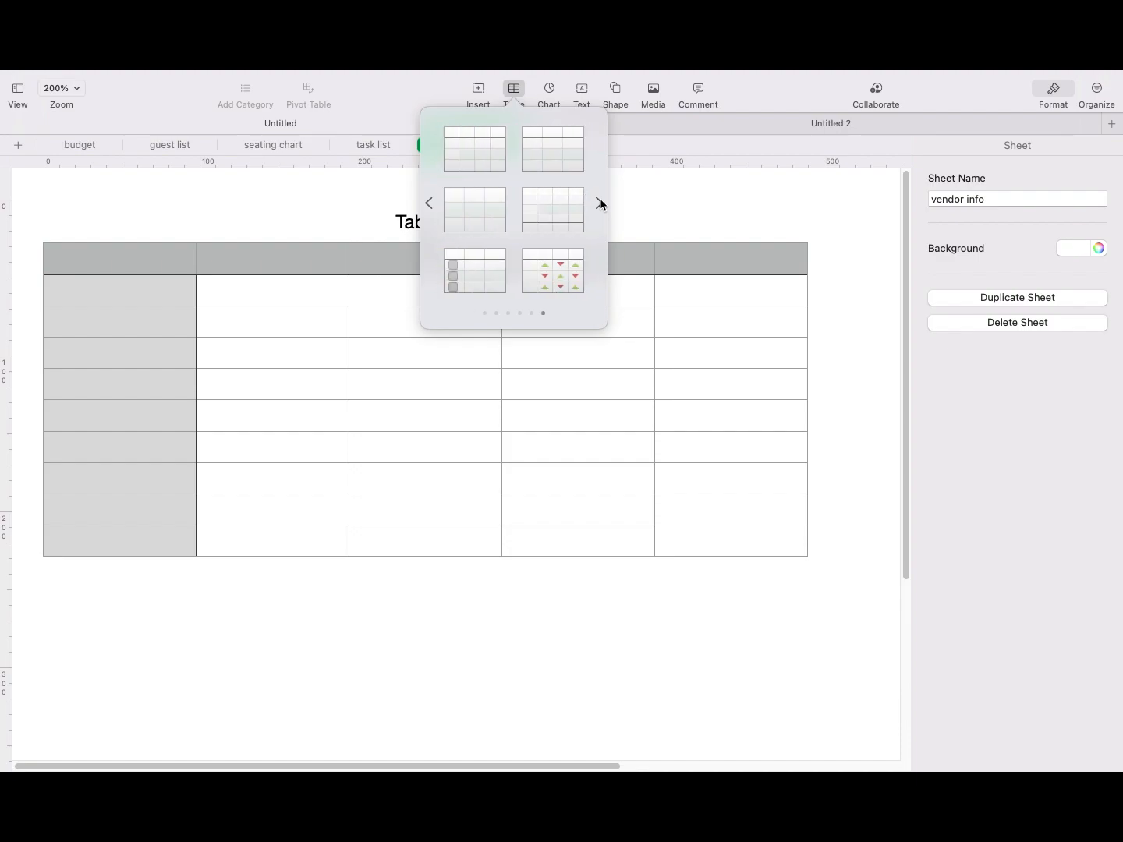
{"action": "left_click", "coordinate": [599, 202]}
{"action": "left_click", "coordinate": [600, 203]}
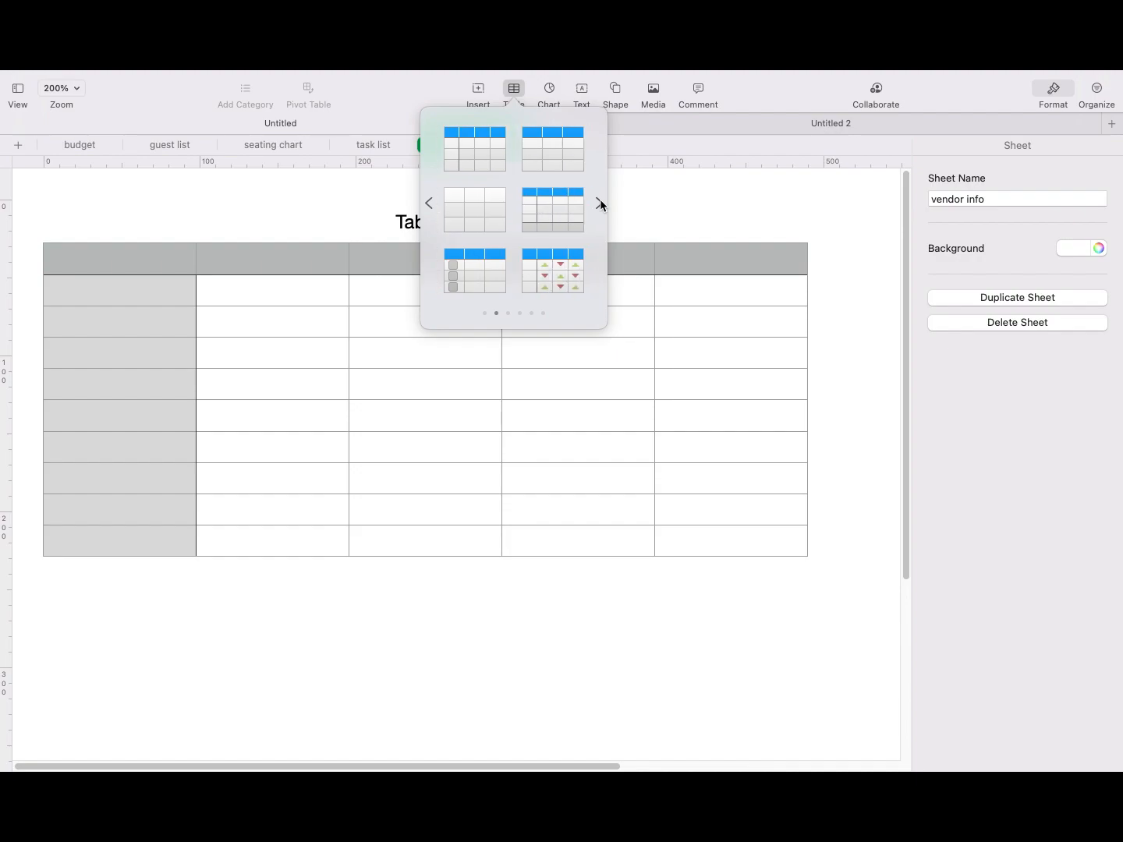
{"action": "left_click", "coordinate": [601, 202]}
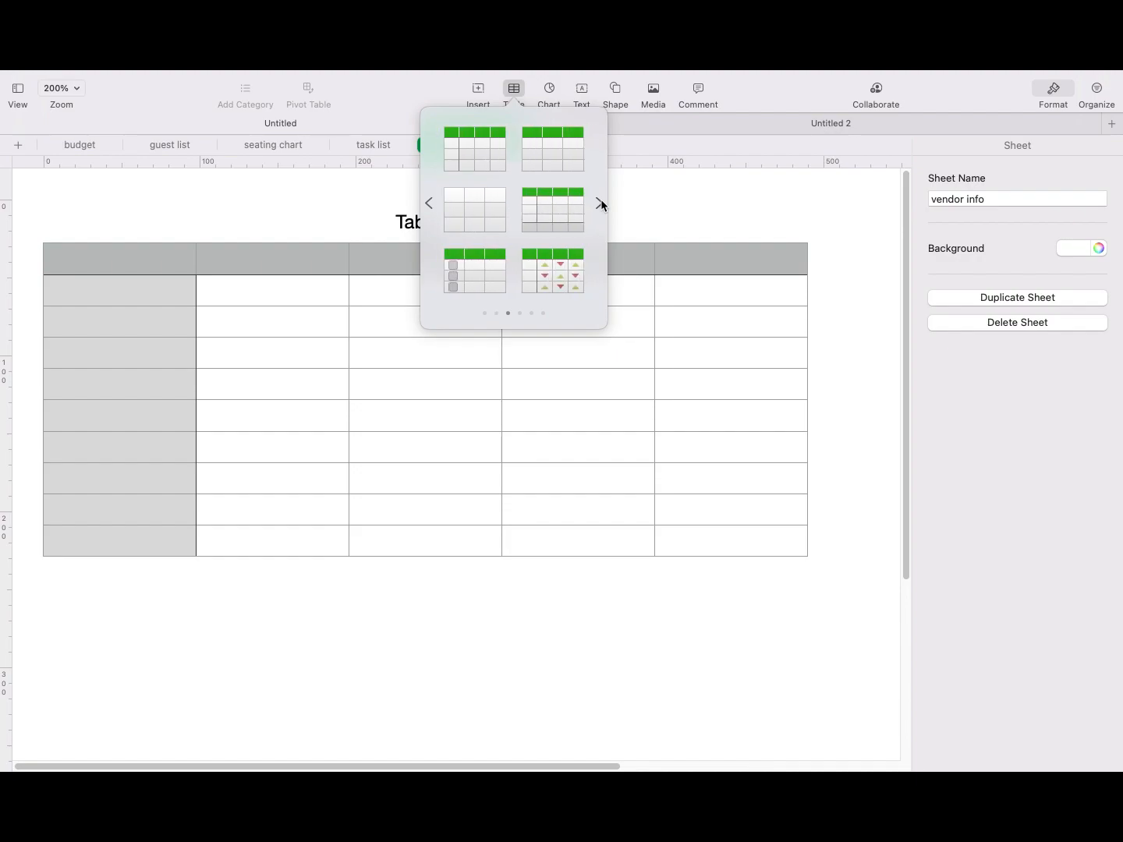
{"action": "left_click", "coordinate": [600, 202]}
{"action": "left_click", "coordinate": [600, 203]}
{"action": "left_click", "coordinate": [600, 203]}
{"action": "left_click", "coordinate": [601, 202]}
{"action": "left_click", "coordinate": [600, 203]}
{"action": "left_click", "coordinate": [600, 202]}
{"action": "left_click", "coordinate": [599, 203]}
{"action": "left_click", "coordinate": [600, 203]}
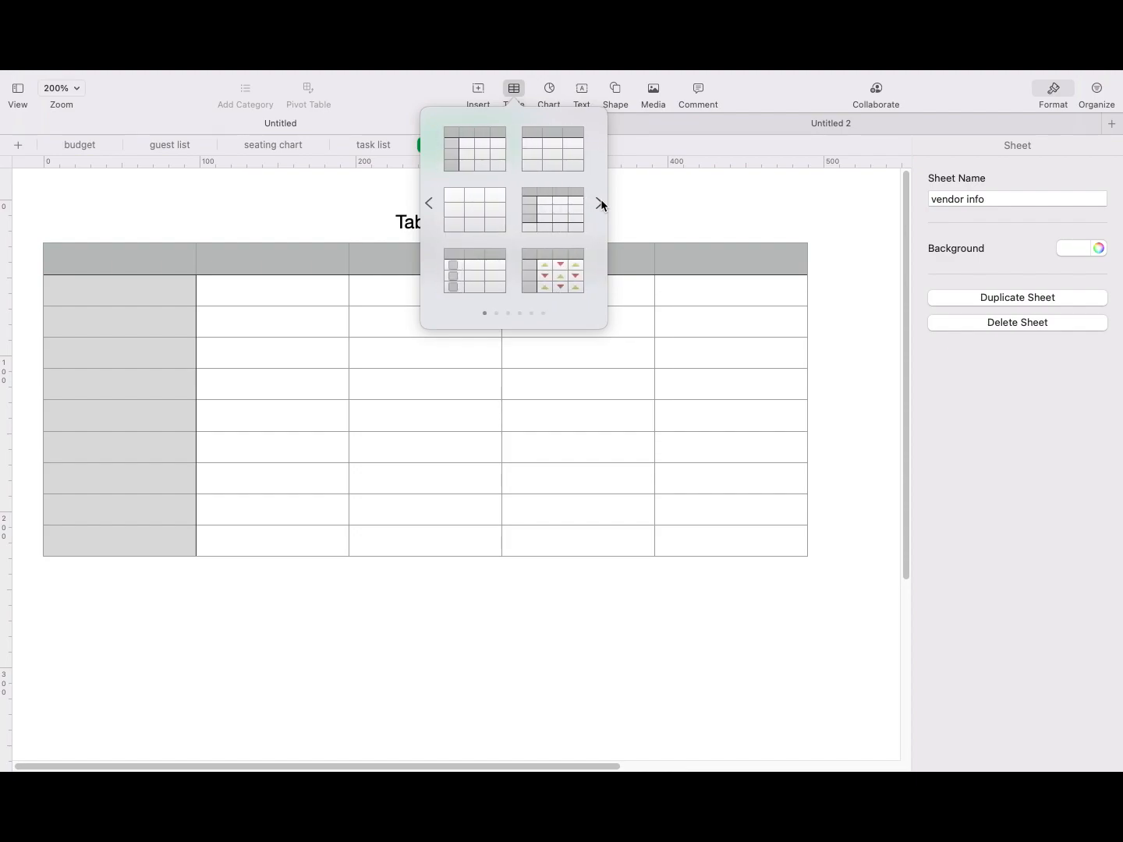
{"action": "left_click", "coordinate": [600, 202]}
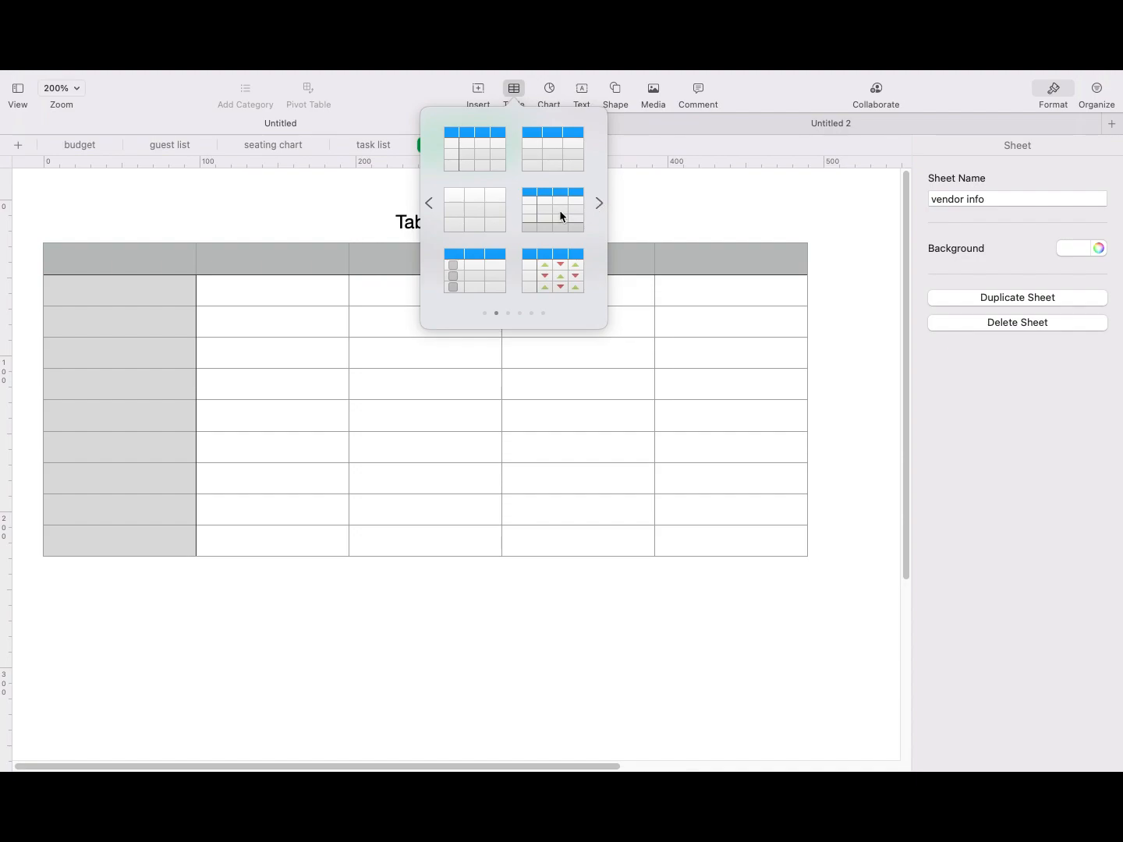
{"action": "left_click", "coordinate": [559, 210]}
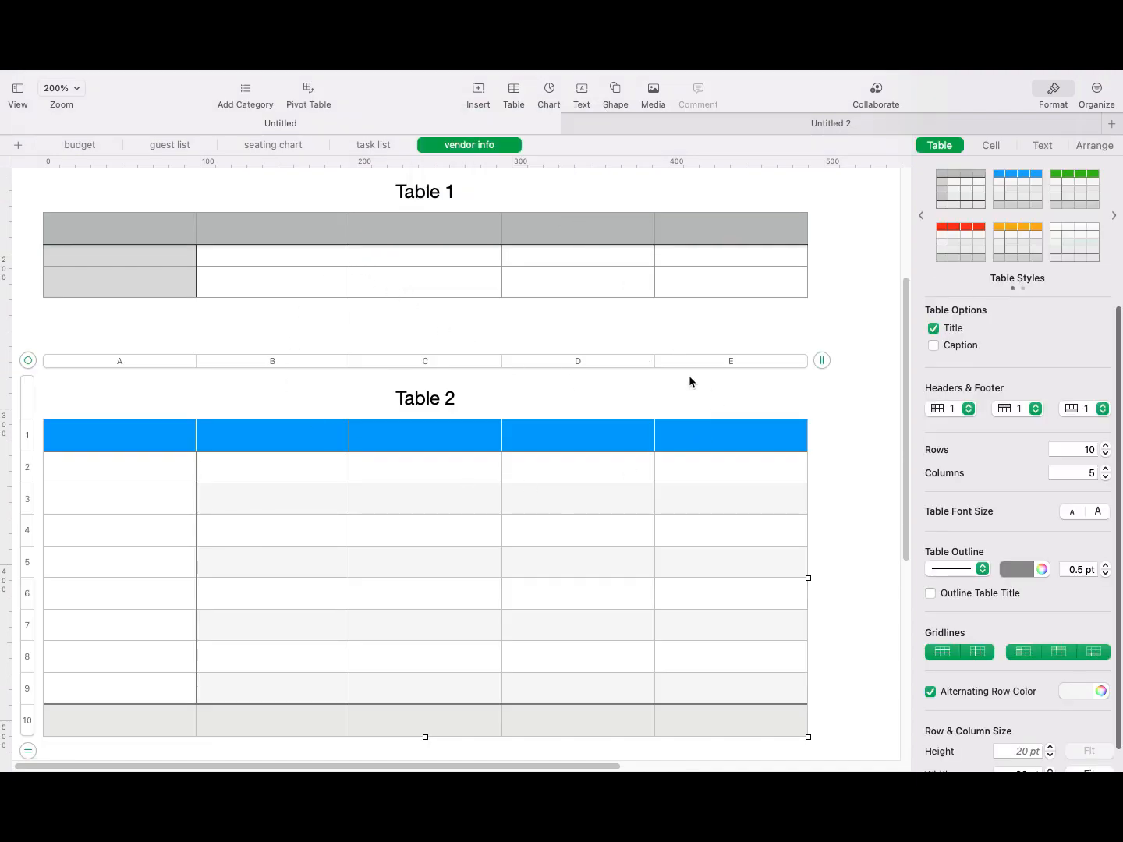
Step: Move the new blue table up slightly, closer to Table 1
{"action": "scroll", "coordinate": [596, 497], "scroll_direction": "down", "scroll_amount": 3}
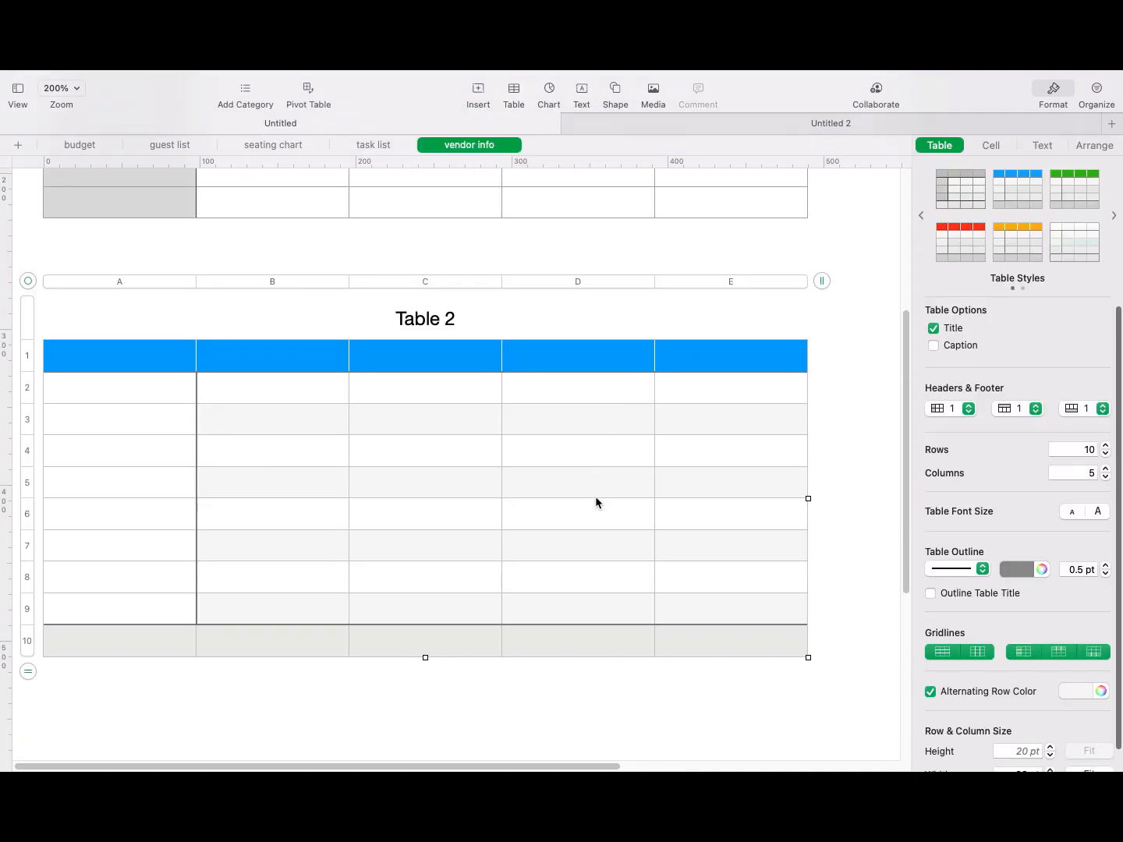
{"action": "scroll", "coordinate": [596, 497], "scroll_direction": "up", "scroll_amount": 3}
{"action": "scroll", "coordinate": [595, 496], "scroll_direction": "up", "scroll_amount": 5}
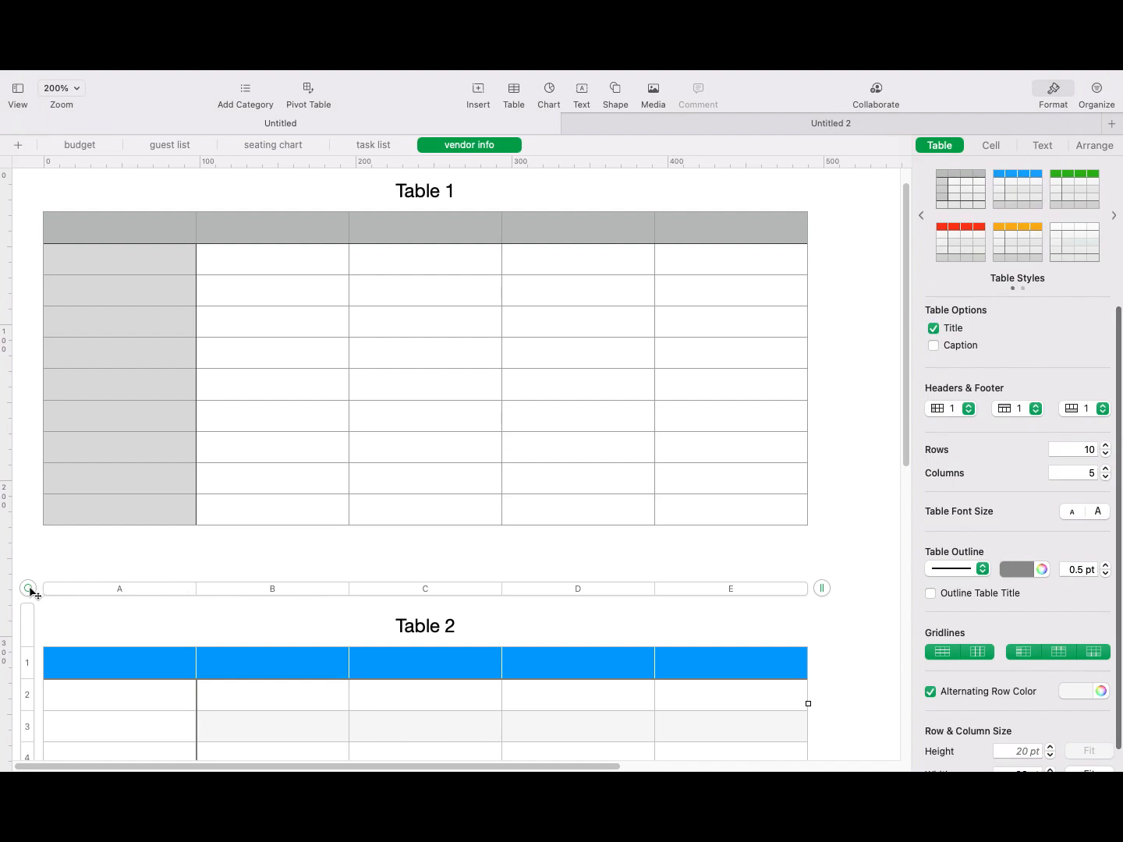
{"action": "scroll", "coordinate": [32, 593], "scroll_direction": "down", "scroll_amount": 2}
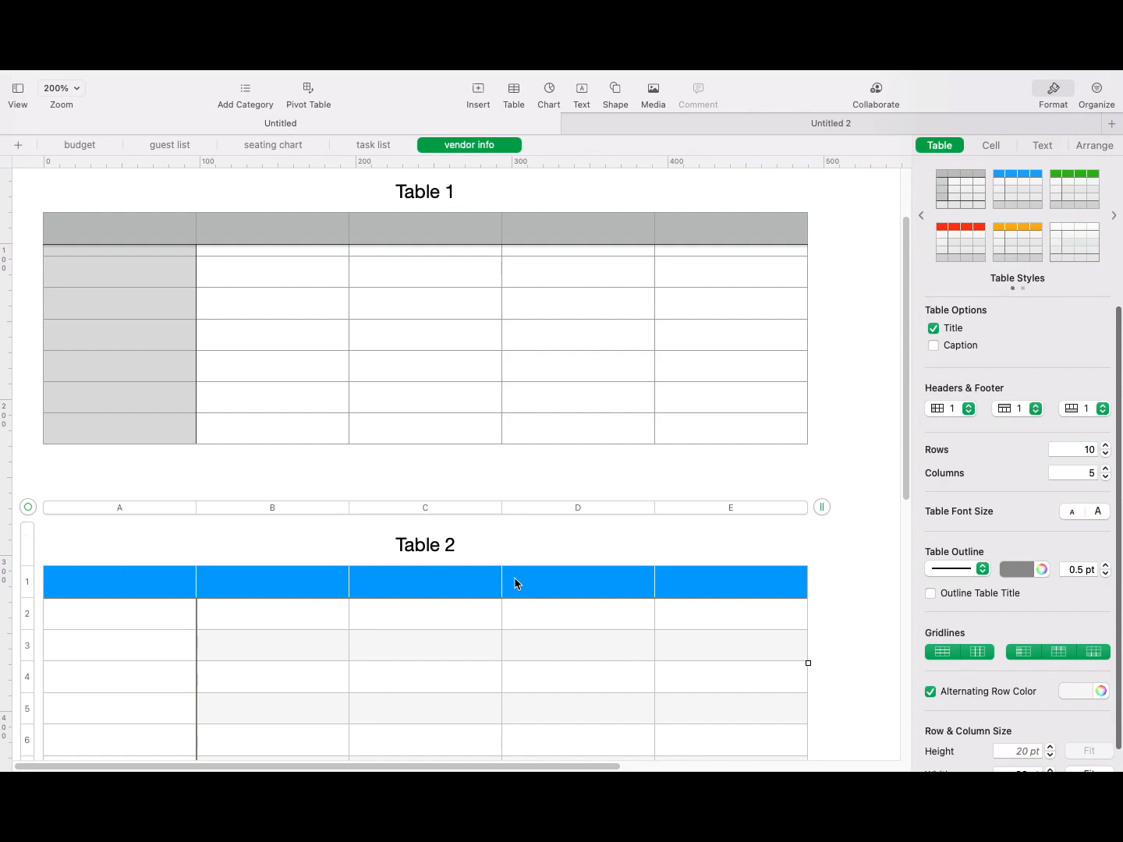
{"action": "scroll", "coordinate": [636, 558], "scroll_direction": "down", "scroll_amount": 3}
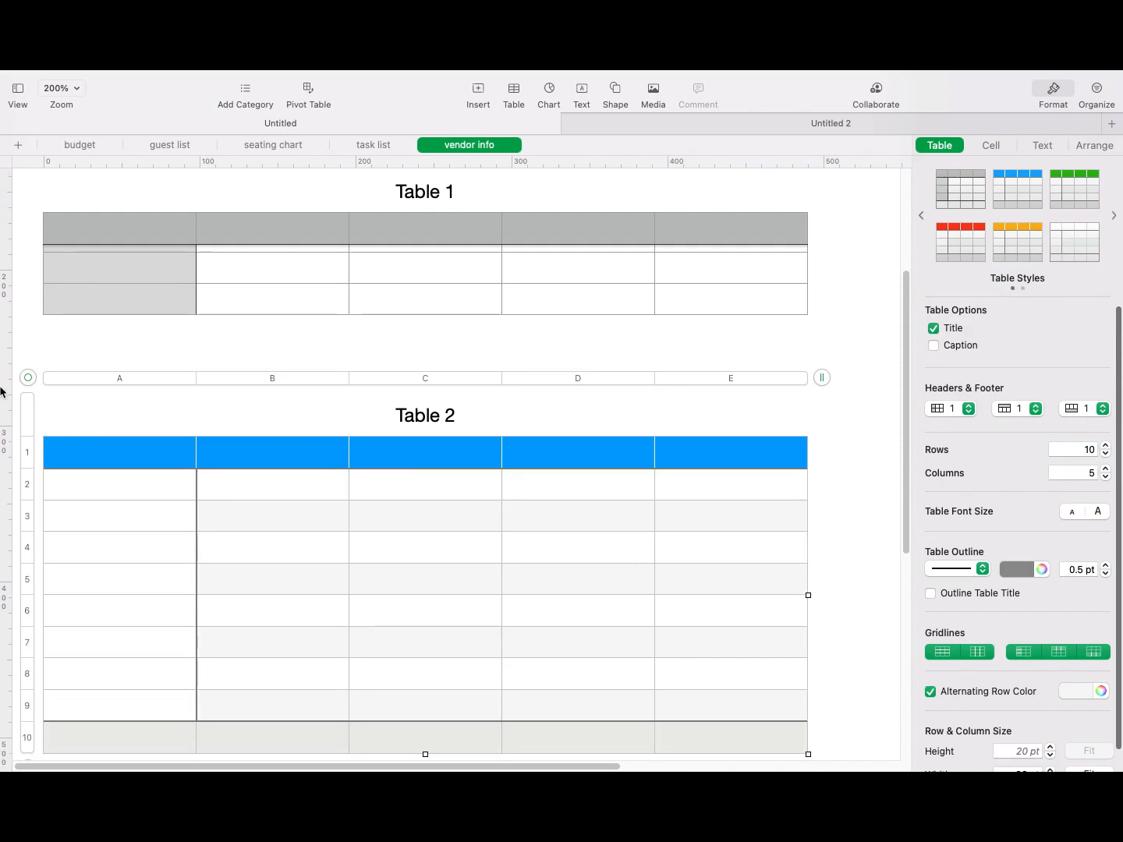
{"action": "mouse_move", "coordinate": [30, 379]}
{"action": "left_mouse_down"}
{"action": "mouse_move", "coordinate": [183, 383]}
{"action": "mouse_move", "coordinate": [64, 366]}
{"action": "mouse_move", "coordinate": [109, 361]}
{"action": "mouse_move", "coordinate": [32, 359]}
{"action": "left_mouse_up"}
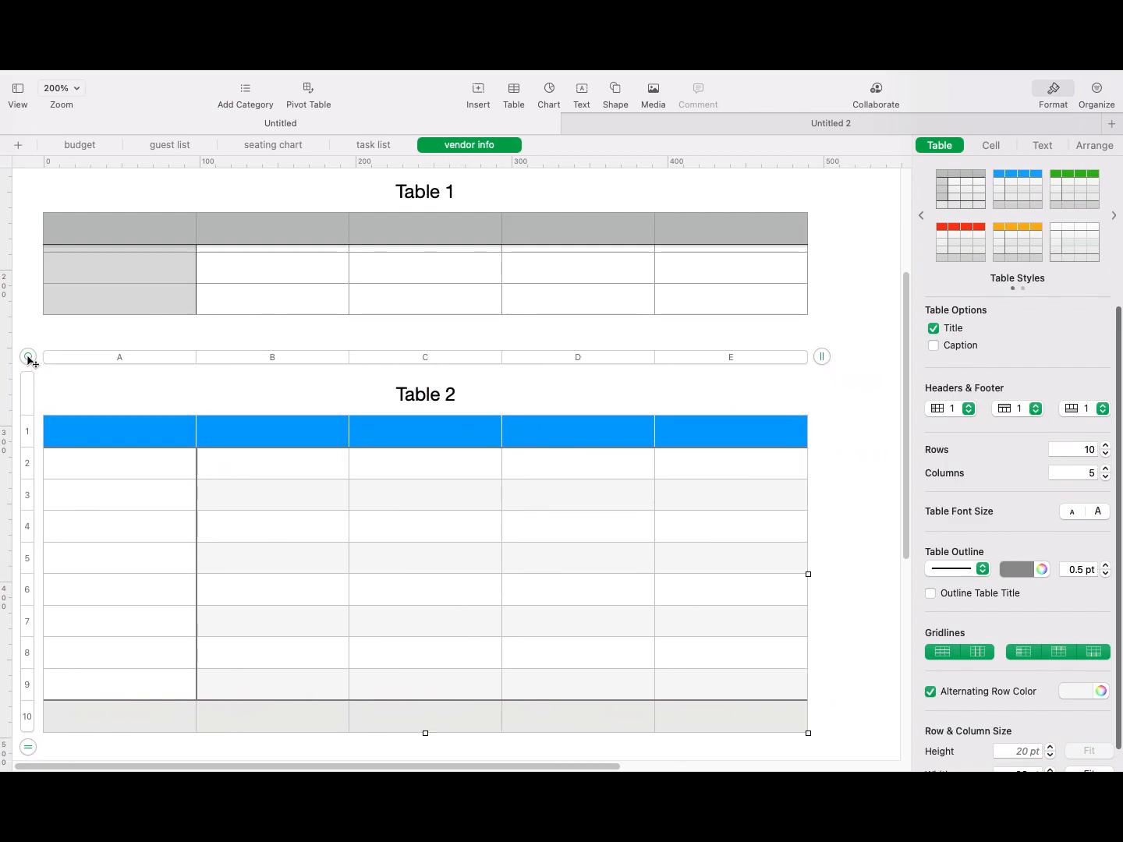
Step: Add a sixth column to the blue table, and reduce the table to four columns
{"action": "left_click", "coordinate": [824, 358]}
{"action": "left_click_drag", "start_coordinate": [509, 768], "coordinate": [656, 768]}
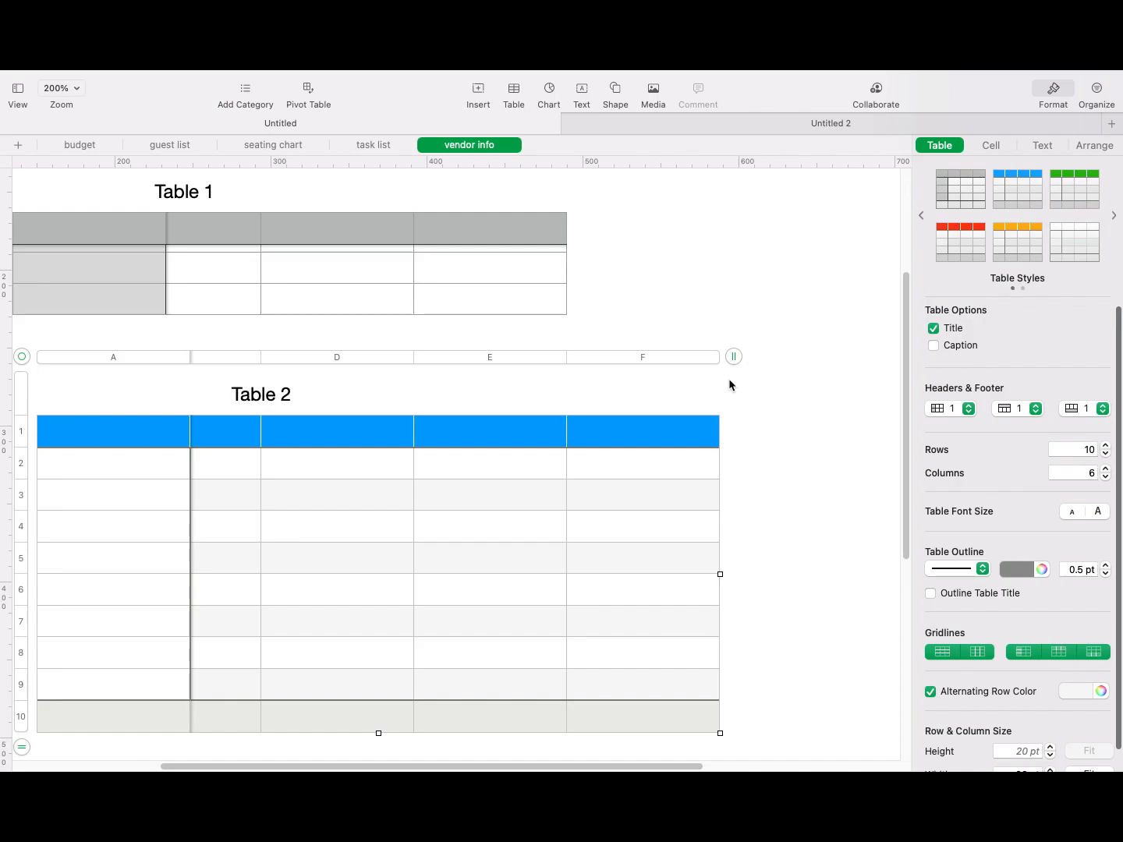
{"action": "left_click_drag", "start_coordinate": [734, 356], "coordinate": [507, 378]}
{"action": "scroll", "coordinate": [450, 550], "scroll_direction": "down", "scroll_amount": 1}
{"action": "left_click_drag", "start_coordinate": [404, 766], "coordinate": [195, 769]}
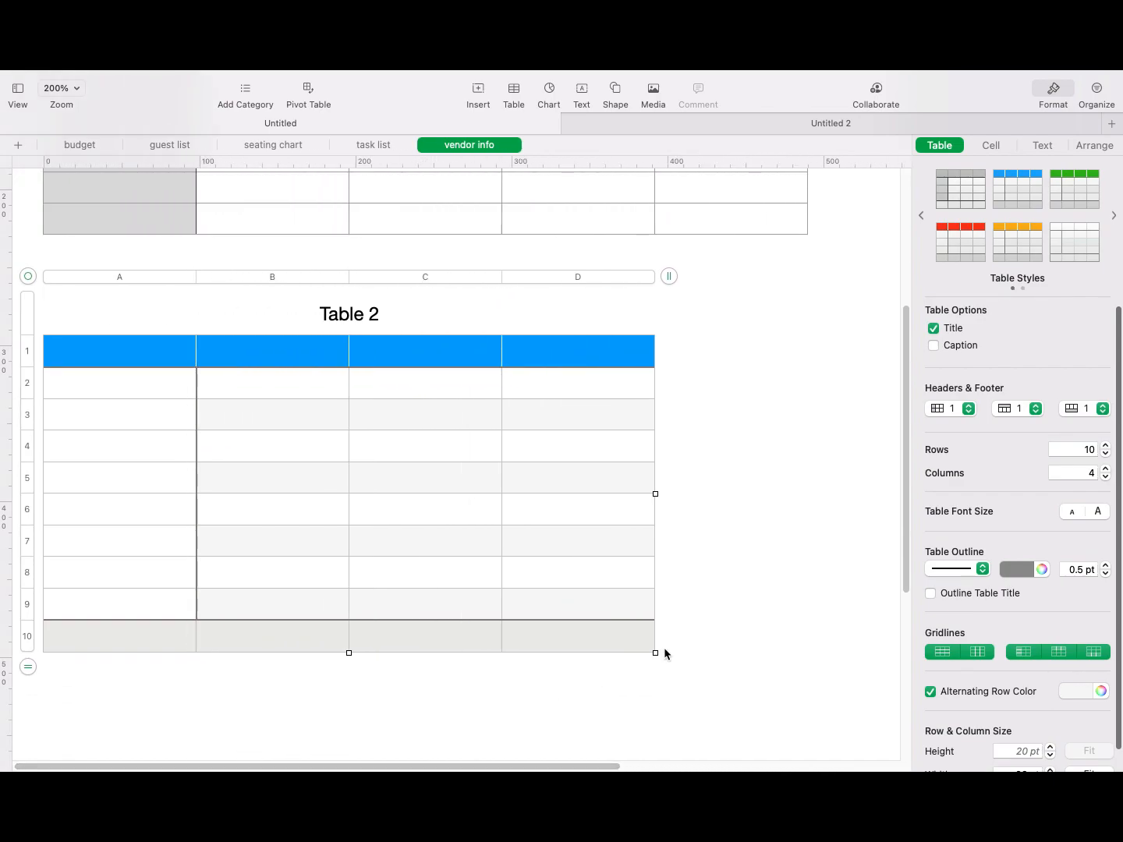
Step: Delete the whole of Table 1 from the vendor info sheet
{"action": "scroll", "coordinate": [410, 600], "scroll_direction": "up", "scroll_amount": 10}
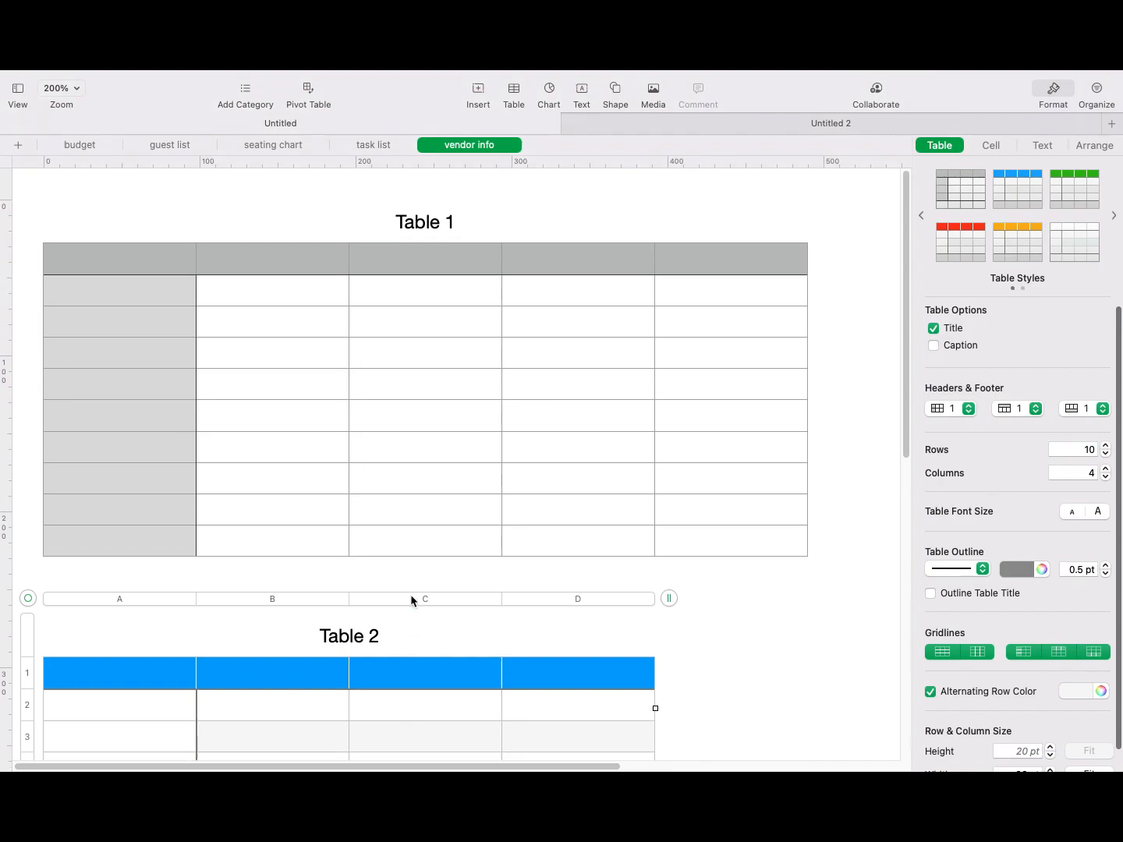
{"action": "left_click", "coordinate": [396, 364]}
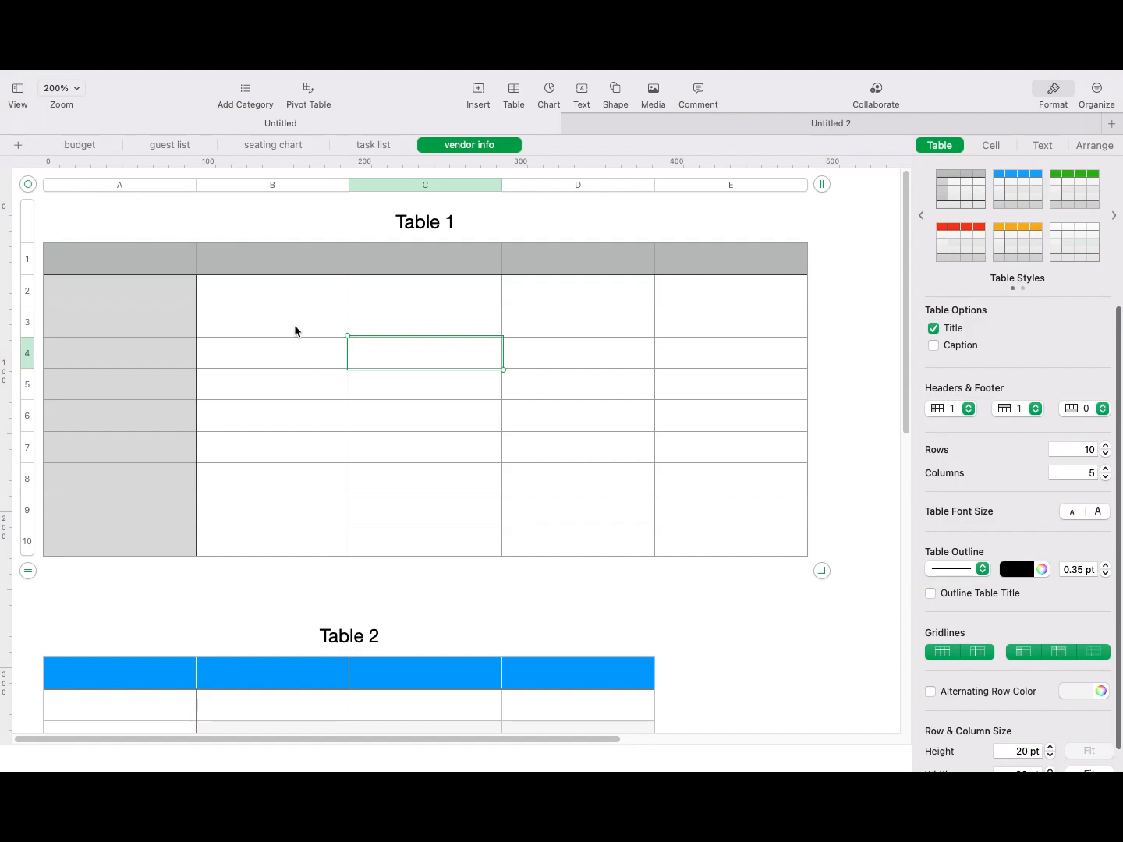
{"action": "left_click", "coordinate": [343, 678]}
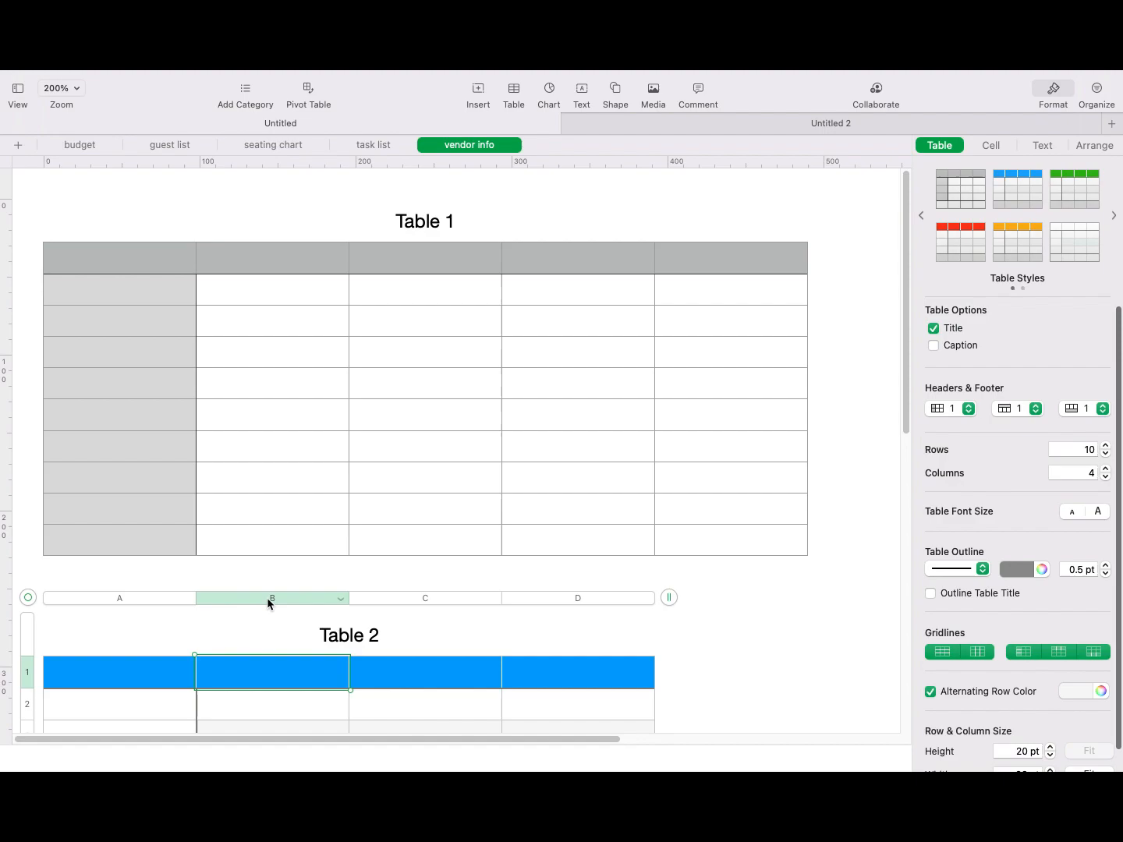
{"action": "scroll", "coordinate": [360, 598], "scroll_direction": "down", "scroll_amount": 5}
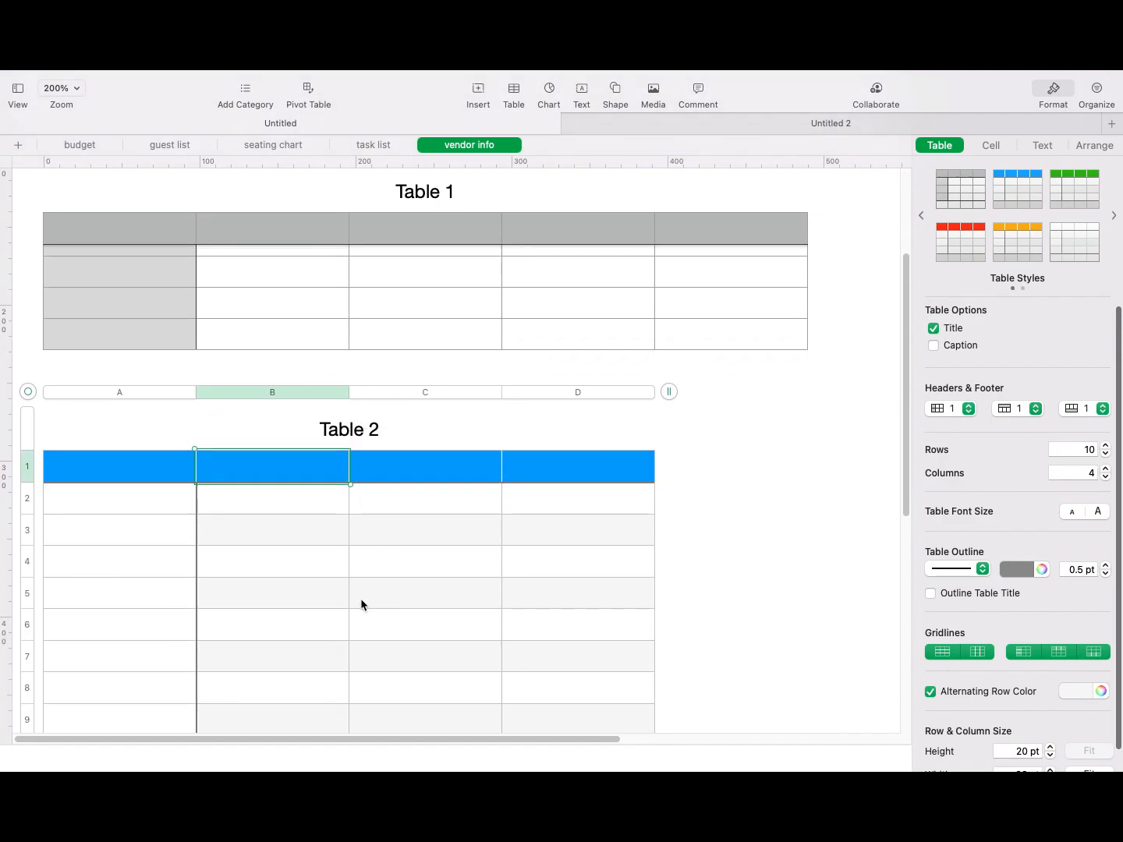
{"action": "scroll", "coordinate": [360, 599], "scroll_direction": "up", "scroll_amount": 5}
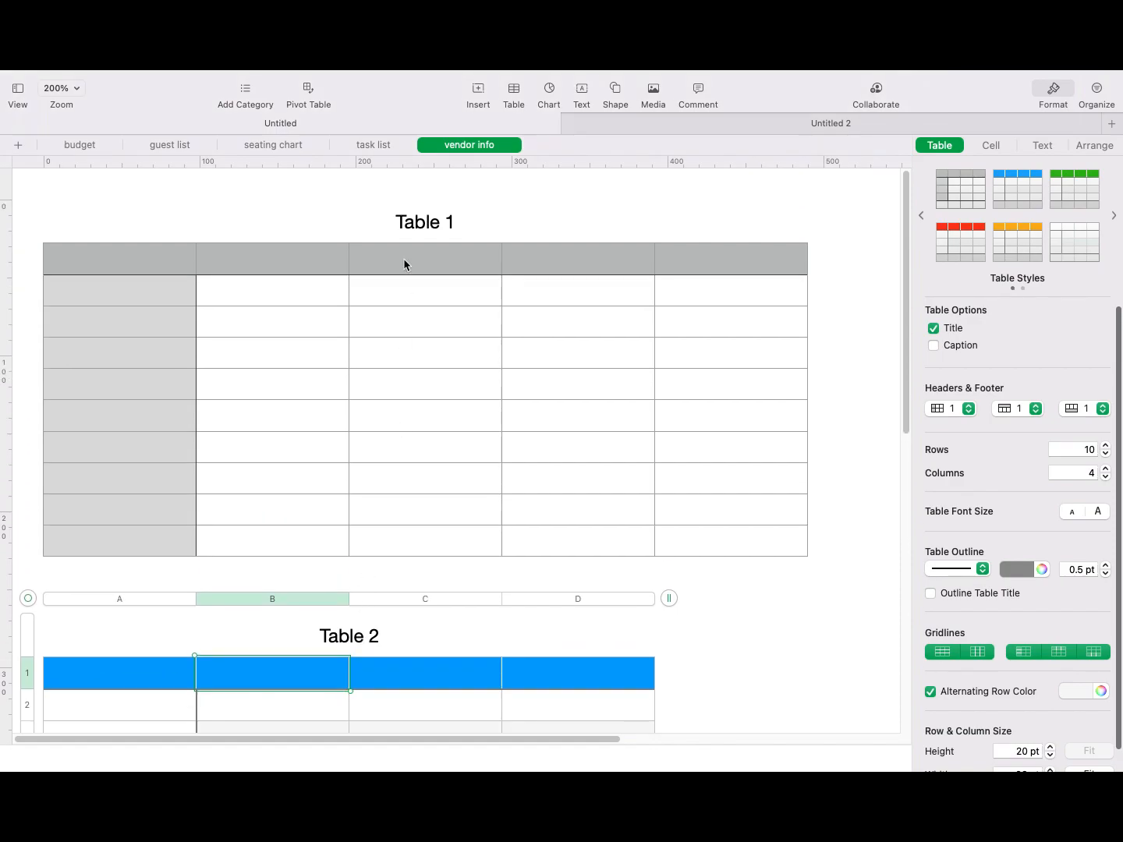
{"action": "left_click", "coordinate": [332, 220]}
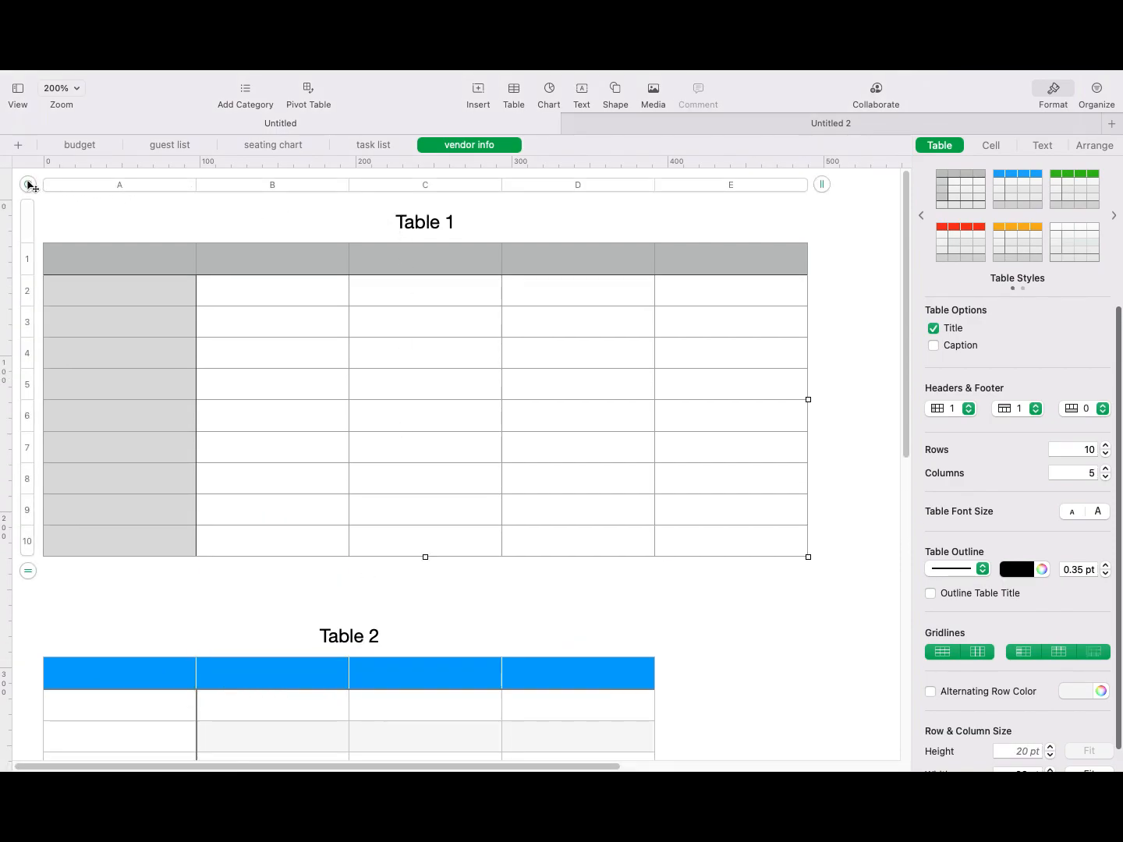
{"action": "key", "text": "Delete"}
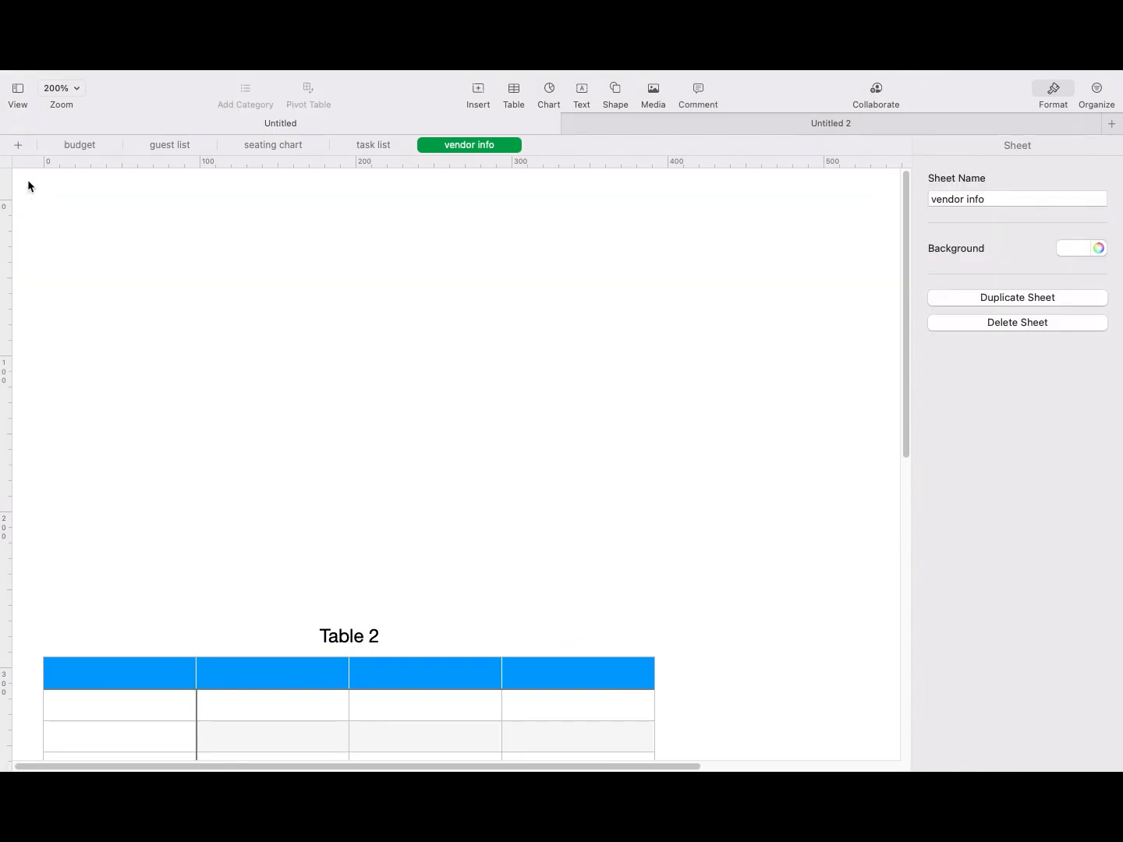
Step: Move Table 2 to the top of the sheet and shrink it to about half its size
{"action": "left_click", "coordinate": [82, 629]}
{"action": "left_click_drag", "start_coordinate": [27, 601], "coordinate": [37, 191]}
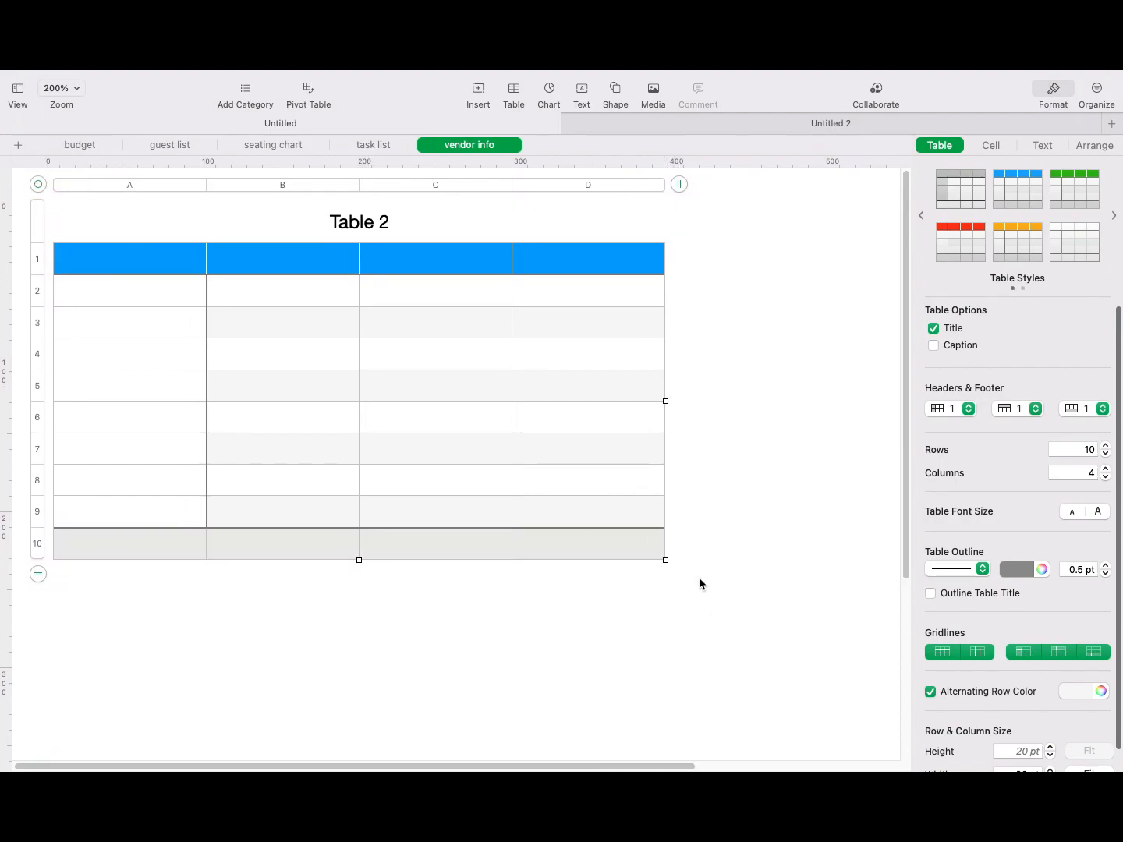
{"action": "left_click_drag", "start_coordinate": [665, 559], "coordinate": [352, 429]}
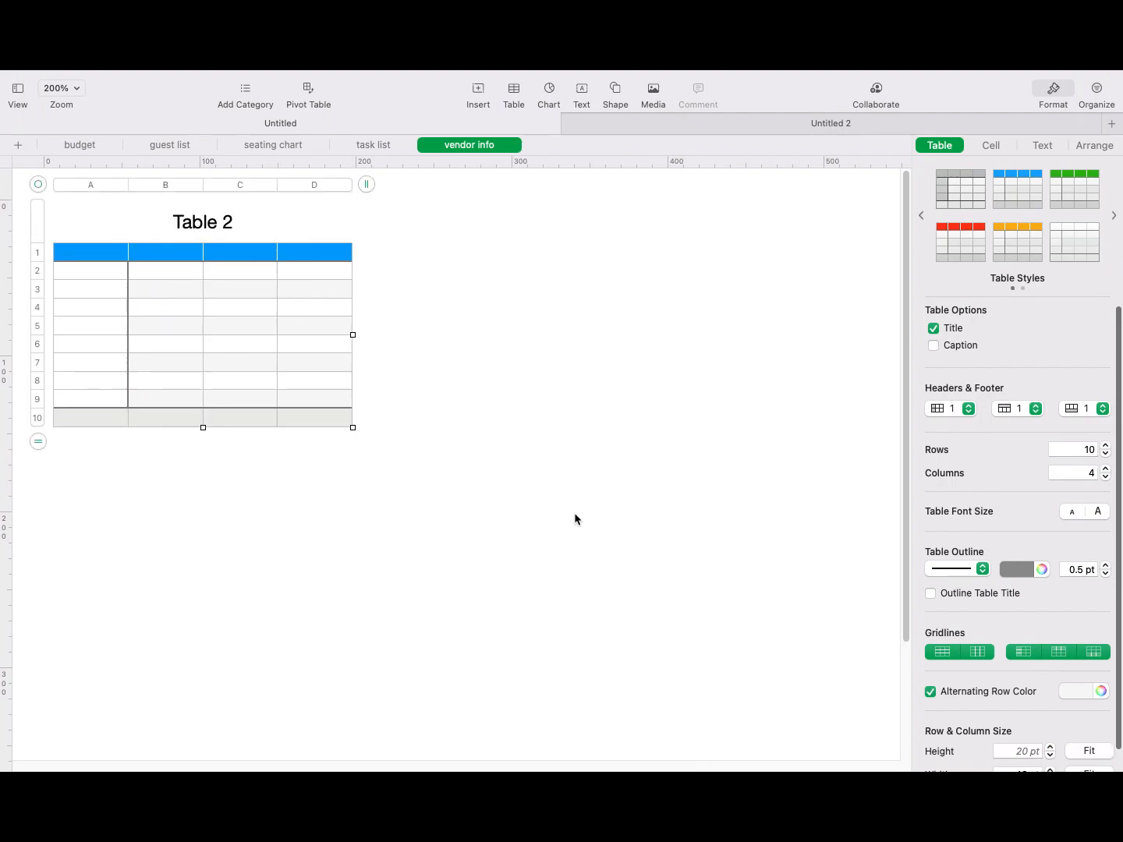
{"action": "left_click", "coordinate": [541, 400]}
{"action": "left_click", "coordinate": [199, 226]}
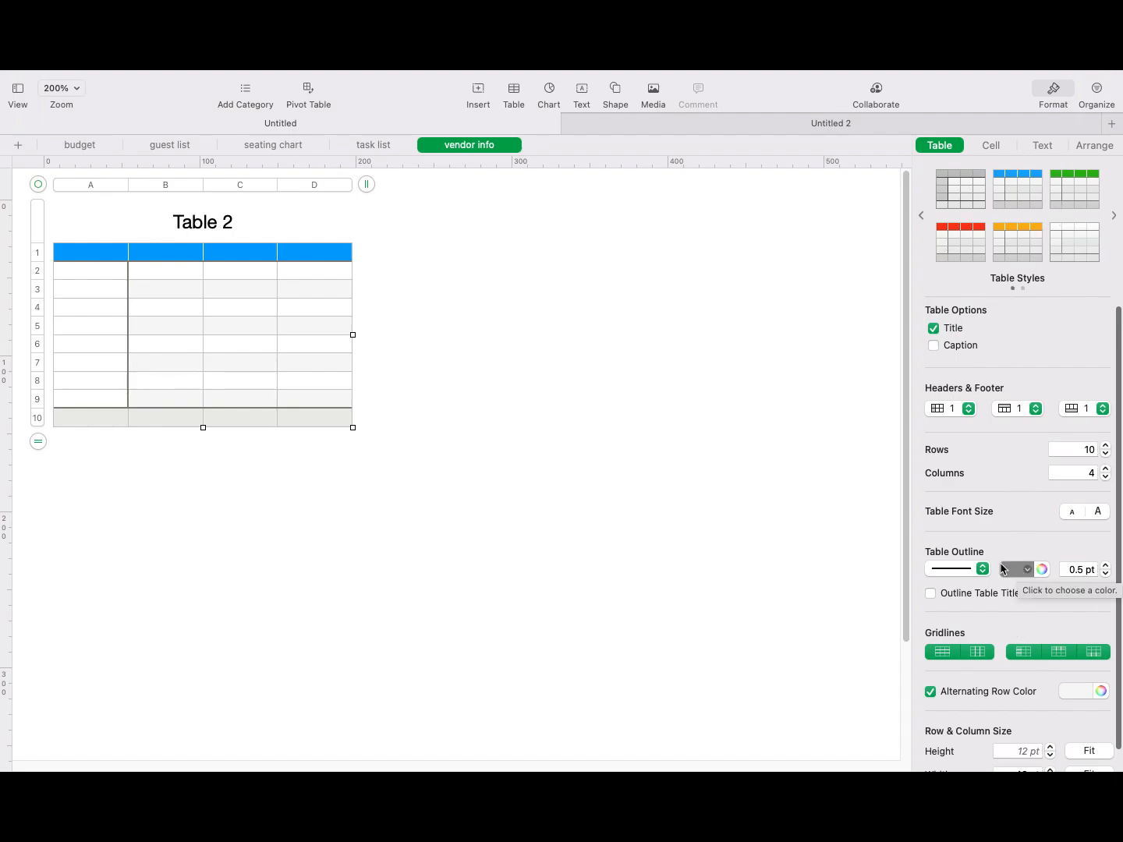
{"action": "left_click", "coordinate": [412, 367]}
Step: Review the chart types, insert a multicoloured 2D pie chart below Table 2, and shrink it to about half its size
{"action": "left_click", "coordinate": [550, 90]}
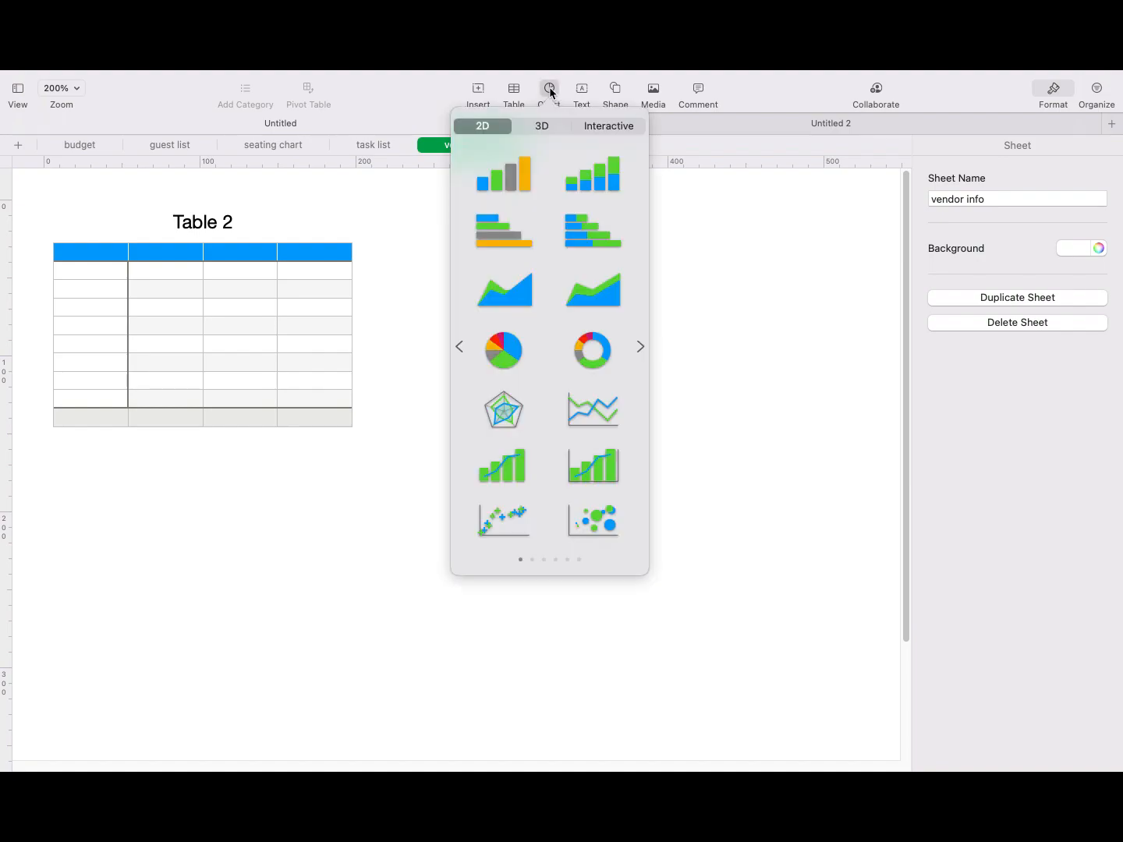
{"action": "left_click", "coordinate": [550, 91]}
{"action": "left_click", "coordinate": [551, 90]}
{"action": "left_click", "coordinate": [550, 88]}
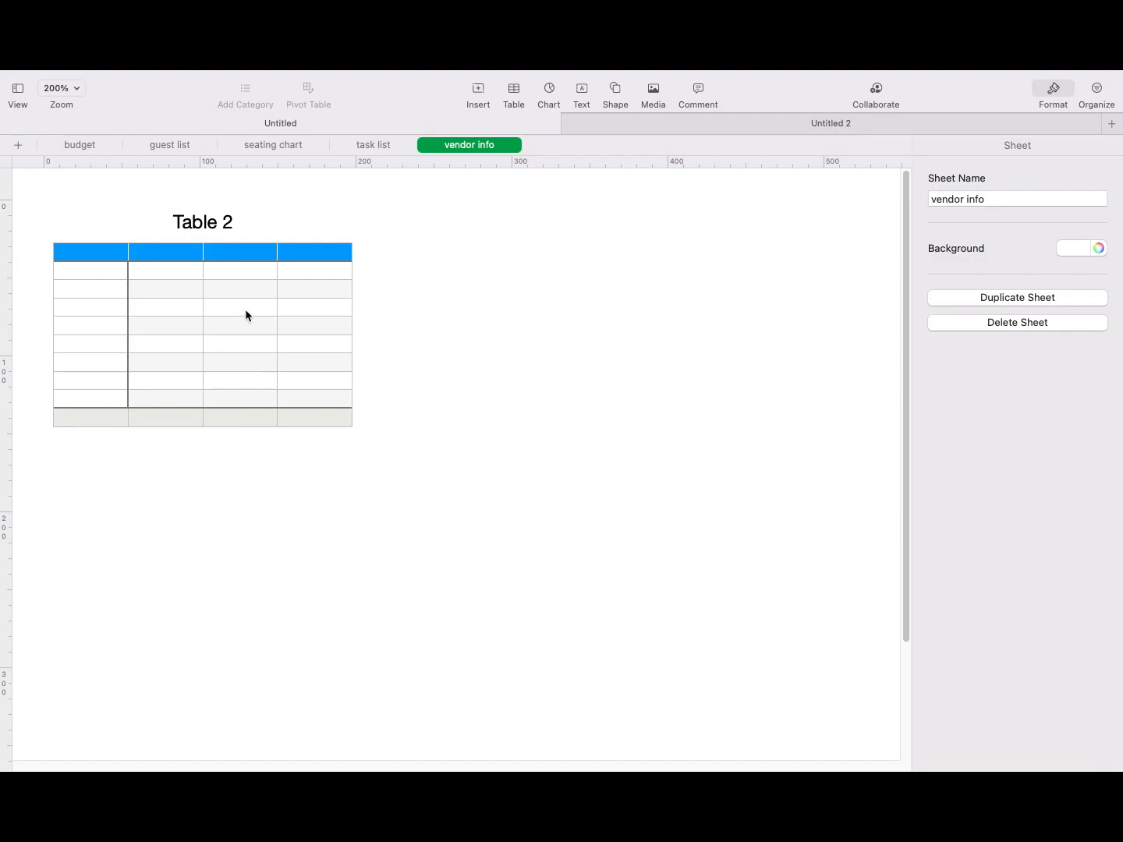
{"action": "left_click", "coordinate": [554, 89]}
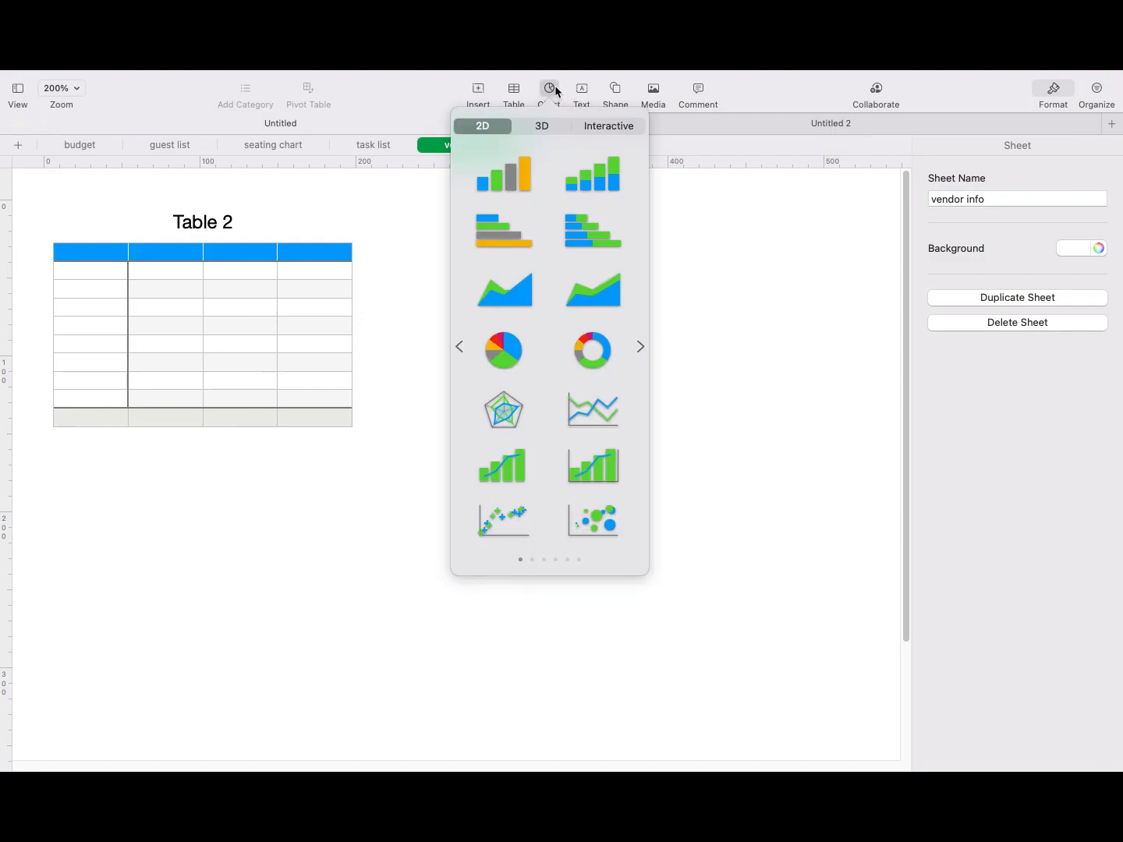
{"action": "left_click", "coordinate": [497, 353]}
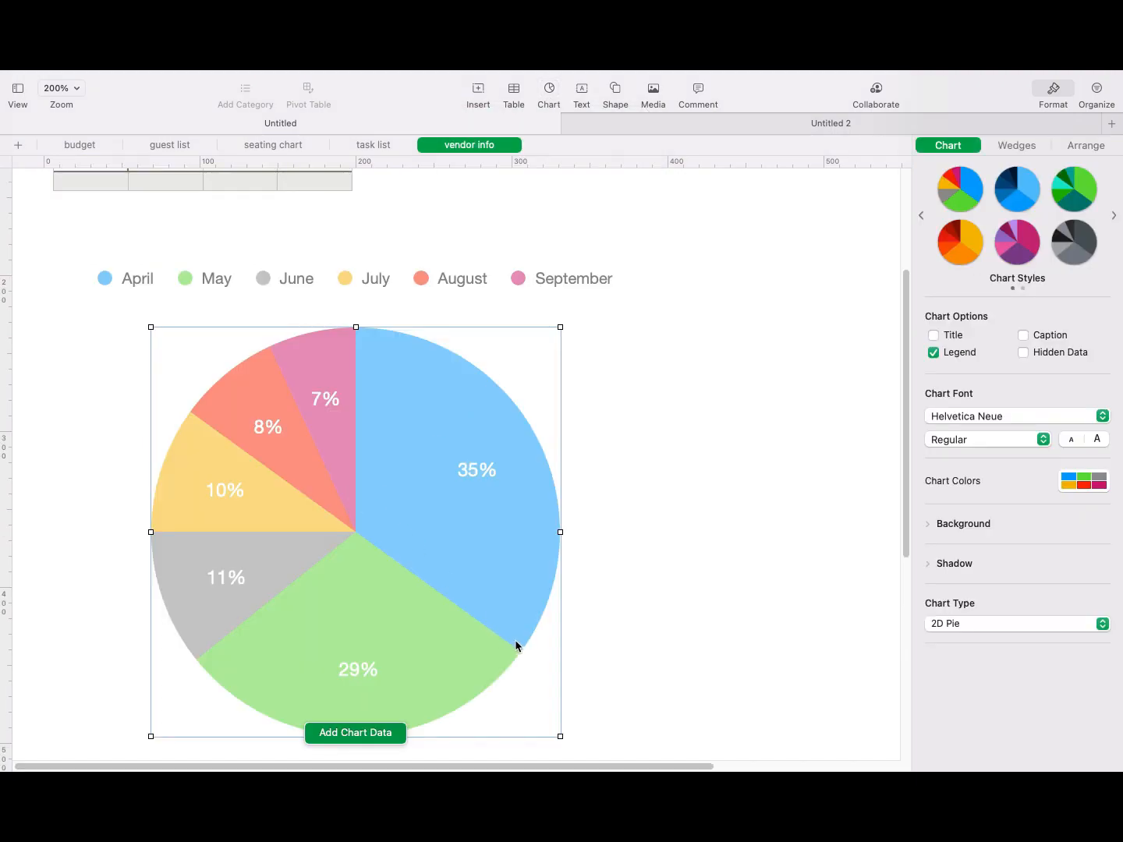
{"action": "left_click_drag", "start_coordinate": [559, 736], "coordinate": [326, 565]}
{"action": "scroll", "coordinate": [313, 578], "scroll_direction": "up", "scroll_amount": 2}
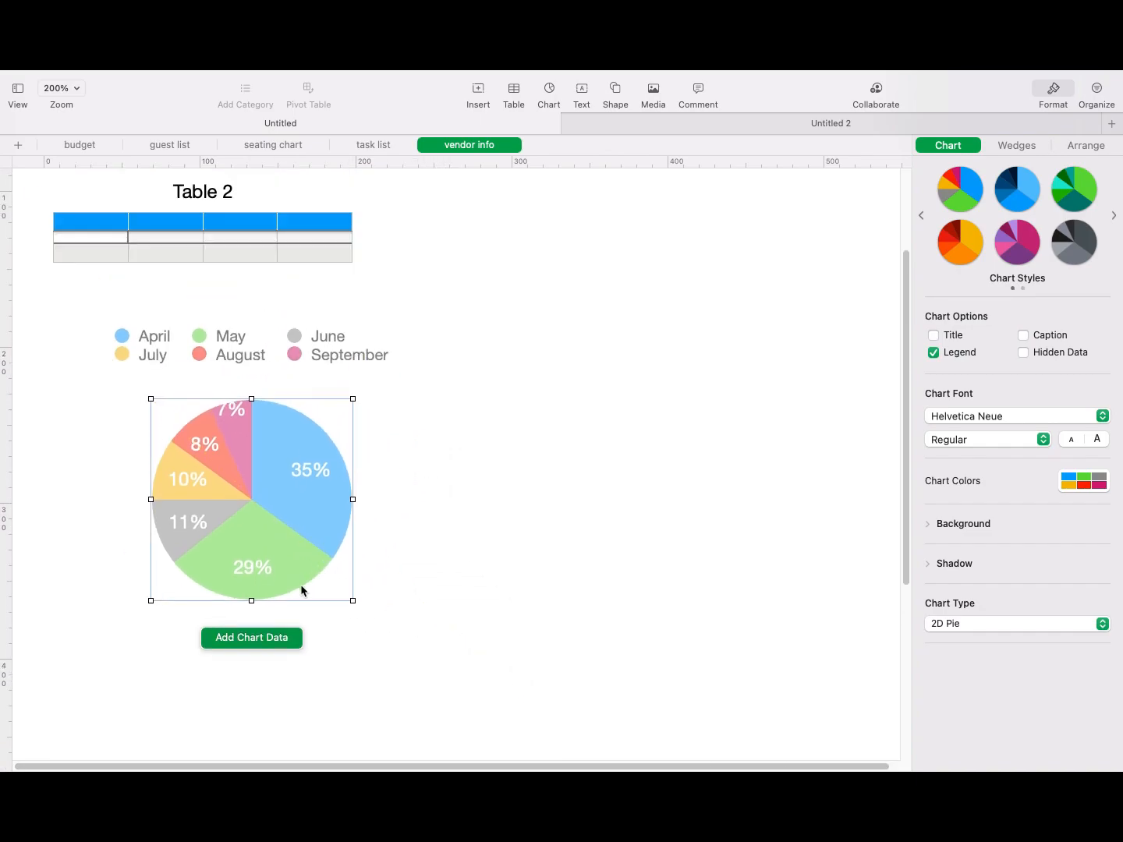
Step: Add the first row below Table 2's header as the pie chart's data, with columns plotted as series
{"action": "left_click", "coordinate": [261, 642]}
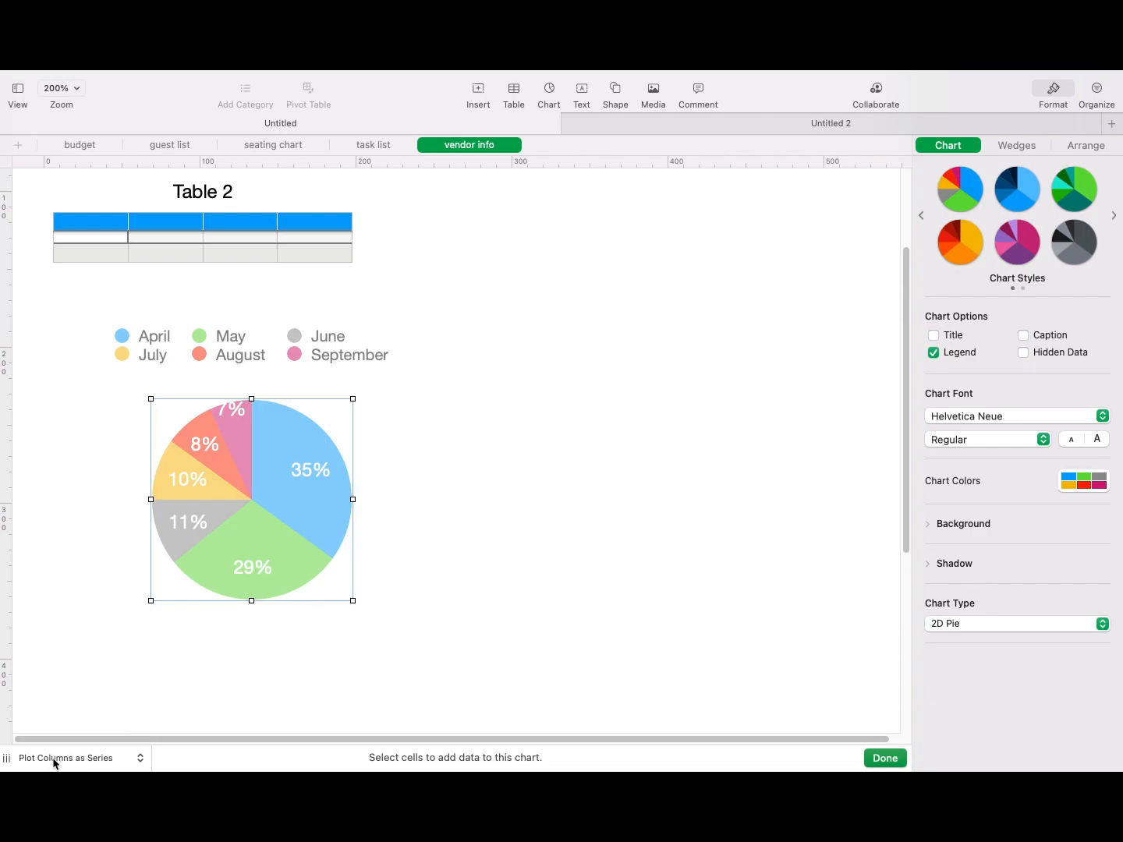
{"action": "left_click", "coordinate": [137, 755]}
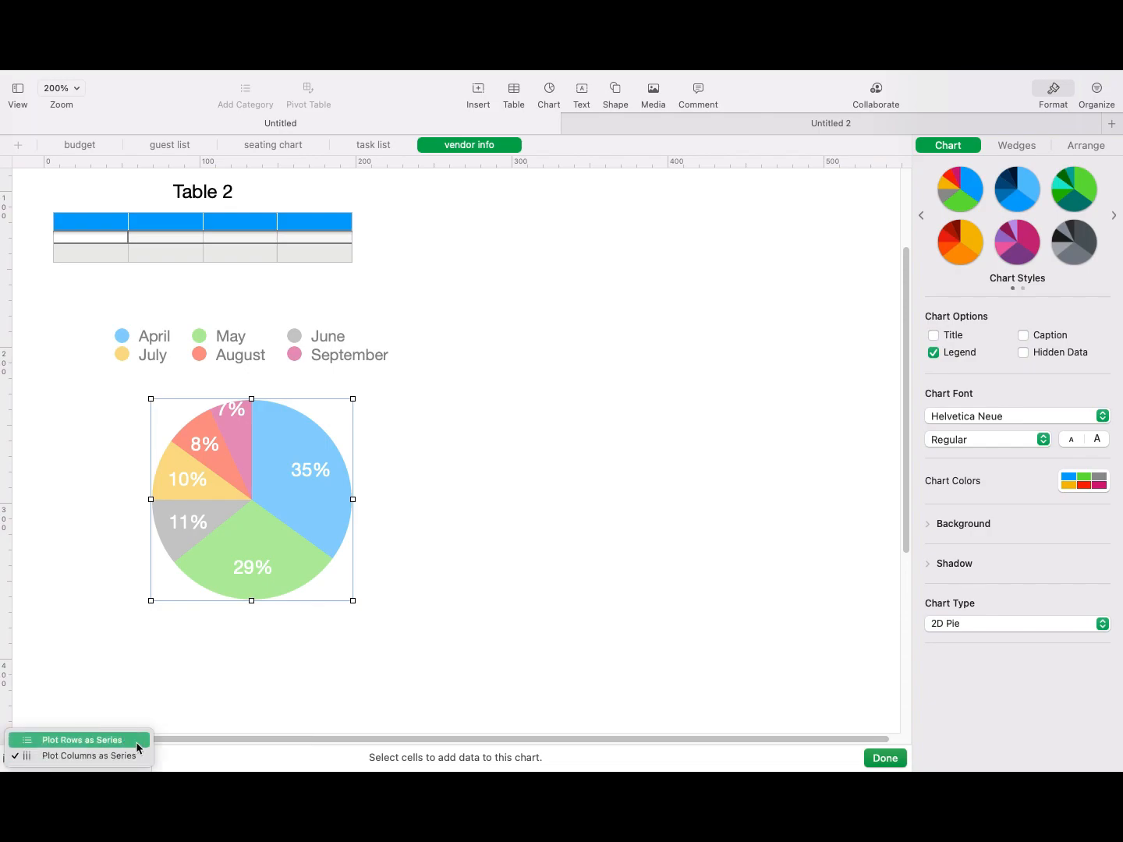
{"action": "left_click", "coordinate": [137, 742]}
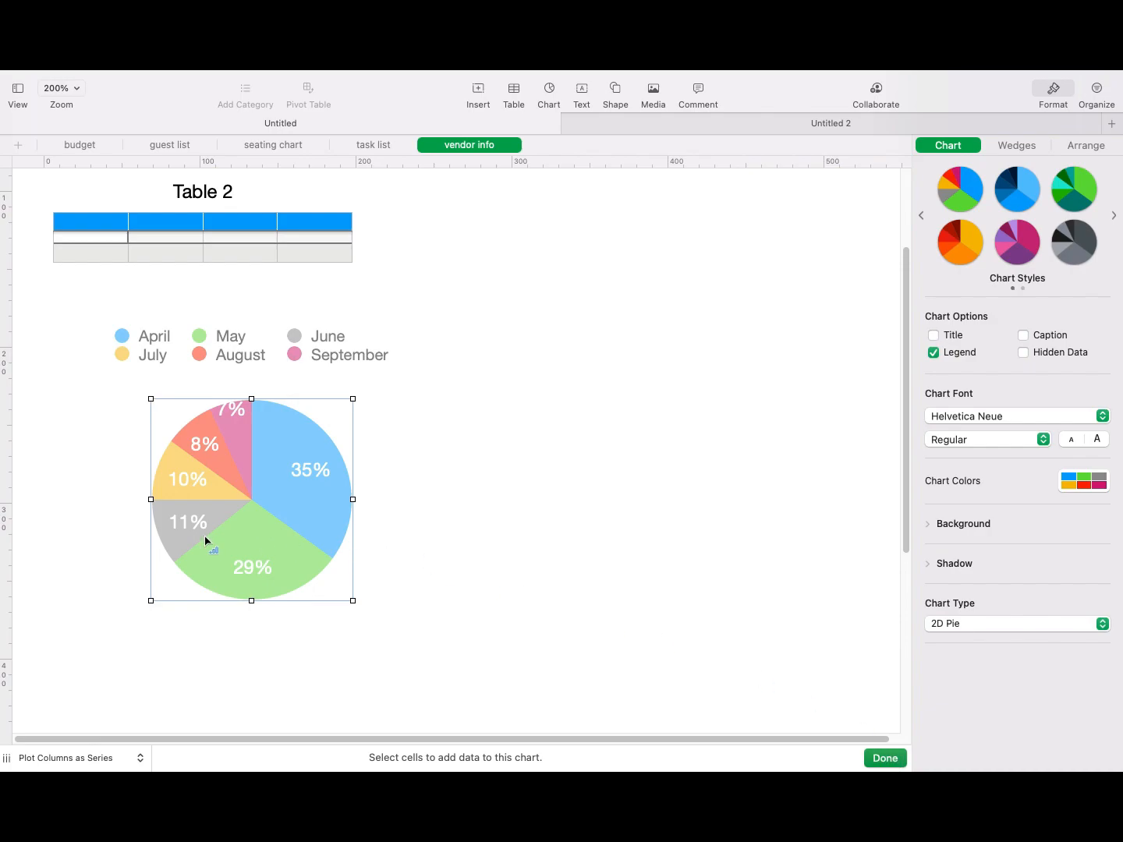
{"action": "scroll", "coordinate": [362, 530], "scroll_direction": "up", "scroll_amount": 2}
{"action": "scroll", "coordinate": [361, 529], "scroll_direction": "up", "scroll_amount": 3}
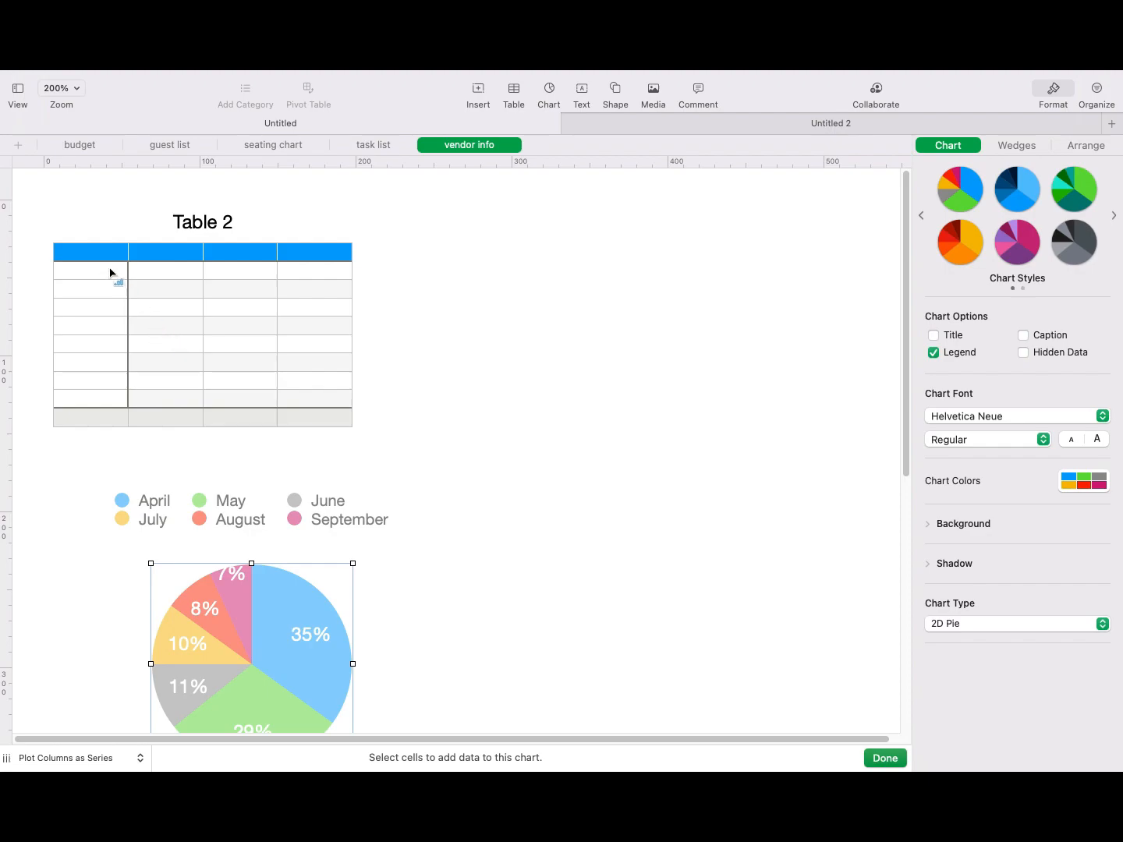
{"action": "left_click", "coordinate": [89, 276]}
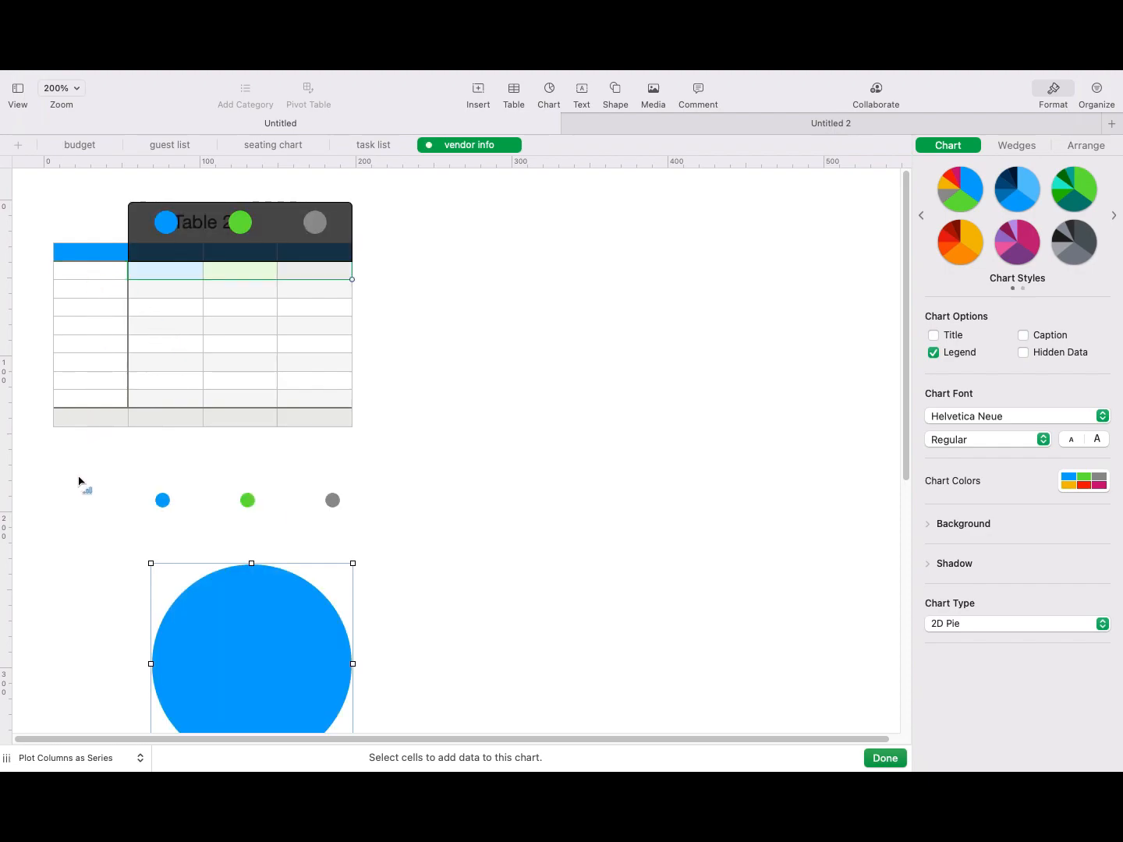
Step: Add the three cells below the first data cell in Table 2's column B to the pie chart's data, and finish editing the references
{"action": "scroll", "coordinate": [79, 481], "scroll_direction": "down", "scroll_amount": 3}
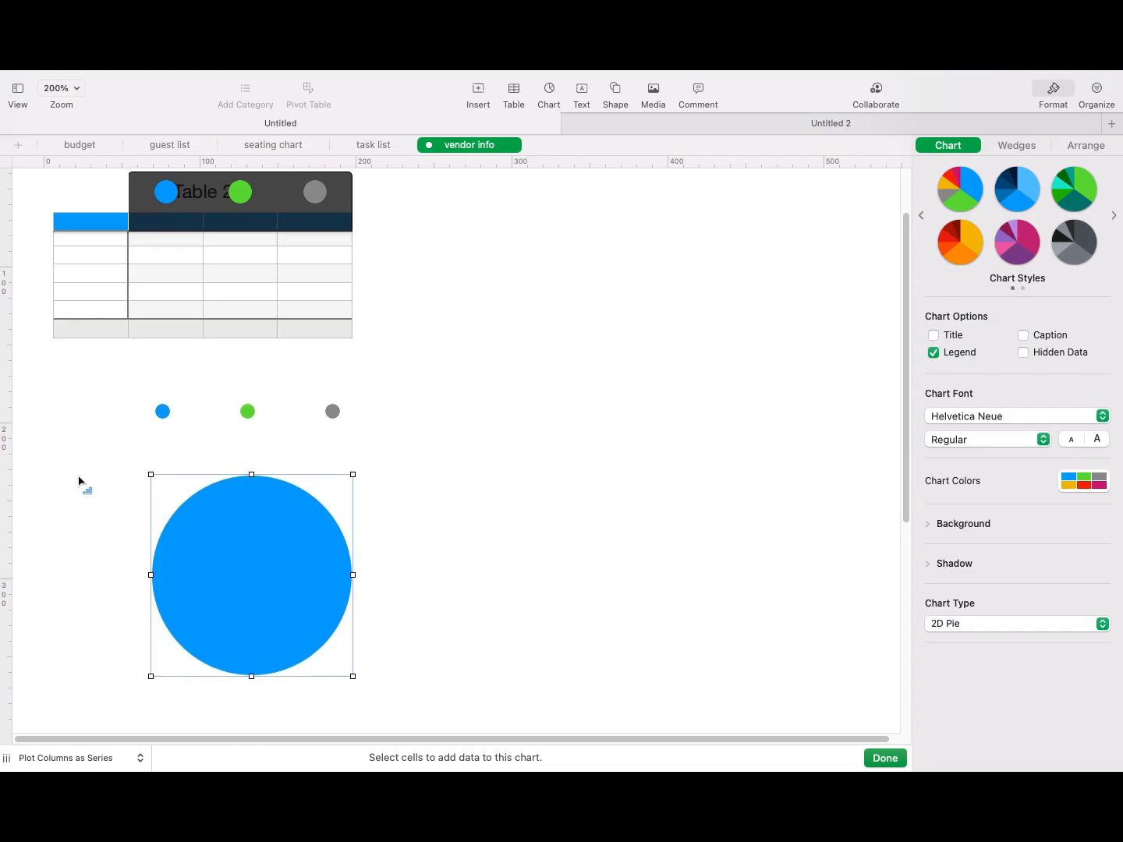
{"action": "scroll", "coordinate": [79, 480], "scroll_direction": "up", "scroll_amount": 3}
{"action": "scroll", "coordinate": [175, 477], "scroll_direction": "down", "scroll_amount": 1}
{"action": "scroll", "coordinate": [175, 478], "scroll_direction": "down", "scroll_amount": 6}
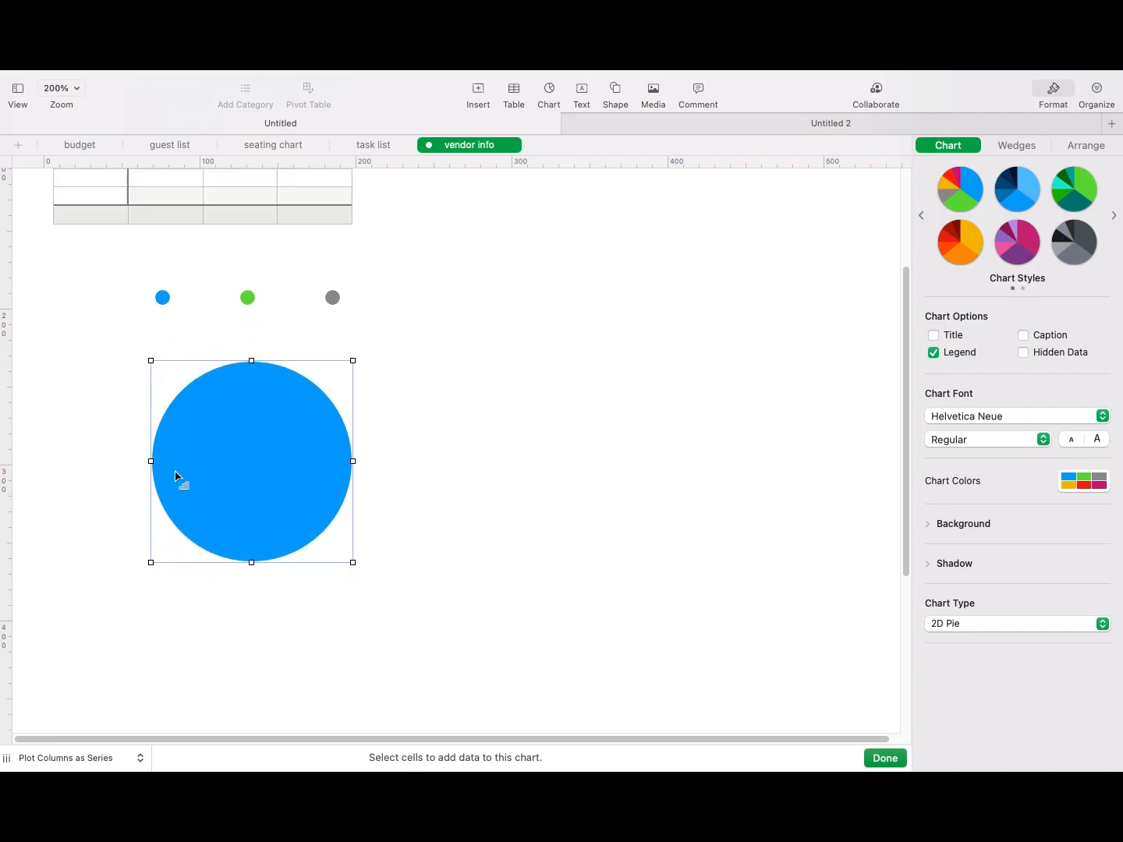
{"action": "scroll", "coordinate": [176, 477], "scroll_direction": "up", "scroll_amount": 5}
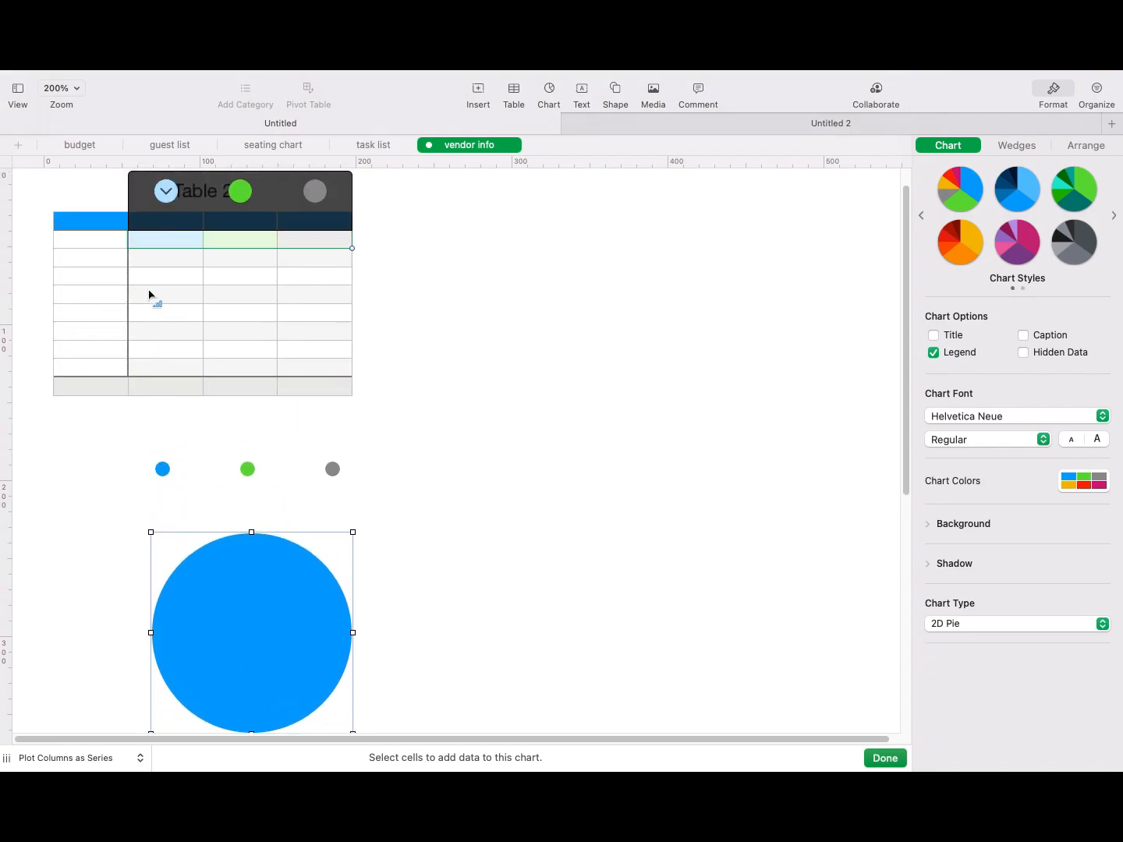
{"action": "left_click_drag", "start_coordinate": [141, 265], "coordinate": [158, 304]}
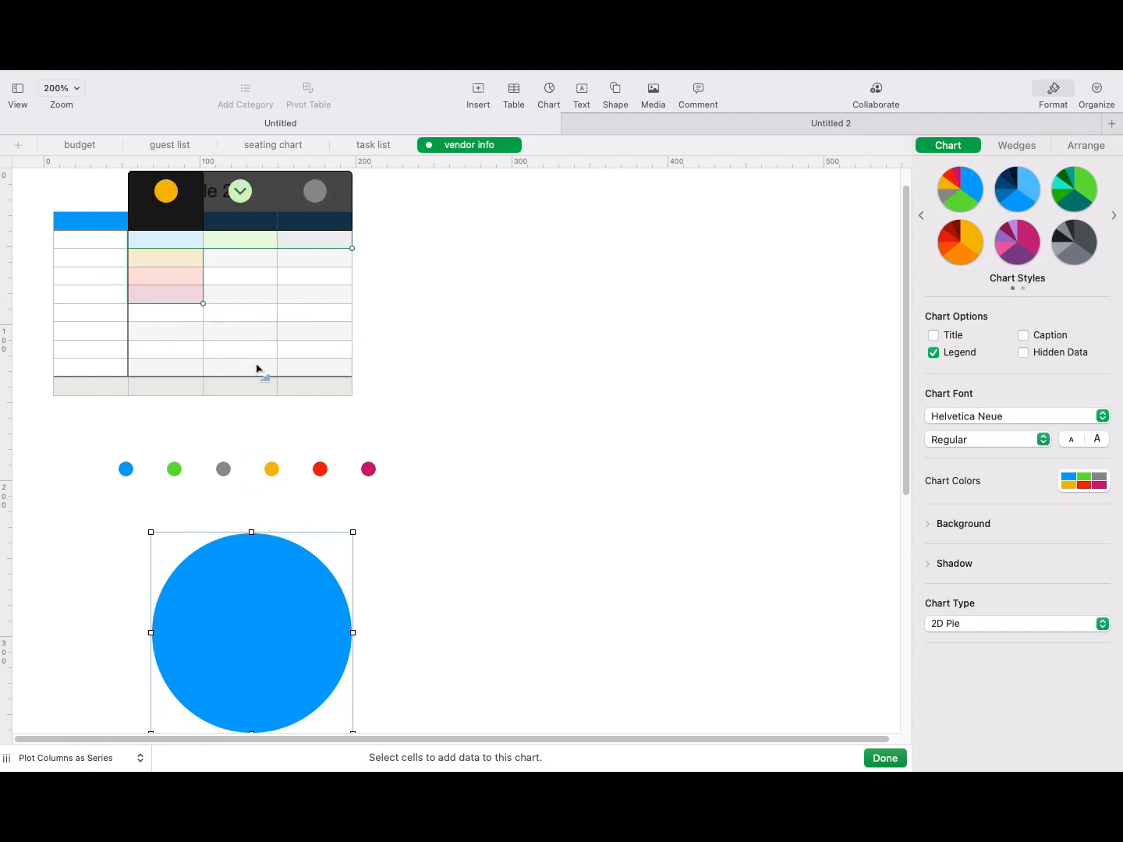
{"action": "left_click", "coordinate": [885, 758]}
Step: Enter 13, 12 and 14 in cells B2 to B4 of Table 2
{"action": "left_click", "coordinate": [187, 259]}
{"action": "left_click", "coordinate": [177, 266]}
{"action": "type", "text": "13"}
{"action": "key", "text": "Return"}
{"action": "key", "text": "Return"}
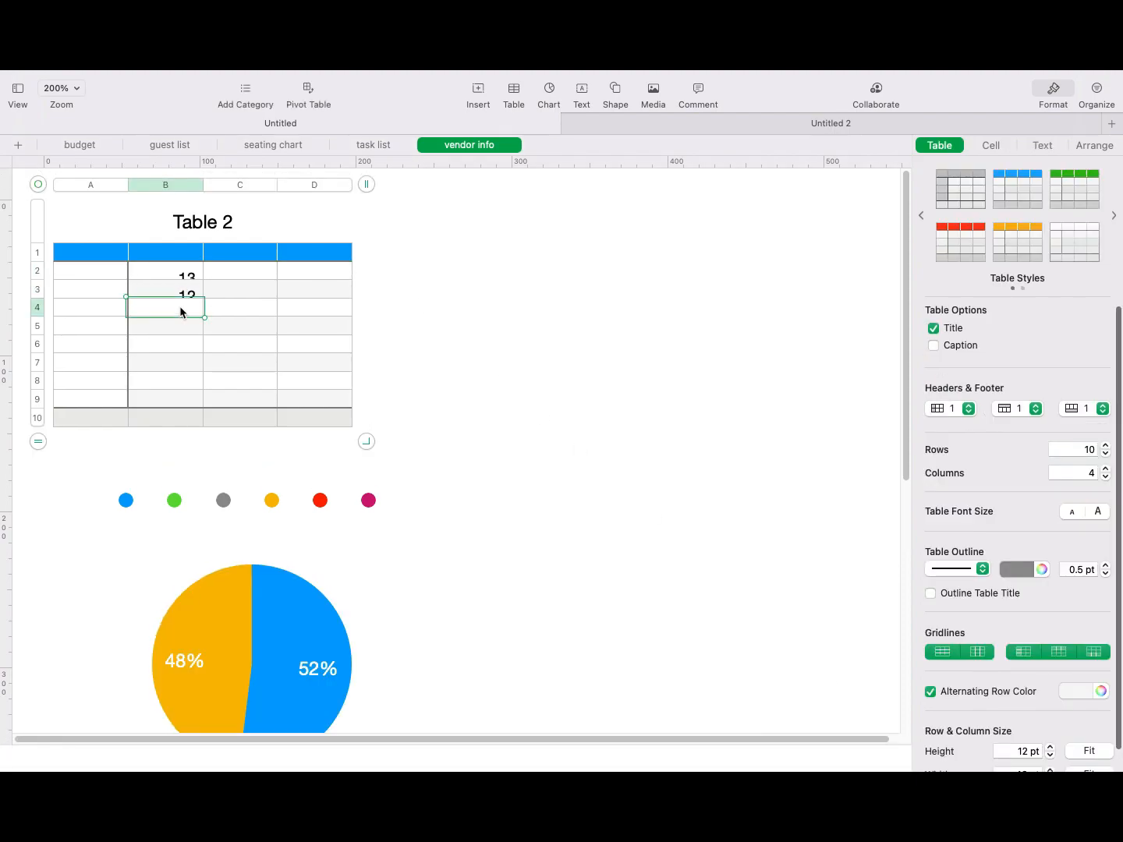
{"action": "type", "text": "14"}
Step: Resize Table 2 to five columns and nine rows, and enter 11 in cell B5
{"action": "left_click_drag", "start_coordinate": [367, 442], "coordinate": [514, 428]}
{"action": "left_click", "coordinate": [178, 330]}
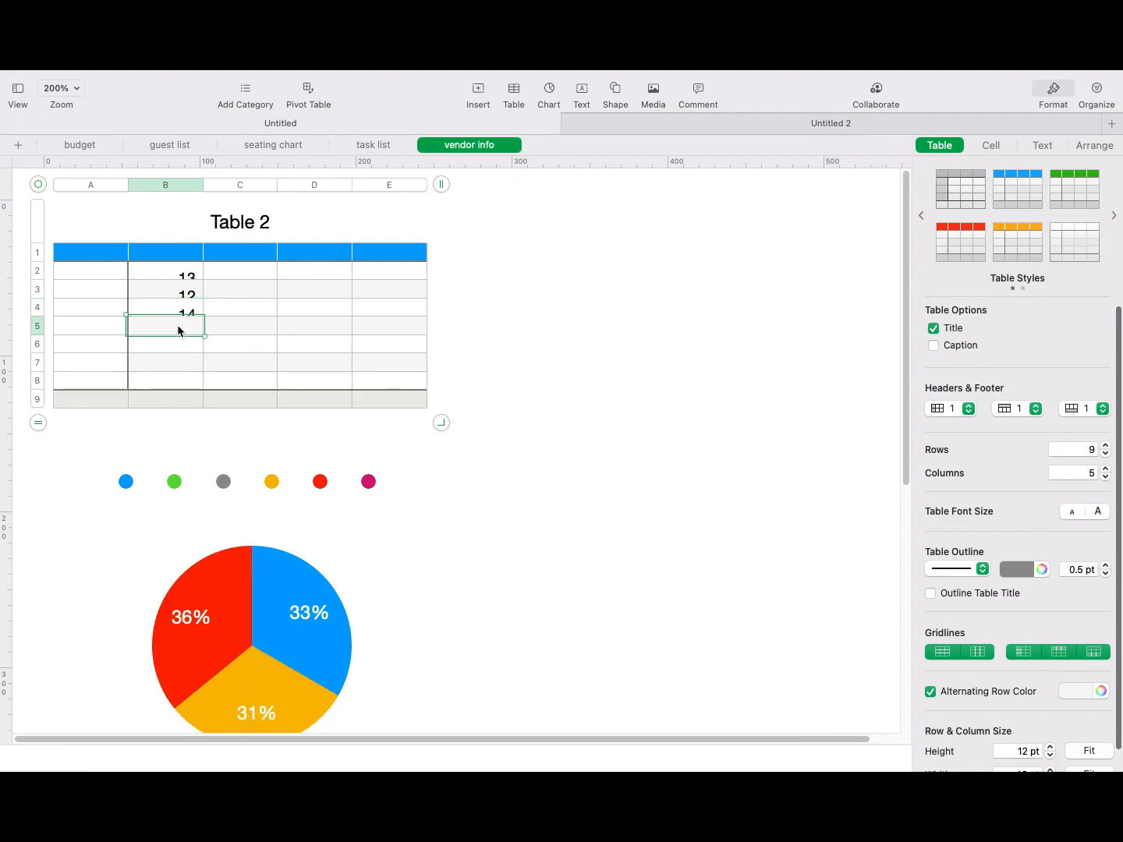
{"action": "type", "text": "11"}
{"action": "left_click", "coordinate": [232, 329]}
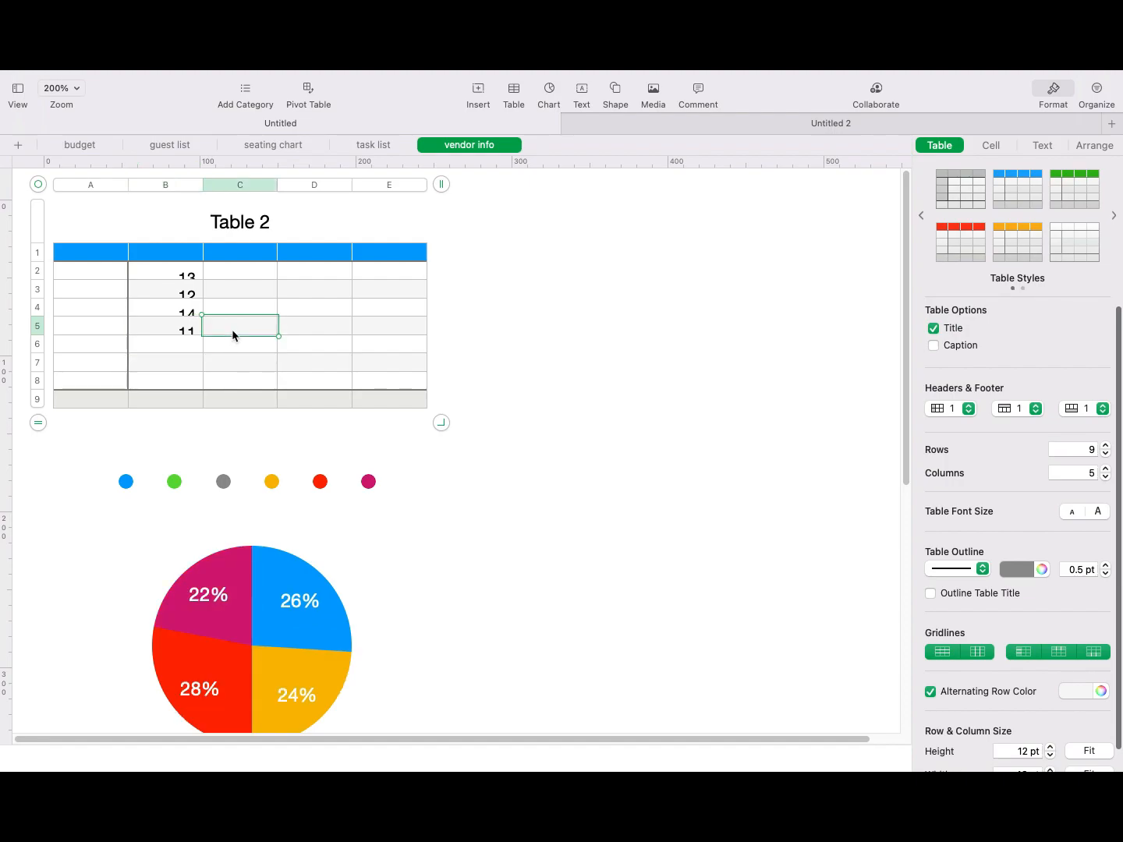
Step: Increase the height of Table 2's header and body rows to fit their contents
{"action": "double_click", "coordinate": [39, 279]}
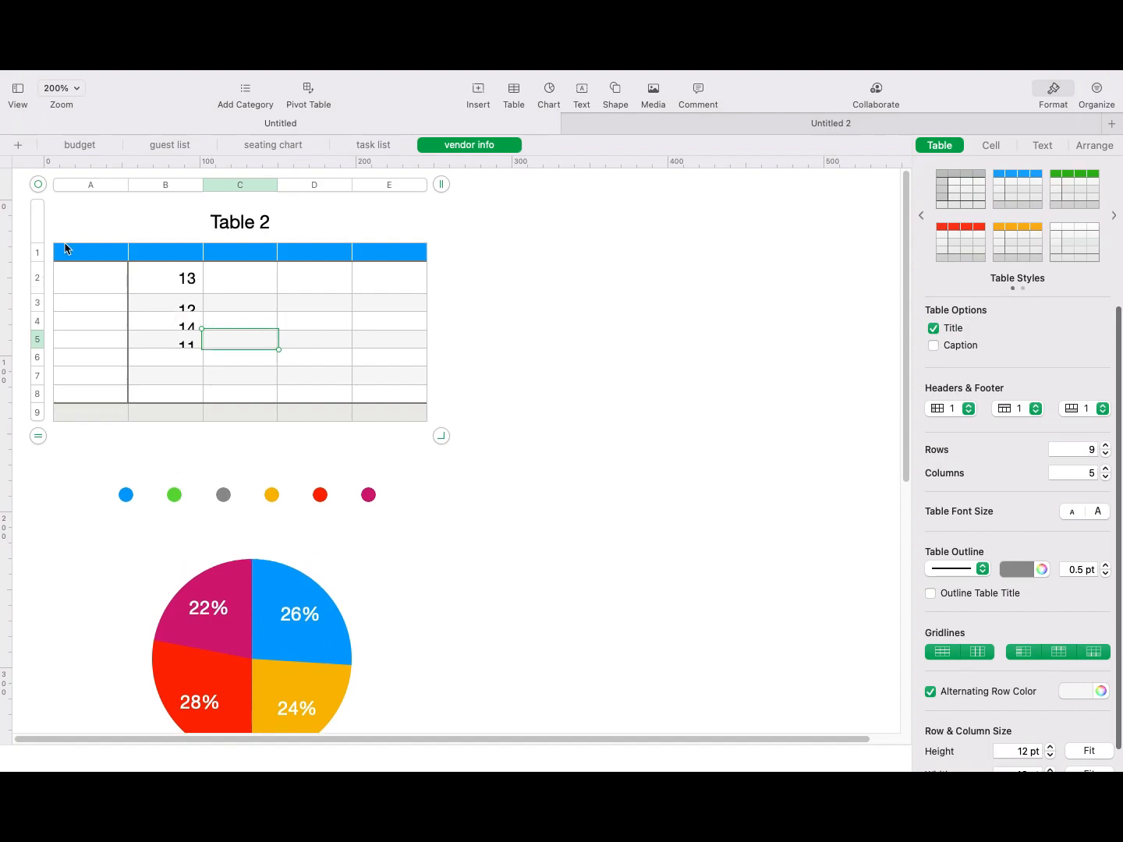
{"action": "left_click", "coordinate": [485, 516]}
{"action": "scroll", "coordinate": [485, 515], "scroll_direction": "down", "scroll_amount": 1}
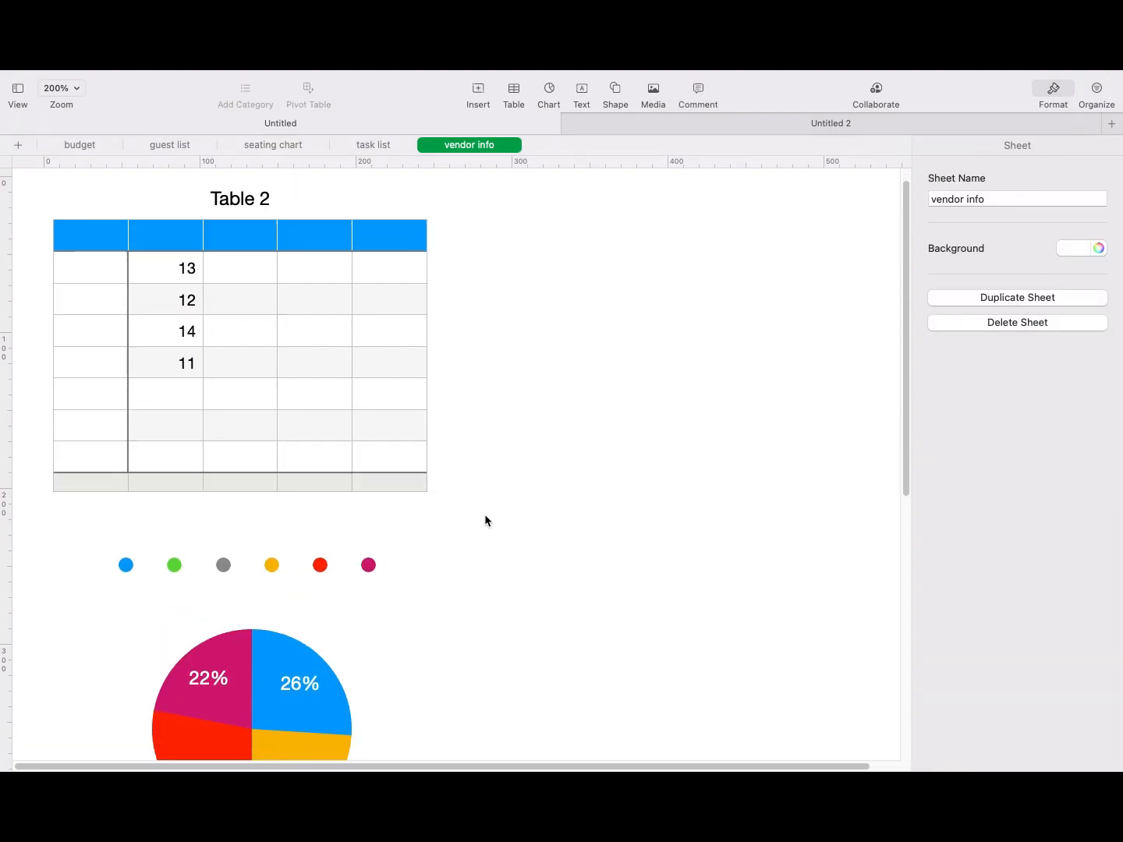
{"action": "scroll", "coordinate": [485, 517], "scroll_direction": "up", "scroll_amount": 1}
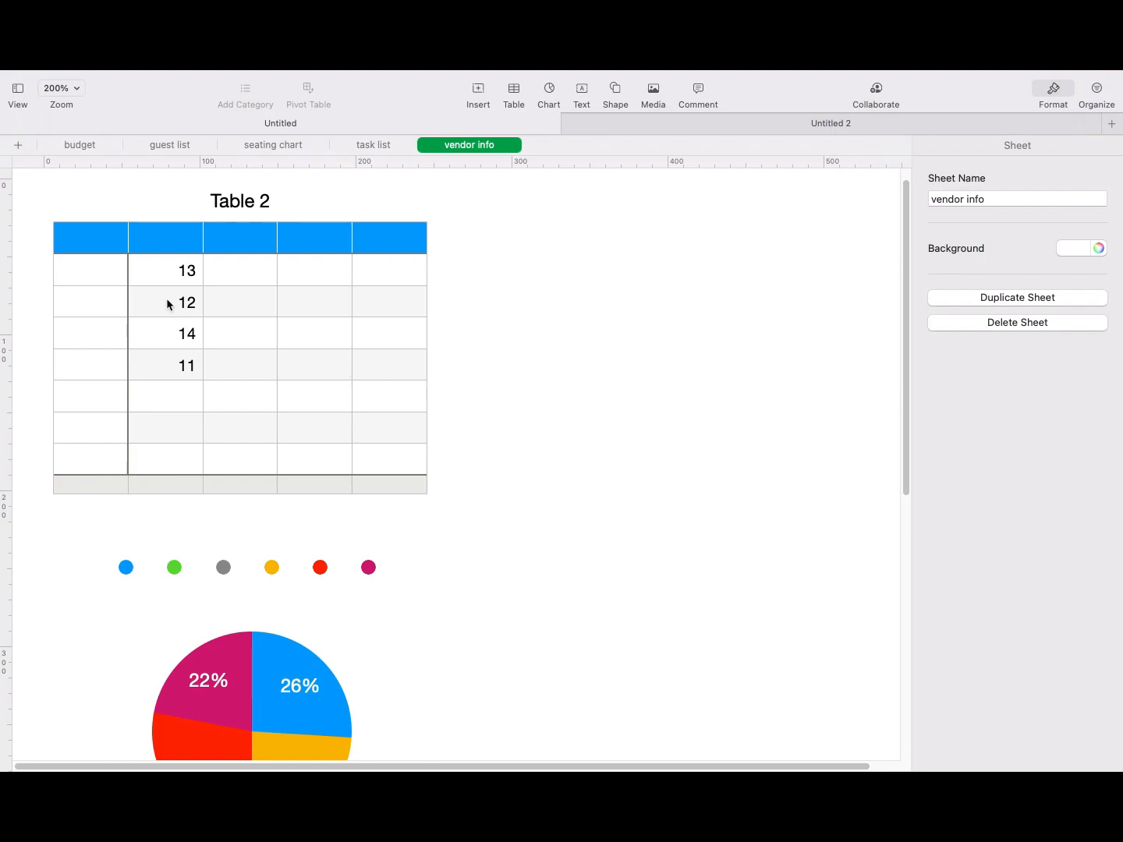
Step: Compare the values in column B of Table 2 with the wedges of the pie chart
{"action": "left_click", "coordinate": [165, 274]}
{"action": "left_click", "coordinate": [180, 332]}
{"action": "left_click", "coordinate": [181, 332]}
{"action": "left_click", "coordinate": [186, 377]}
{"action": "scroll", "coordinate": [295, 486], "scroll_direction": "down", "scroll_amount": 5}
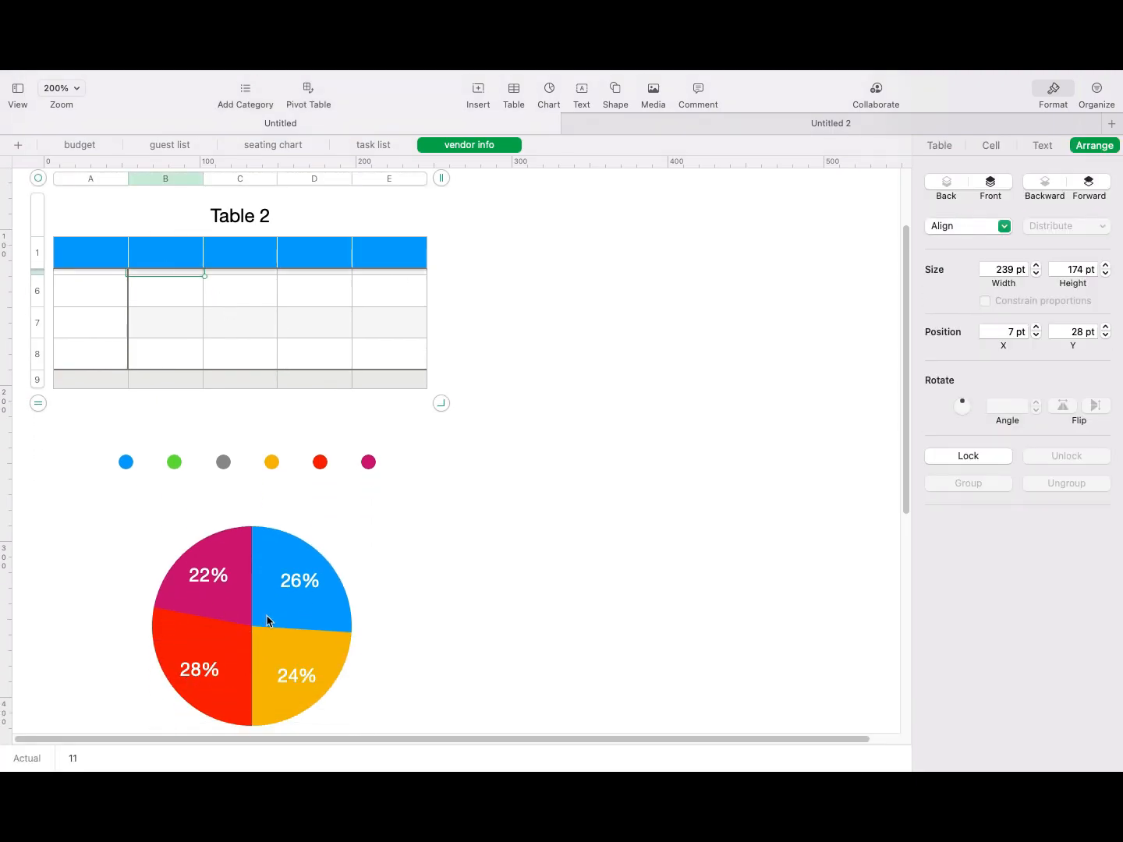
{"action": "scroll", "coordinate": [263, 612], "scroll_direction": "down", "scroll_amount": 2}
Step: Preview the purple and blue chart styles on the pie chart, and apply the green one
{"action": "left_click", "coordinate": [248, 580]}
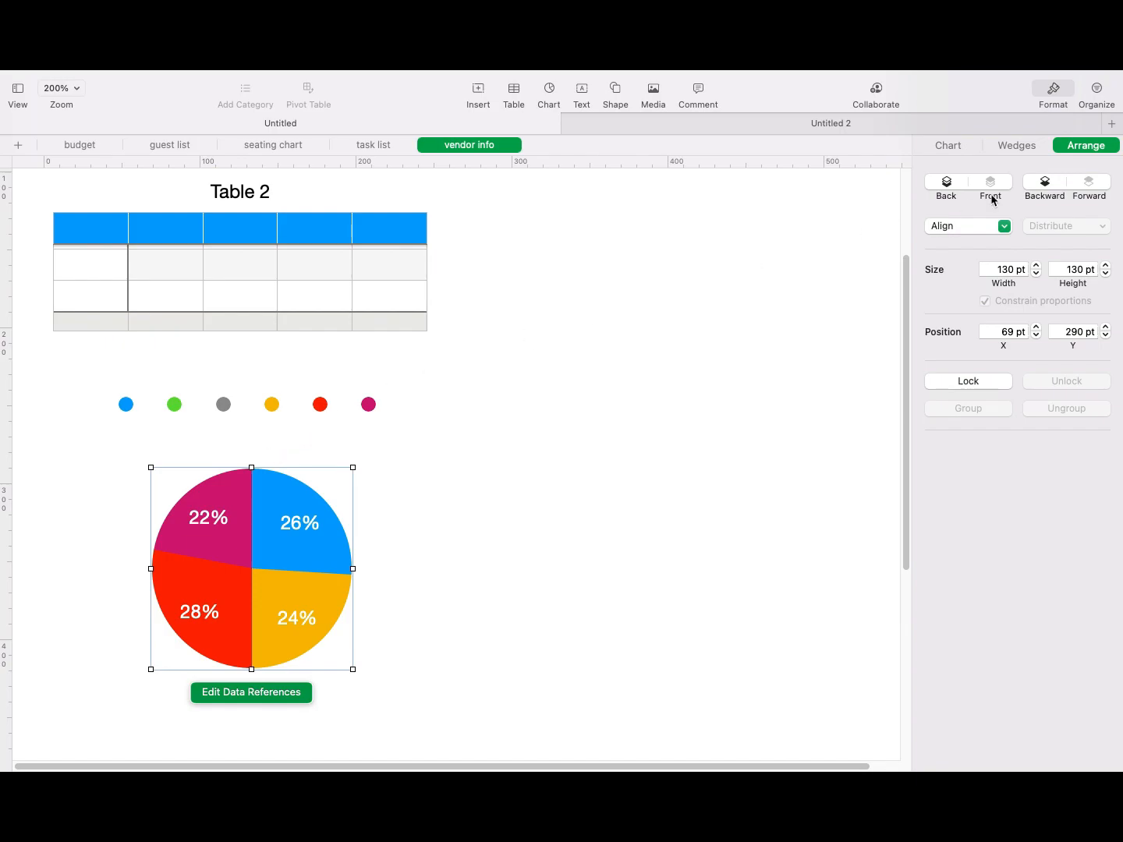
{"action": "left_click", "coordinate": [949, 148]}
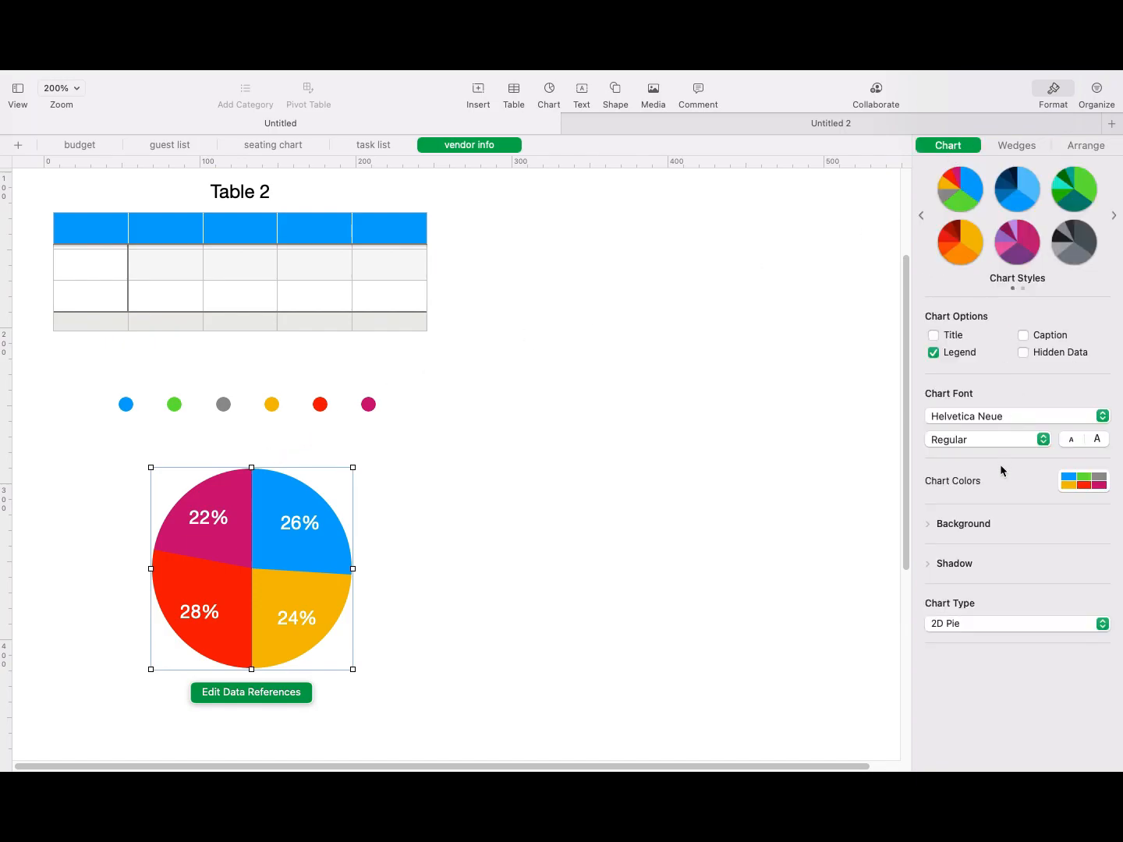
{"action": "left_click", "coordinate": [1019, 248]}
{"action": "left_click", "coordinate": [1033, 181]}
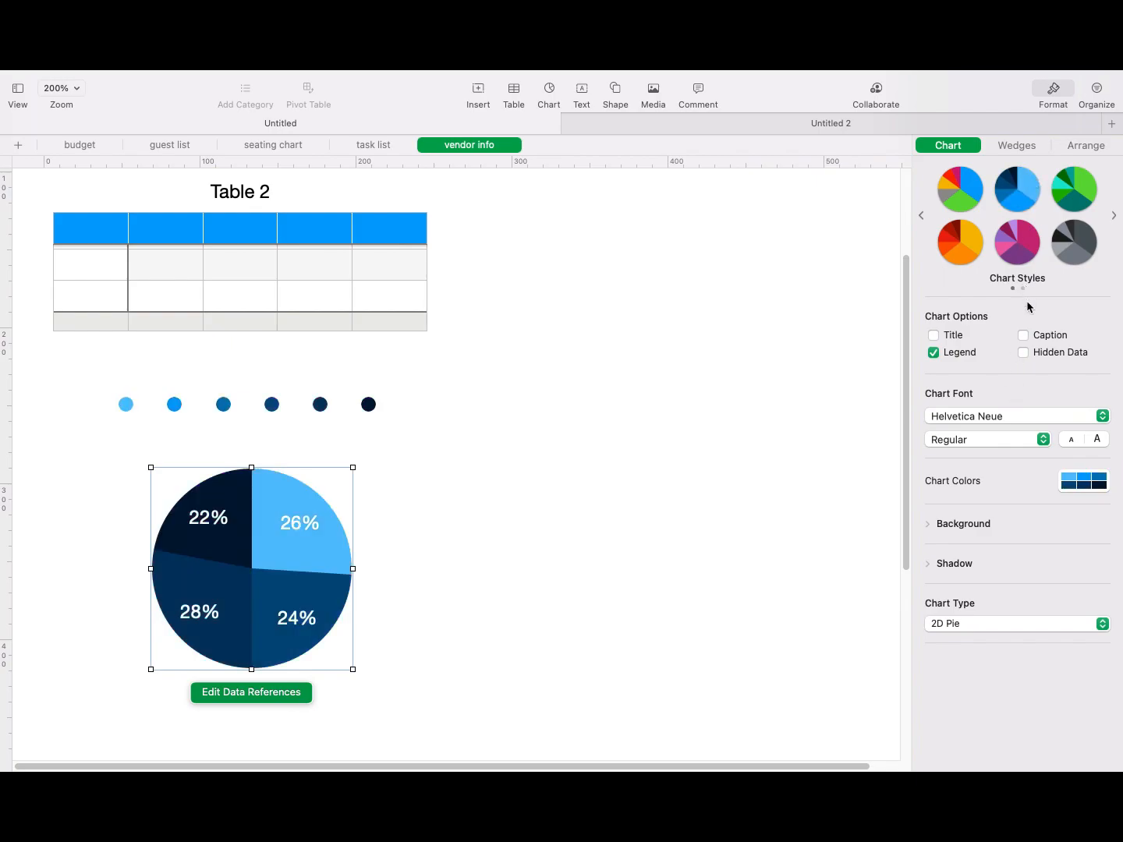
{"action": "left_click", "coordinate": [1075, 198]}
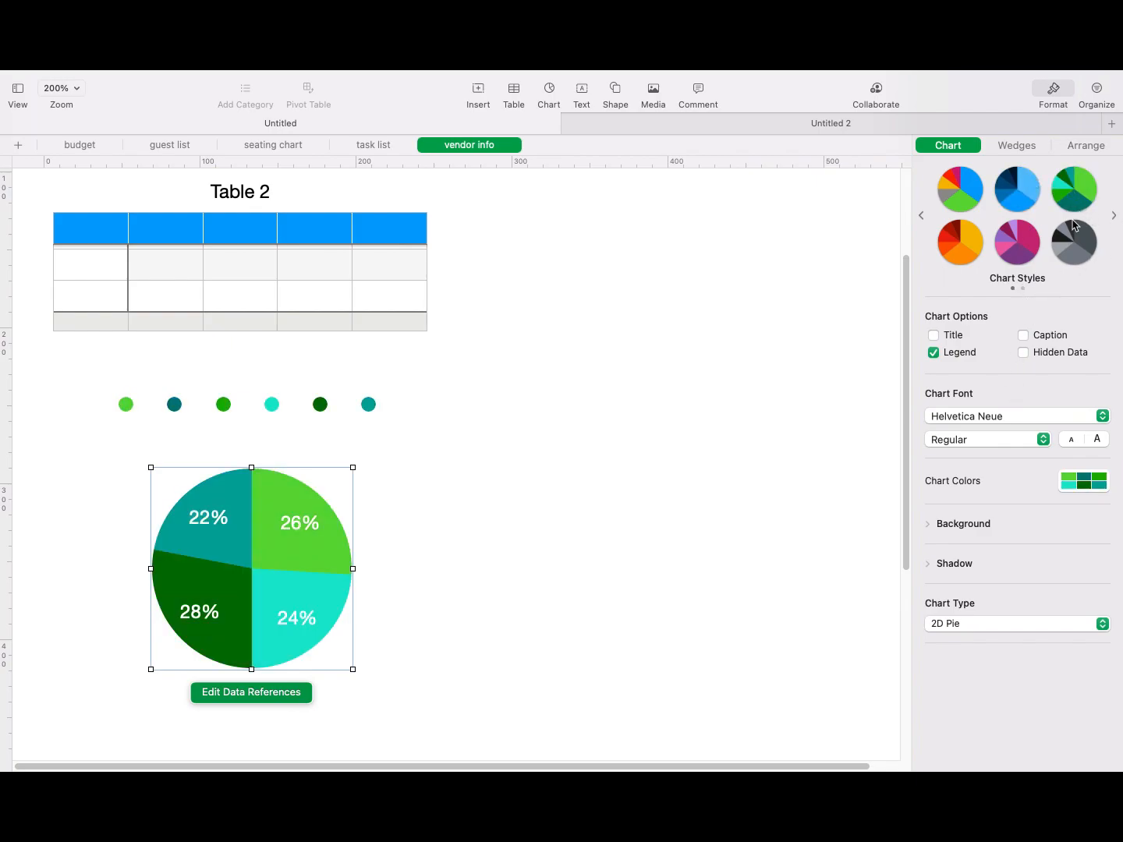
Step: Show the pie chart's caption and title, keep its legend on, and expand the background options
{"action": "left_click", "coordinate": [1050, 336]}
{"action": "left_click", "coordinate": [952, 336]}
{"action": "left_click", "coordinate": [952, 336]}
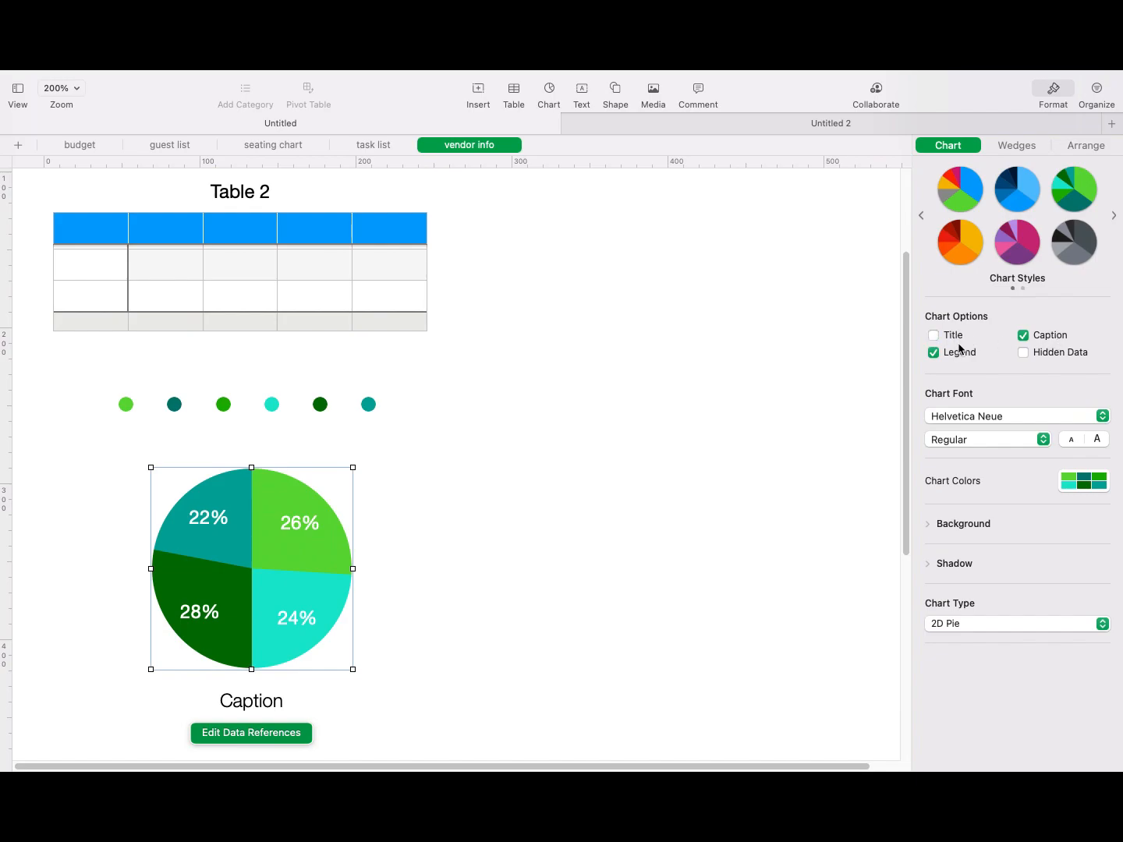
{"action": "left_click", "coordinate": [961, 353]}
{"action": "left_click", "coordinate": [963, 354]}
{"action": "left_click", "coordinate": [951, 335]}
{"action": "left_click", "coordinate": [1043, 522]}
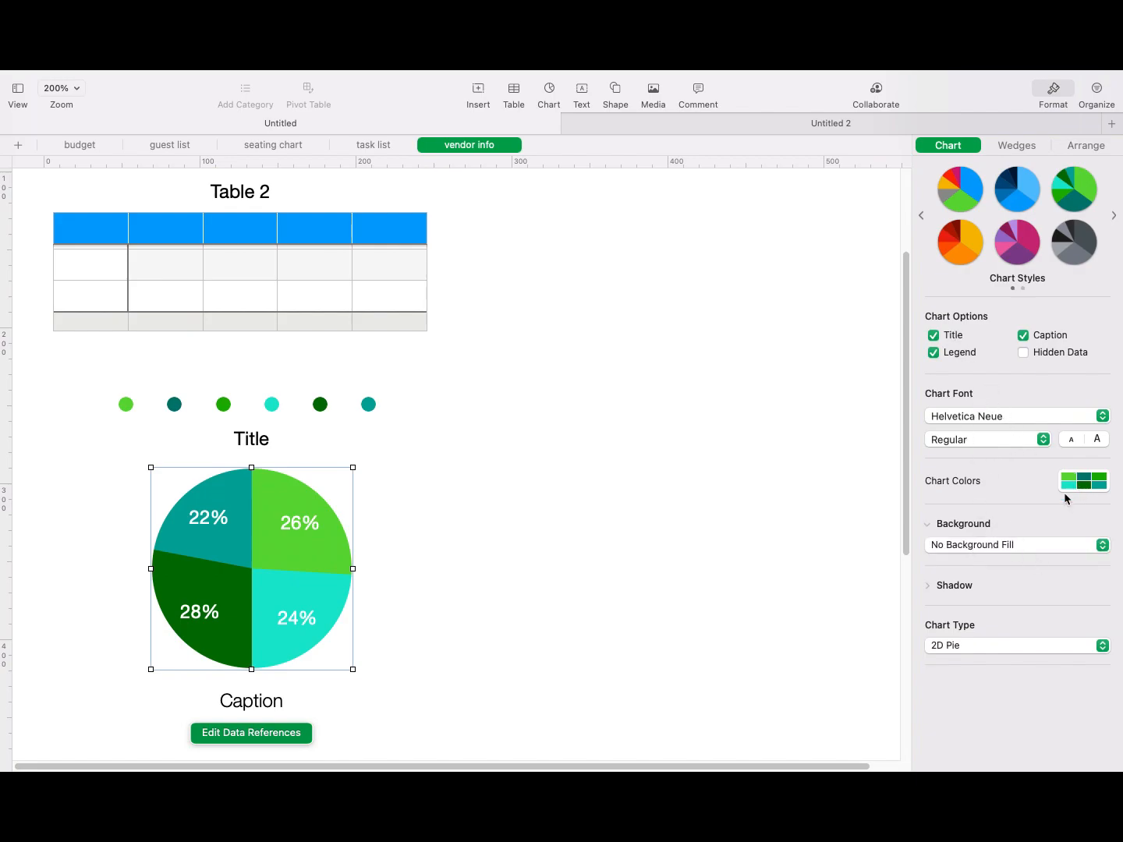
Step: Change the chart type to 2D Stacked Area, and look through its axis and arrangement settings
{"action": "left_click", "coordinate": [997, 646]}
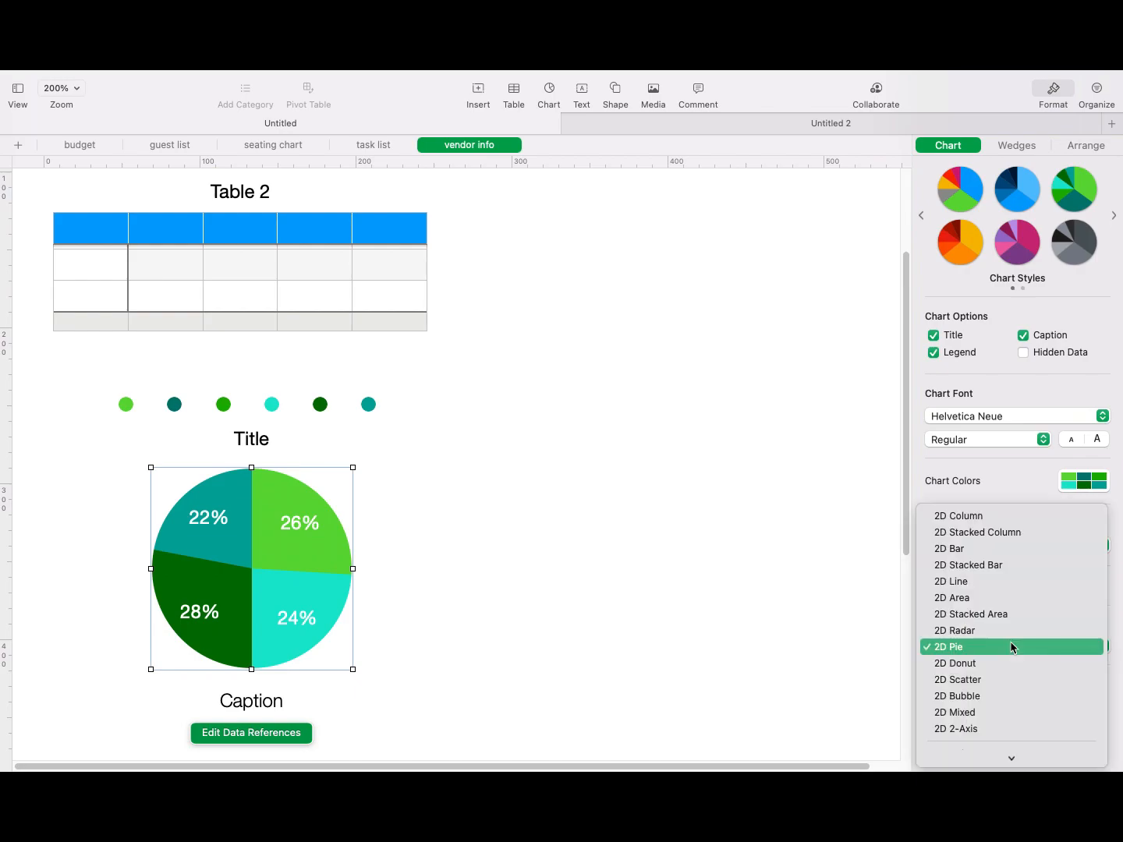
{"action": "left_click", "coordinate": [1020, 615]}
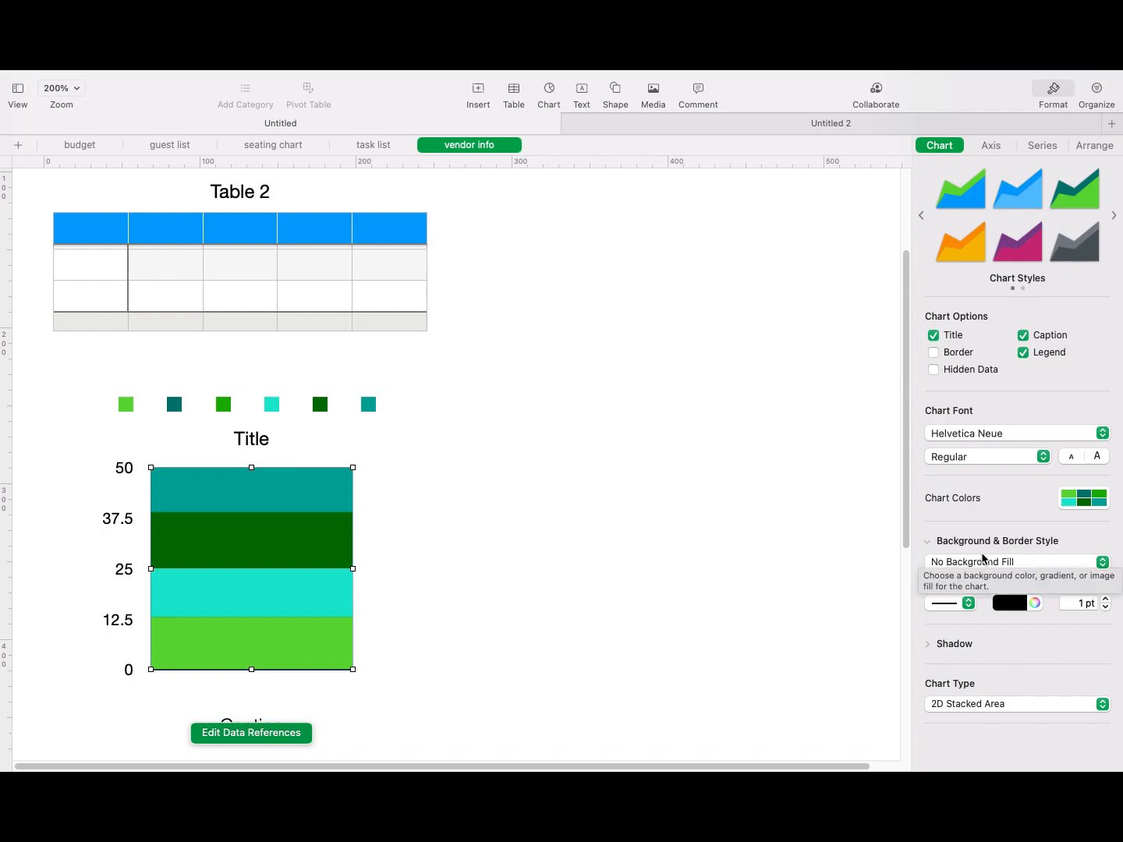
{"action": "left_click", "coordinate": [1043, 146]}
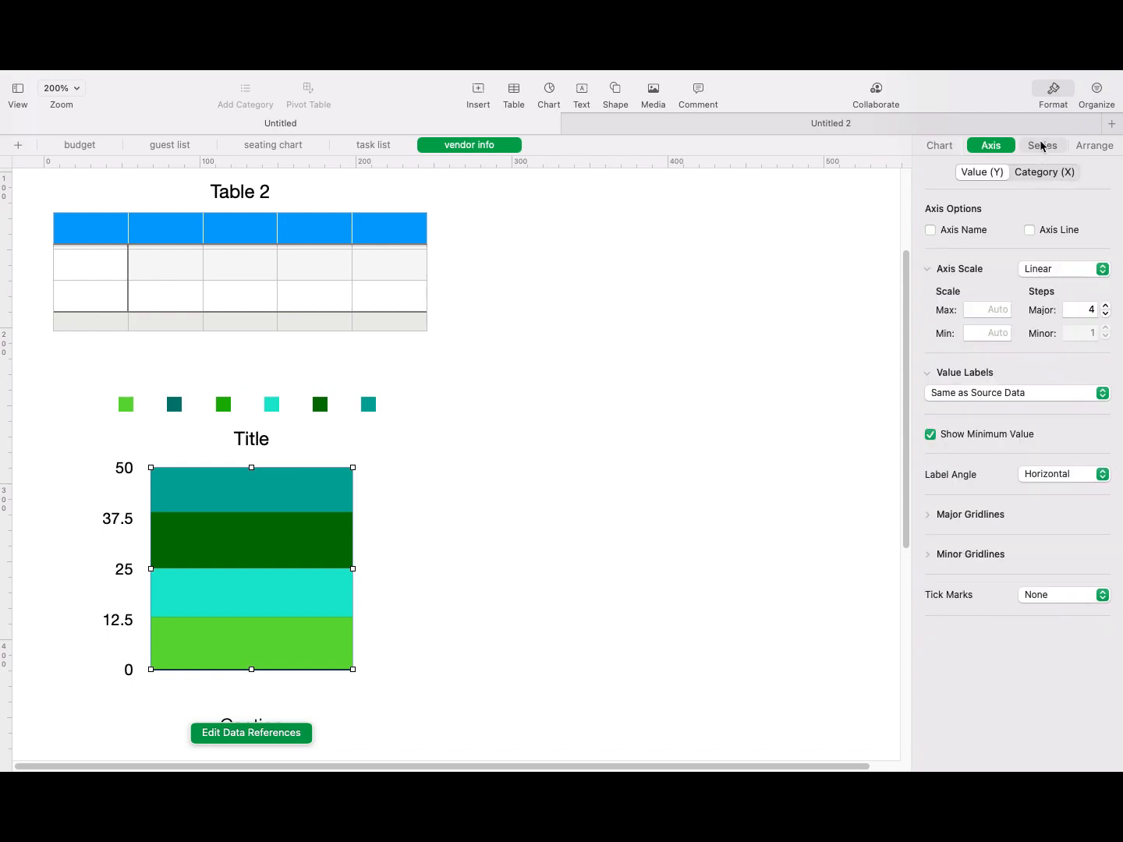
{"action": "left_click", "coordinate": [1096, 147]}
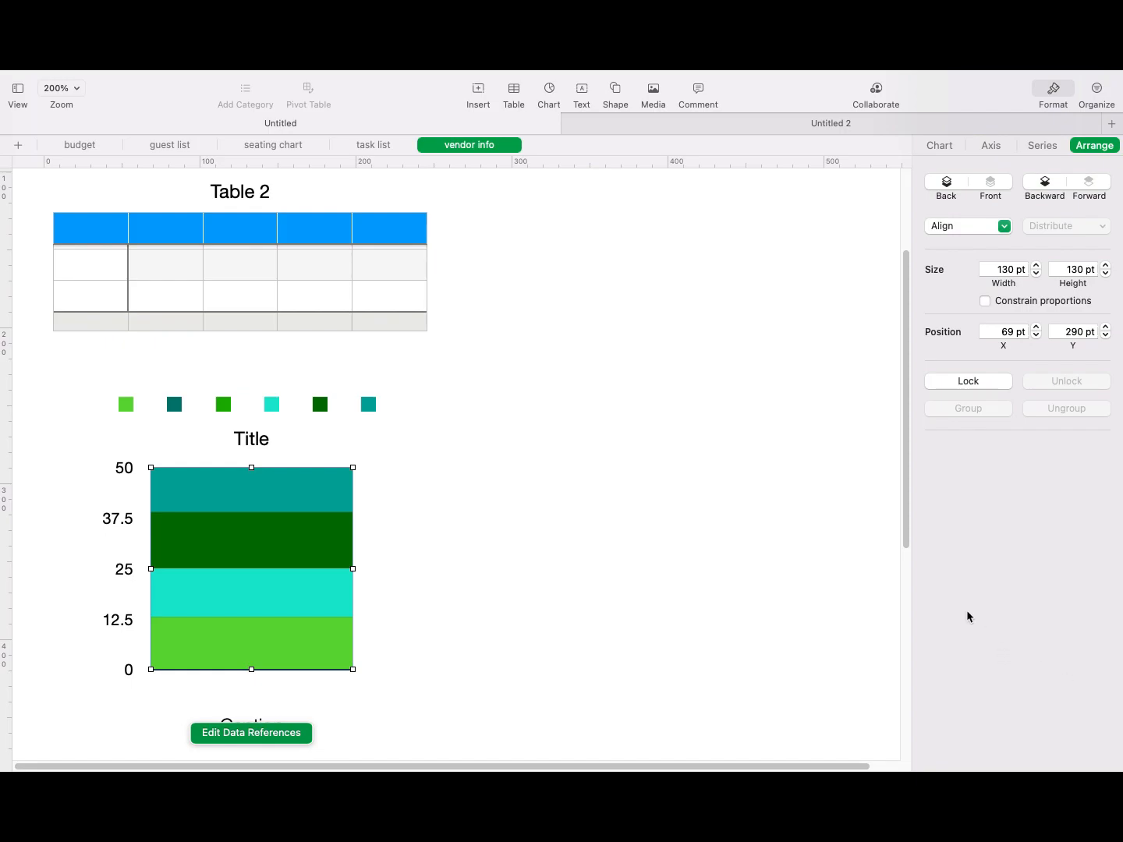
Step: Move the chart to the right of Table 2, and resize the table to four columns and 15 rows
{"action": "left_click_drag", "start_coordinate": [189, 436], "coordinate": [557, 255]}
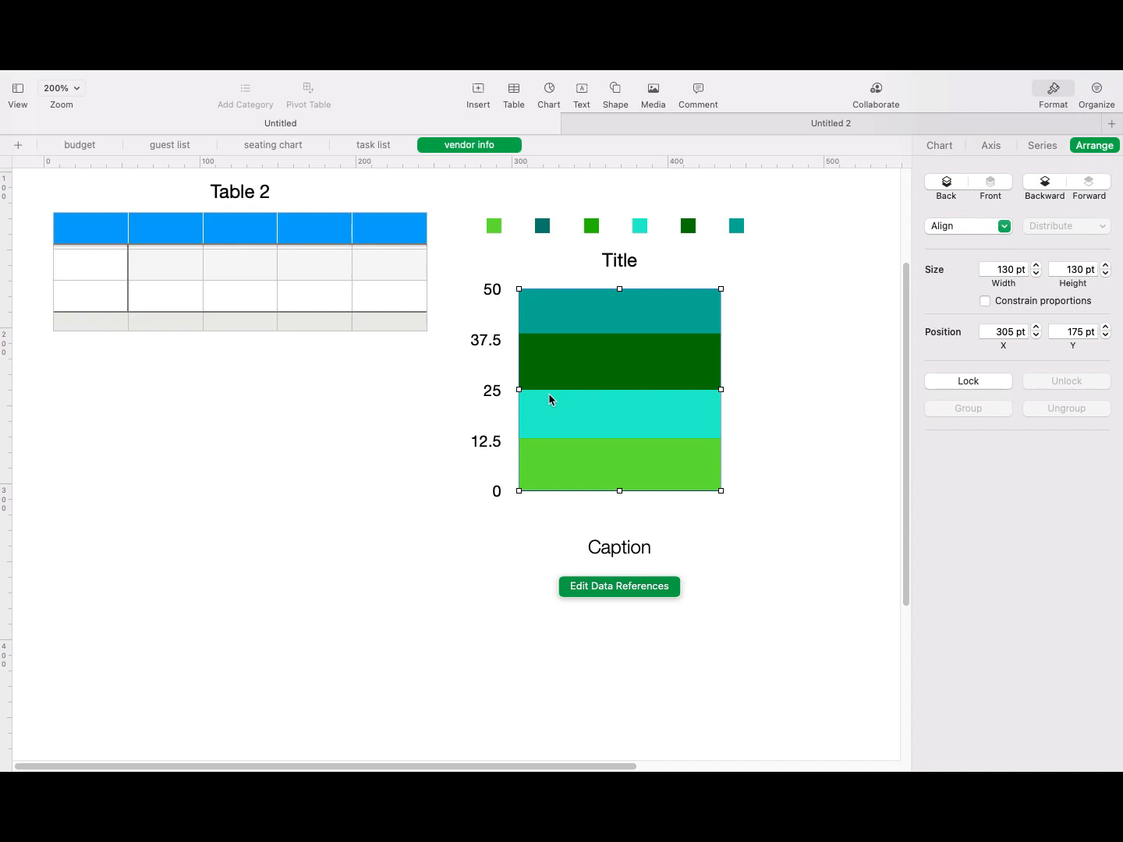
{"action": "left_click", "coordinate": [393, 327]}
{"action": "left_click_drag", "start_coordinate": [443, 346], "coordinate": [441, 557]}
{"action": "mouse_move", "coordinate": [553, 389]}
{"action": "left_mouse_down"}
{"action": "mouse_move", "coordinate": [671, 394]}
{"action": "mouse_move", "coordinate": [576, 389]}
{"action": "mouse_move", "coordinate": [558, 376]}
{"action": "left_mouse_up"}
{"action": "left_click", "coordinate": [774, 581]}
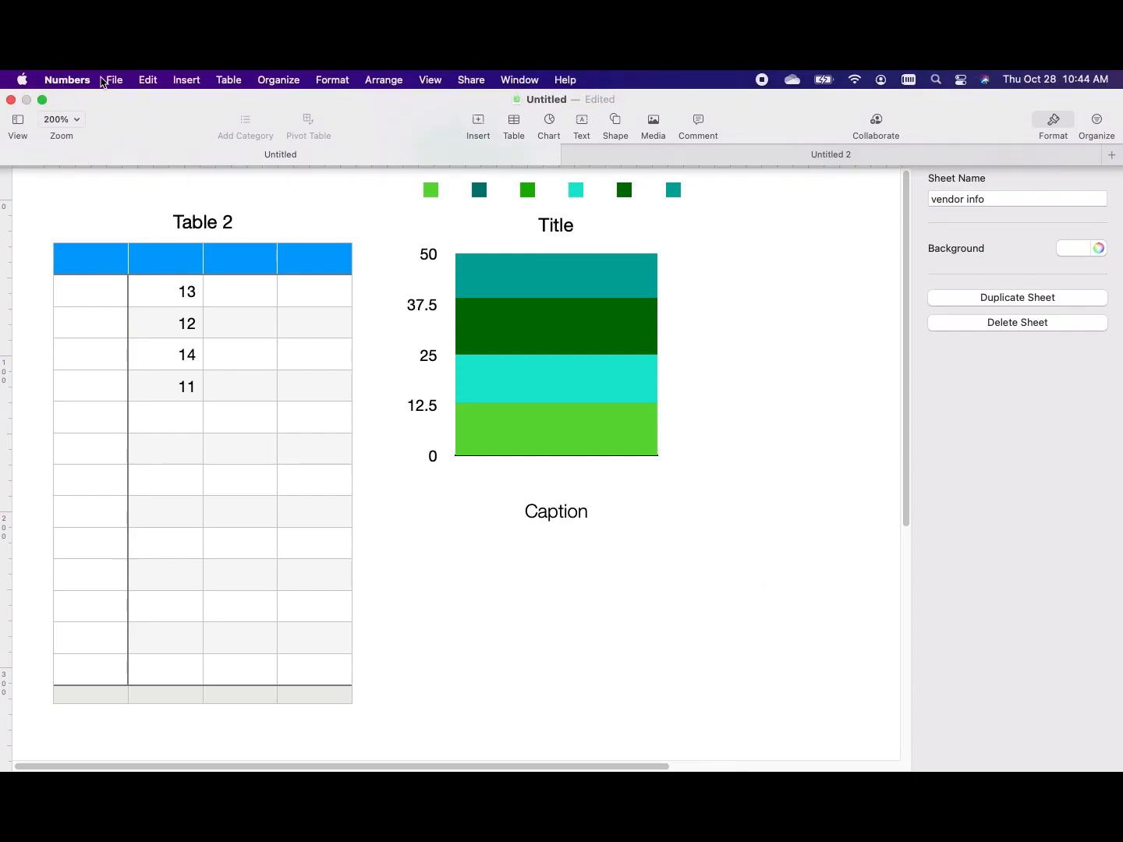
Step: Review the file commands for saving, reverting and exporting, and start exporting the spreadsheet to Excel
{"action": "left_click", "coordinate": [116, 81]}
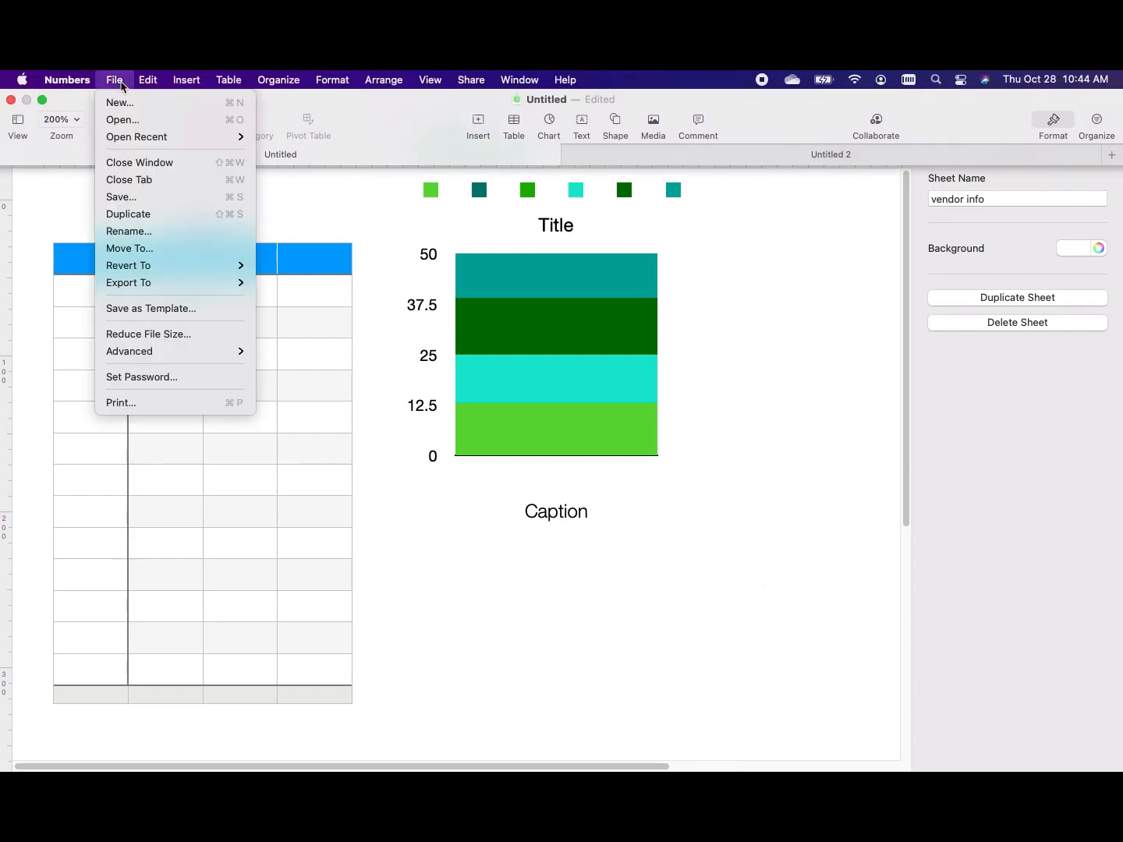
{"action": "left_click", "coordinate": [226, 198]}
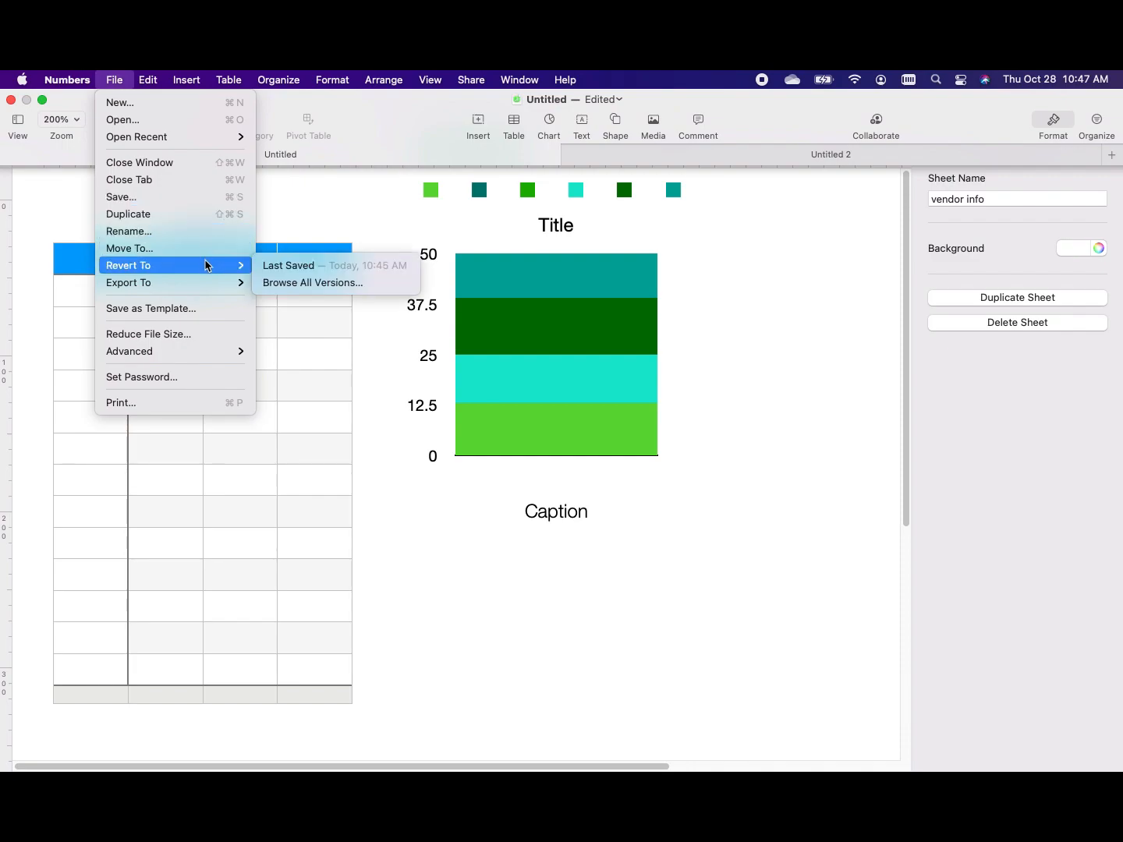
{"action": "mouse_move", "coordinate": [206, 283]}
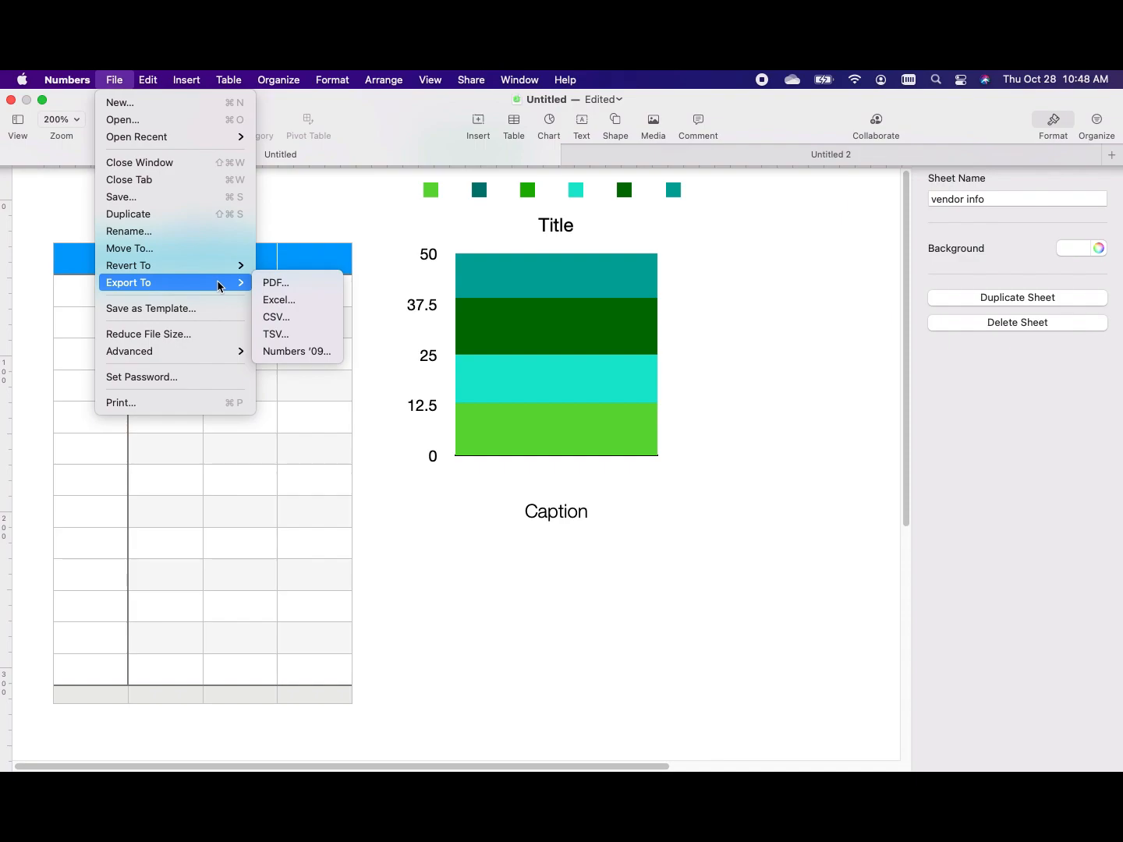
{"action": "left_click", "coordinate": [323, 303]}
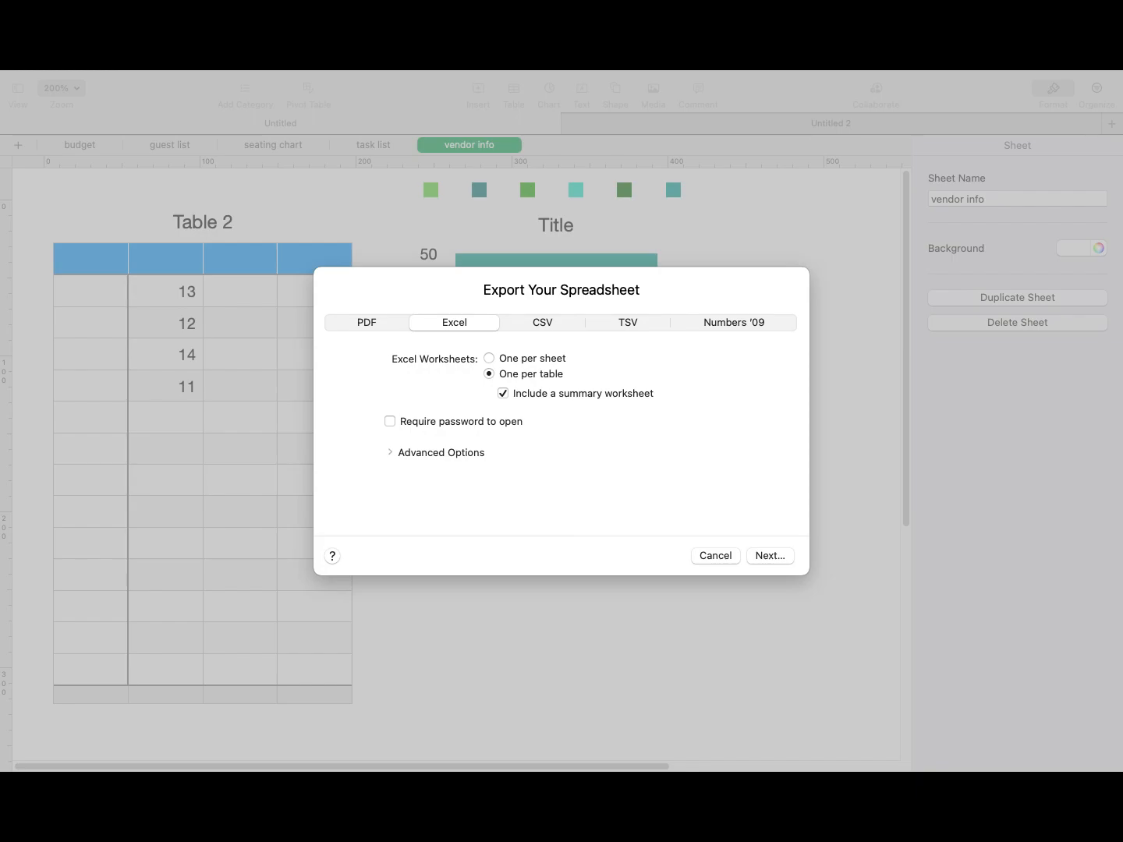
Step: Preview the .xls export format, return to .xlsx, and choose one Excel worksheet per sheet
{"action": "left_click", "coordinate": [431, 455]}
{"action": "left_click", "coordinate": [606, 481]}
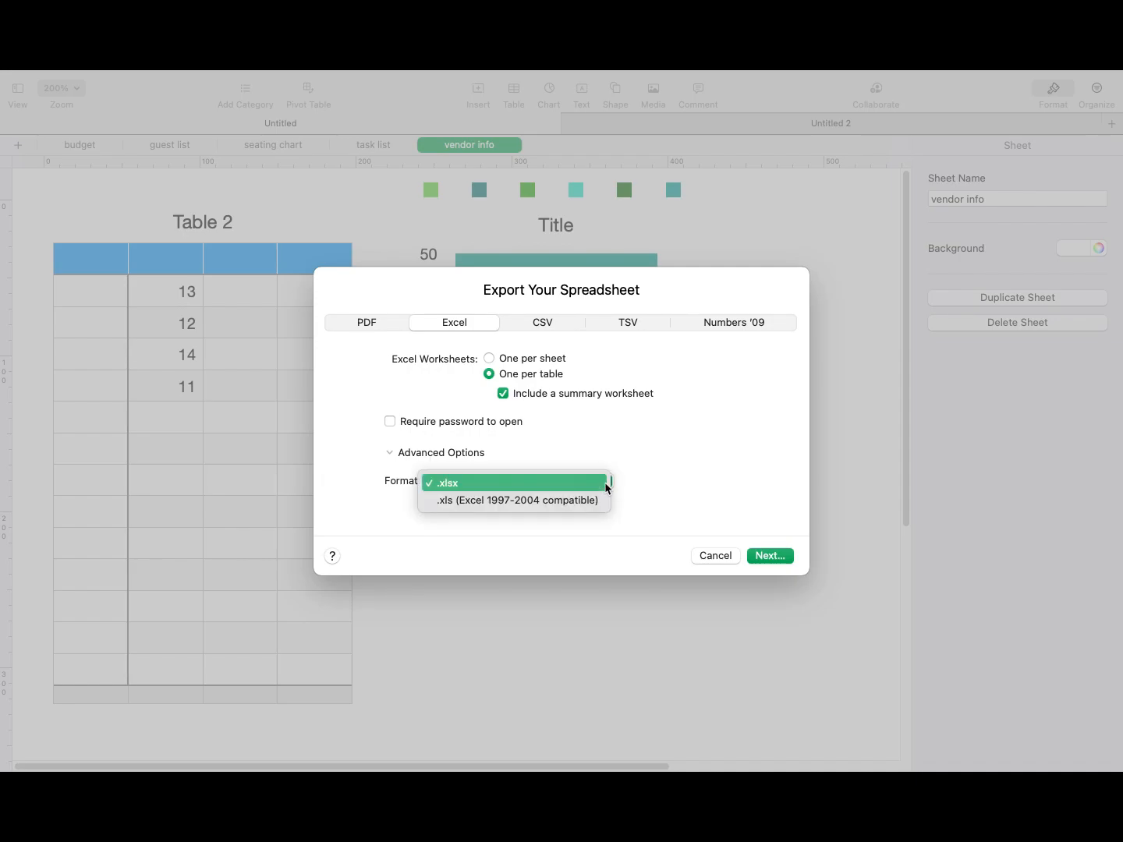
{"action": "left_click", "coordinate": [605, 501]}
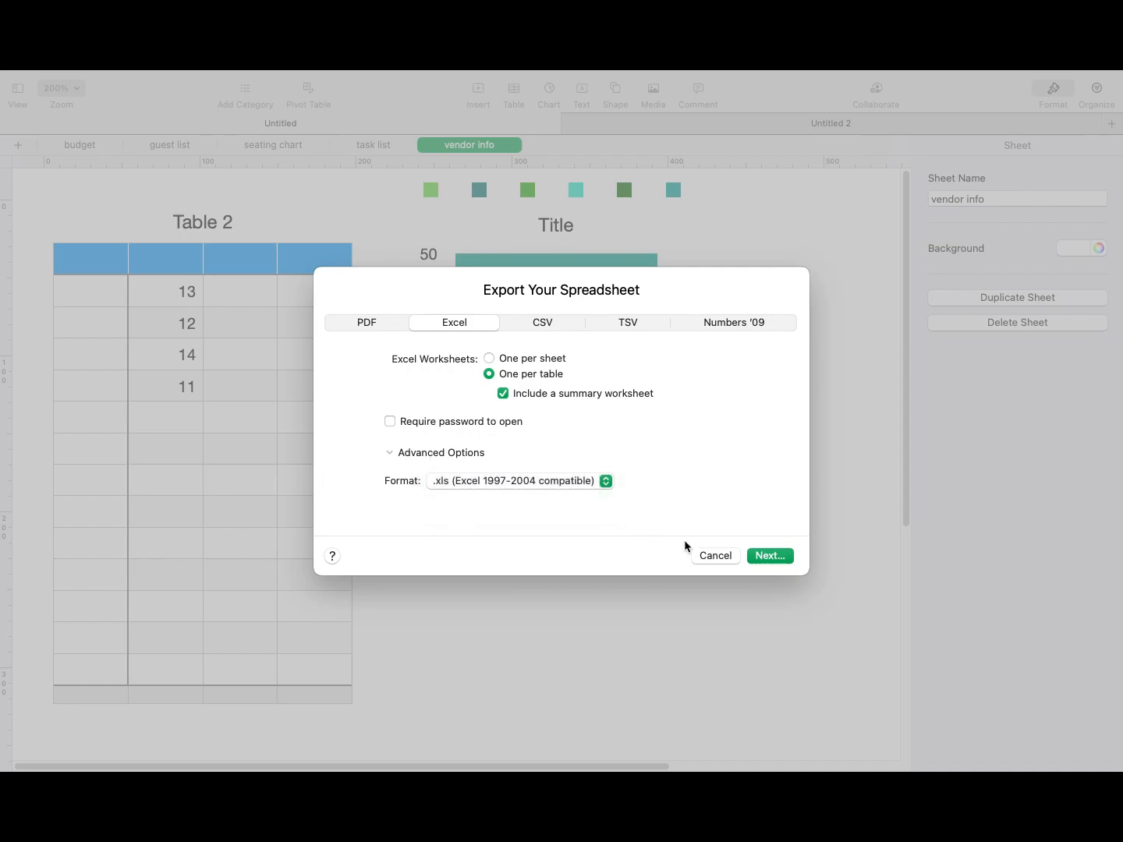
{"action": "left_click", "coordinate": [606, 481]}
{"action": "left_click", "coordinate": [583, 463]}
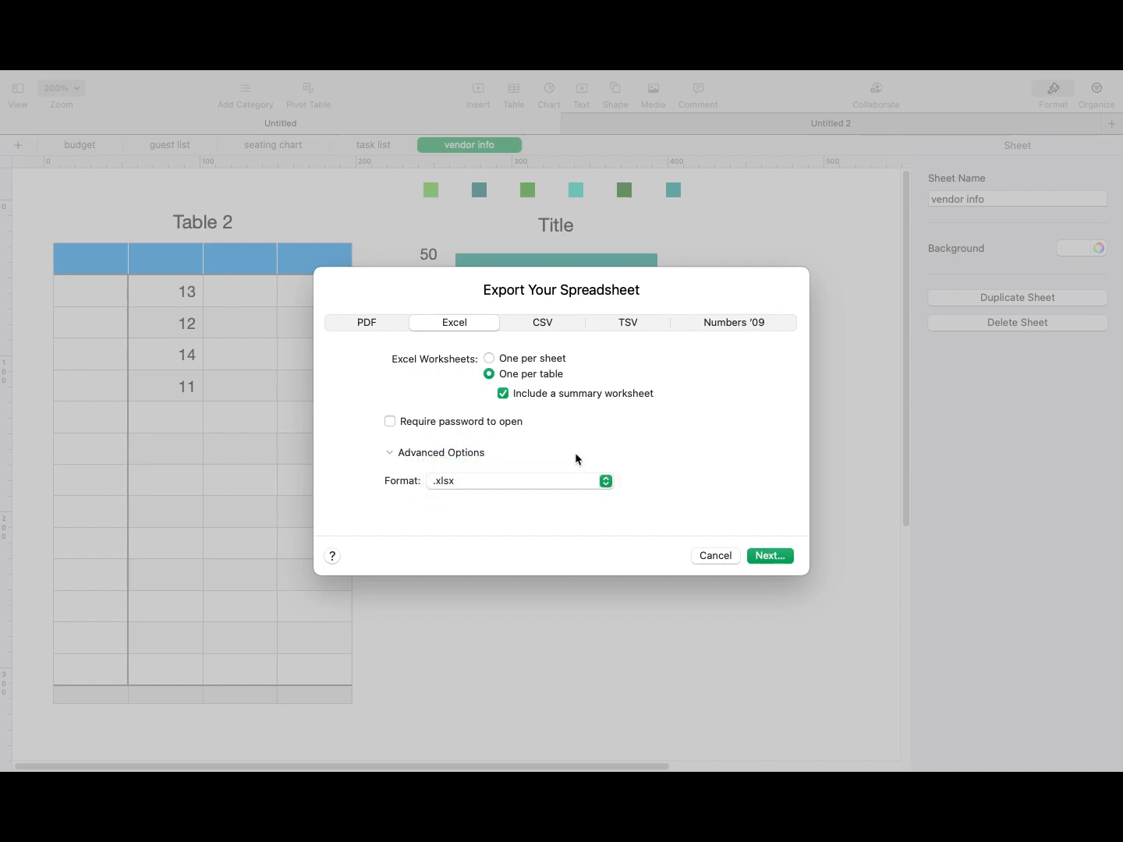
{"action": "left_click", "coordinate": [536, 360]}
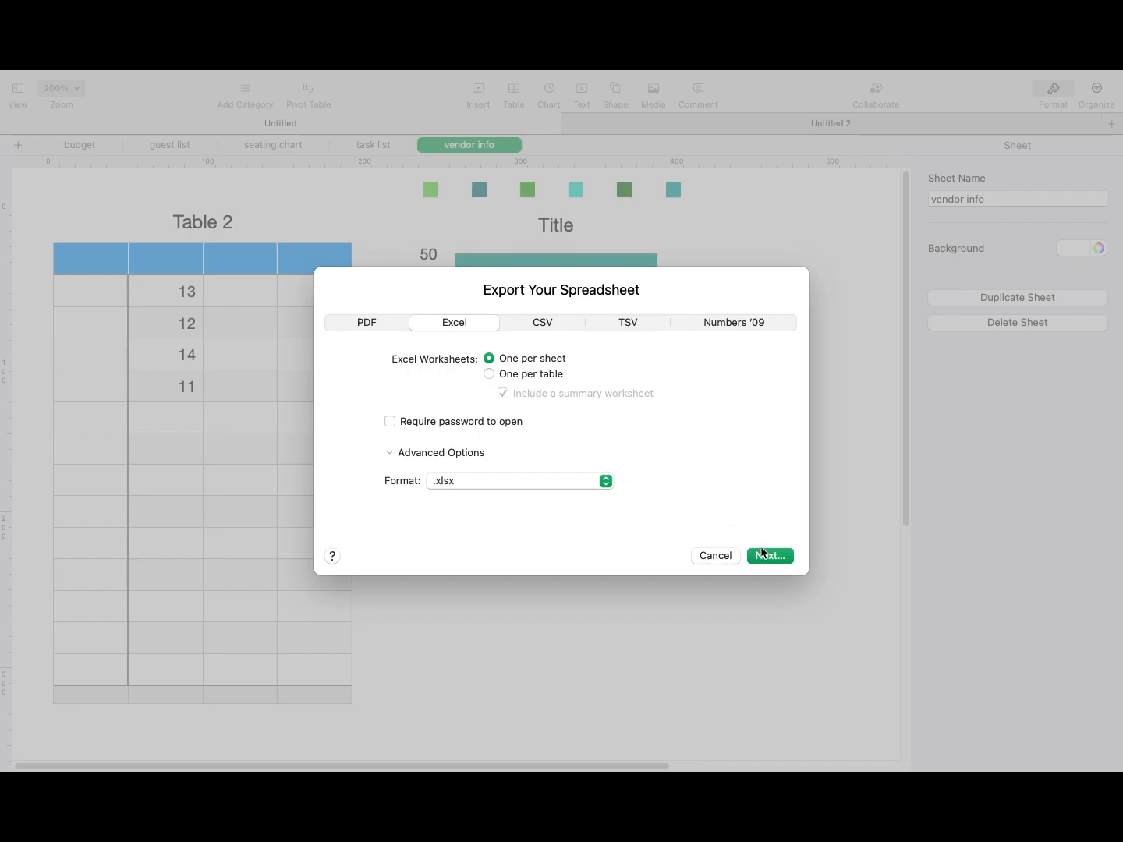
Step: Export the spreadsheet to the Desktop under the name Untitled, and dismiss the export notice
{"action": "left_click", "coordinate": [774, 556]}
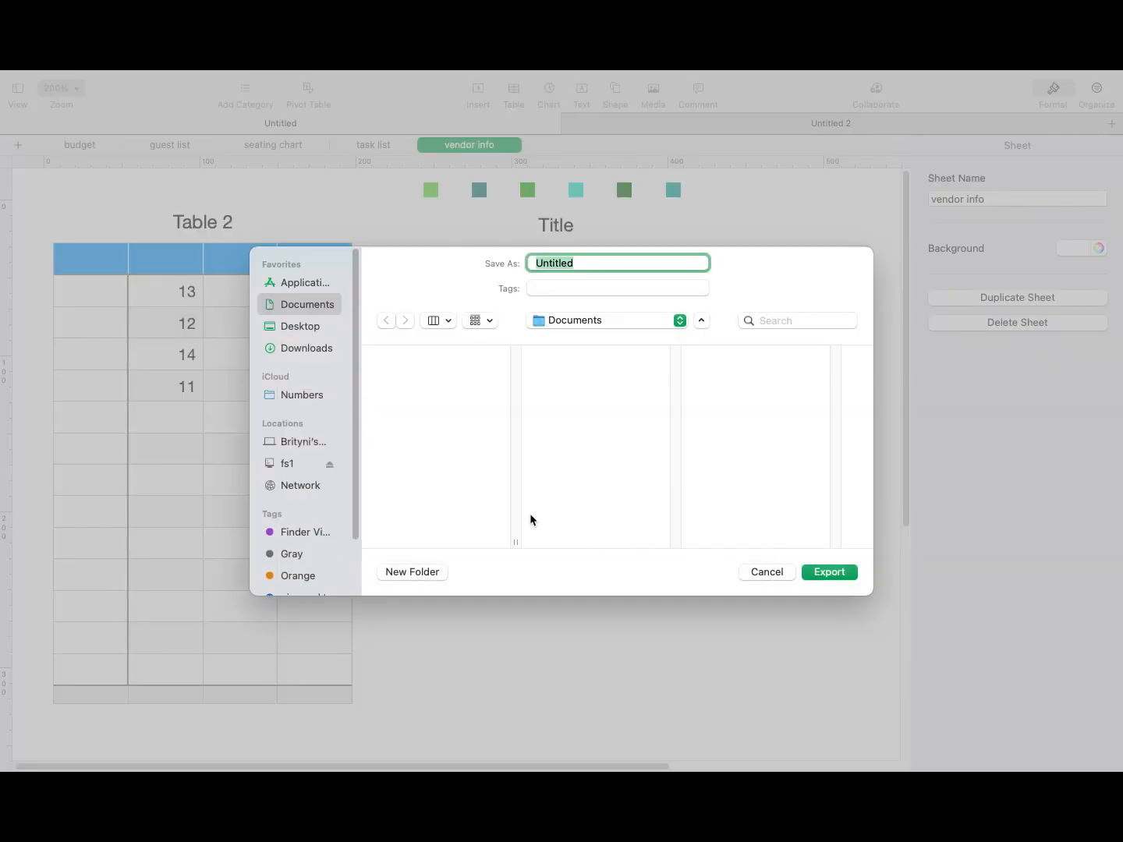
{"action": "left_click", "coordinate": [303, 327]}
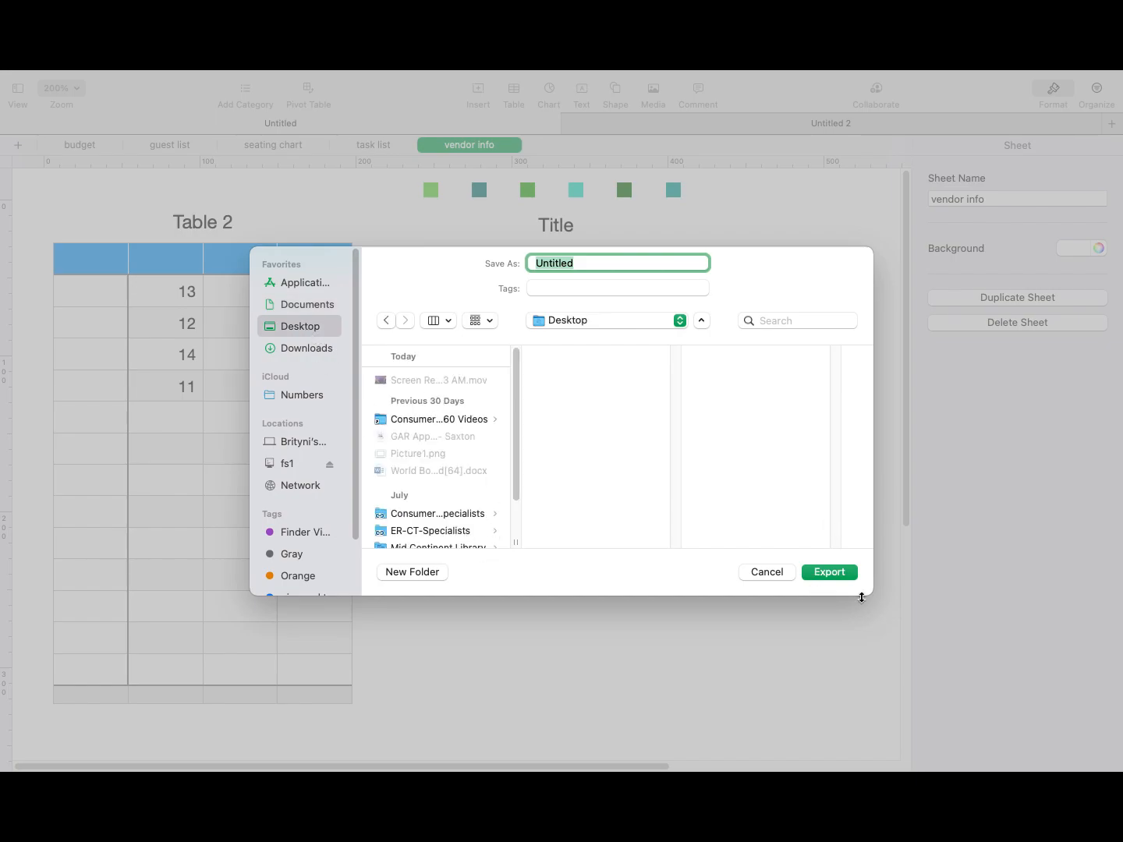
{"action": "left_click", "coordinate": [839, 577]}
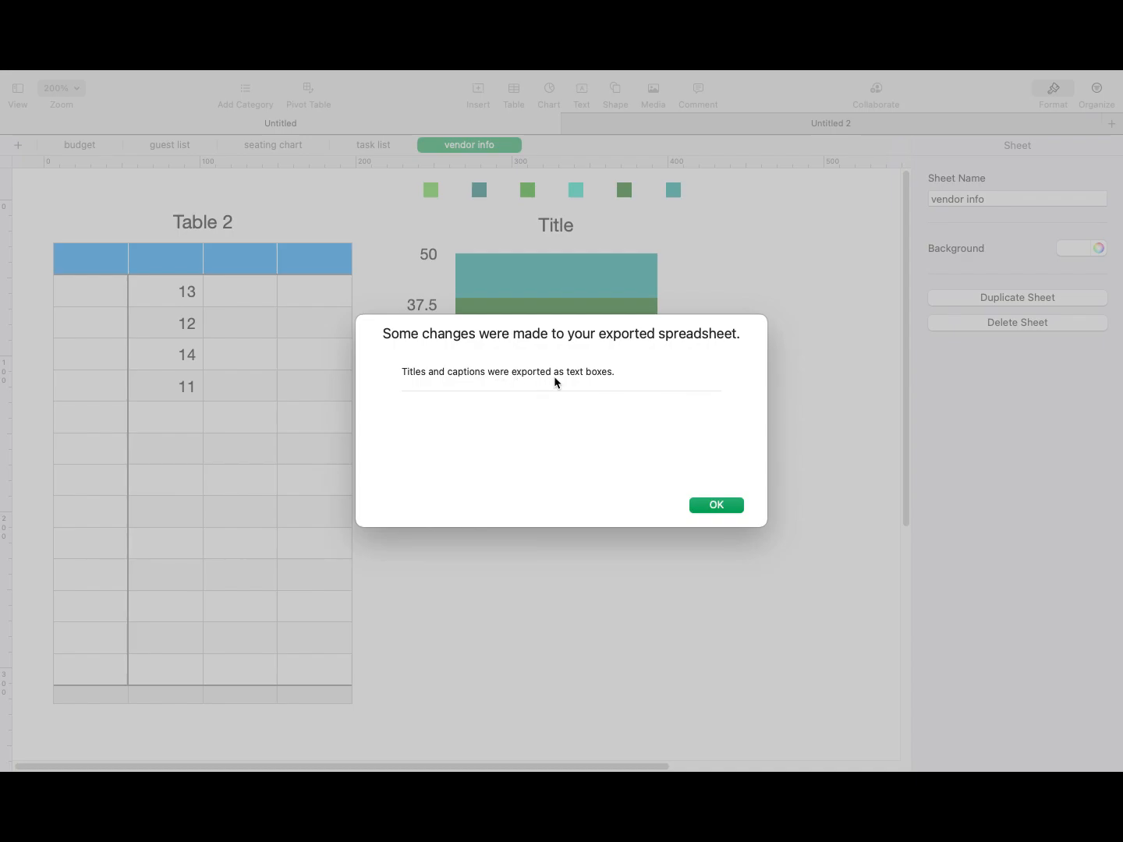
{"action": "left_click", "coordinate": [715, 506]}
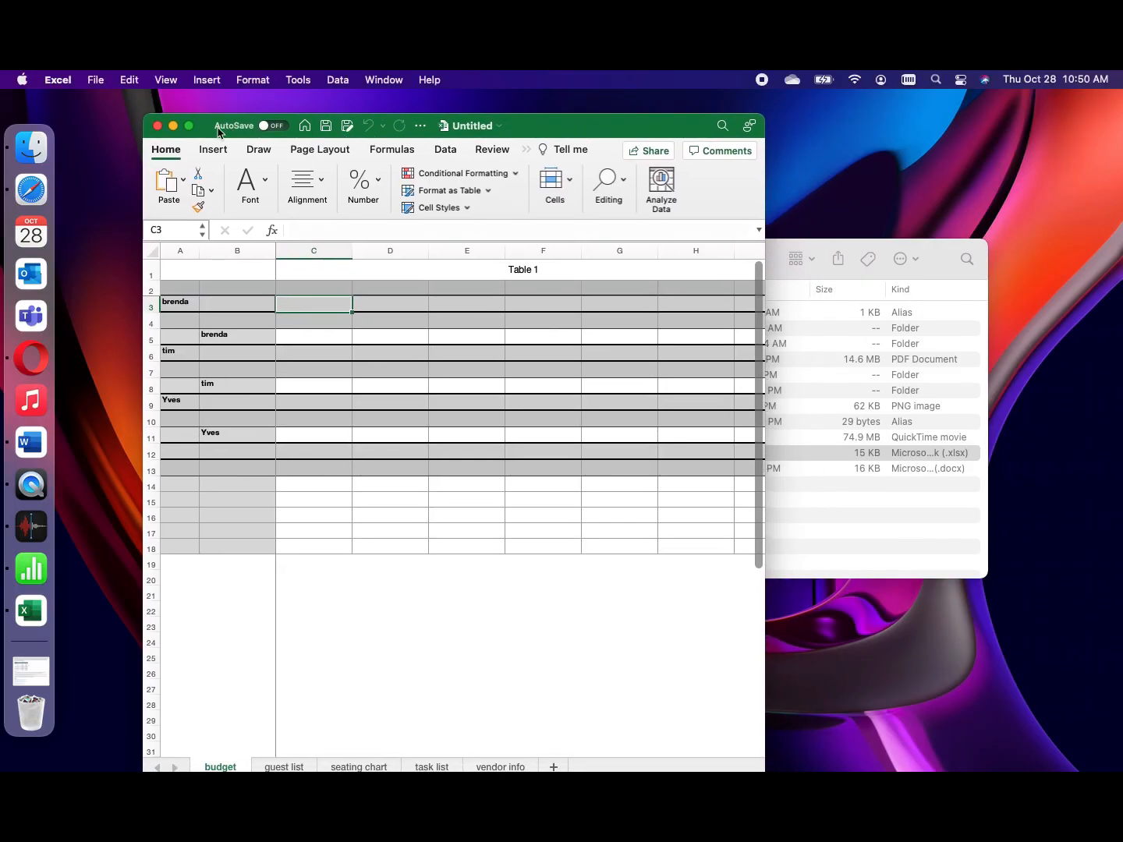
Step: Expand the exported workbook to full screen and look through its budget, guest list, seating chart, task list and vendor info sheets
{"action": "left_click", "coordinate": [188, 125]}
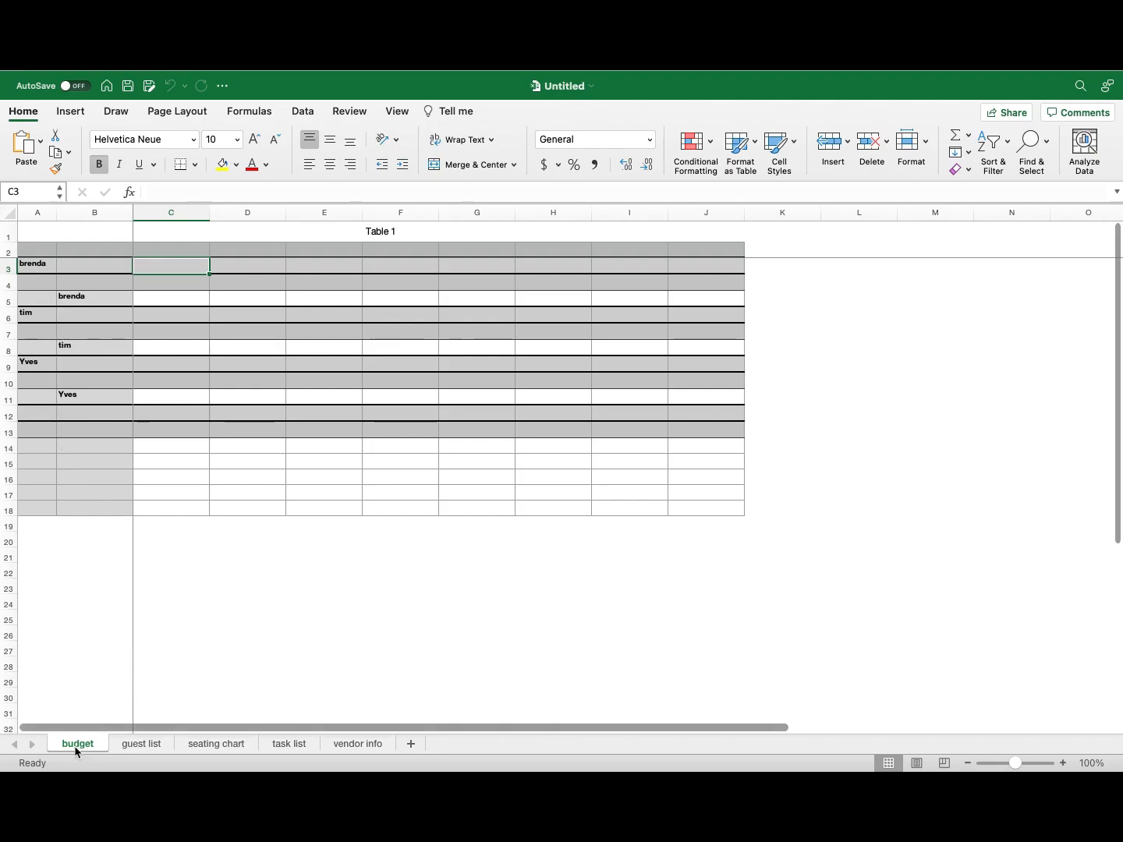
{"action": "left_click", "coordinate": [137, 745]}
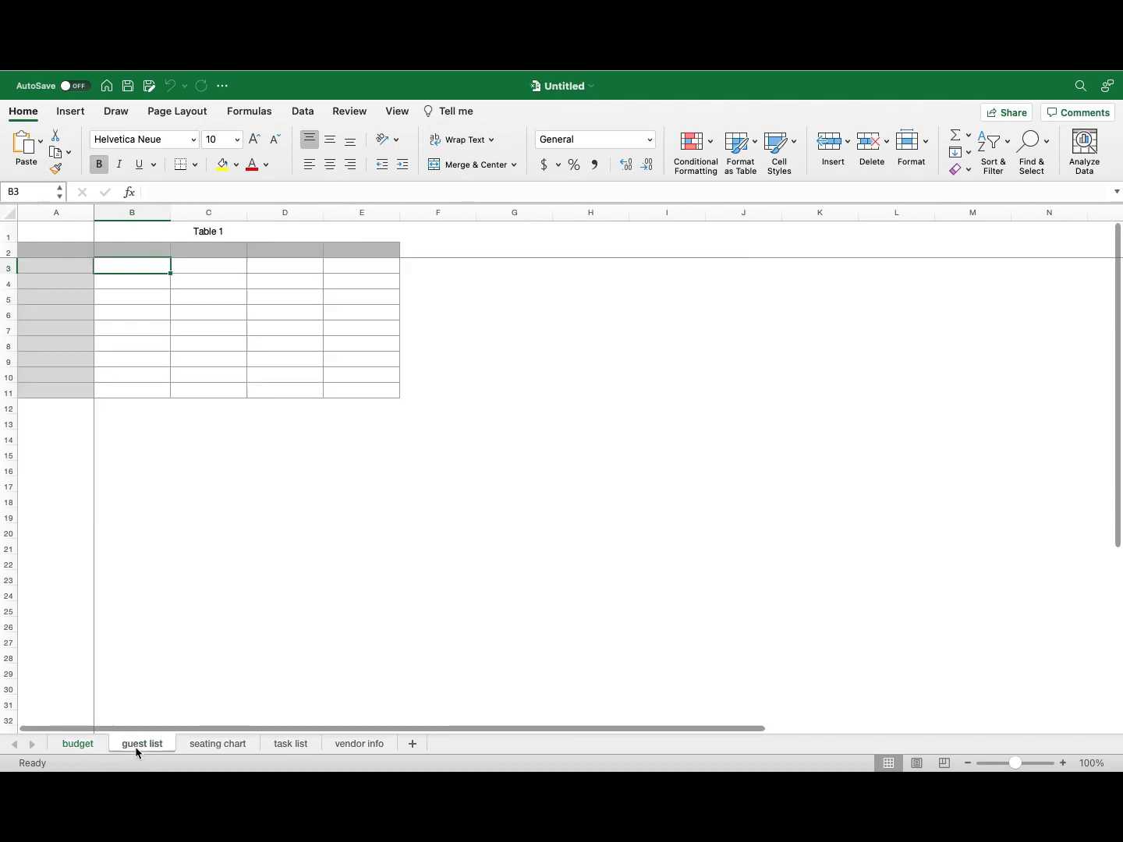
{"action": "left_click", "coordinate": [227, 747]}
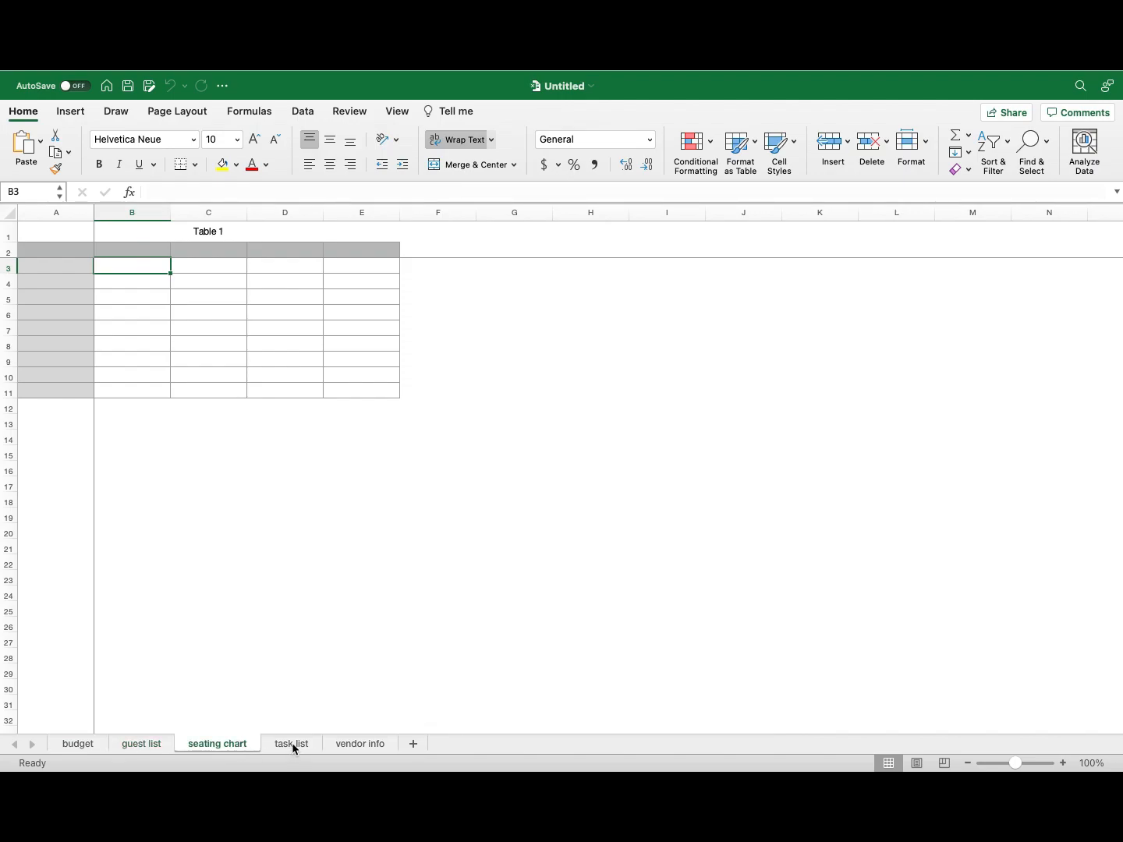
{"action": "left_click", "coordinate": [297, 746]}
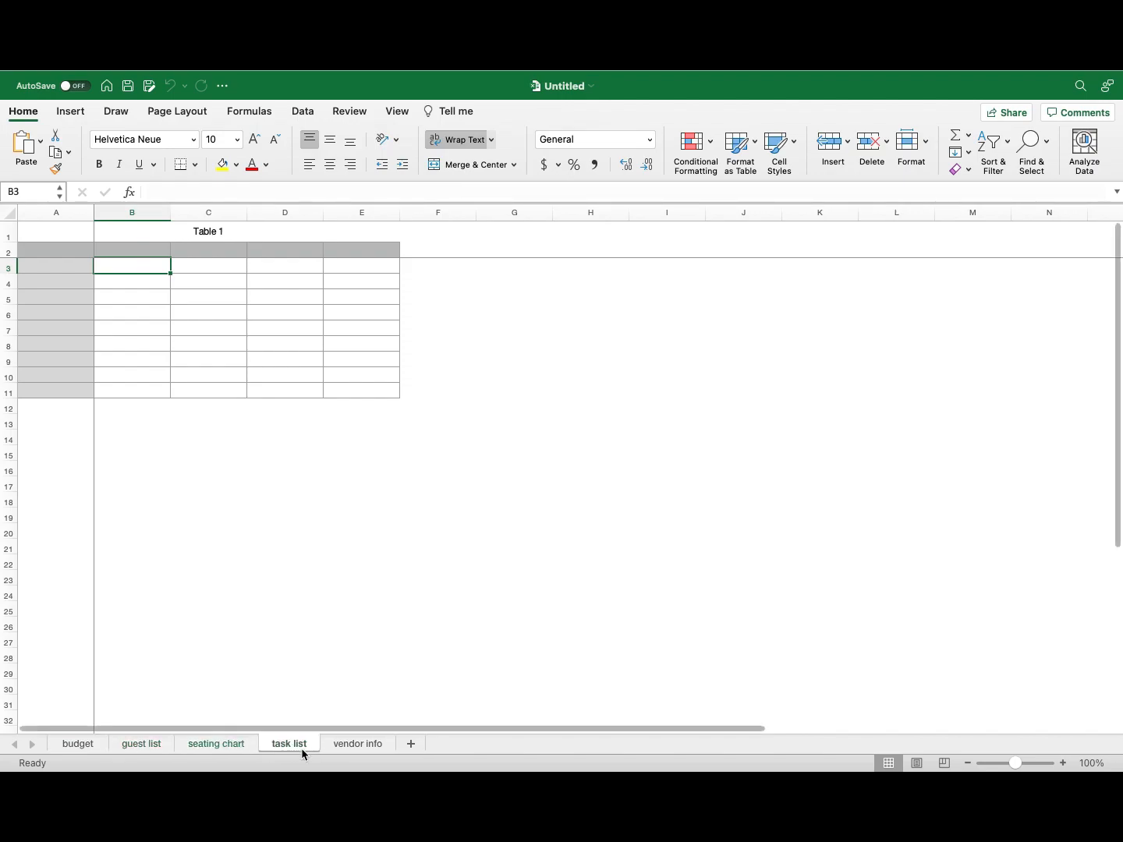
{"action": "left_click", "coordinate": [71, 747]}
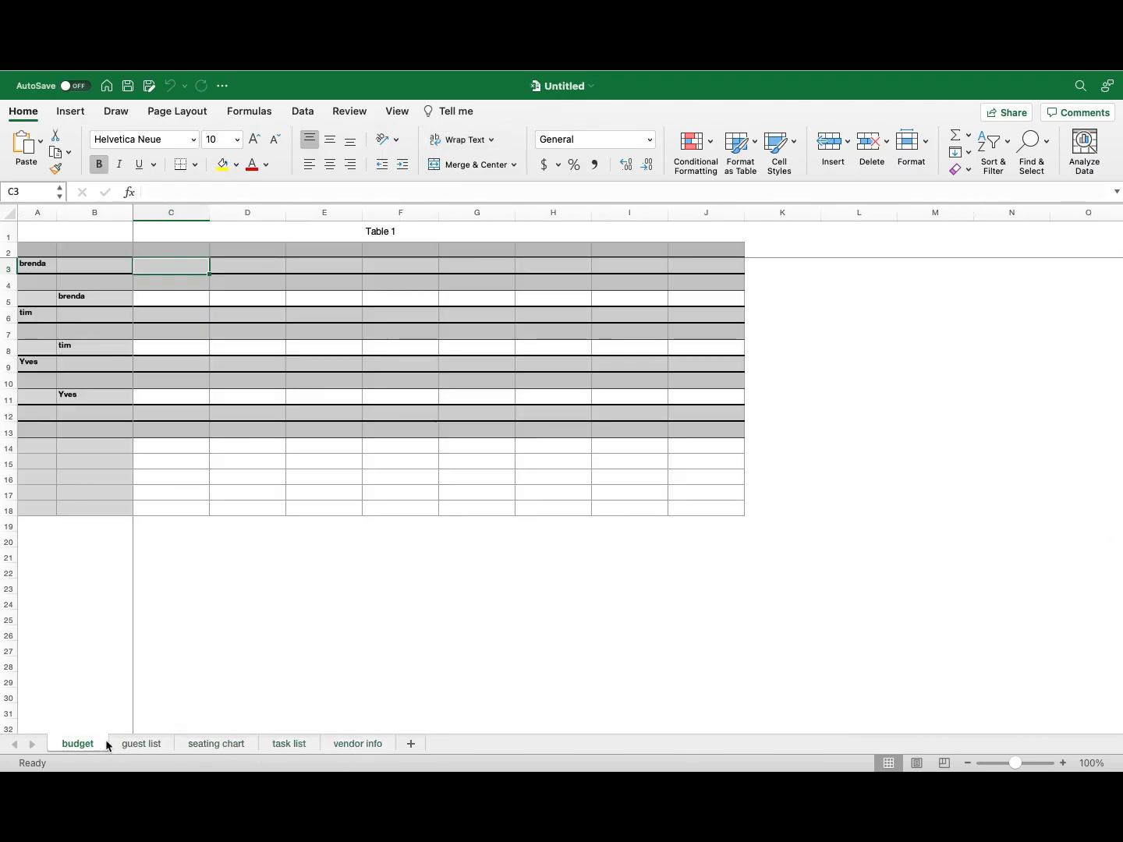
{"action": "left_click", "coordinate": [348, 745]}
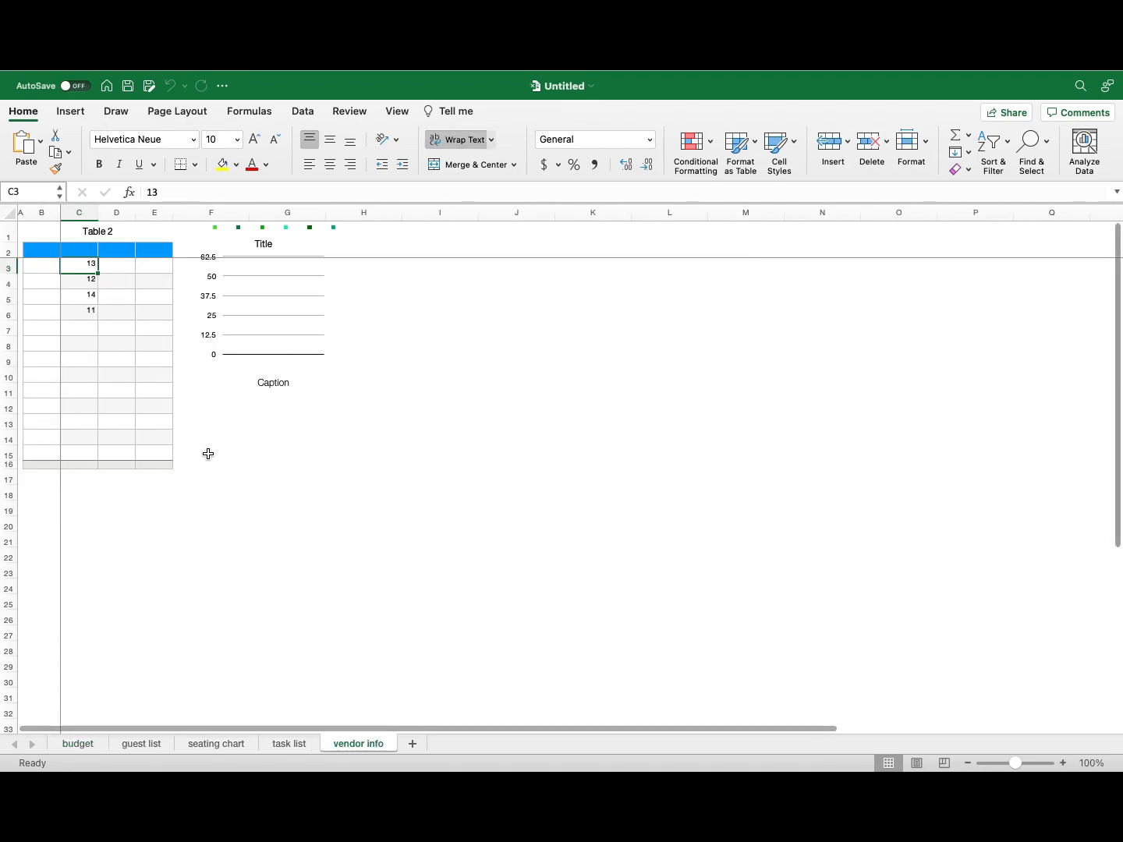
Step: Try to move the chart's plot area on the vendor info sheet, and undo the move
{"action": "left_click", "coordinate": [232, 320]}
{"action": "left_click_drag", "start_coordinate": [232, 321], "coordinate": [252, 434]}
{"action": "left_click_drag", "start_coordinate": [311, 401], "coordinate": [318, 421]}
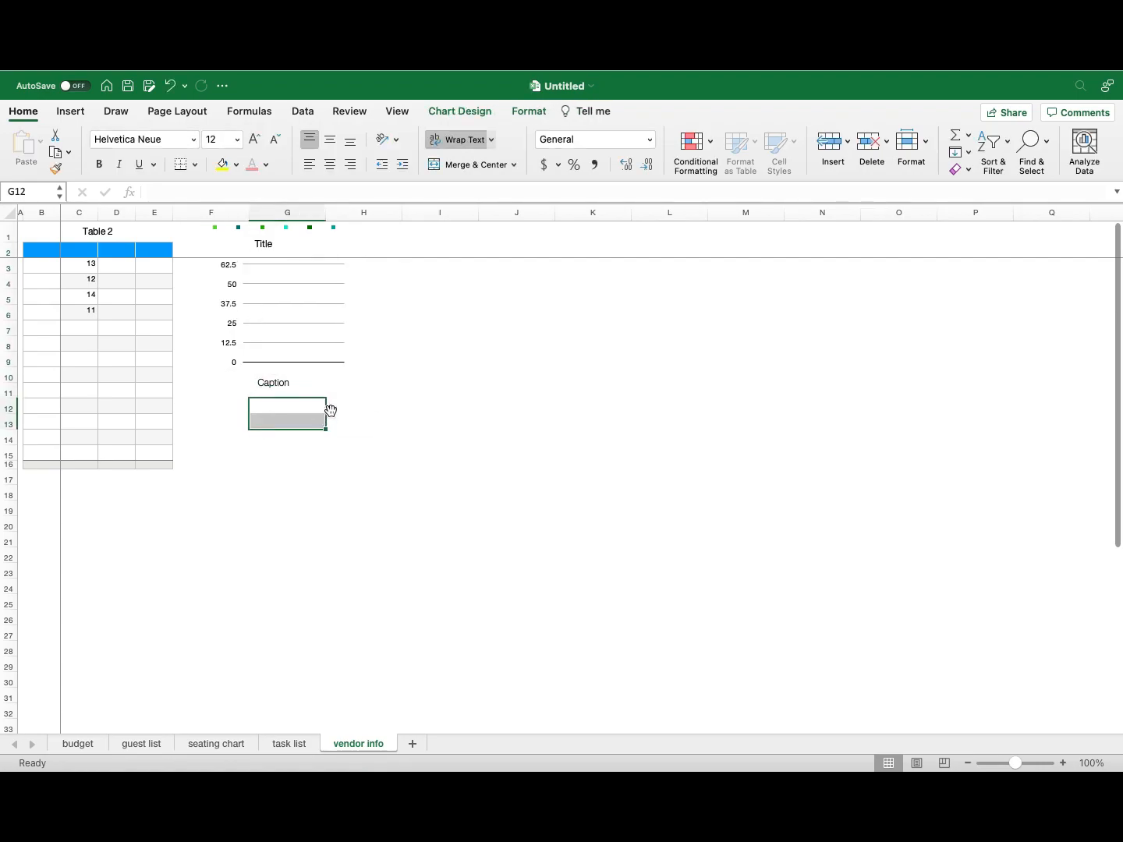
{"action": "left_click", "coordinate": [172, 89]}
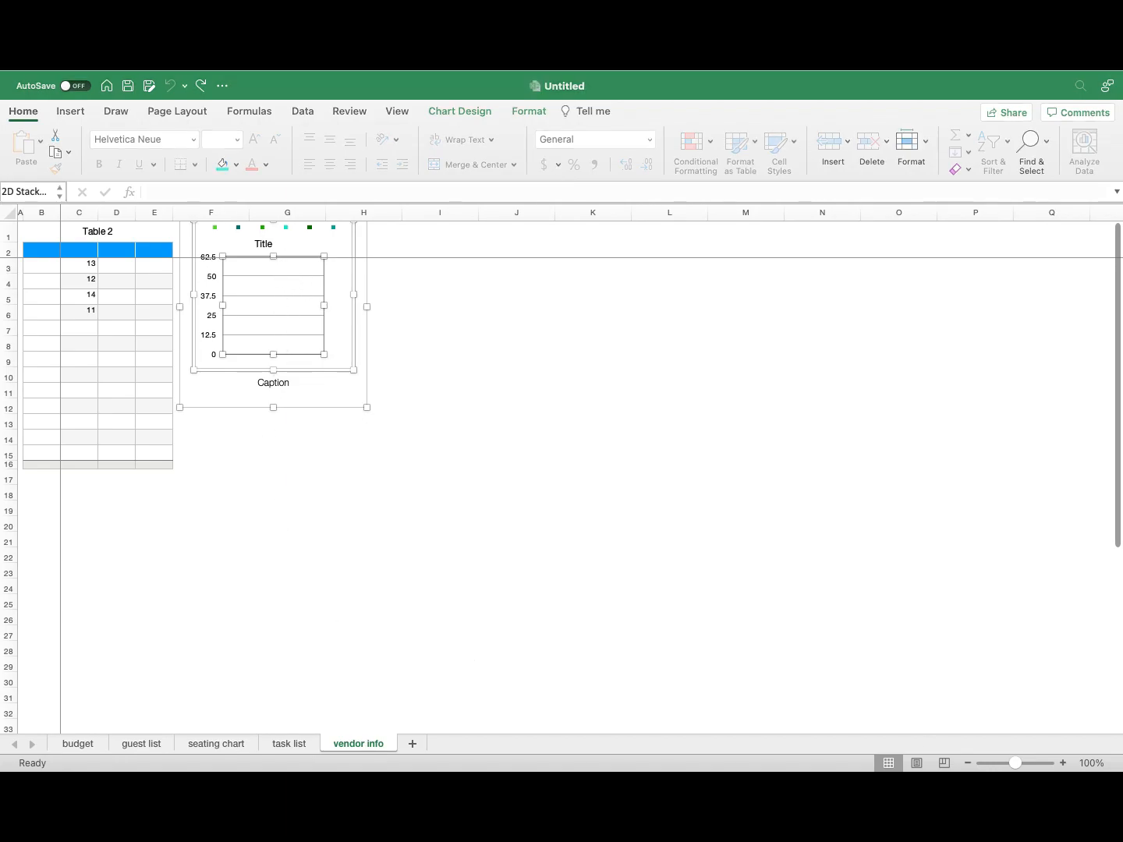
Step: Apply the chart style with the hatched plot area to the vendor info chart, and close the workbook without saving
{"action": "left_click", "coordinate": [457, 114]}
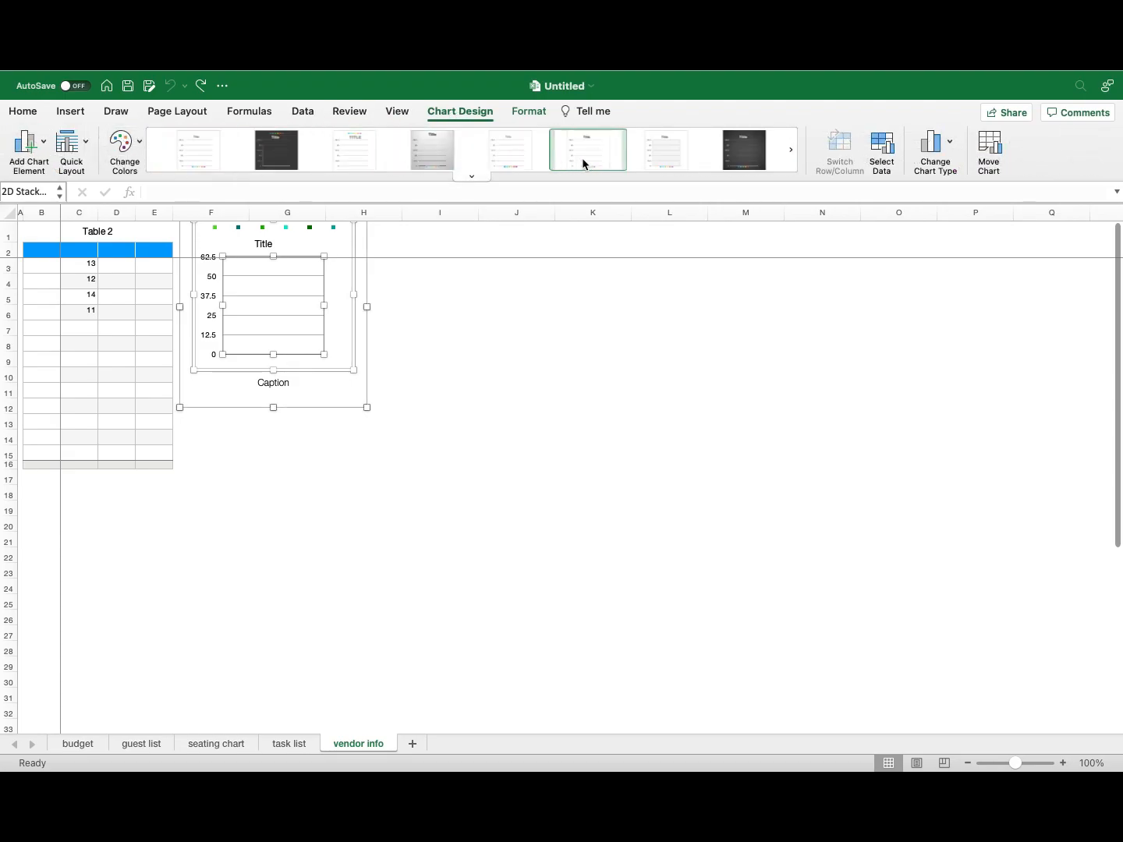
{"action": "left_click", "coordinate": [677, 160]}
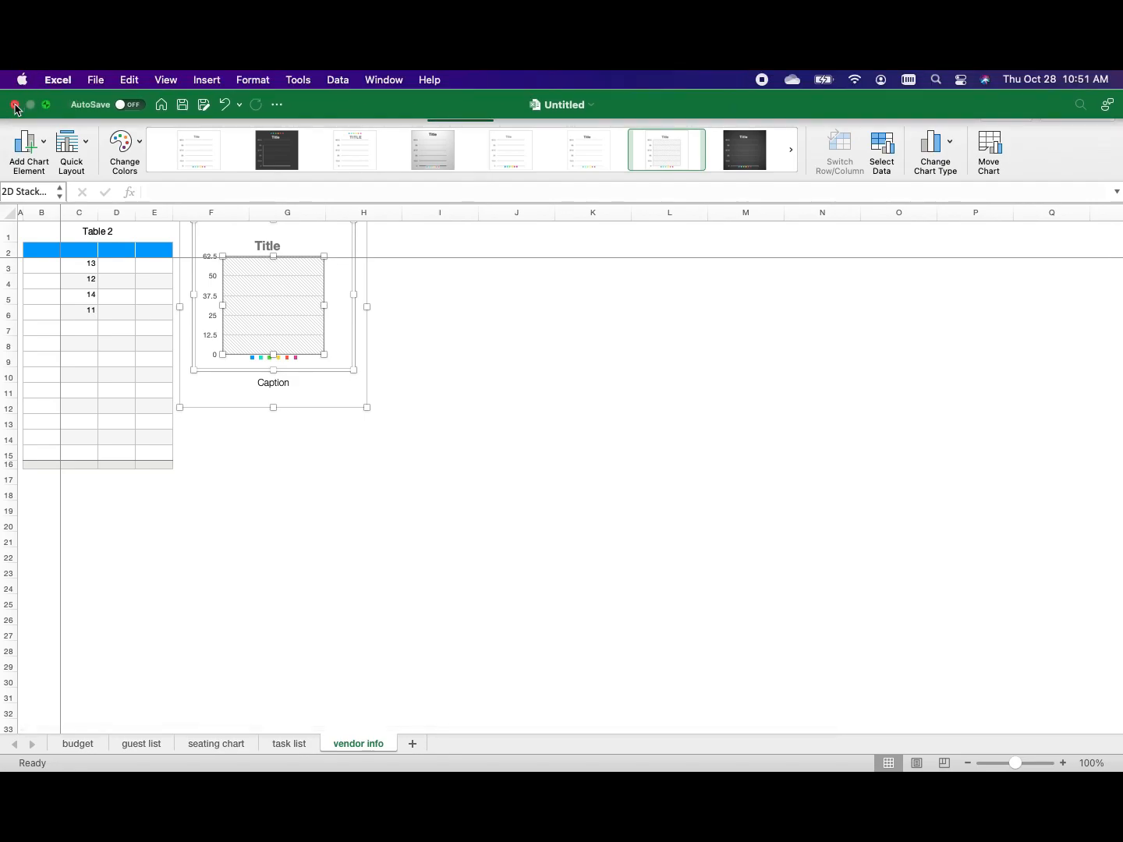
{"action": "left_click", "coordinate": [15, 106]}
{"action": "left_click", "coordinate": [589, 479]}
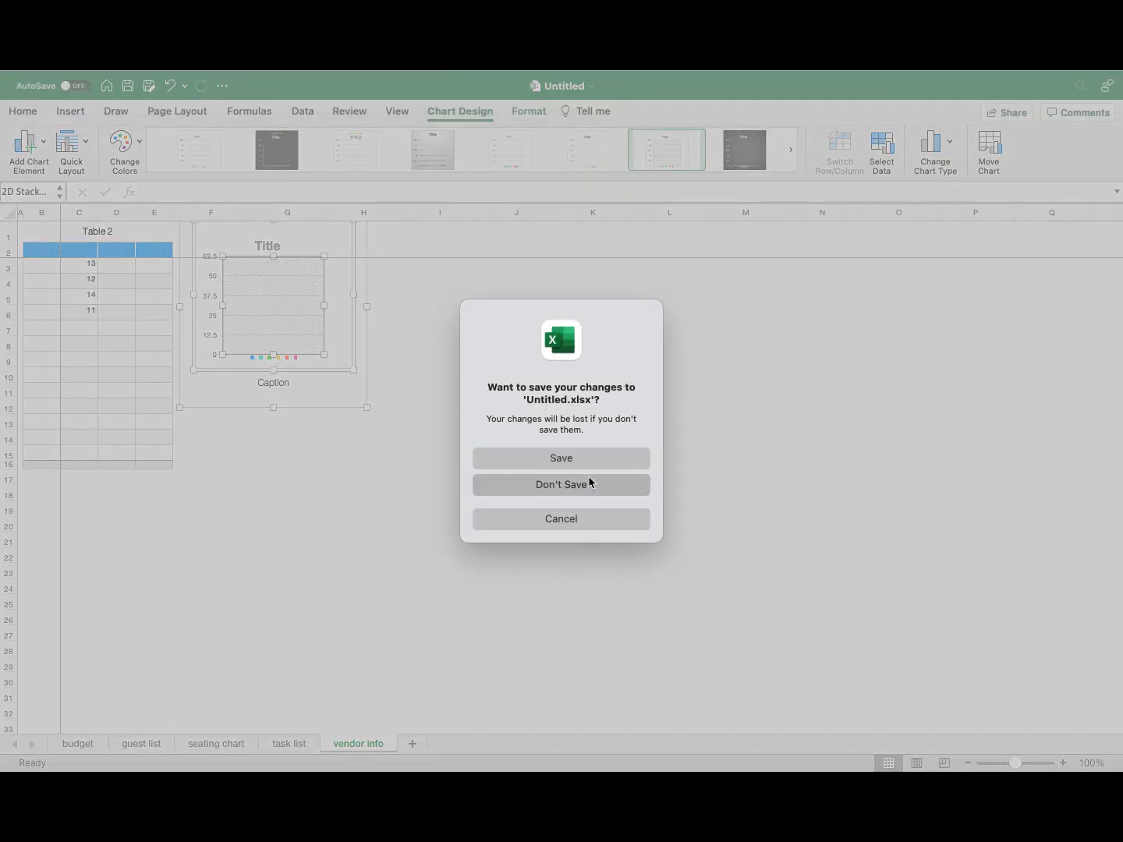